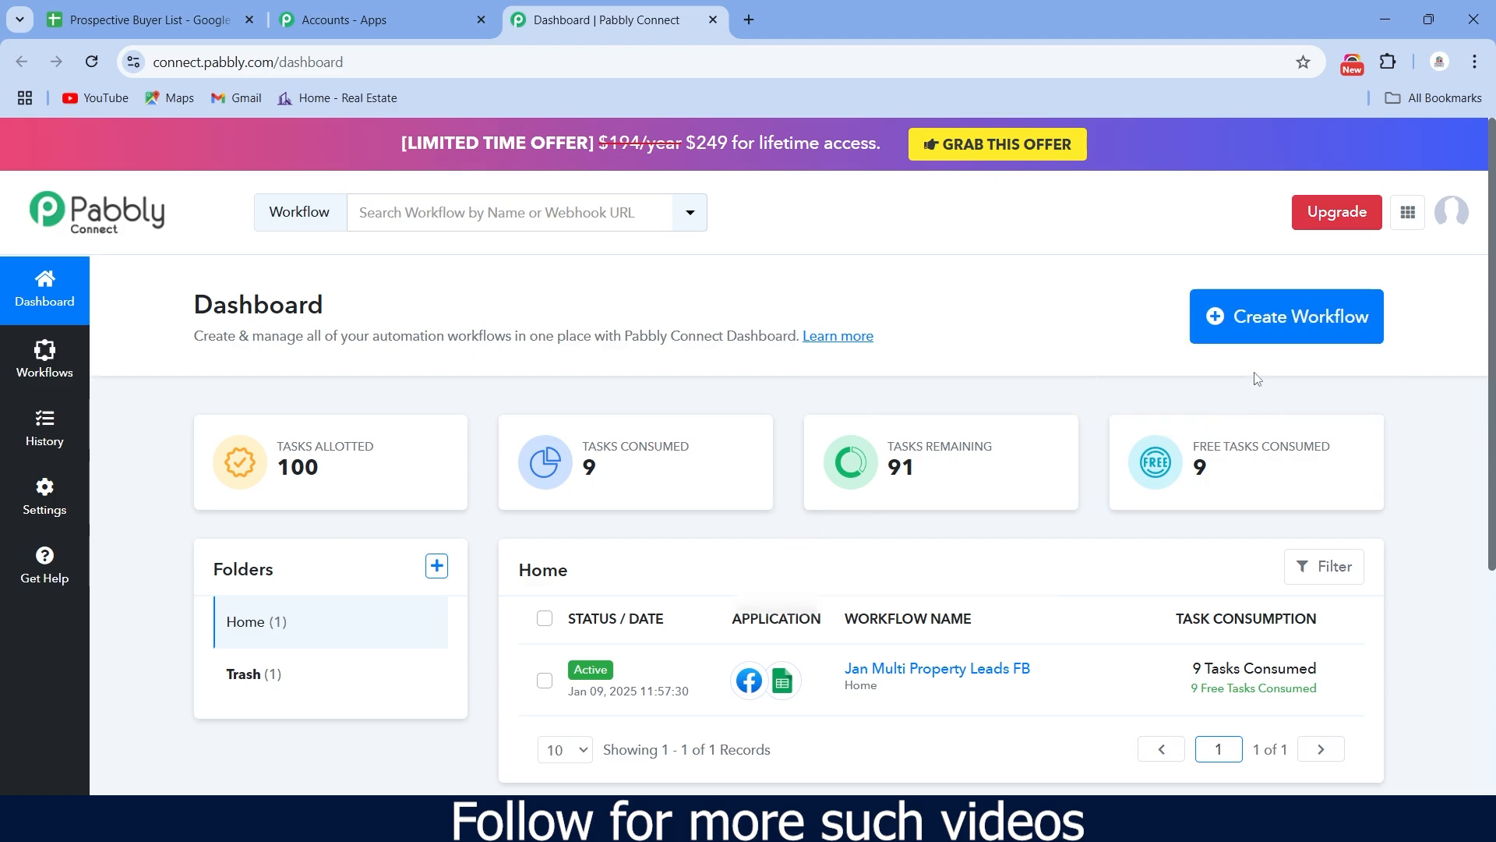
- Create a new workflow named 'IMPERIAL CASA PHASE 1' in the Home folder
click(1290, 335)
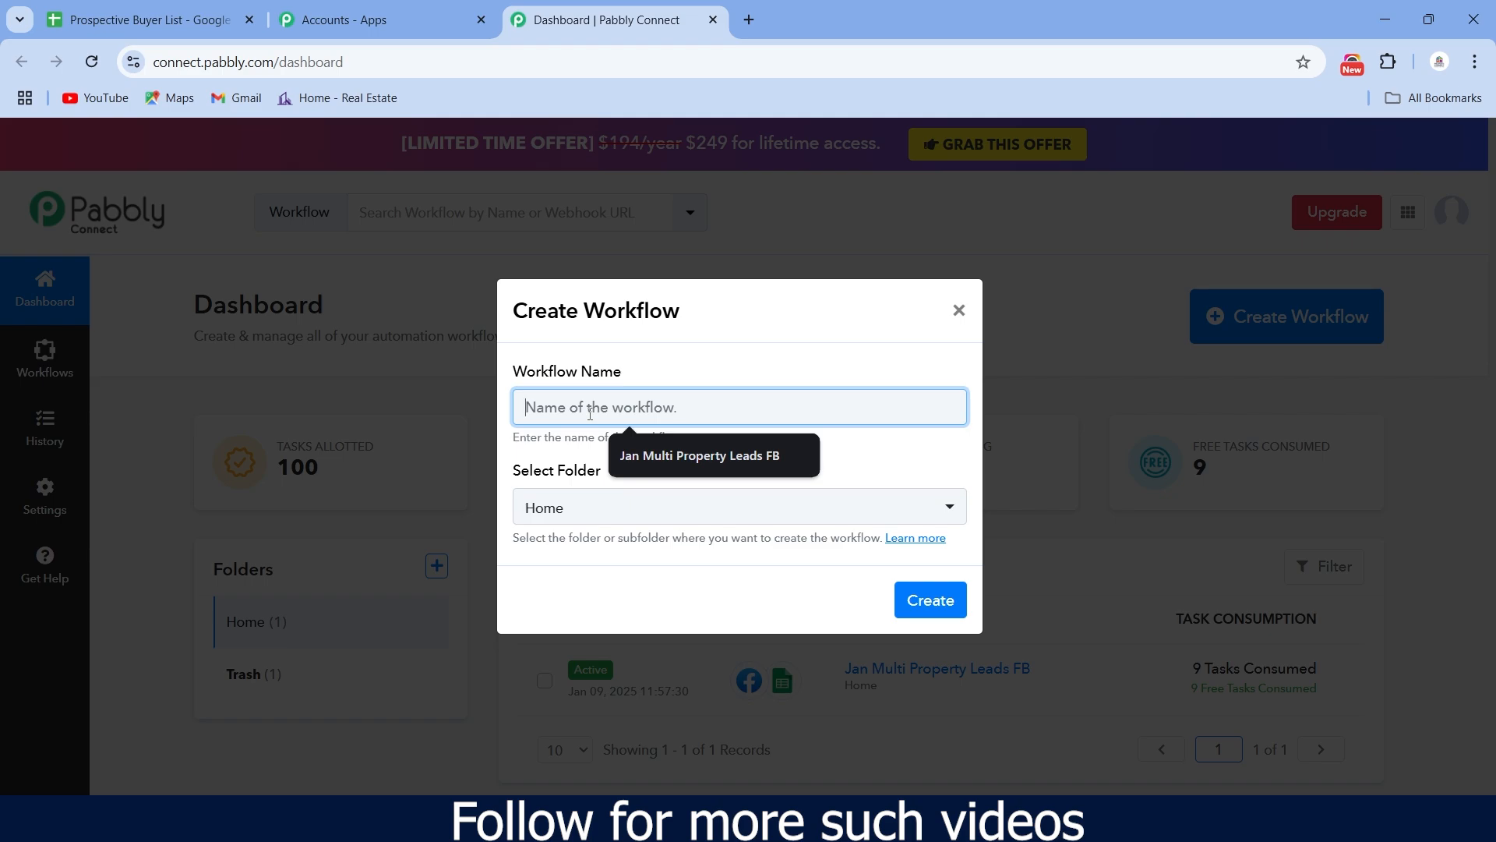
text(P)
key(BackSpace)
key(BackSpace)
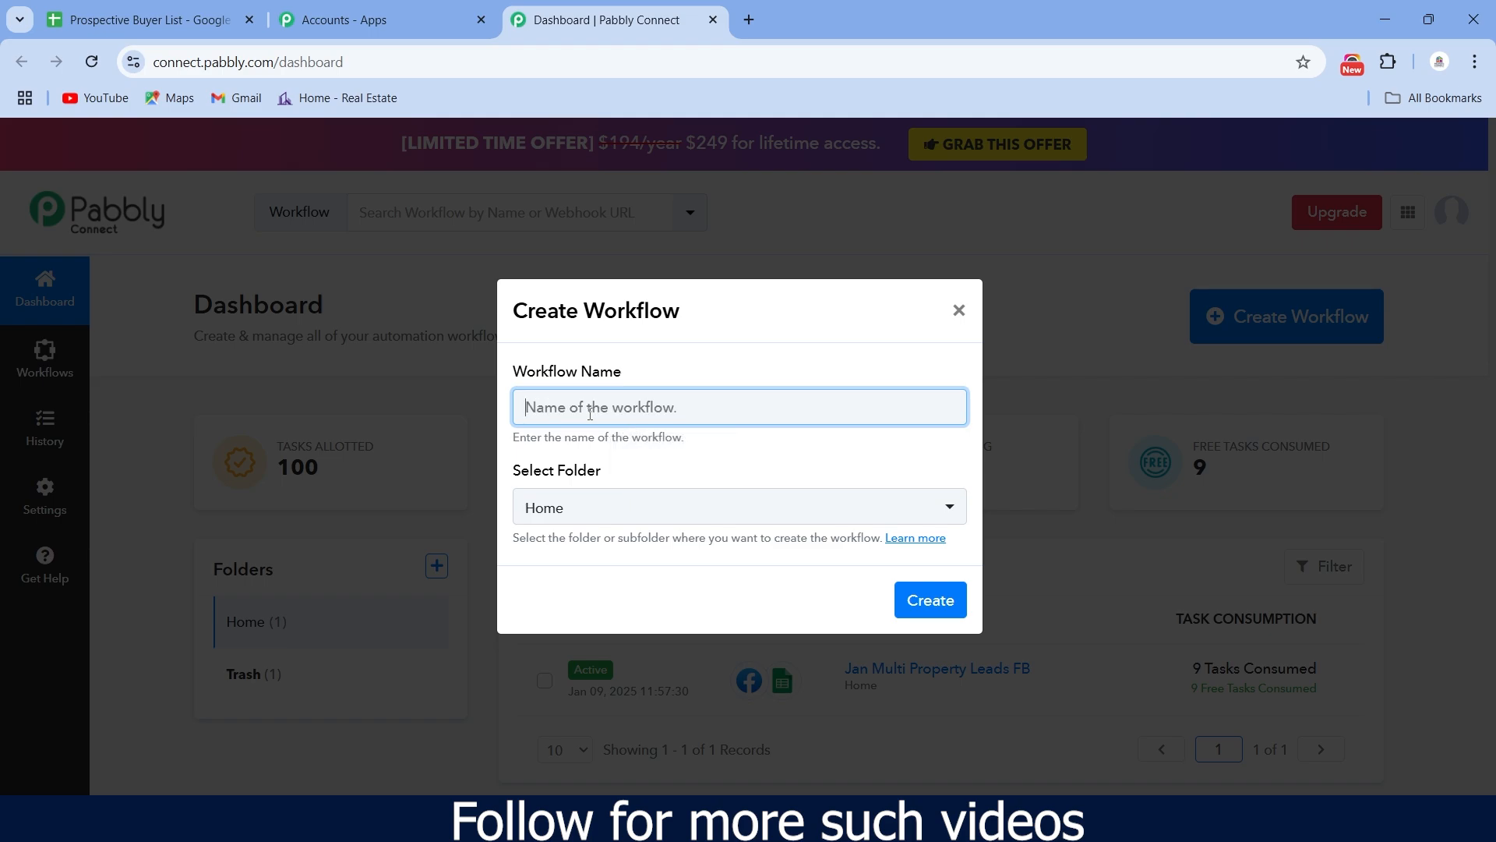
text(IMPER)
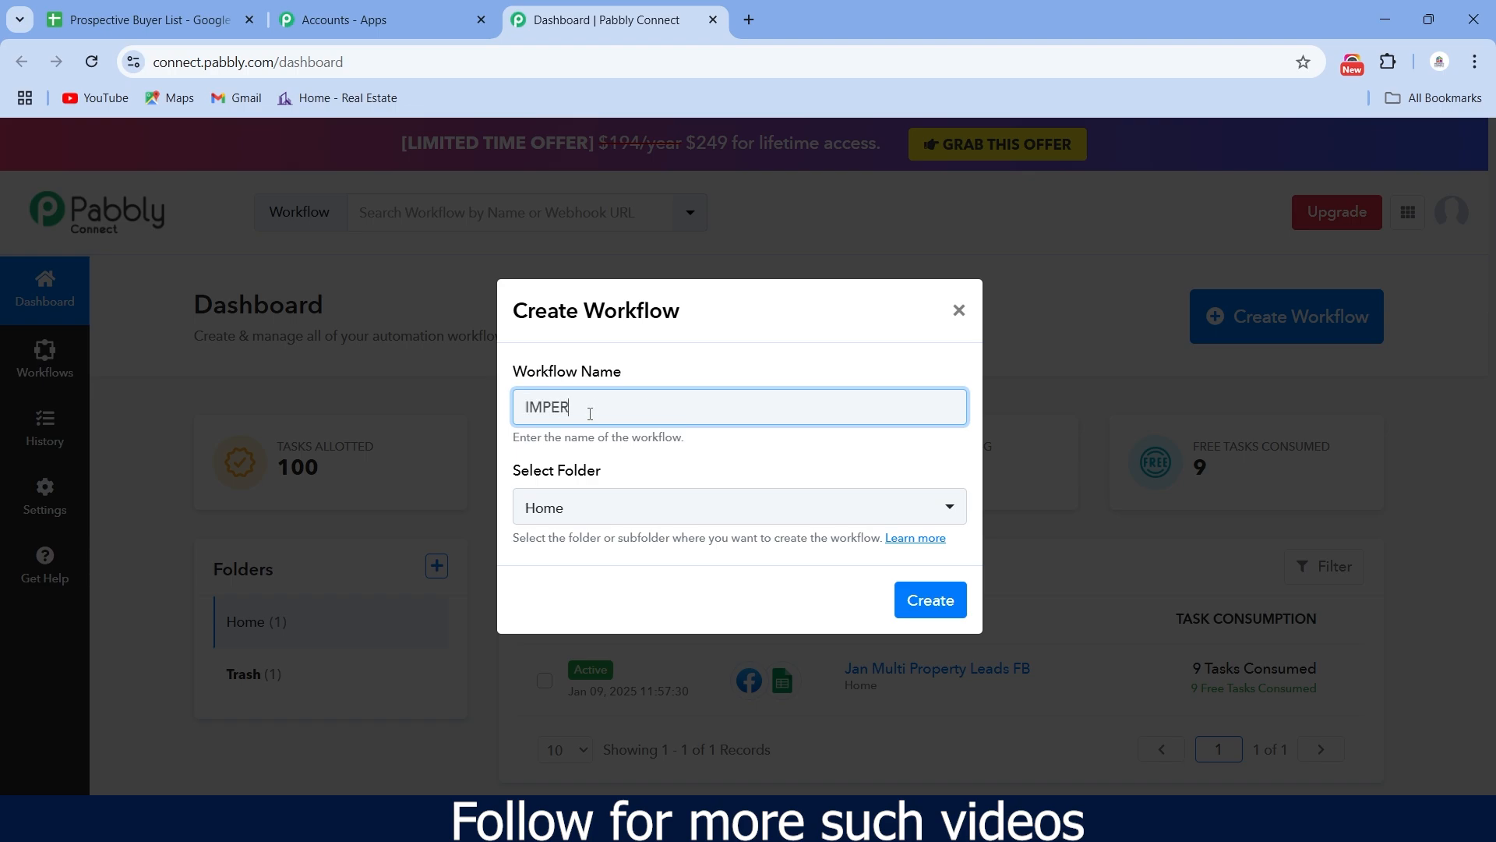
text(IAL CASA PHASE 1)
click(957, 510)
click(766, 493)
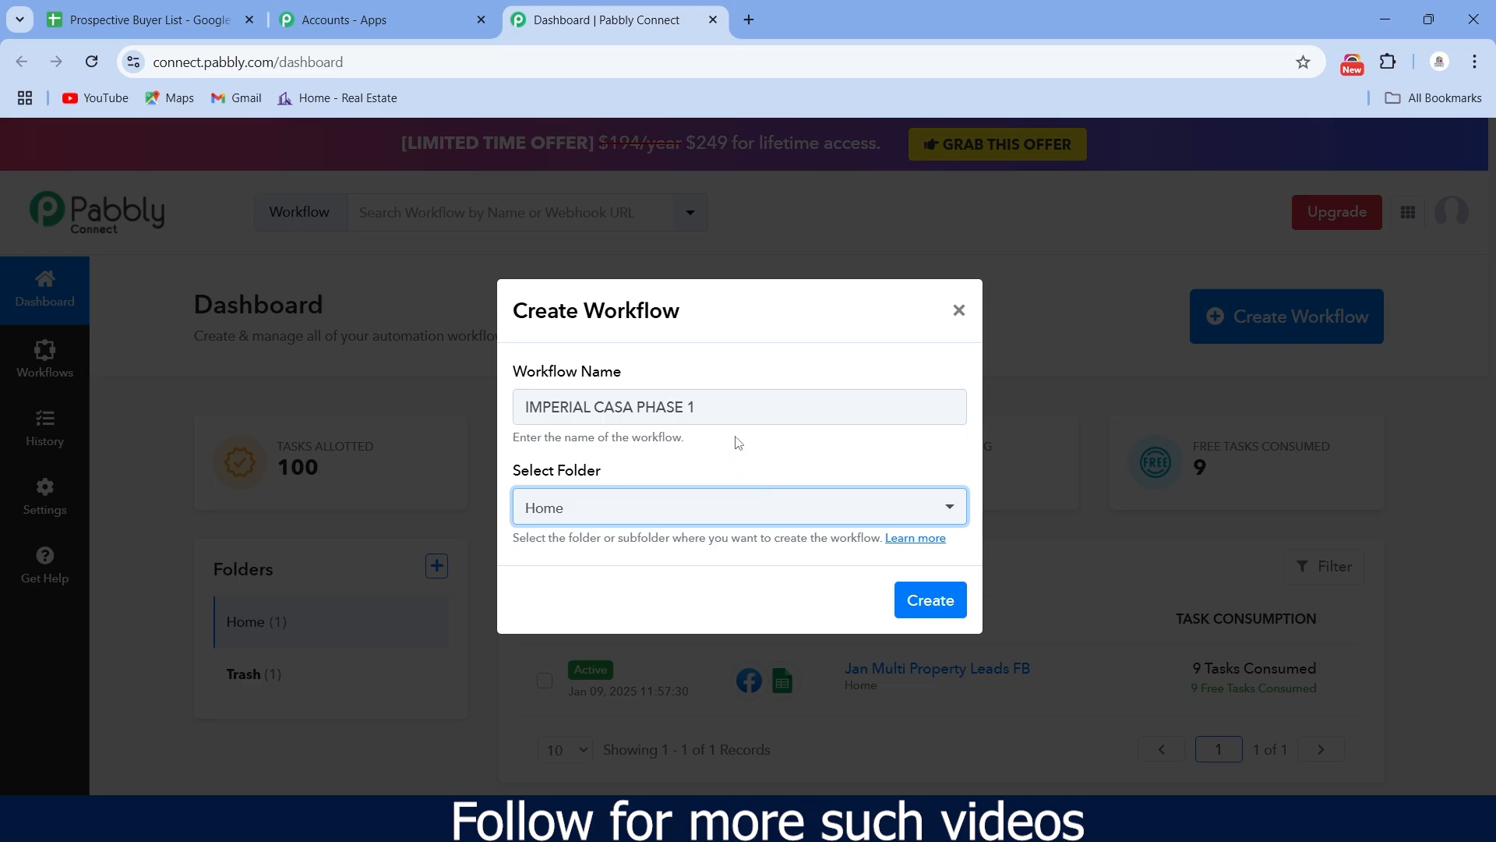
click(932, 613)
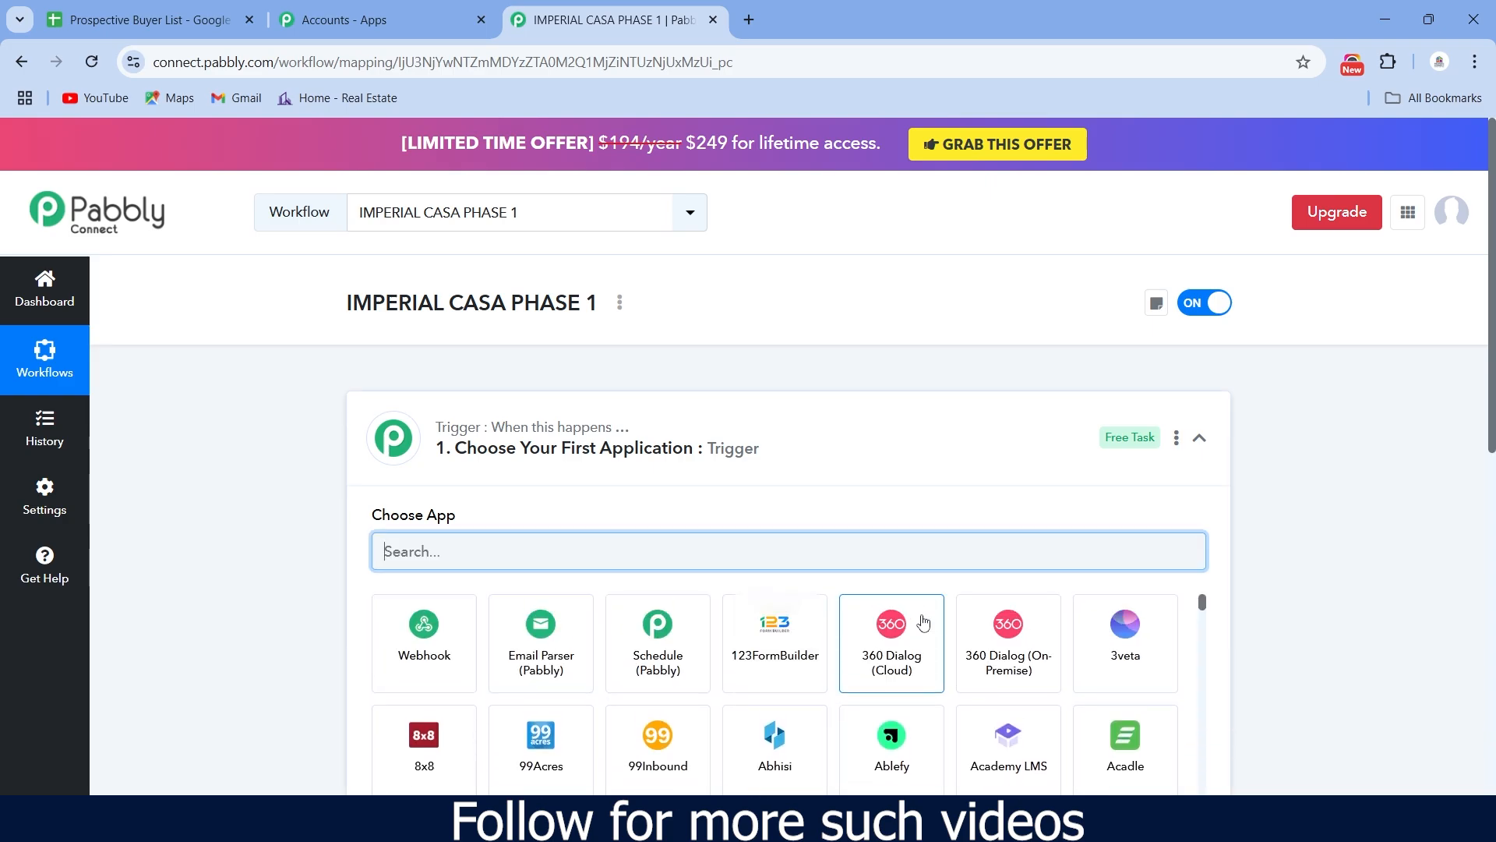
- Set the trigger app to Facebook Lead Ads with the New Lead Instant event
scroll(808, 424, down, 1)
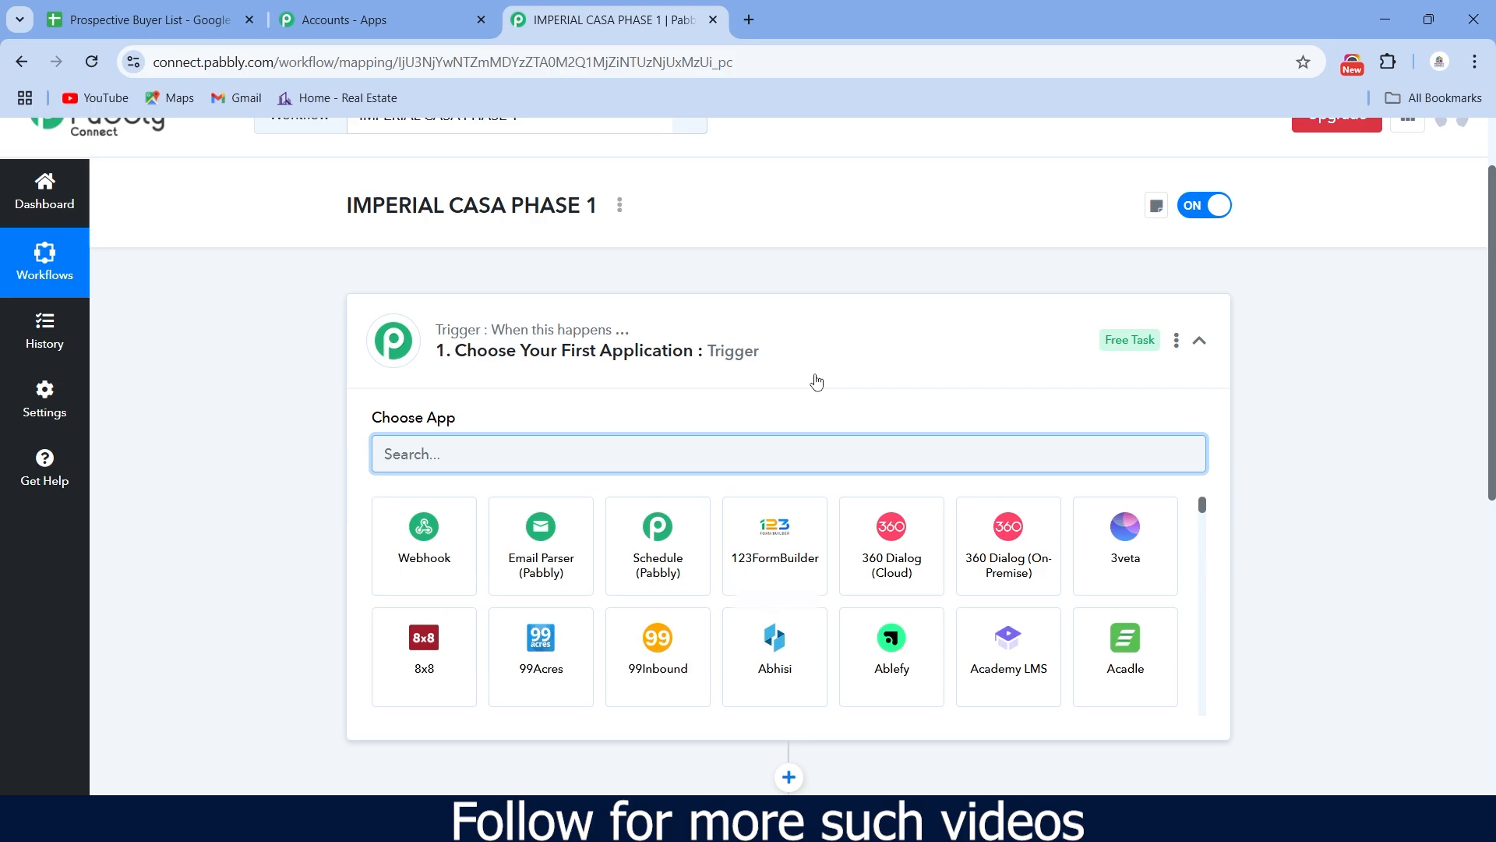
text(Fac)
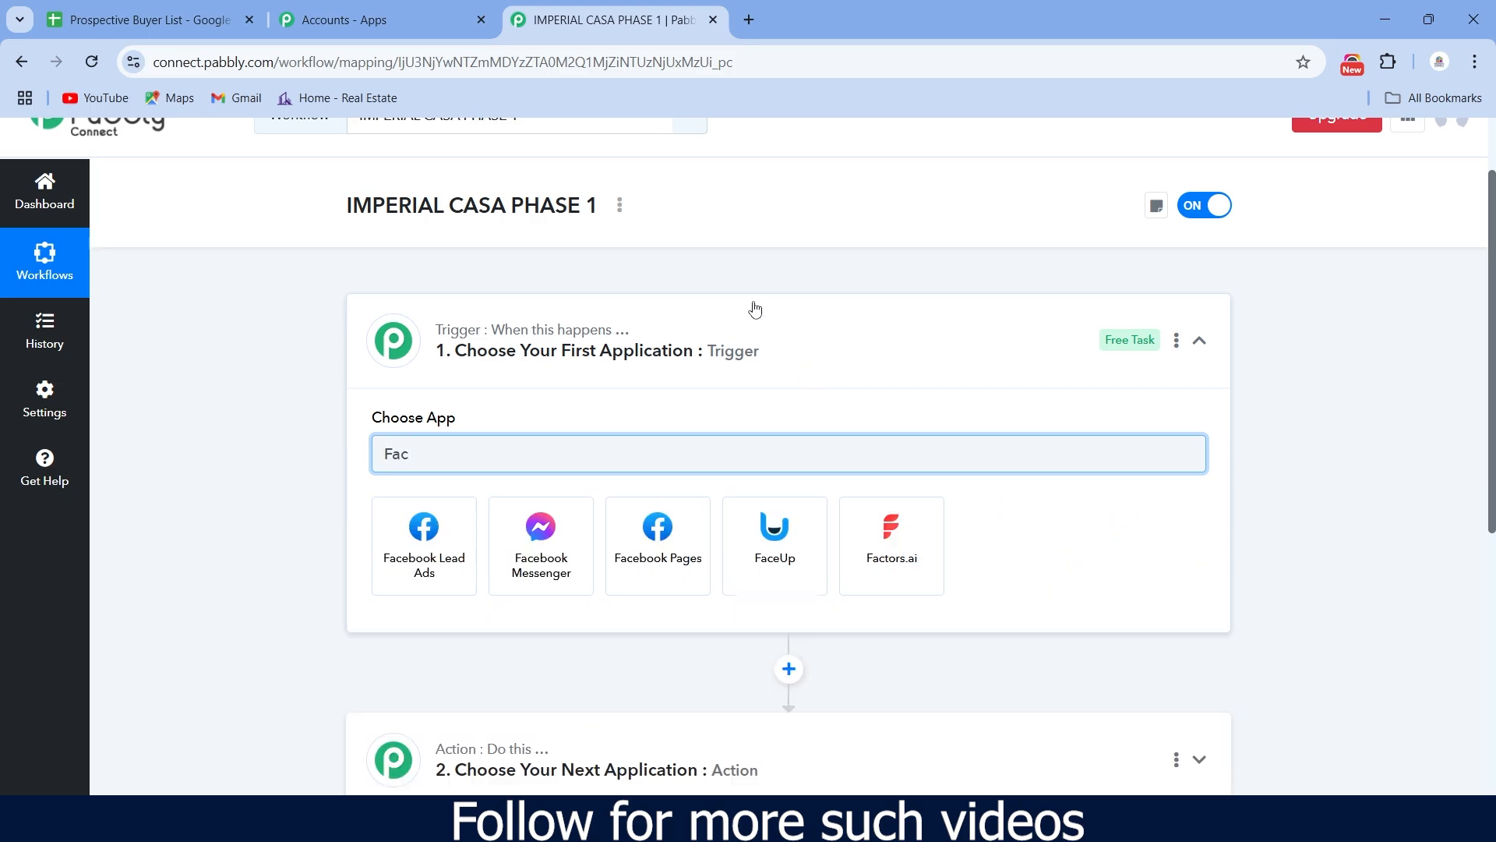
click(412, 559)
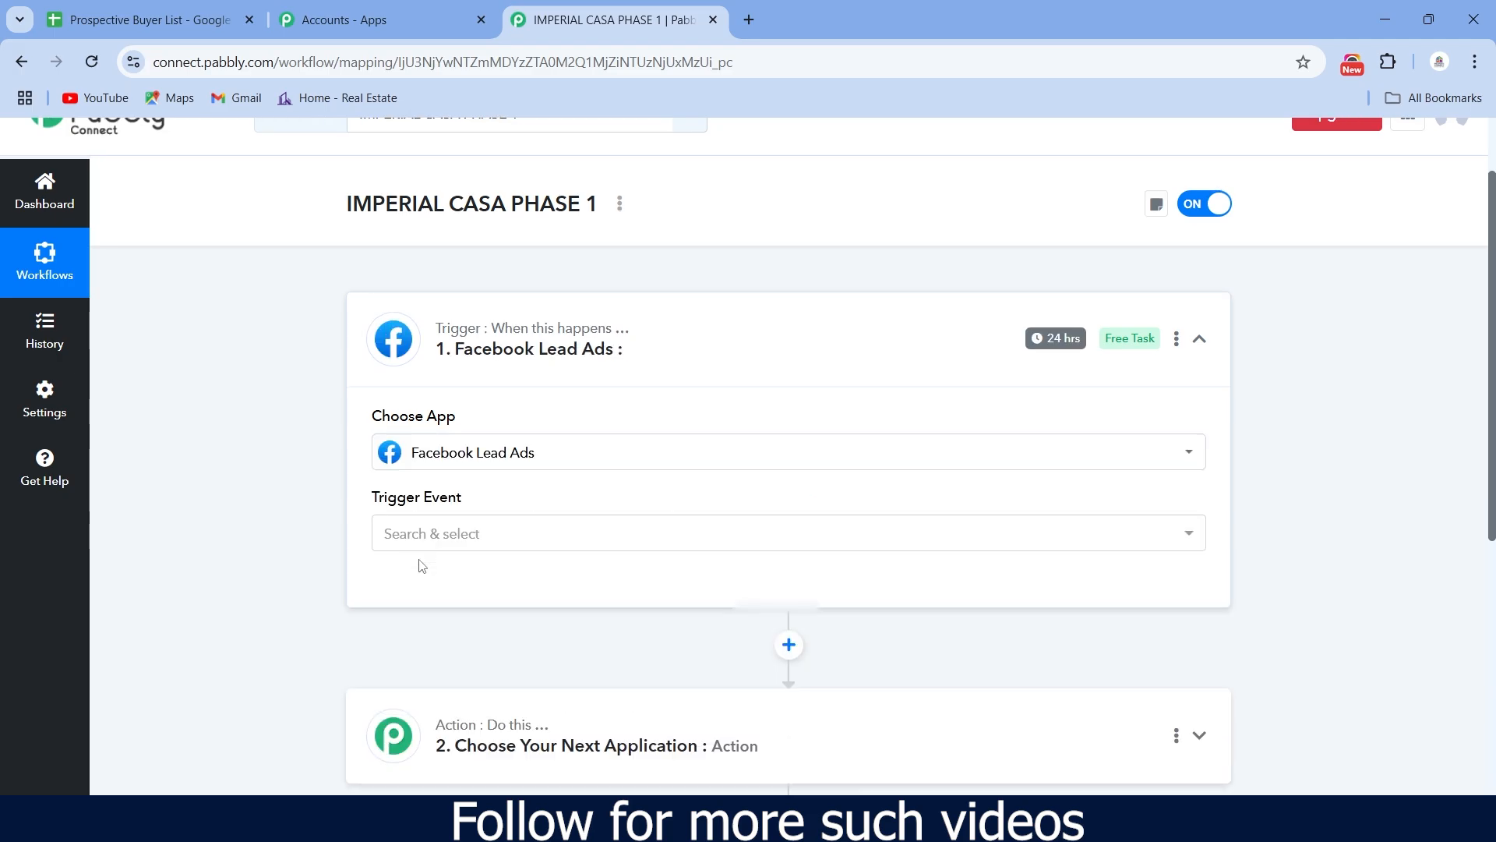
scroll(418, 561, down, 1)
click(518, 447)
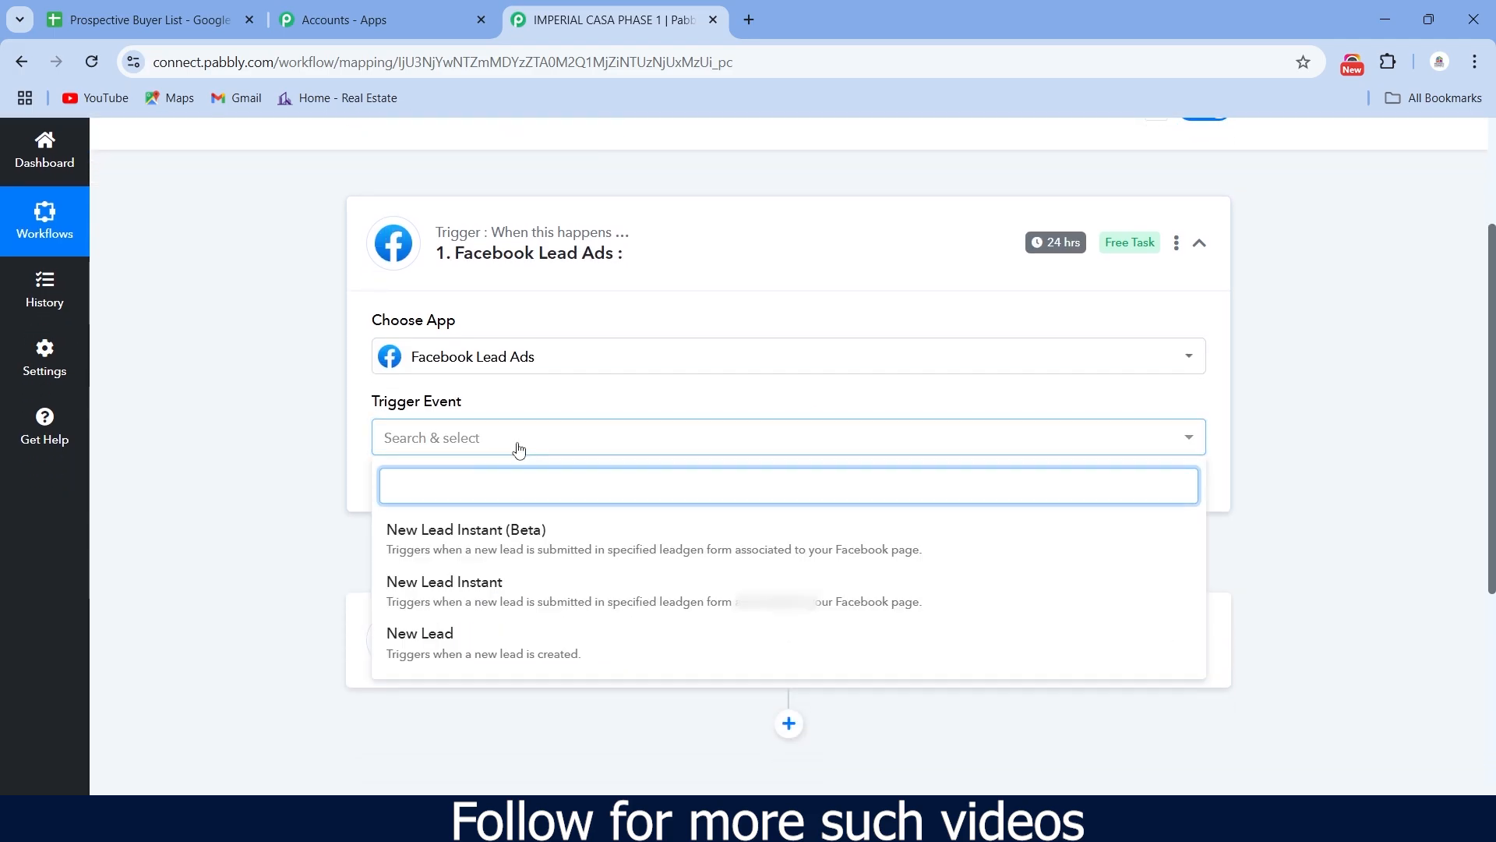
click(506, 590)
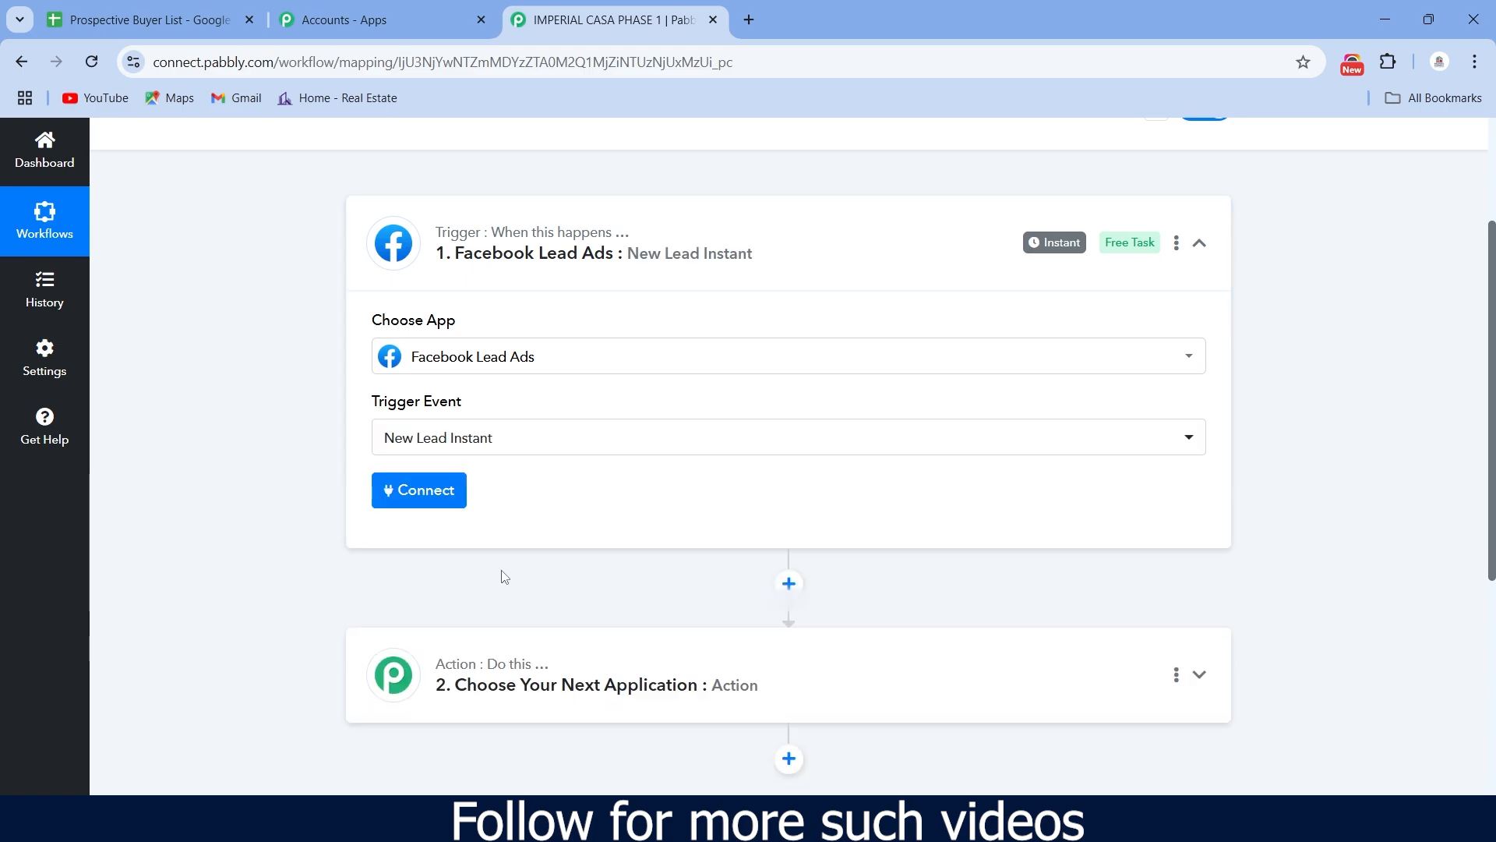
- Connect the trigger using the existing saved Facebook connection
click(430, 493)
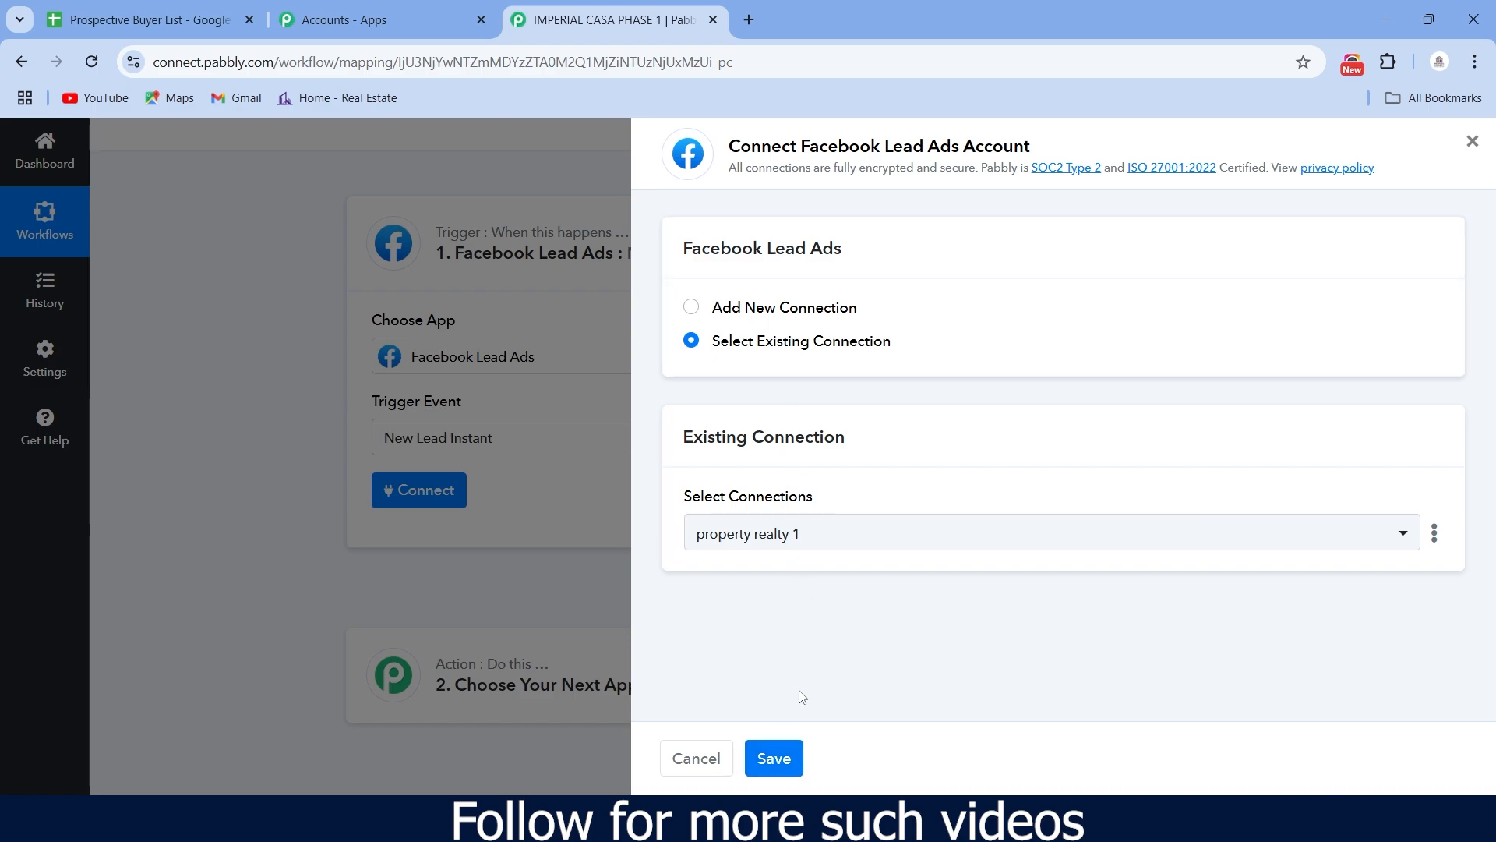
click(780, 762)
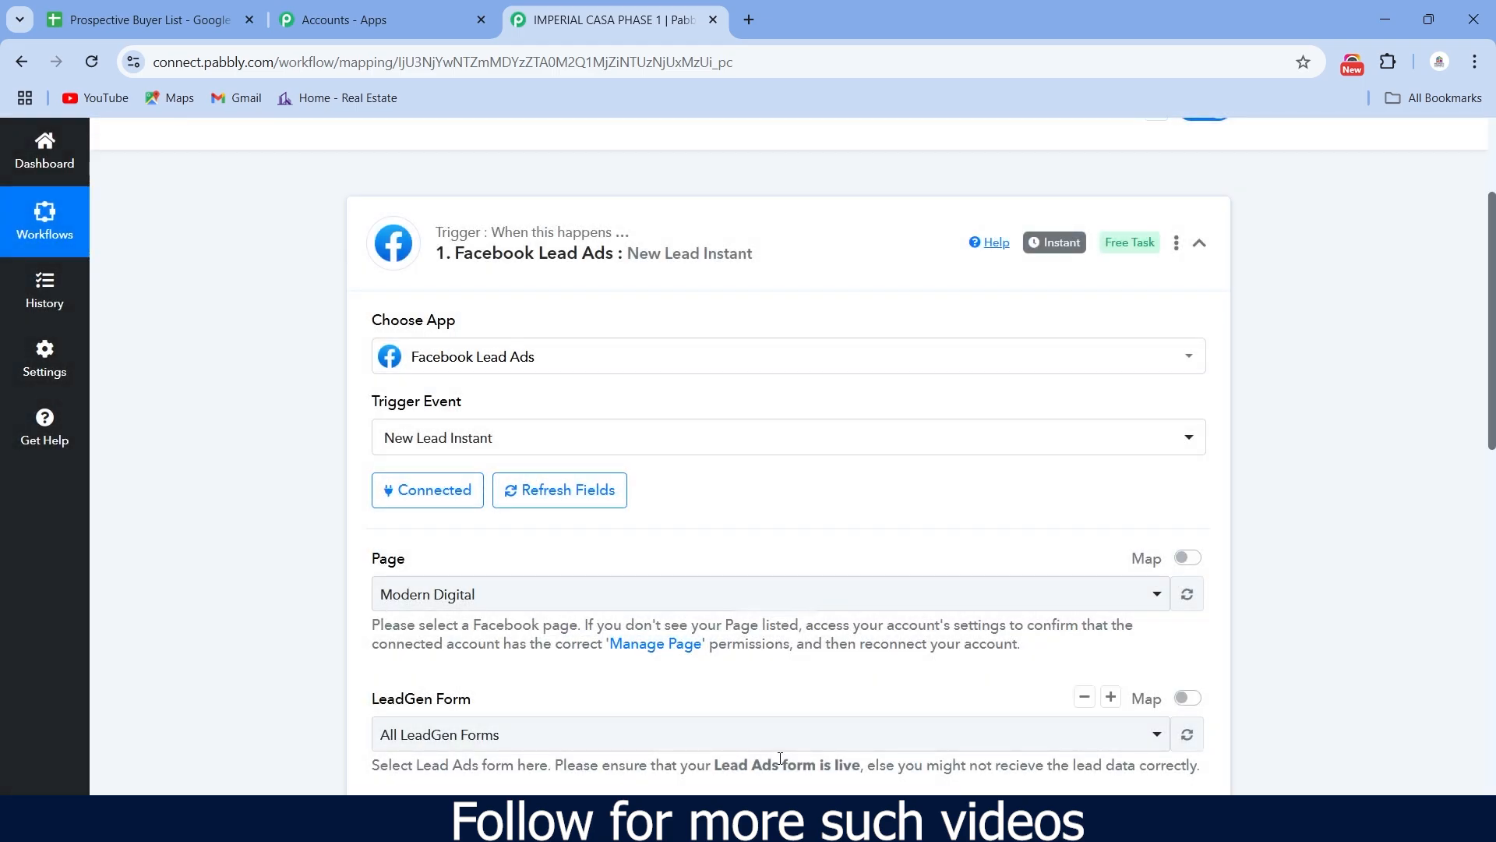
scroll(739, 584, down, 1)
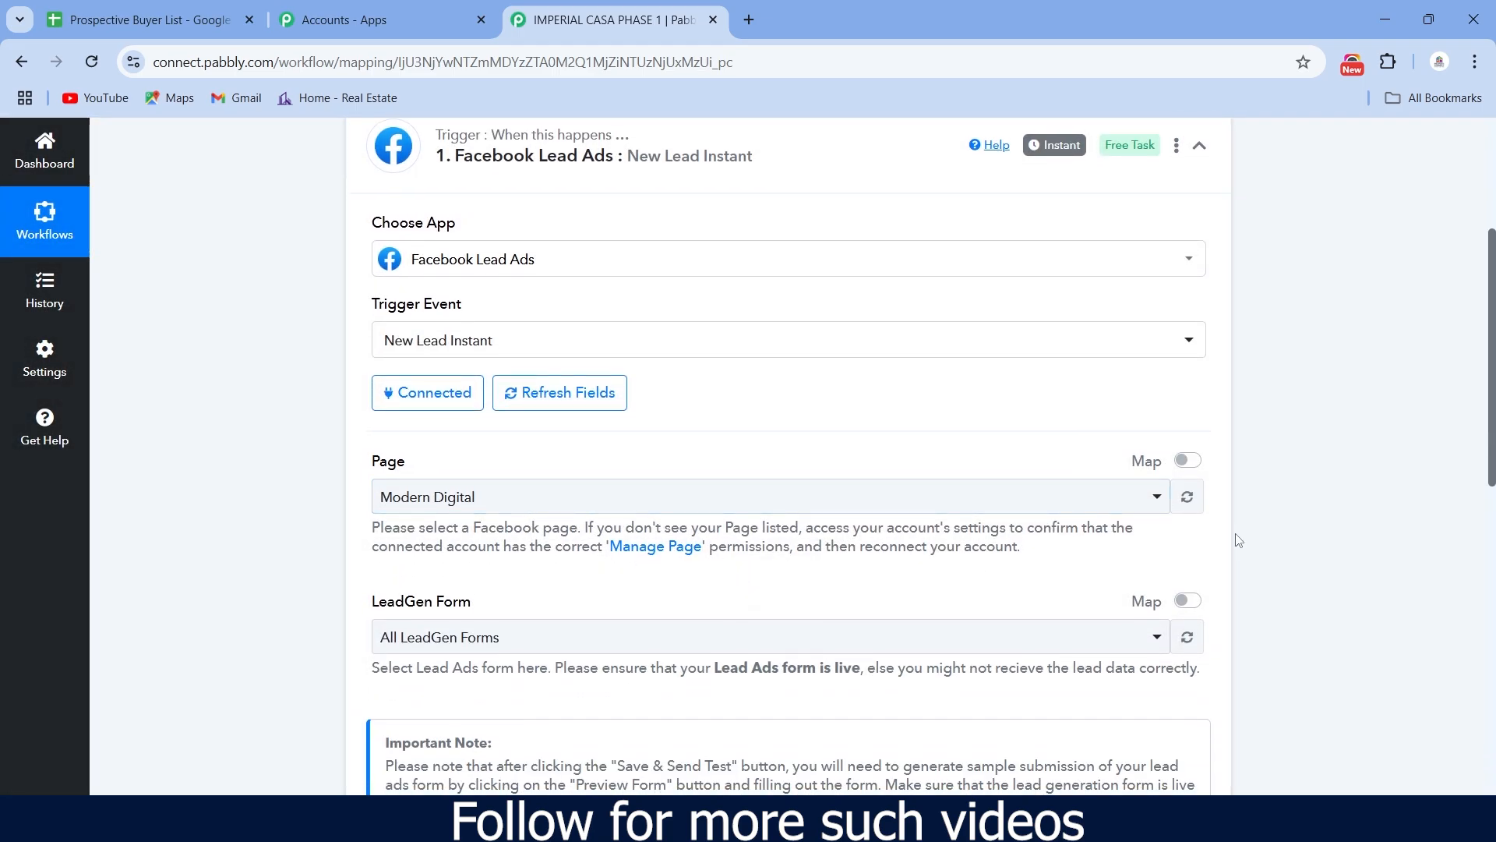
- Select the Properti Connect page and the 'IMPERIAL CASA PHASE 1 - Video' lead form
click(1155, 505)
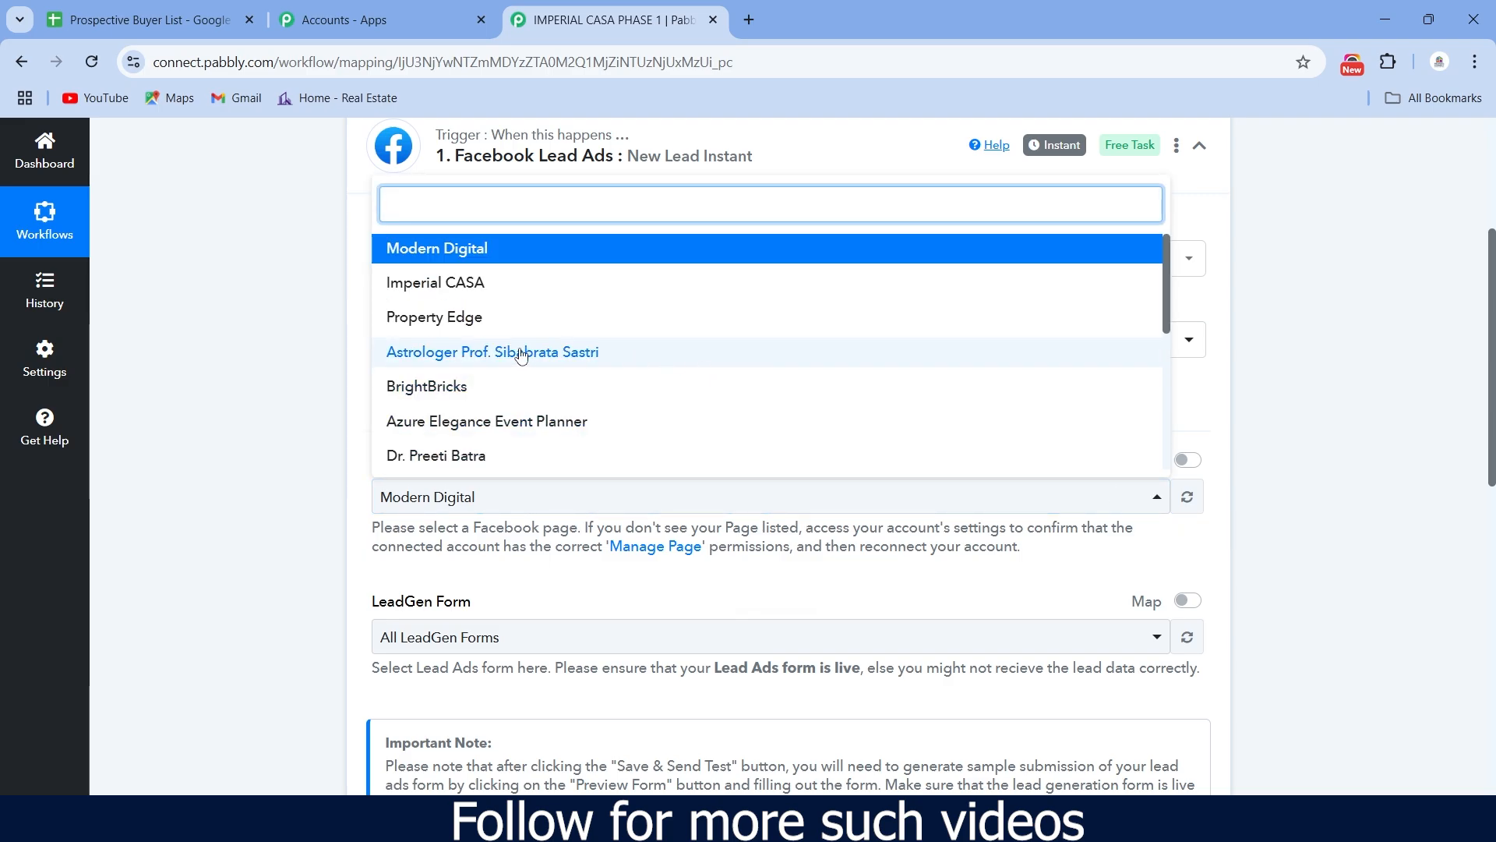
scroll(522, 355, down, 4)
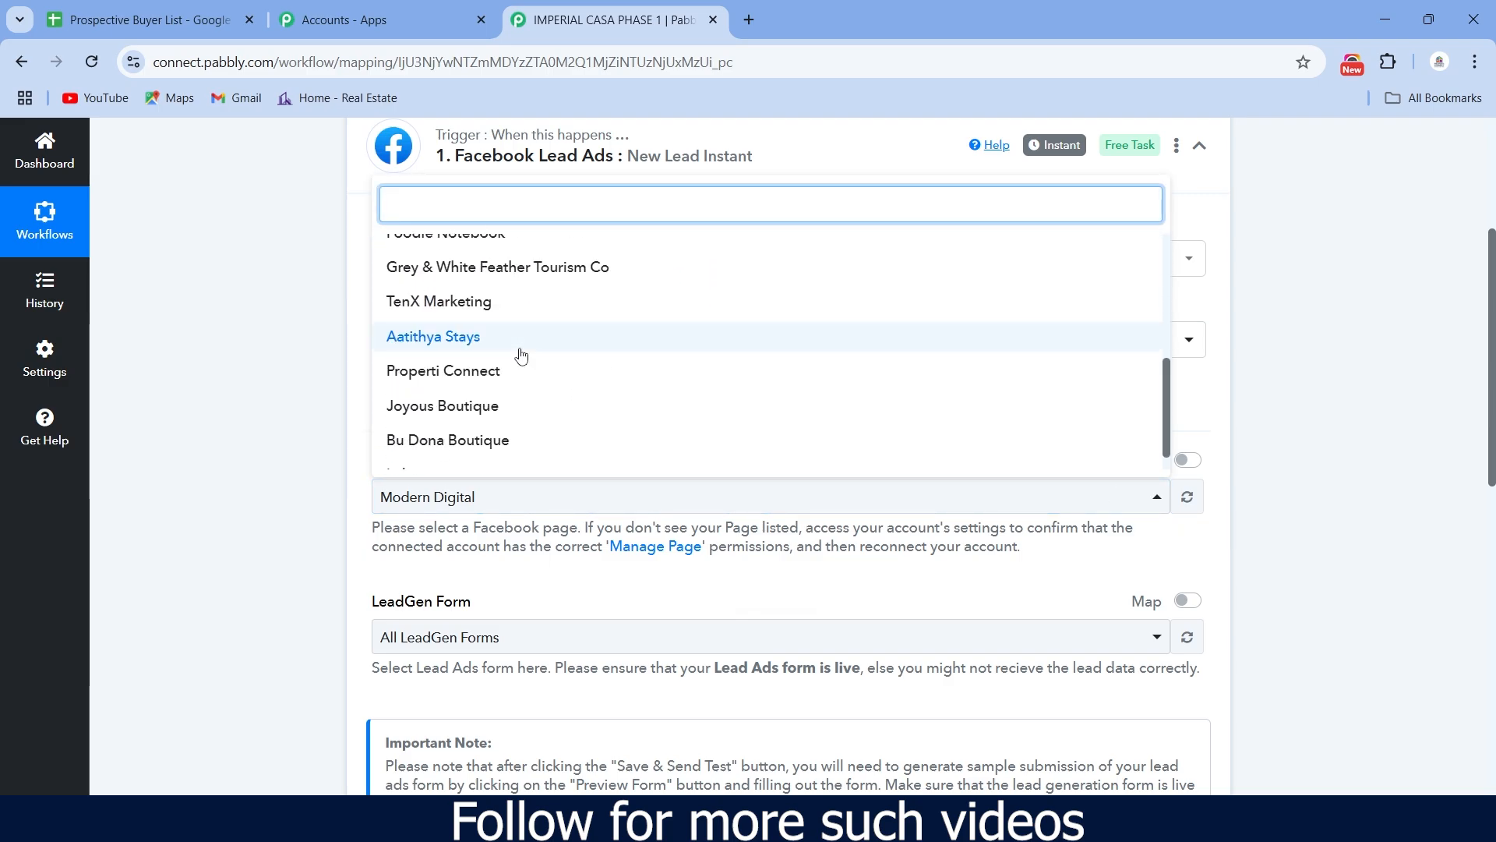
click(502, 373)
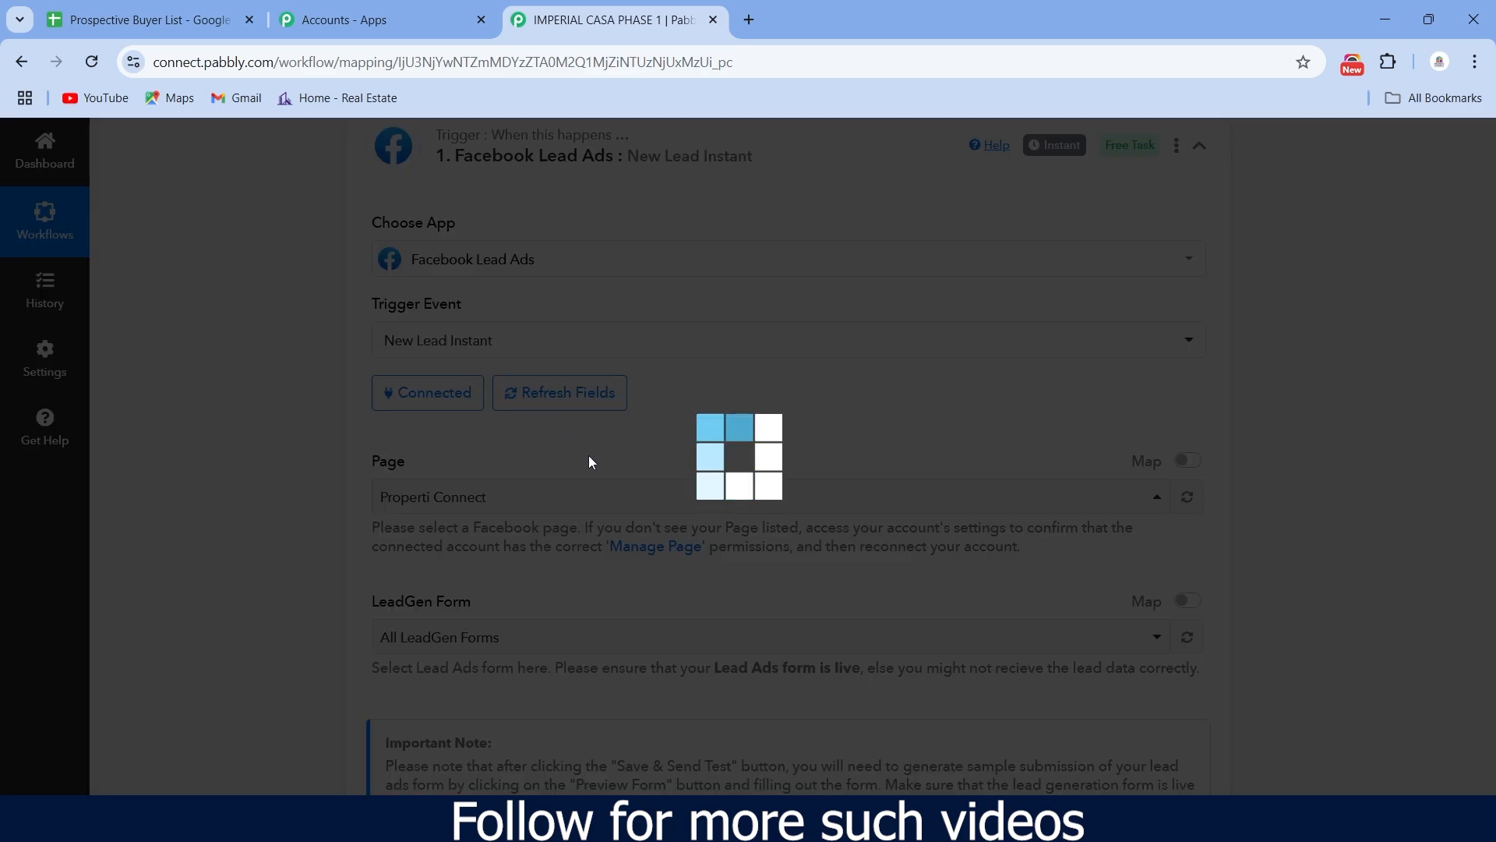
scroll(589, 464, down, 3)
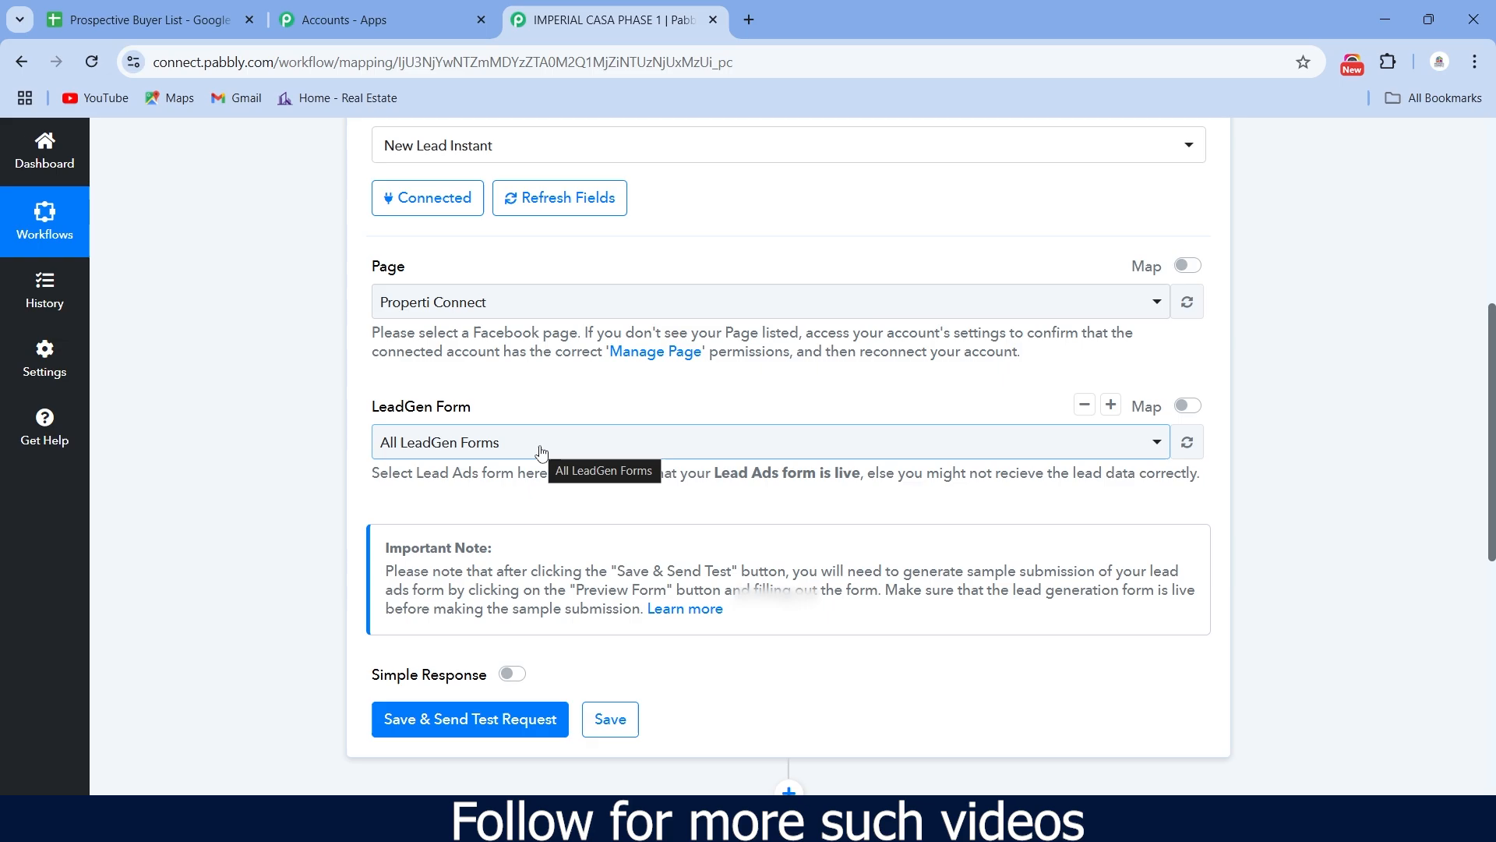
click(1156, 452)
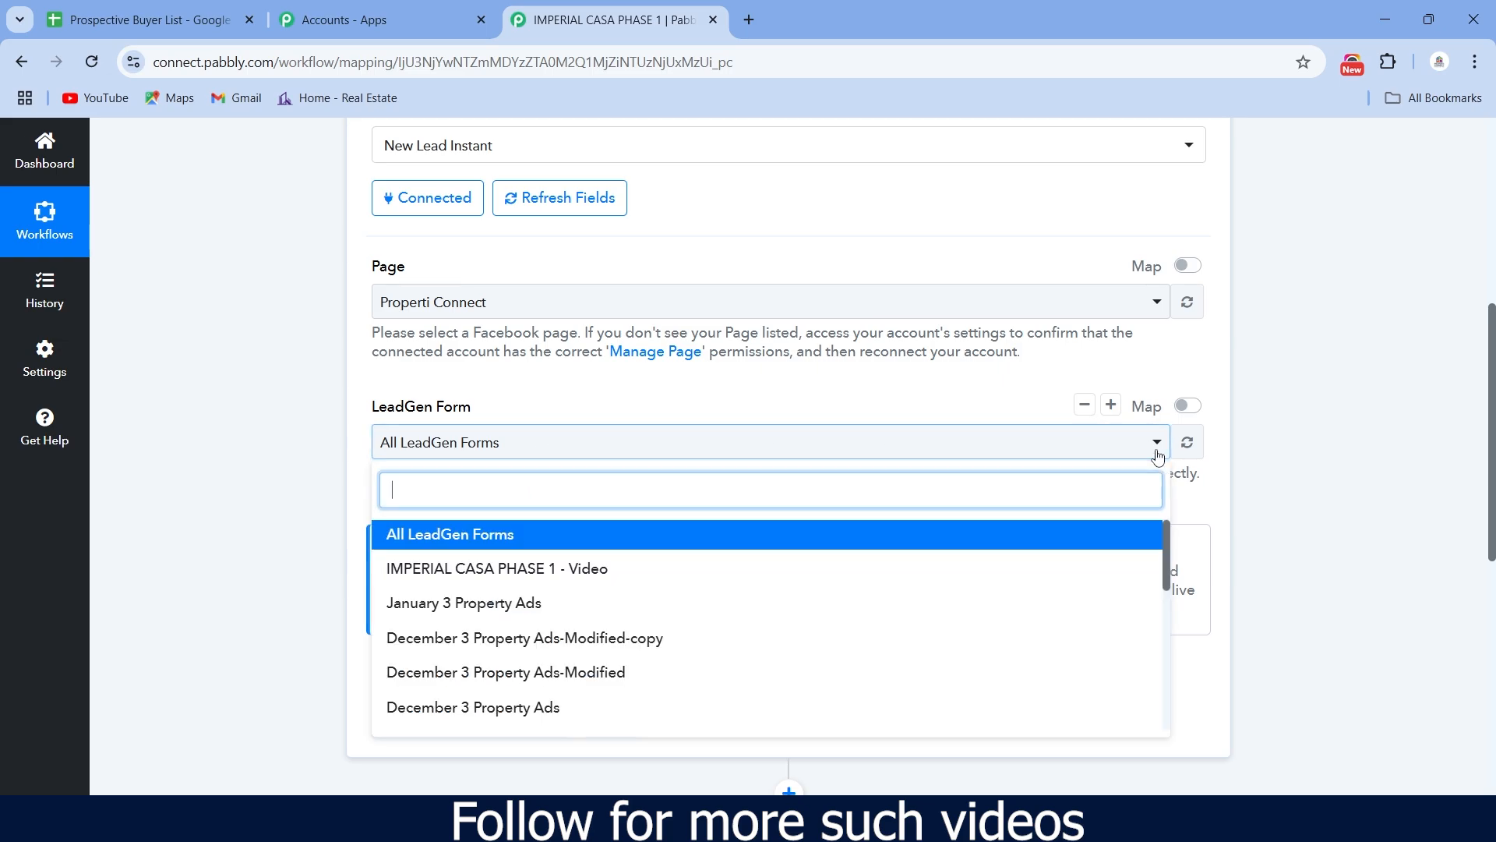
click(593, 572)
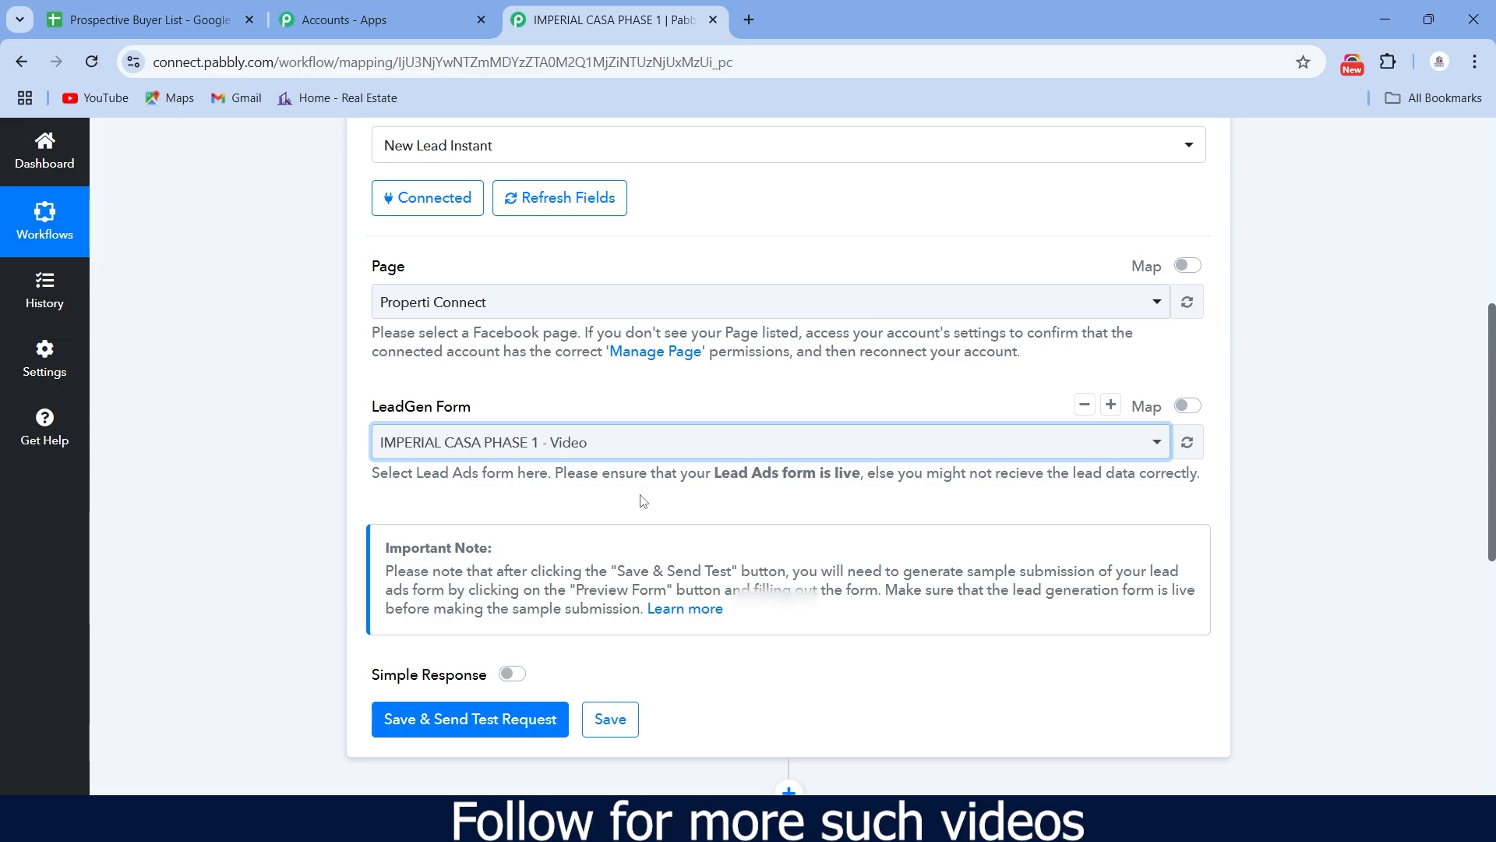
scroll(643, 500, down, 3)
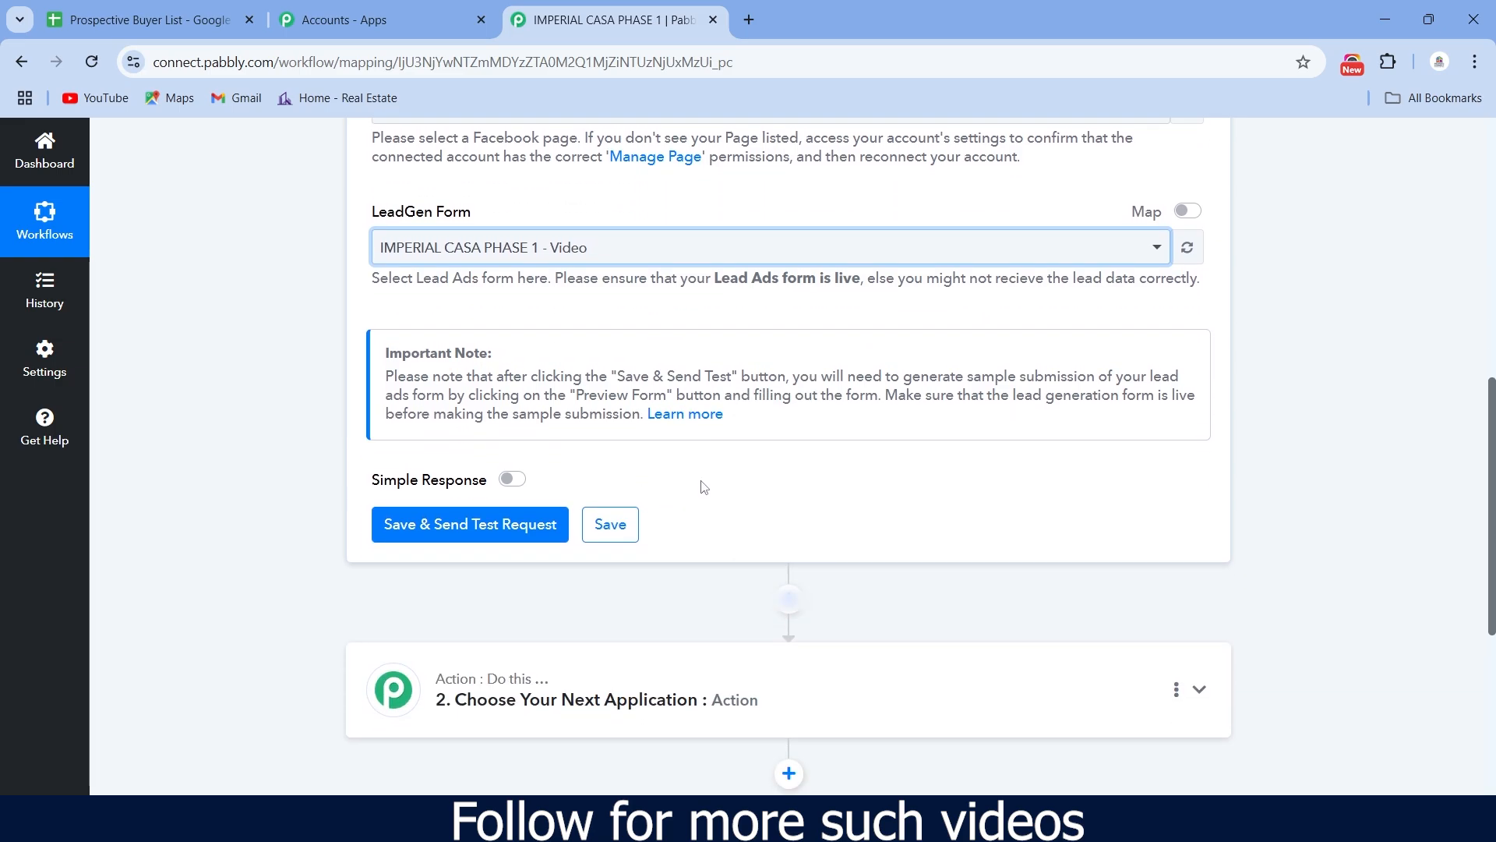
scroll(704, 487, up, 6)
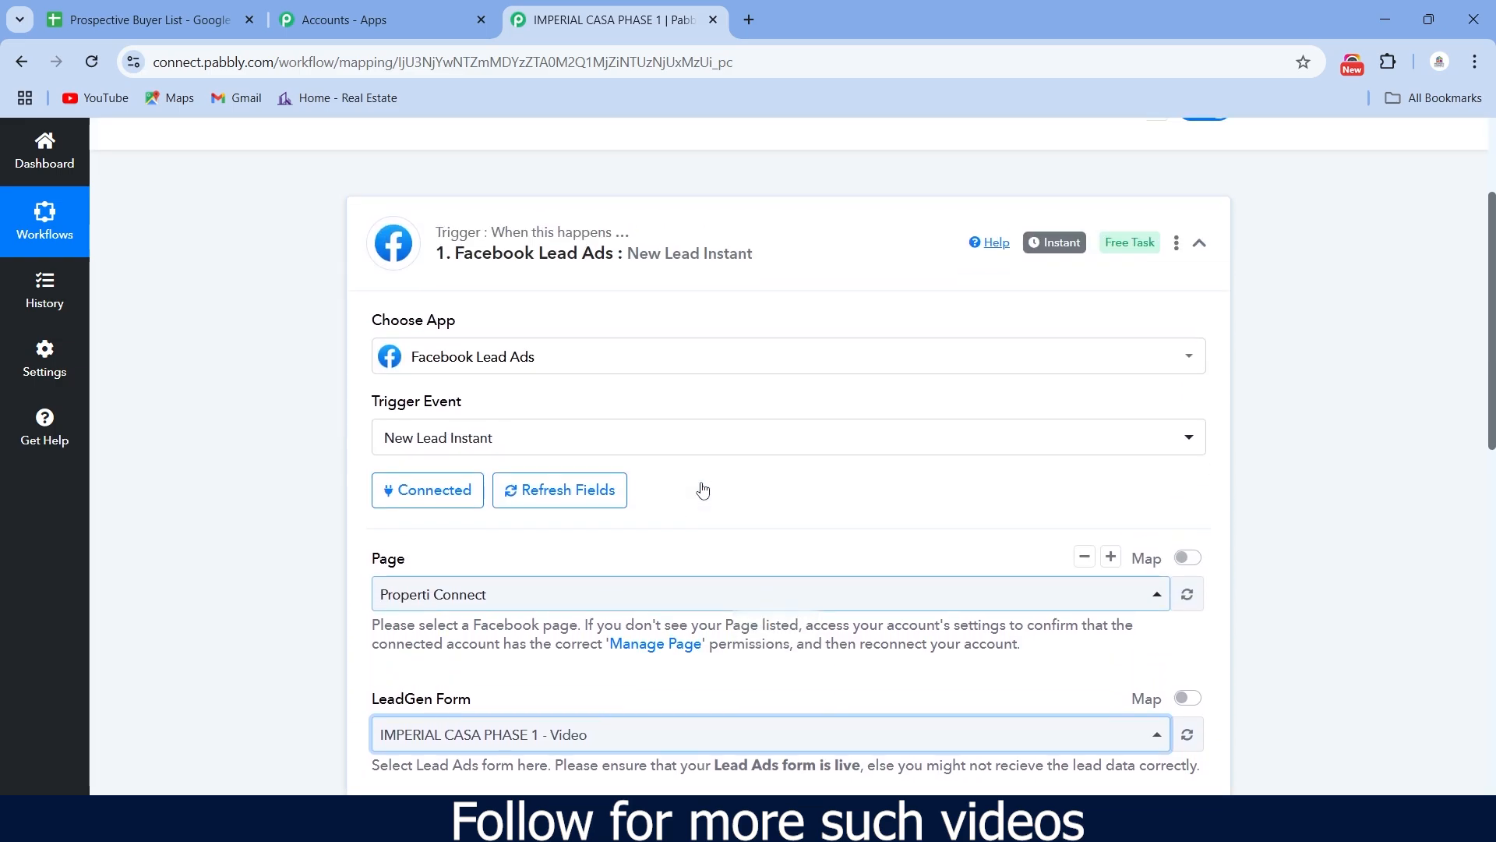
scroll(703, 489, down, 5)
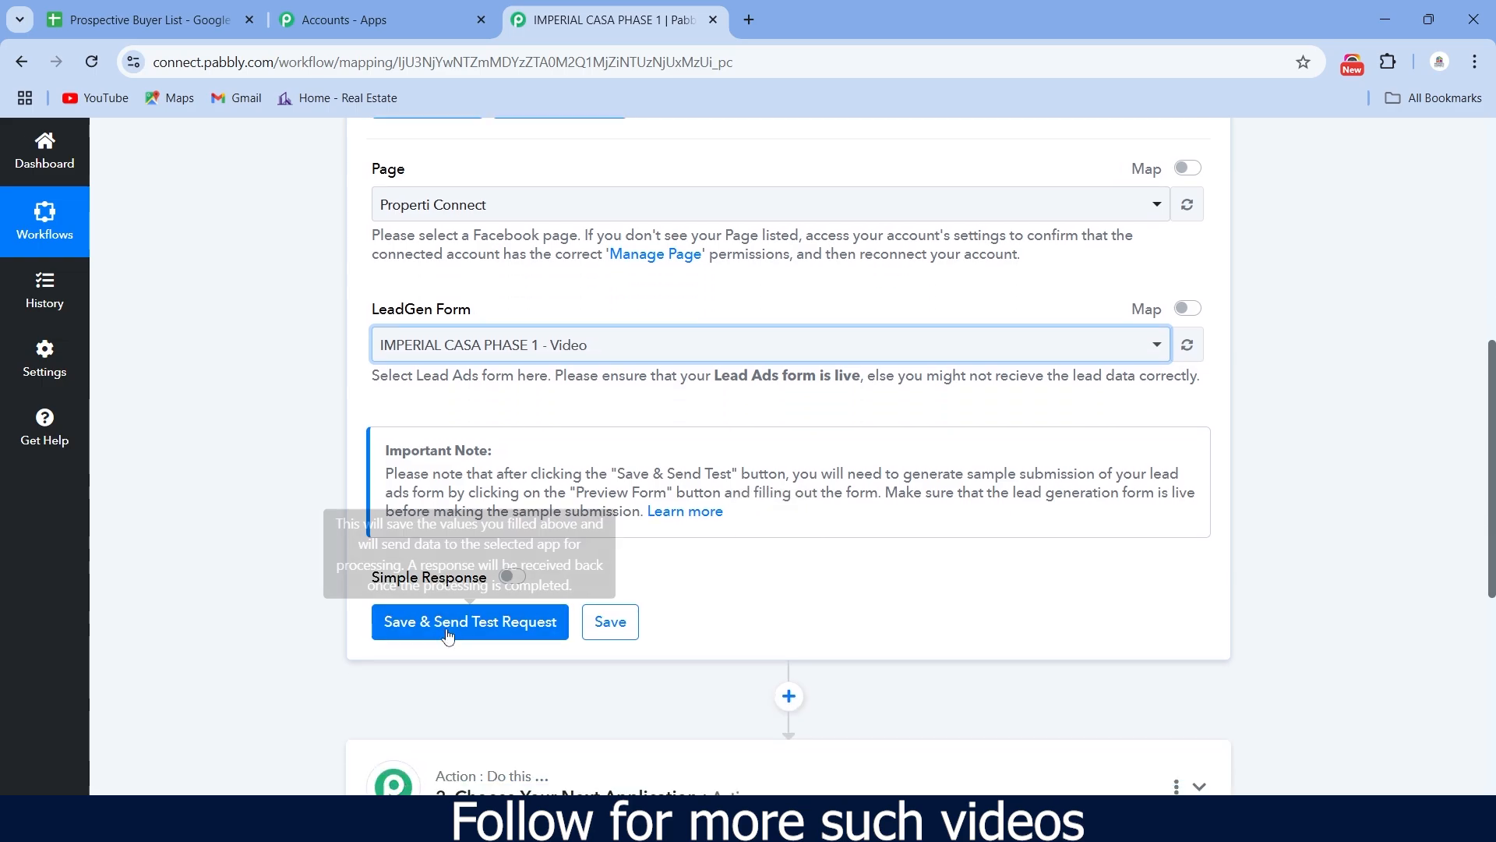
- Save the trigger with a test request, then switch to the other Chrome window
click(448, 630)
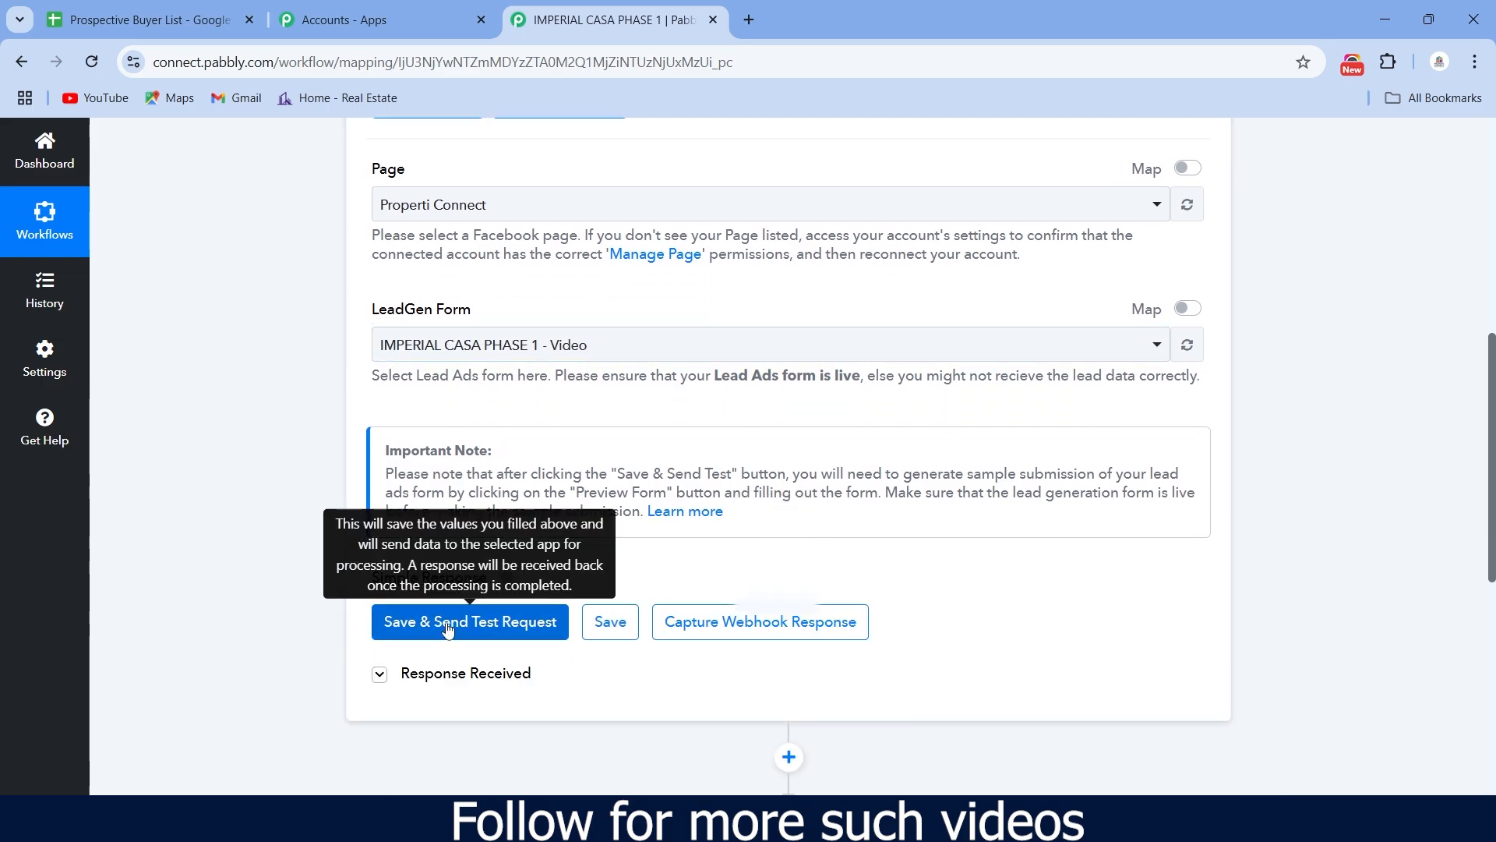
scroll(740, 518, down, 3)
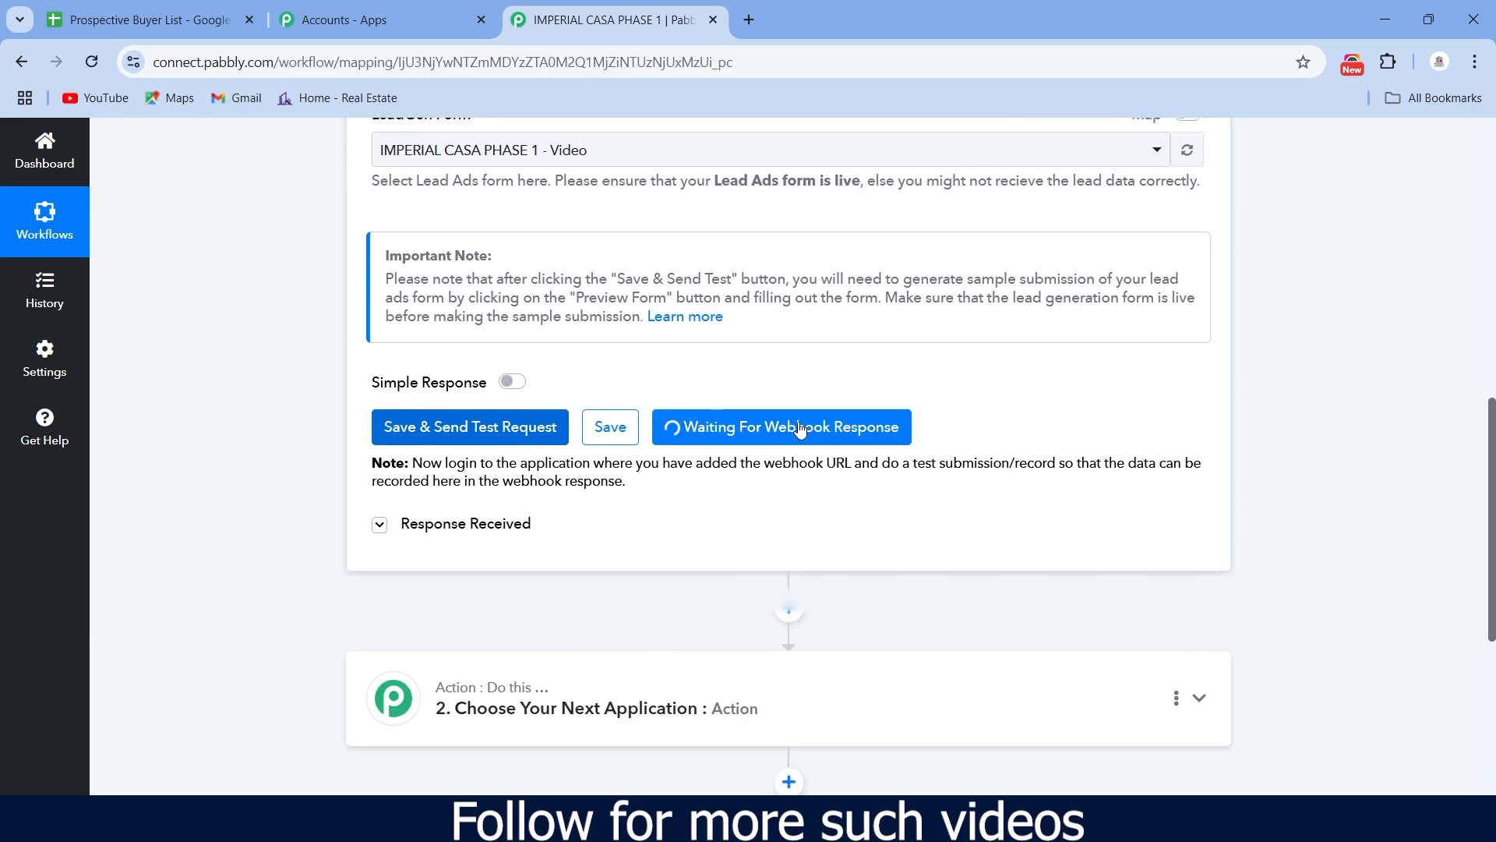
mouse_move(1079, 822)
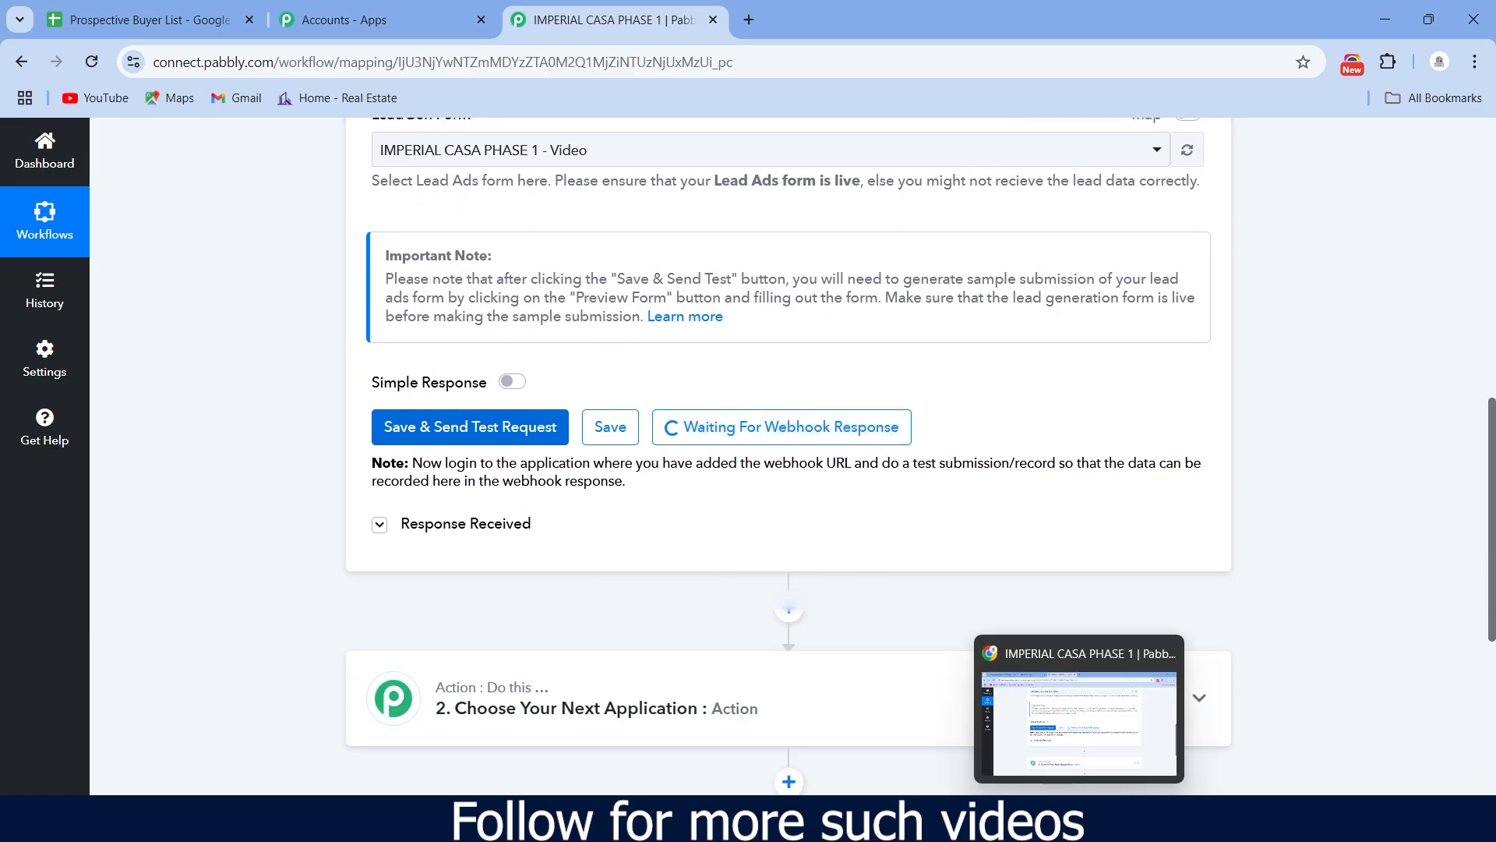
click(1079, 822)
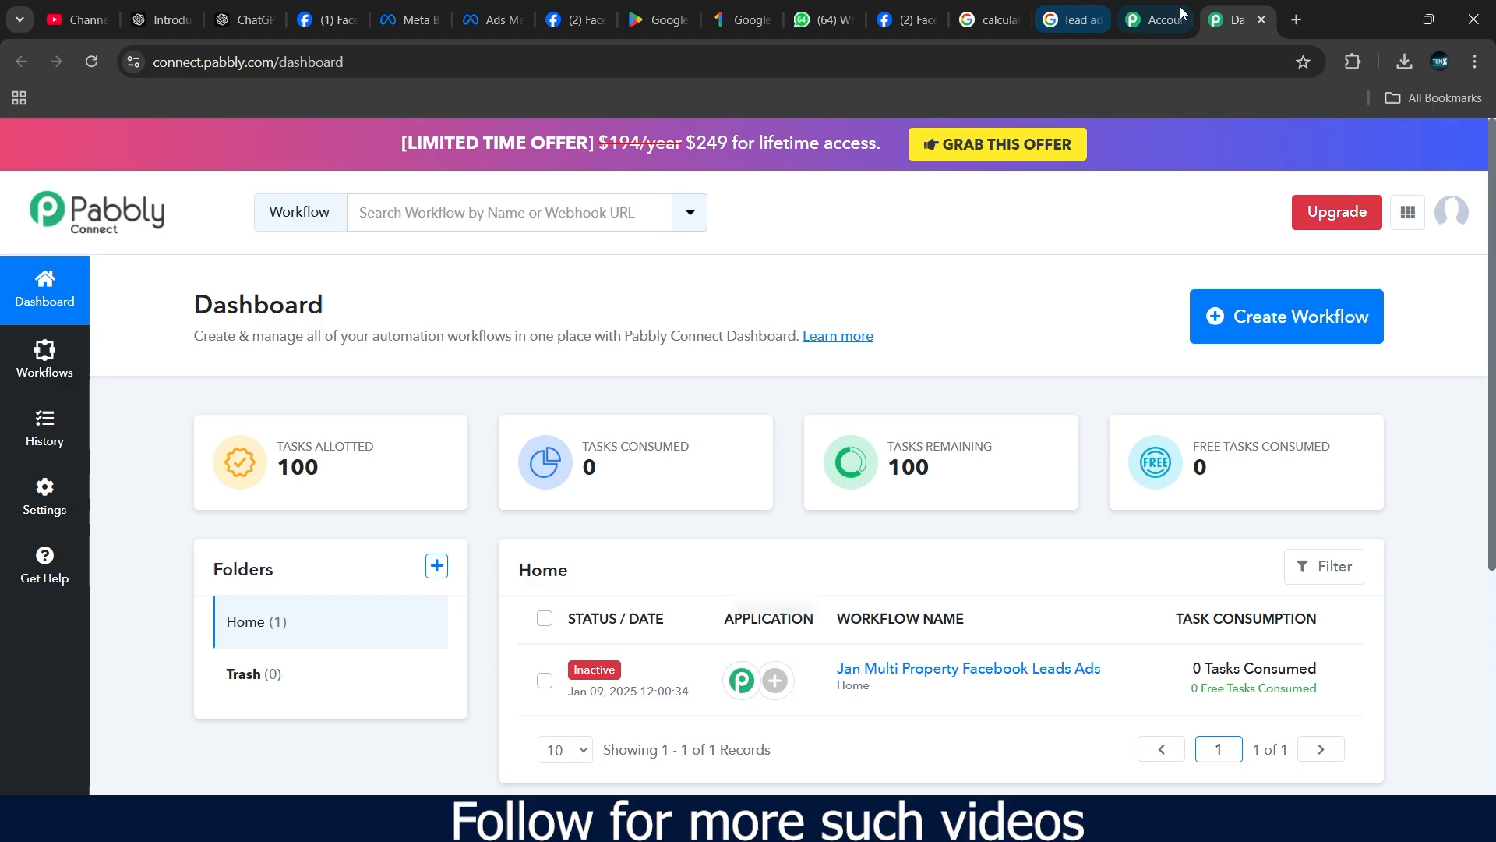
- Open Meta's Lead Ads Testing Tool from the 'Testing and Troubleshooting' guide in the search results
click(1074, 20)
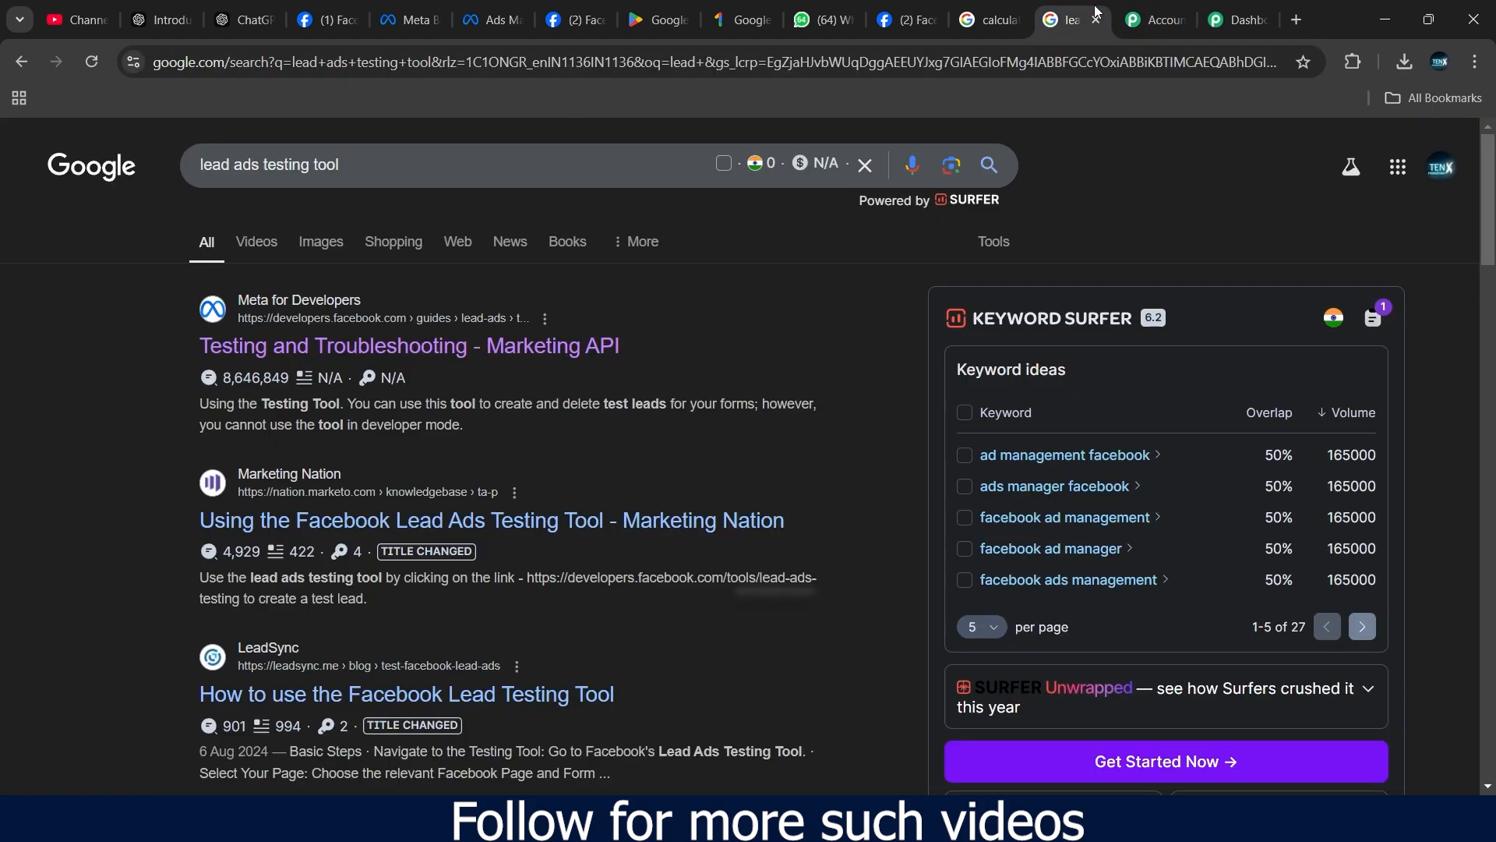
click(404, 350)
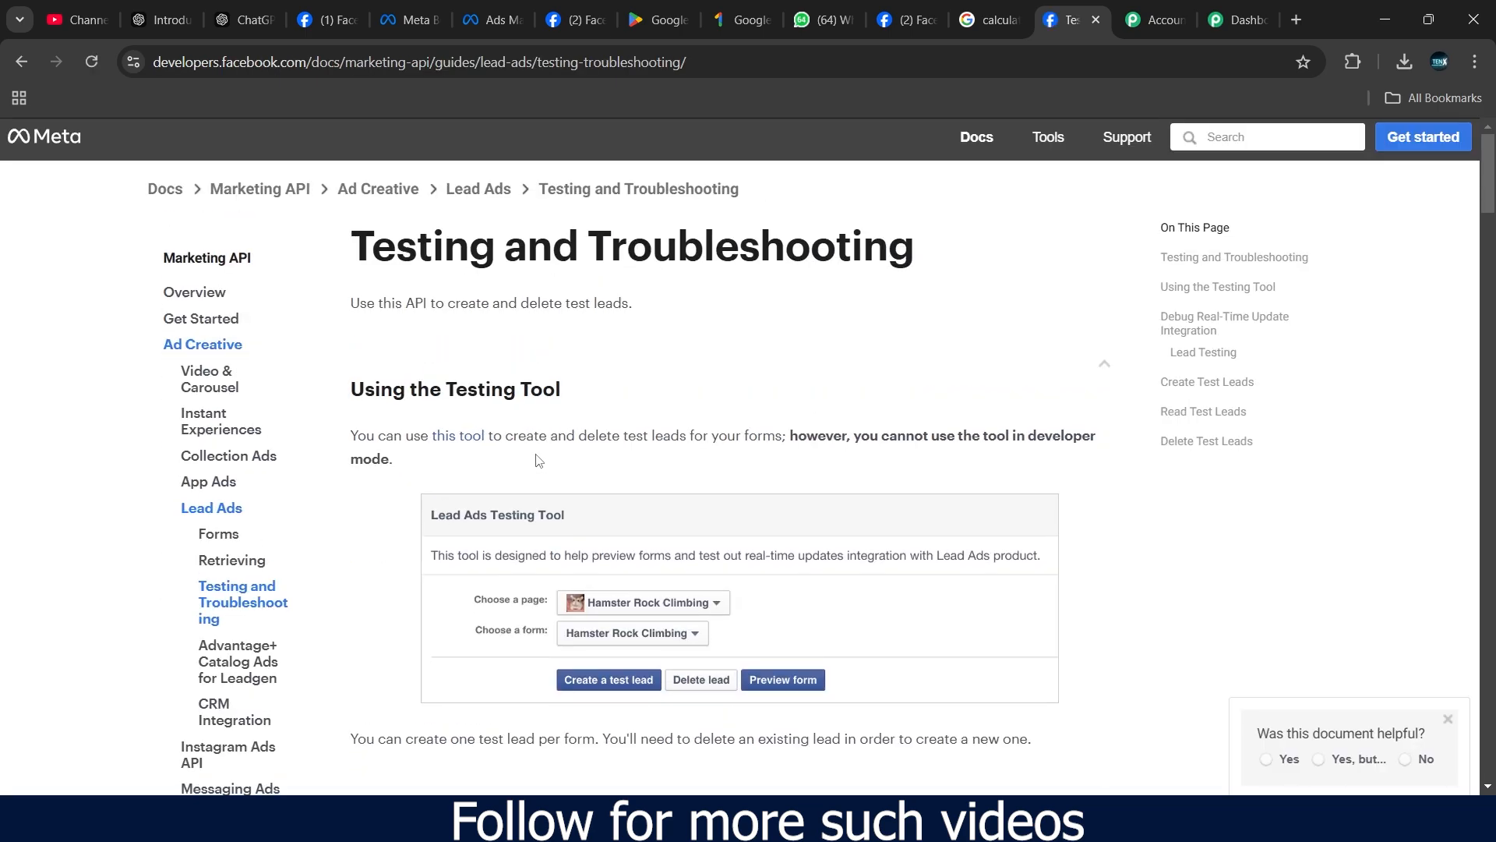
scroll(536, 459, down, 3)
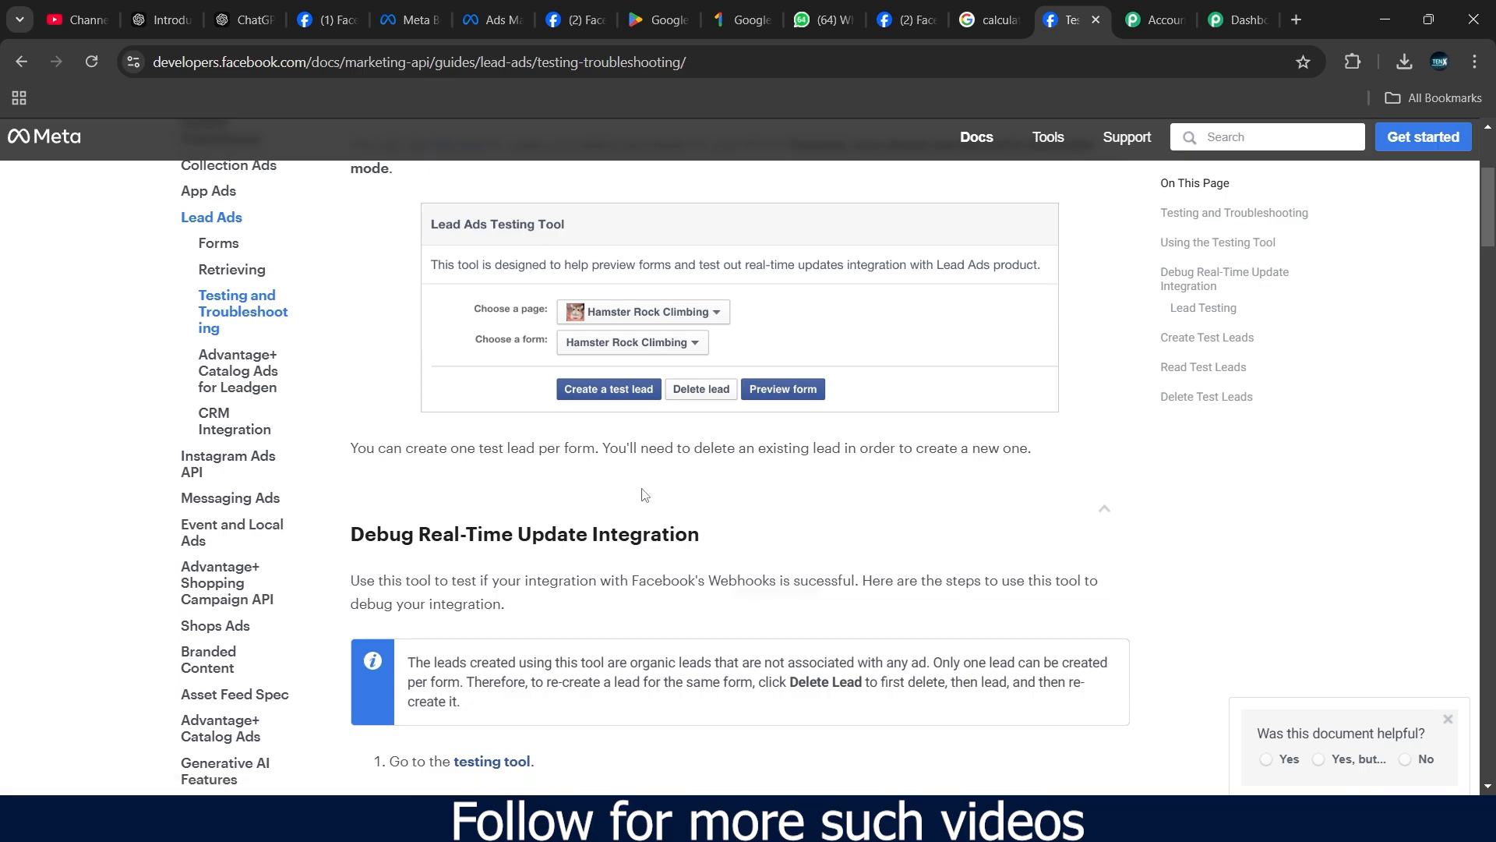
scroll(644, 495, up, 3)
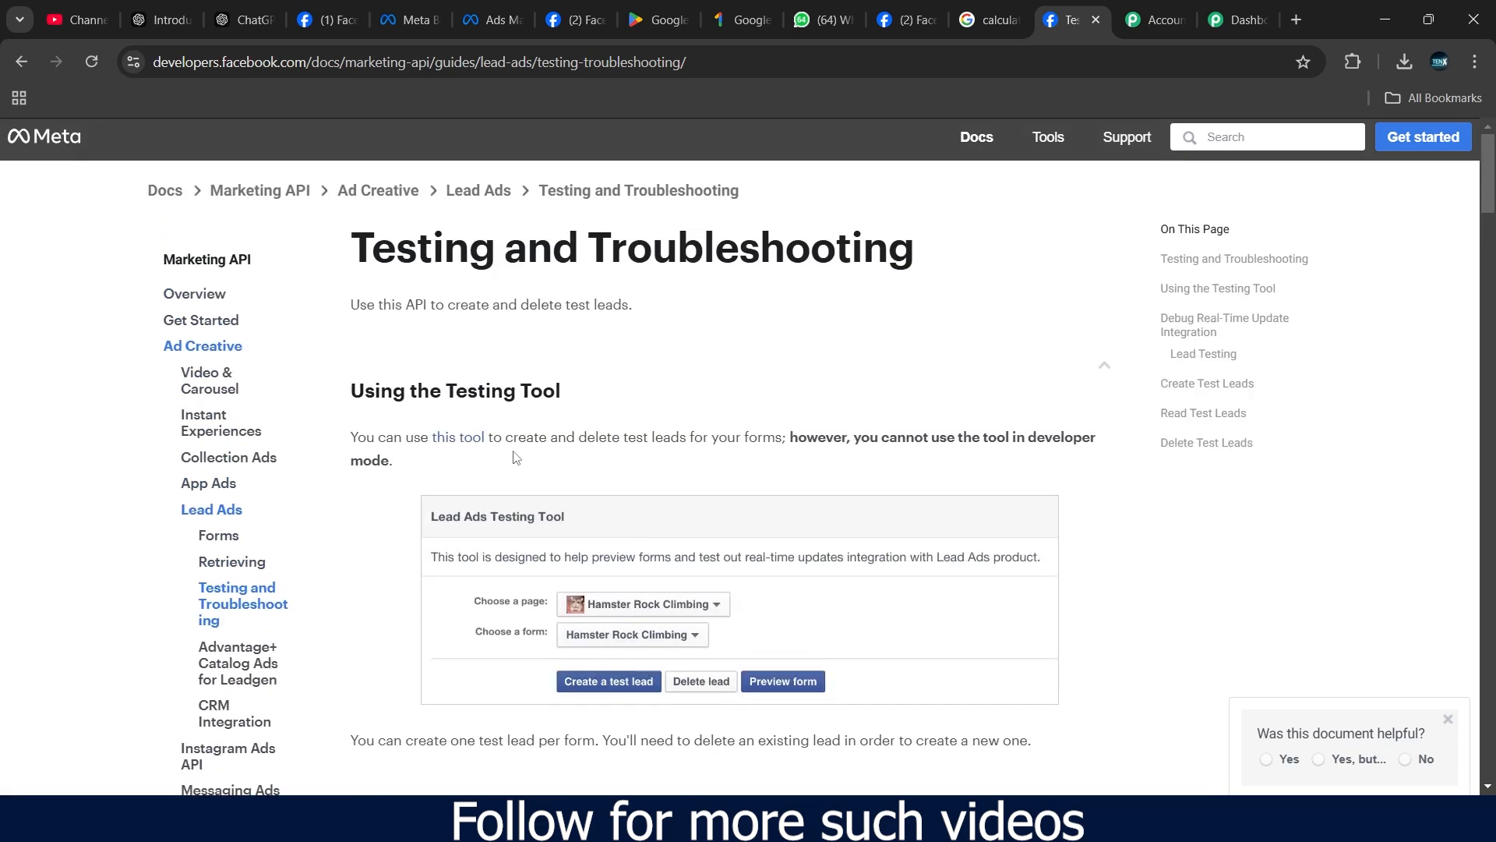
scroll(548, 412, down, 3)
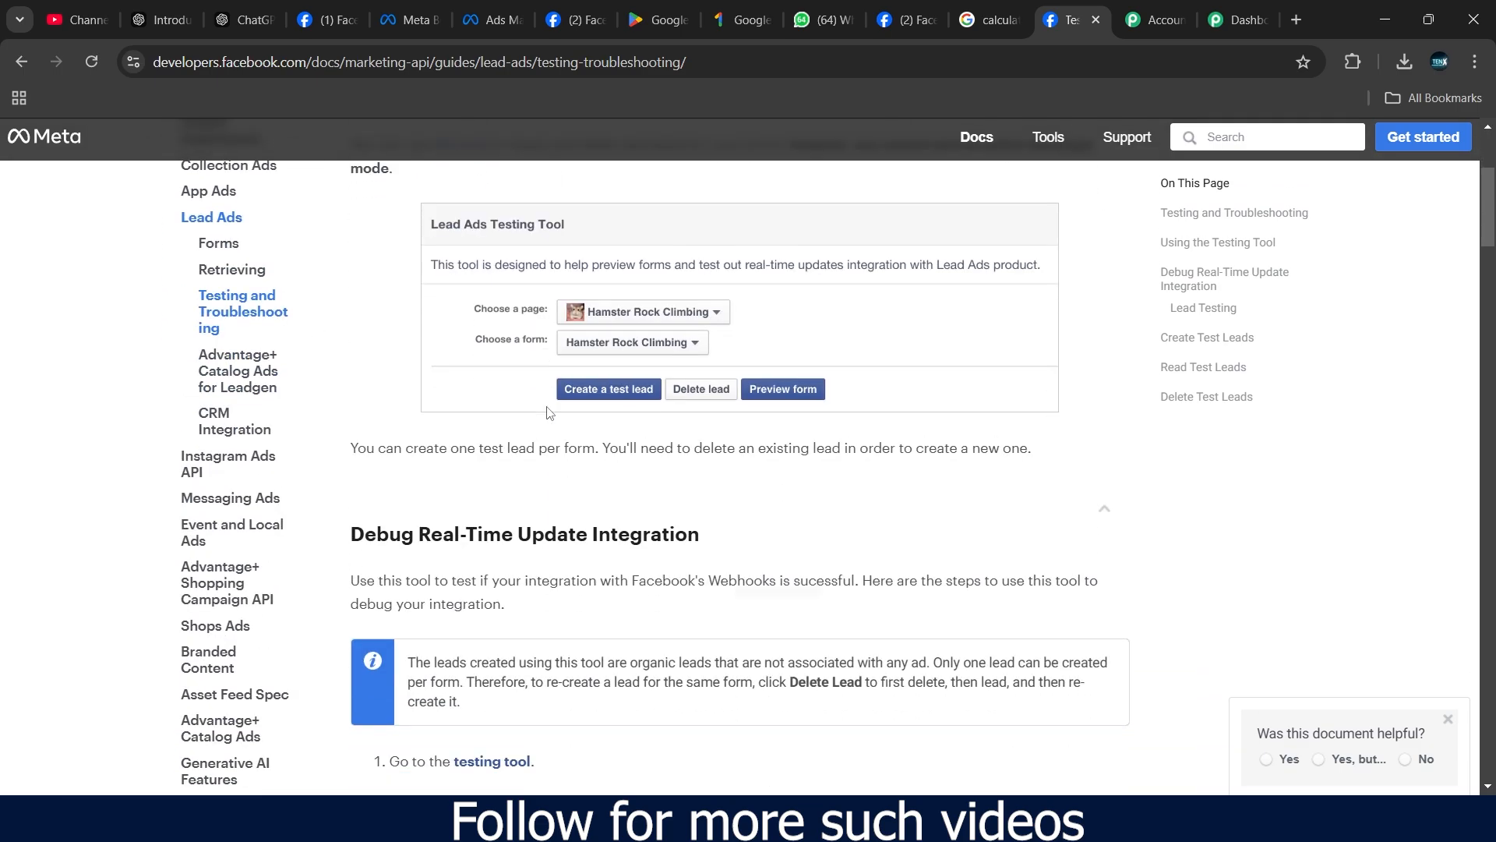
scroll(548, 412, down, 5)
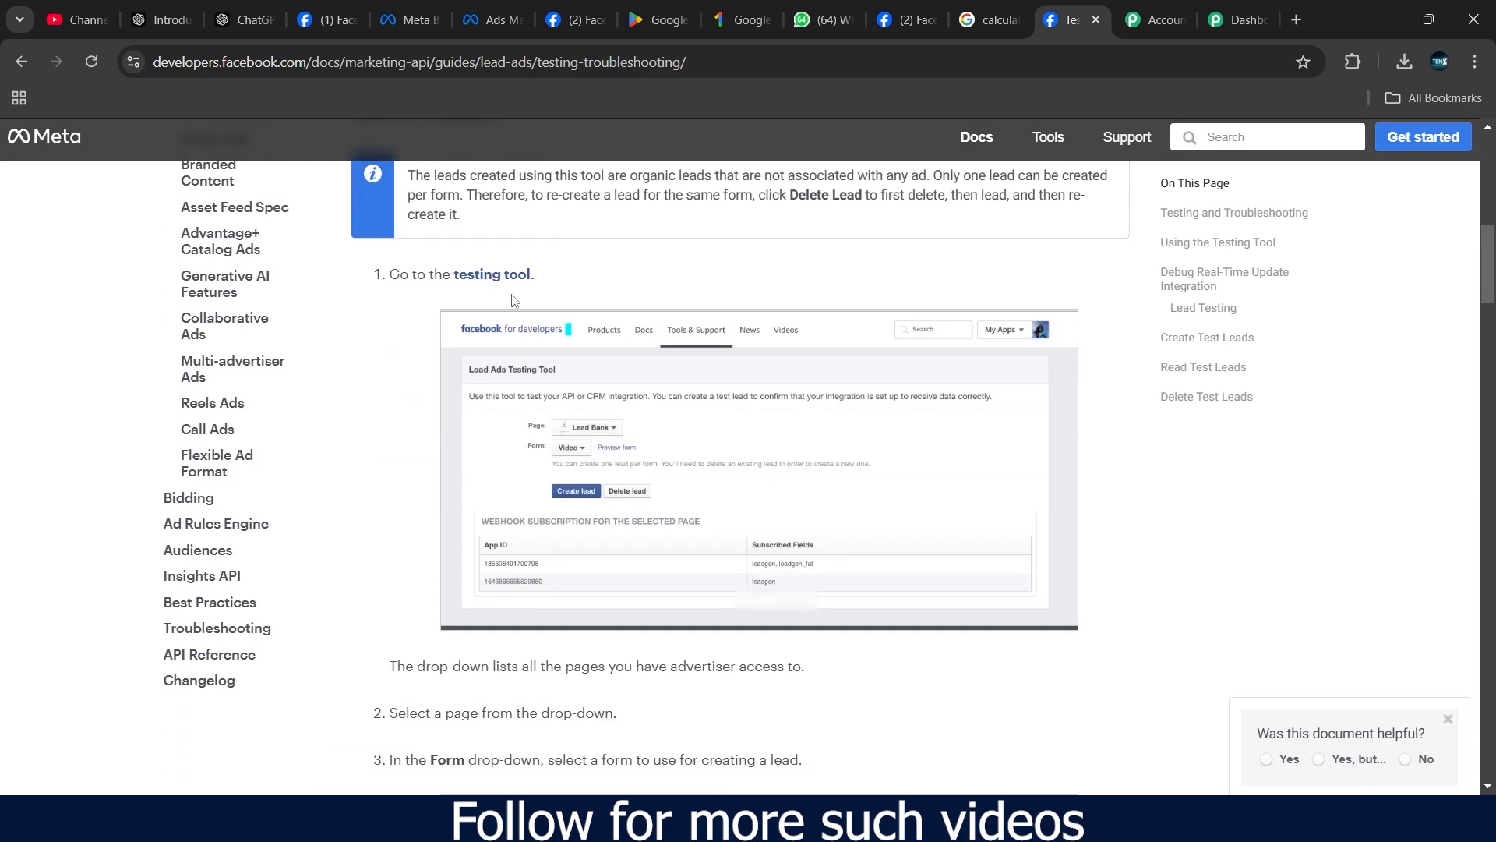
click(500, 284)
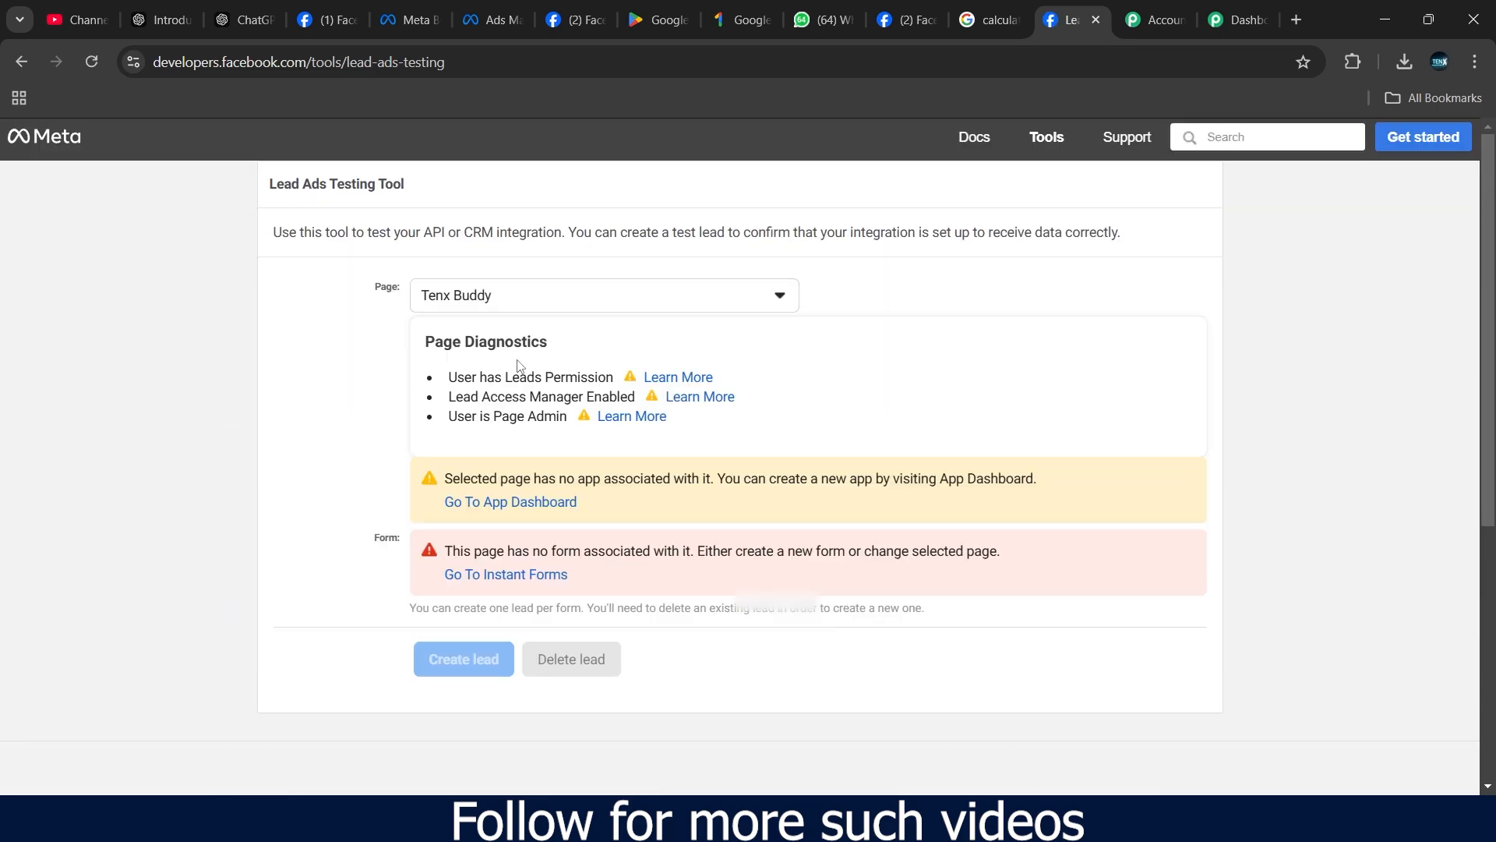
- Choose the Properti Connect page in the testing tool and preview its lead form
click(784, 307)
scroll(641, 465, down, 4)
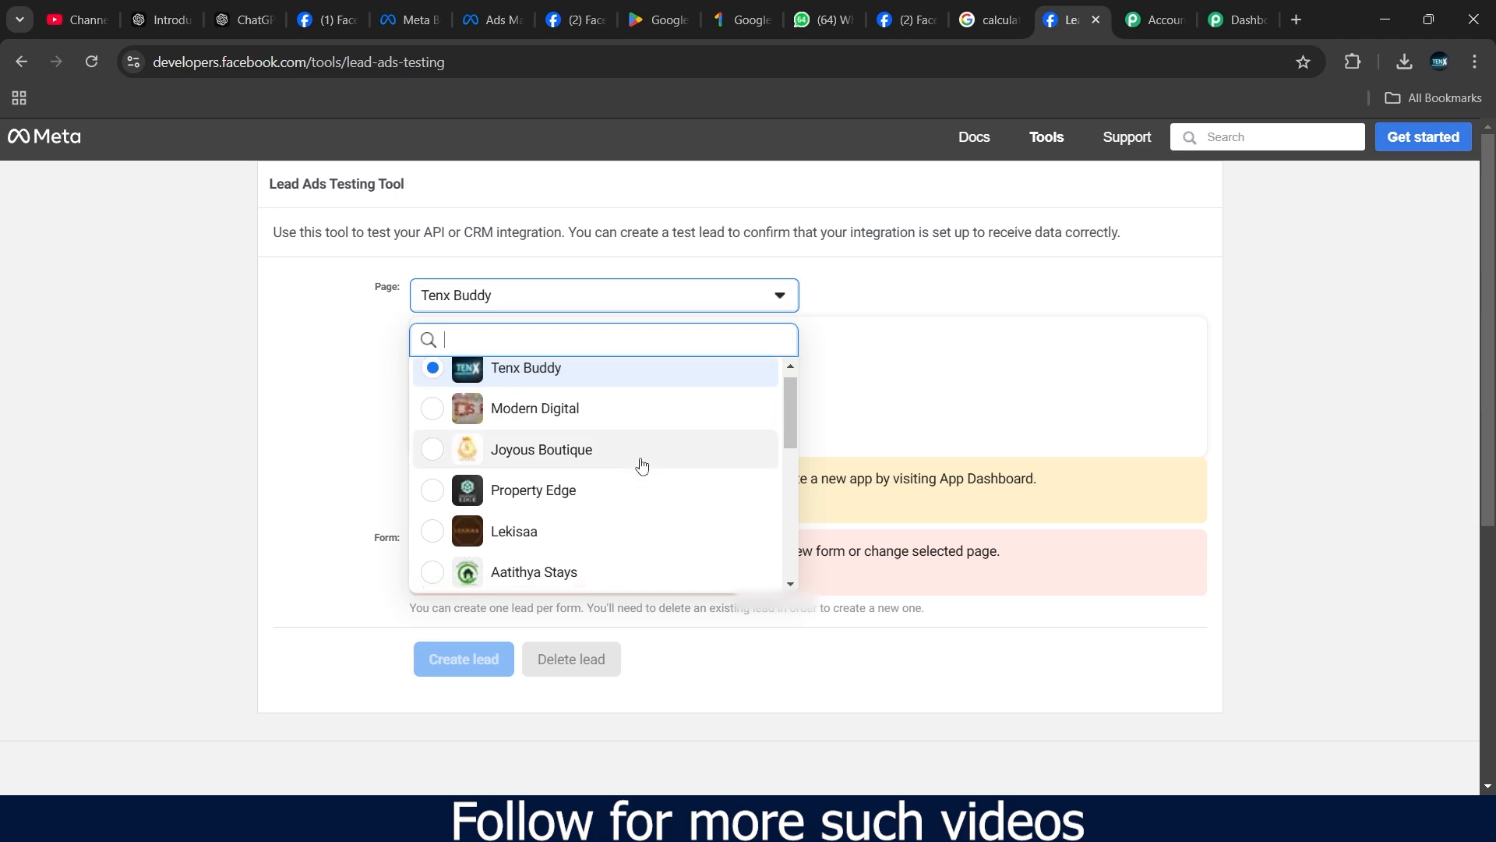
scroll(641, 465, down, 2)
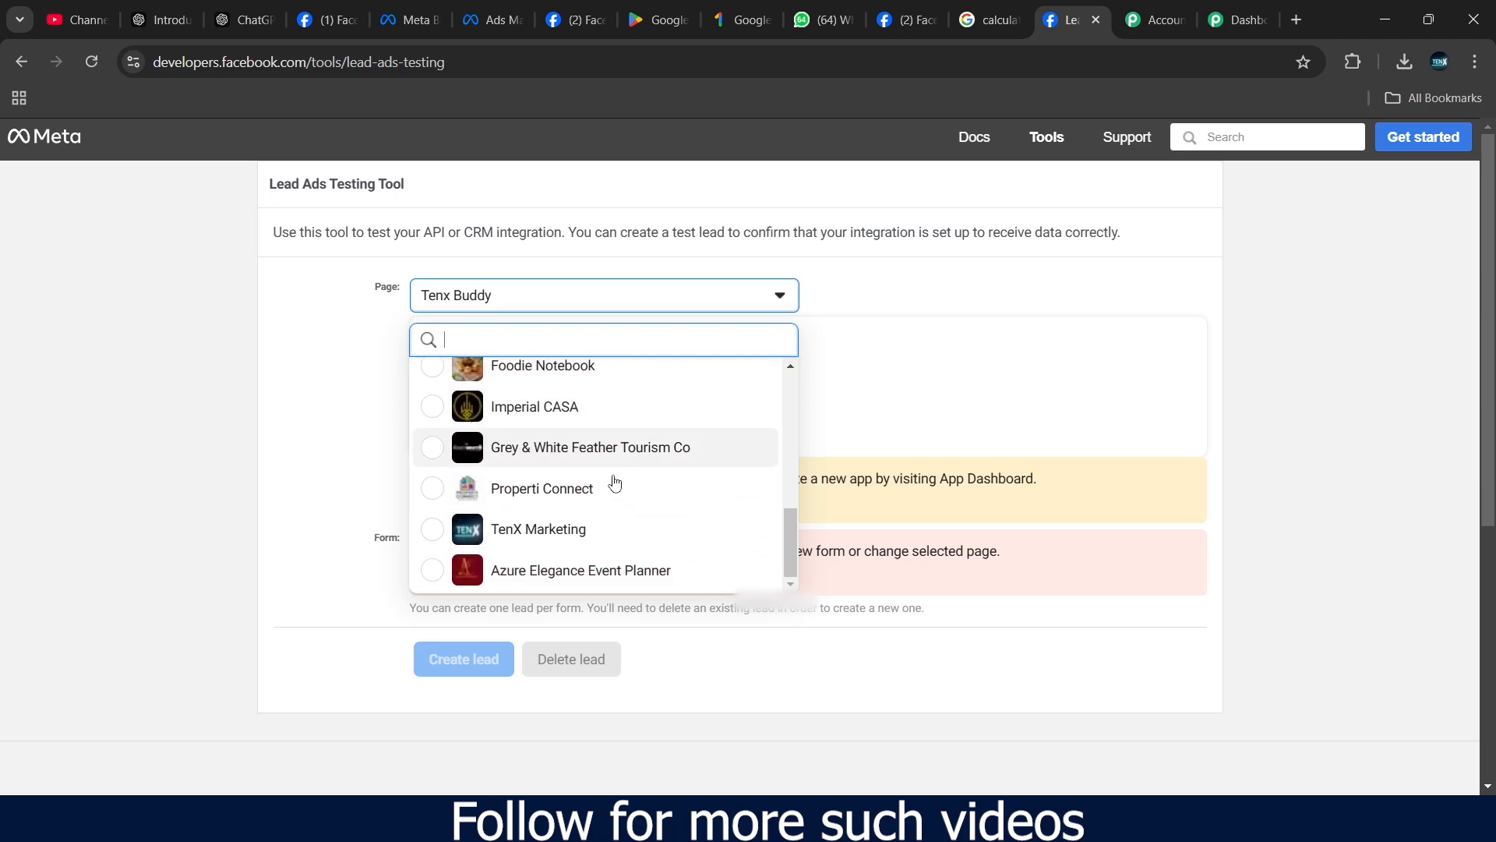
click(567, 499)
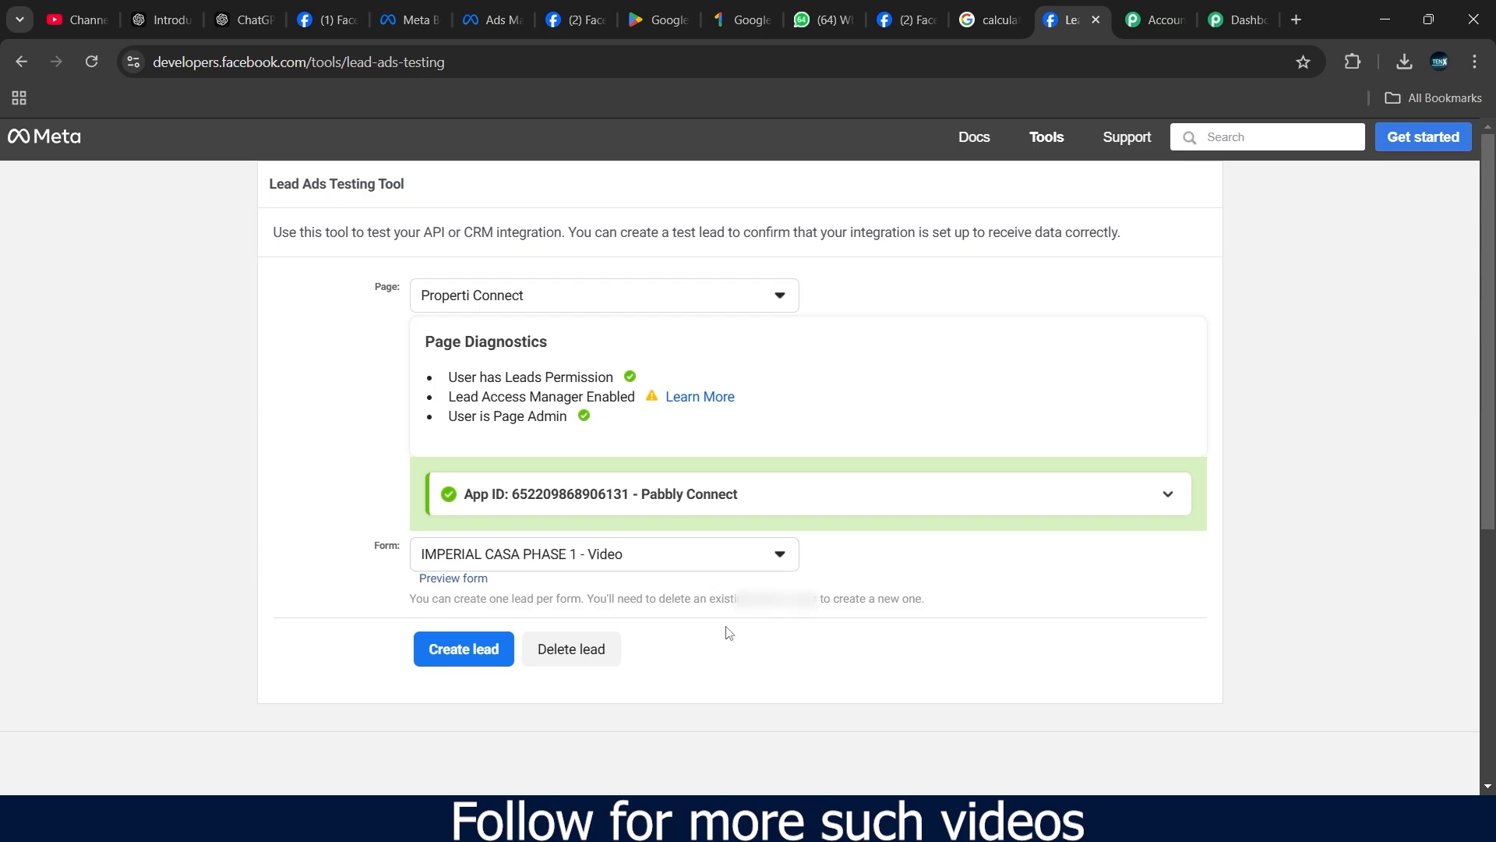
scroll(730, 623, down, 1)
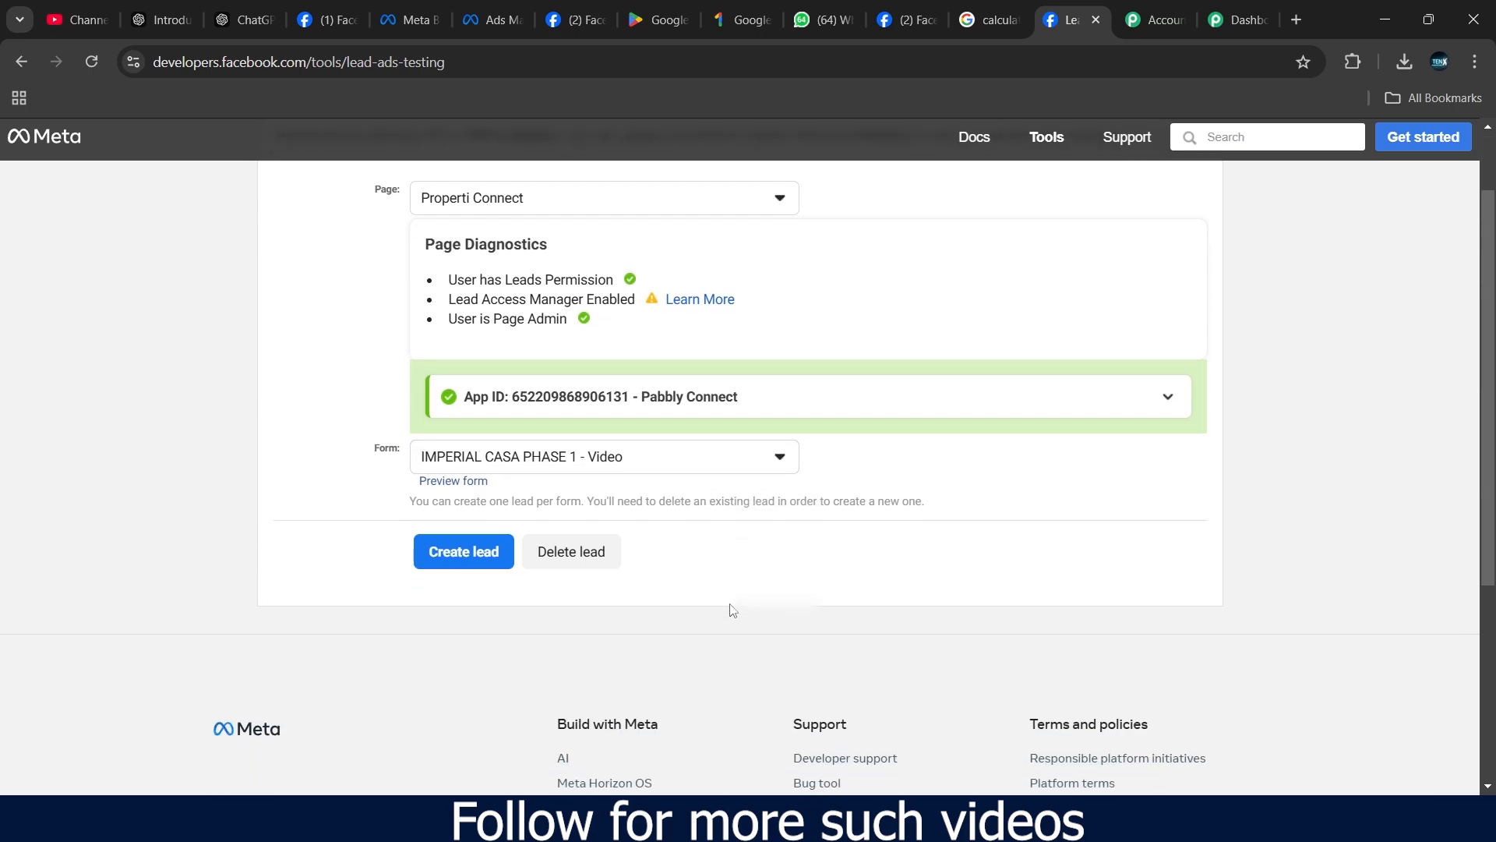
click(471, 485)
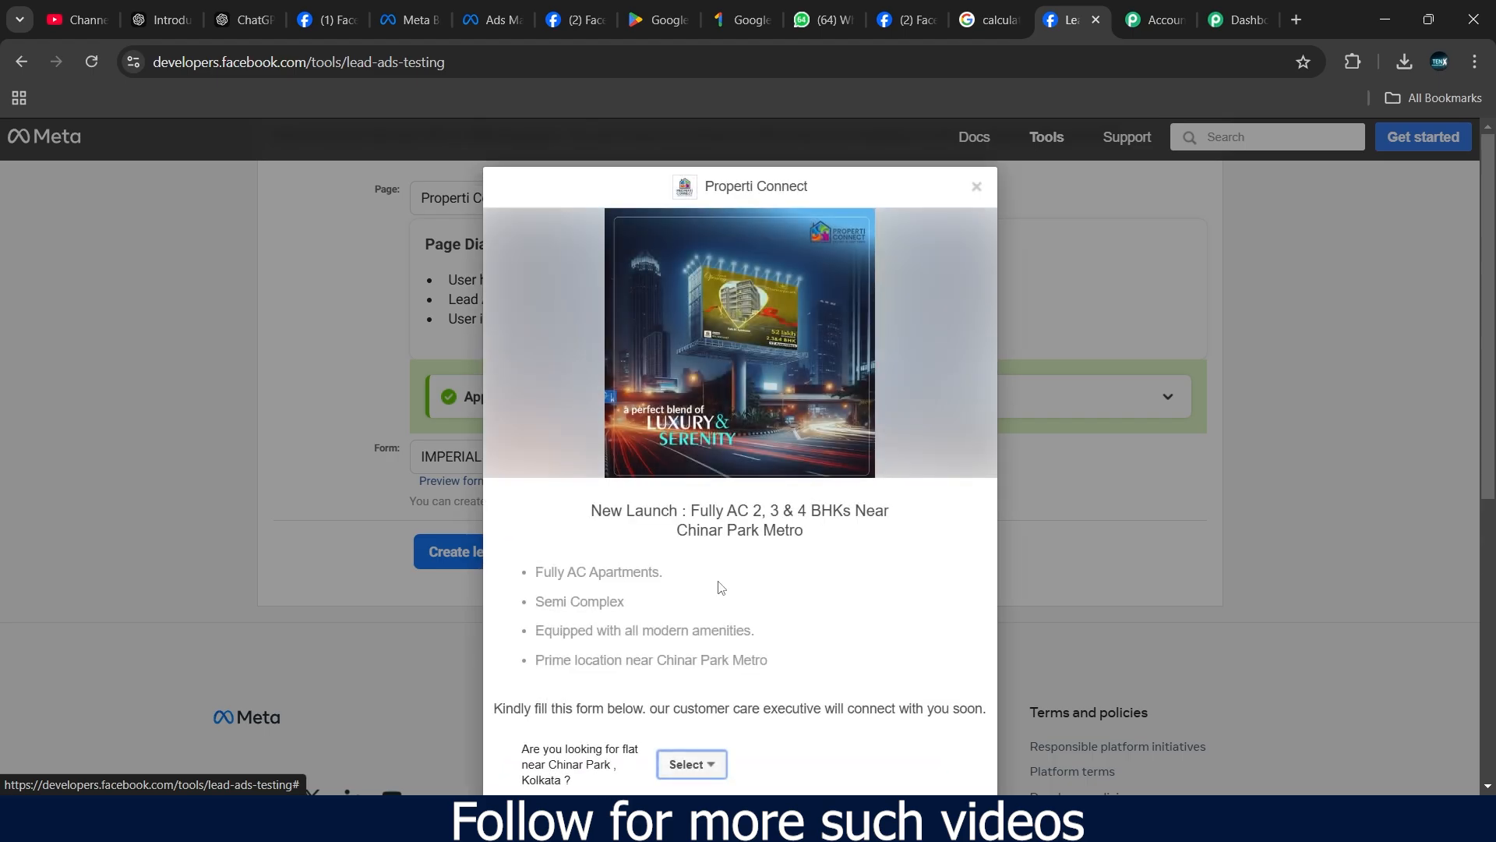
scroll(718, 592, down, 4)
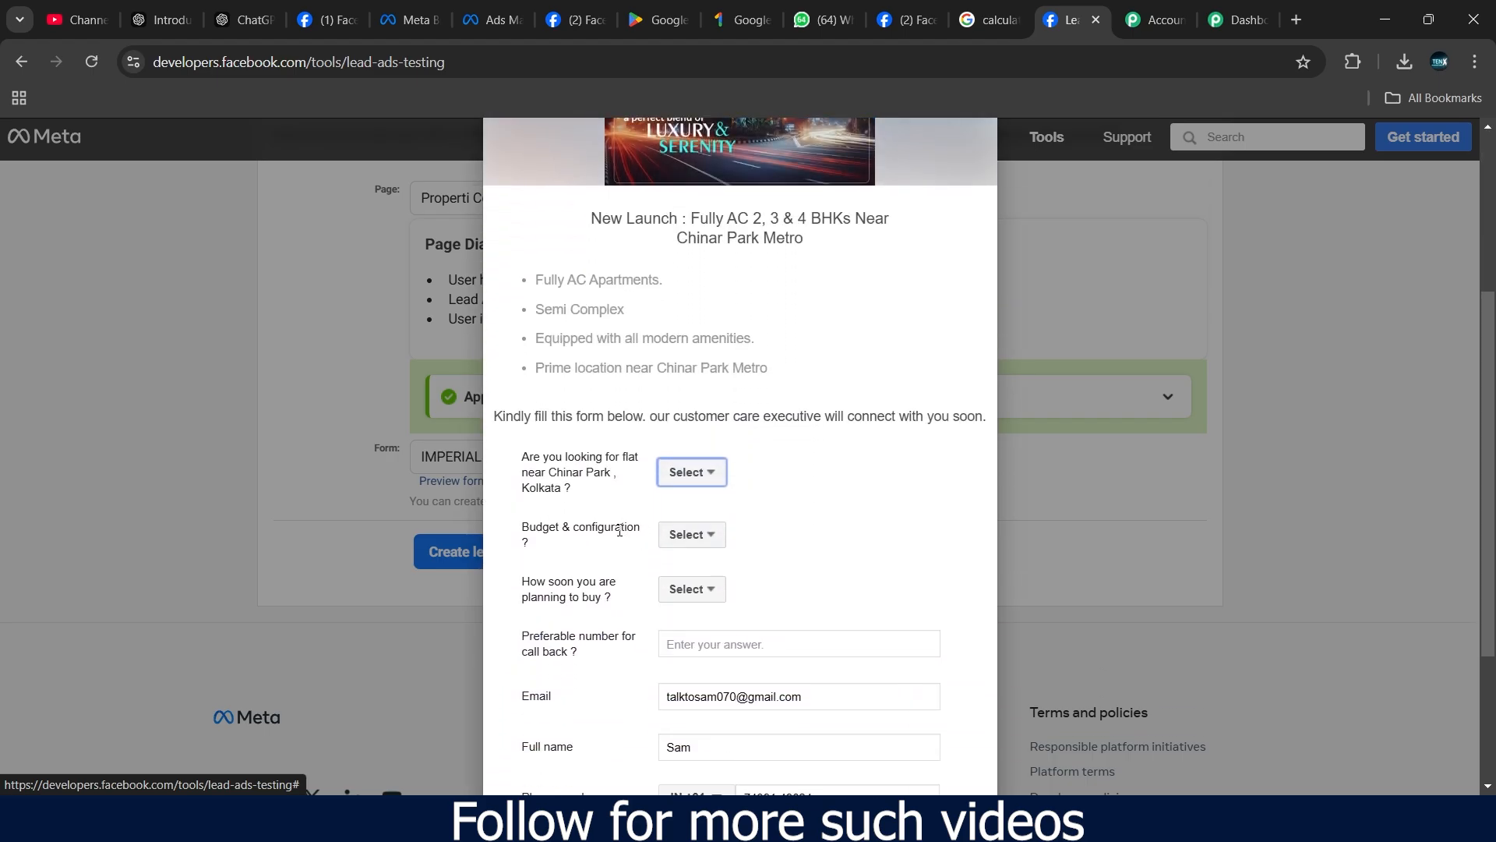
- Answer the form questions with Yes, 3 BHK - 85 Lakhs, and immediately
click(690, 472)
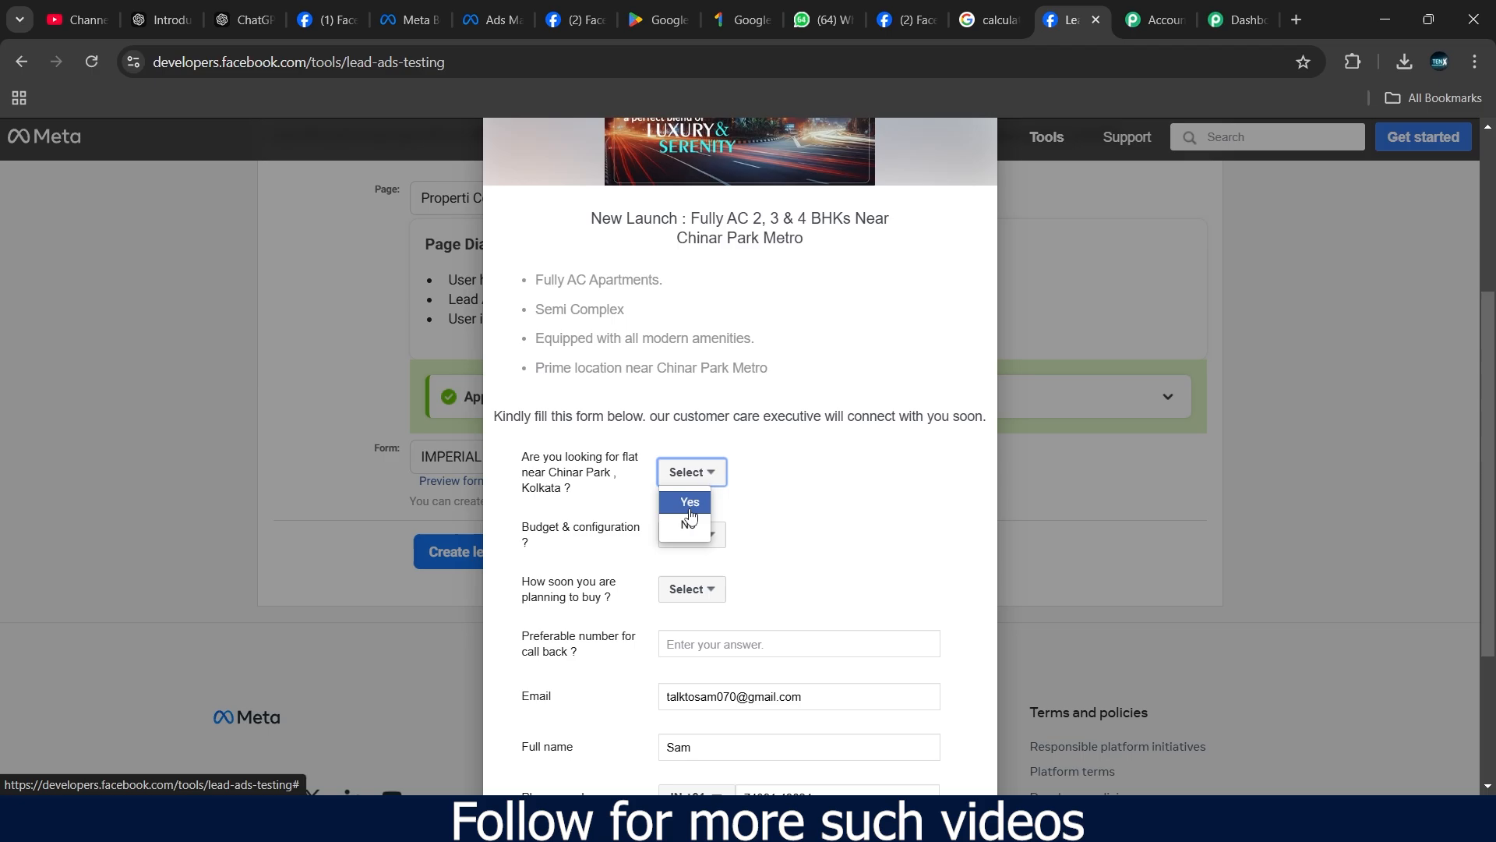
click(689, 505)
click(691, 534)
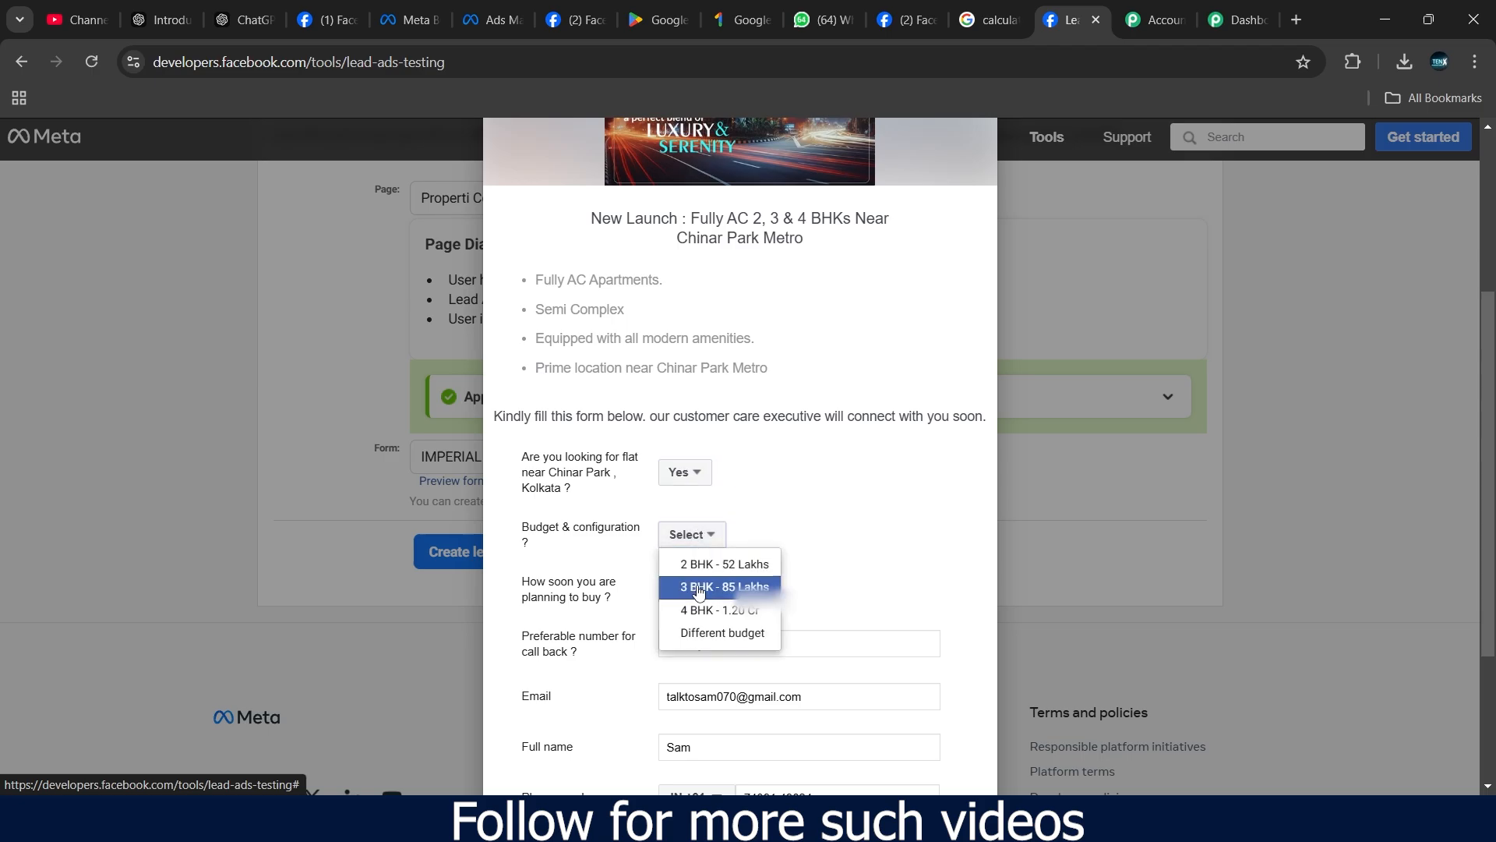
click(705, 586)
scroll(861, 499, down, 2)
scroll(861, 500, down, 1)
click(698, 397)
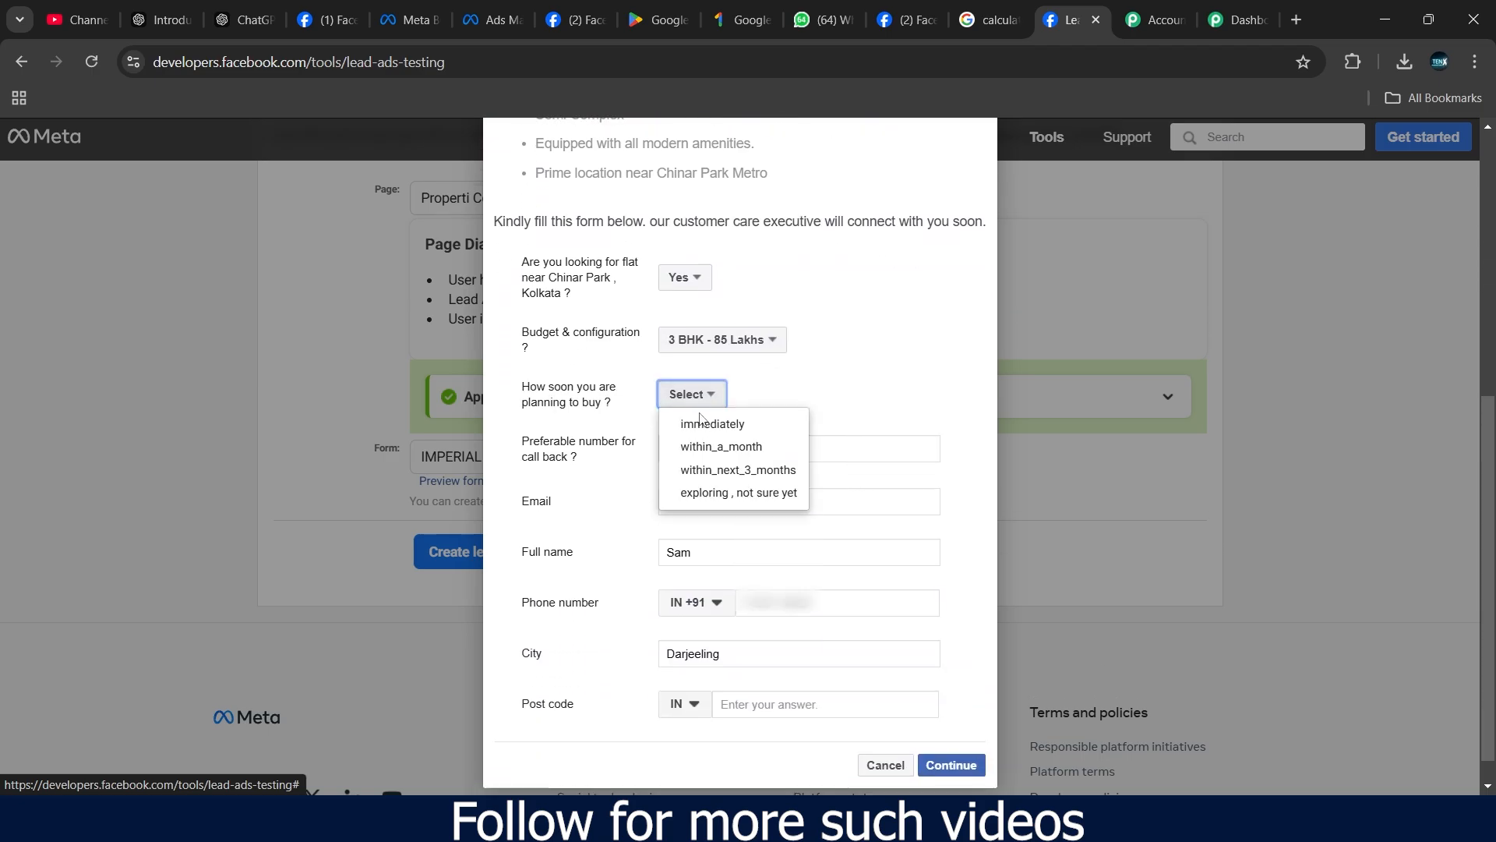
click(704, 424)
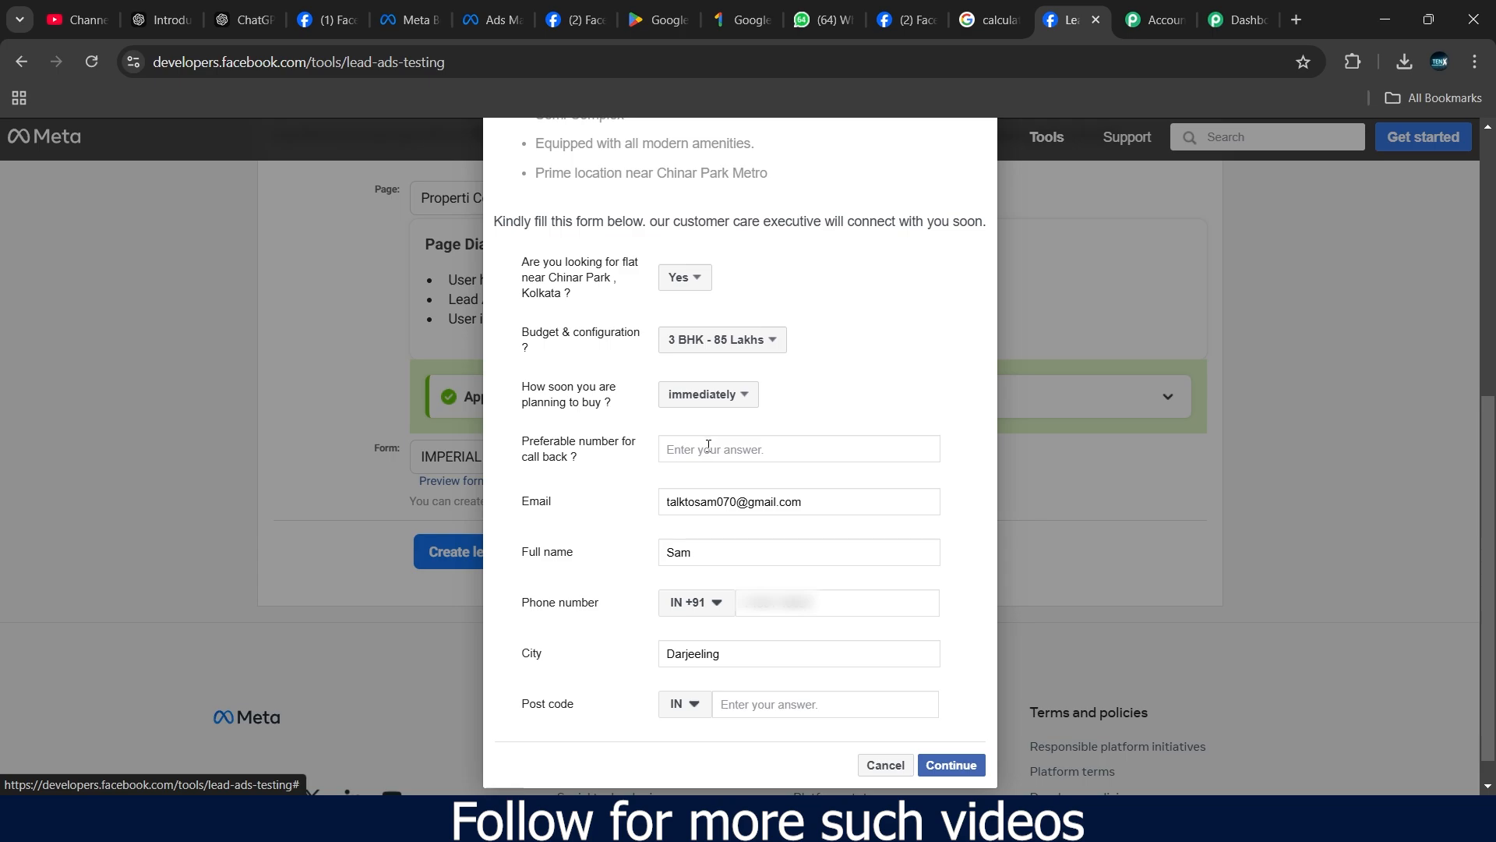
- Replace the call-back number, email, full name, phone and post code with dummy test values
click(709, 445)
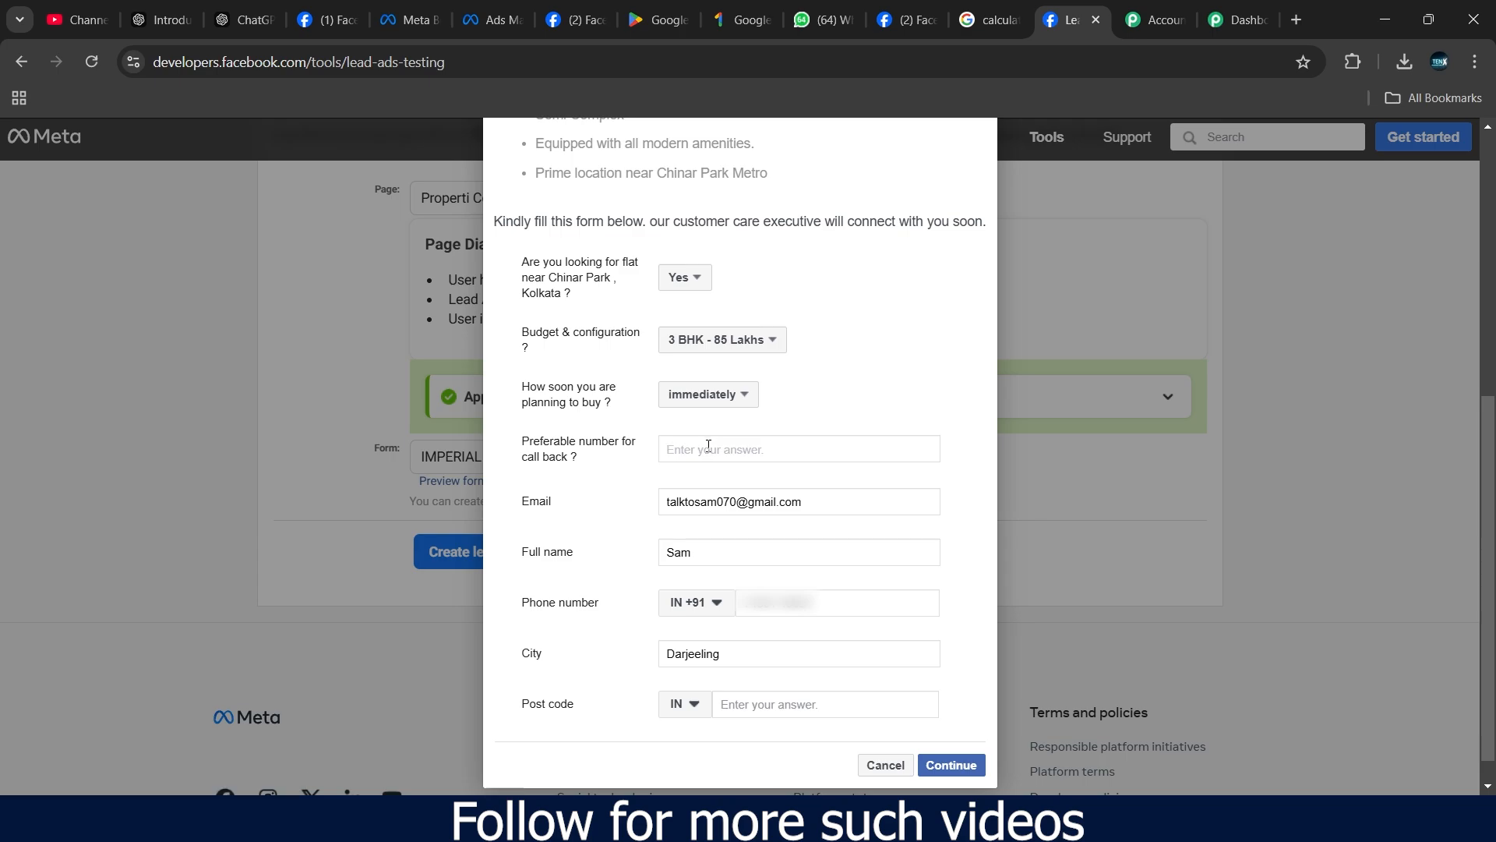
drag(834, 504, 653, 510)
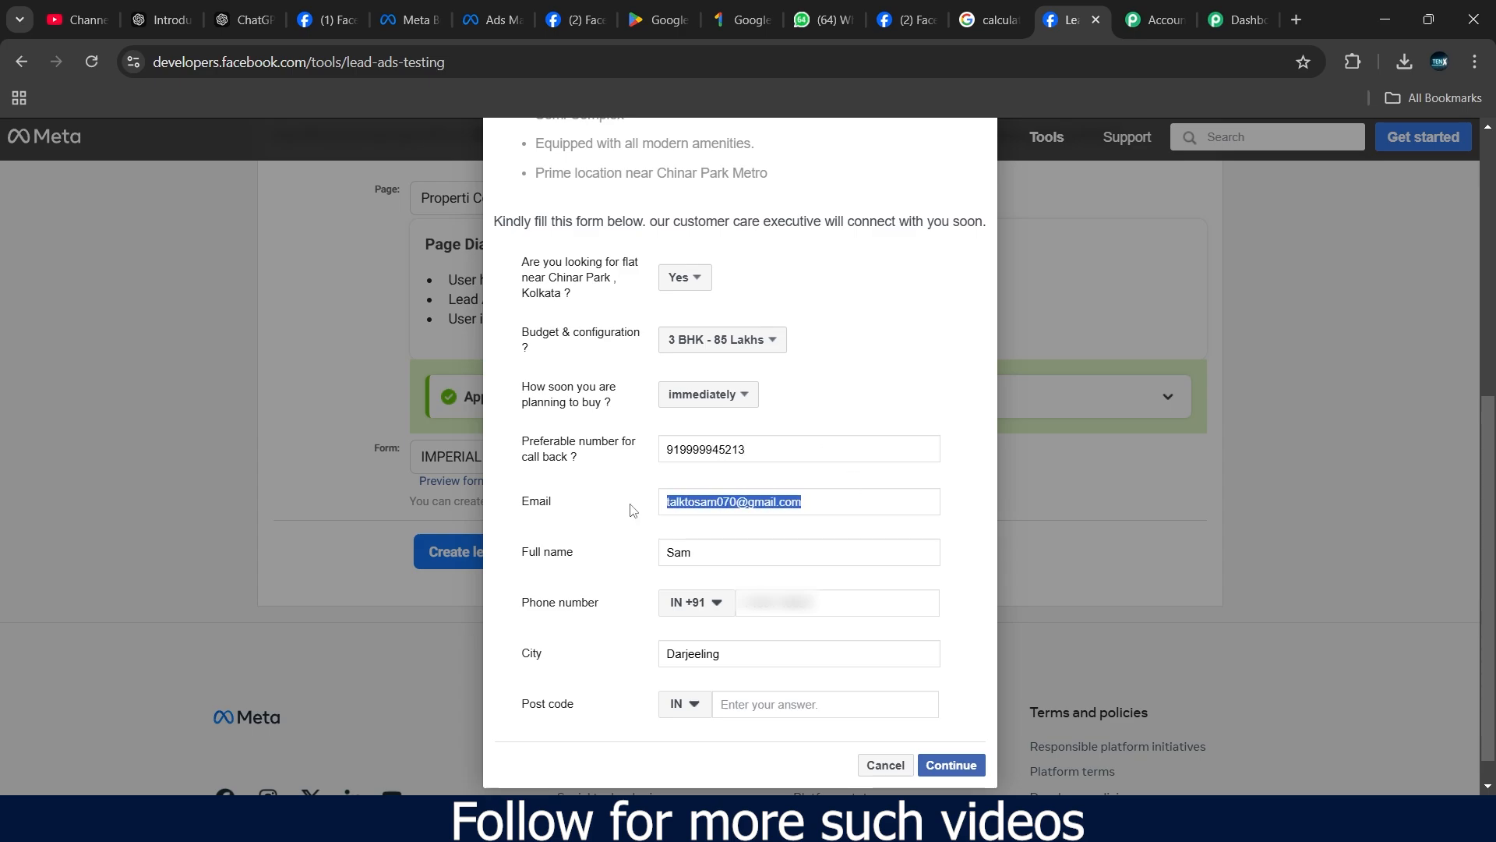
text(test)
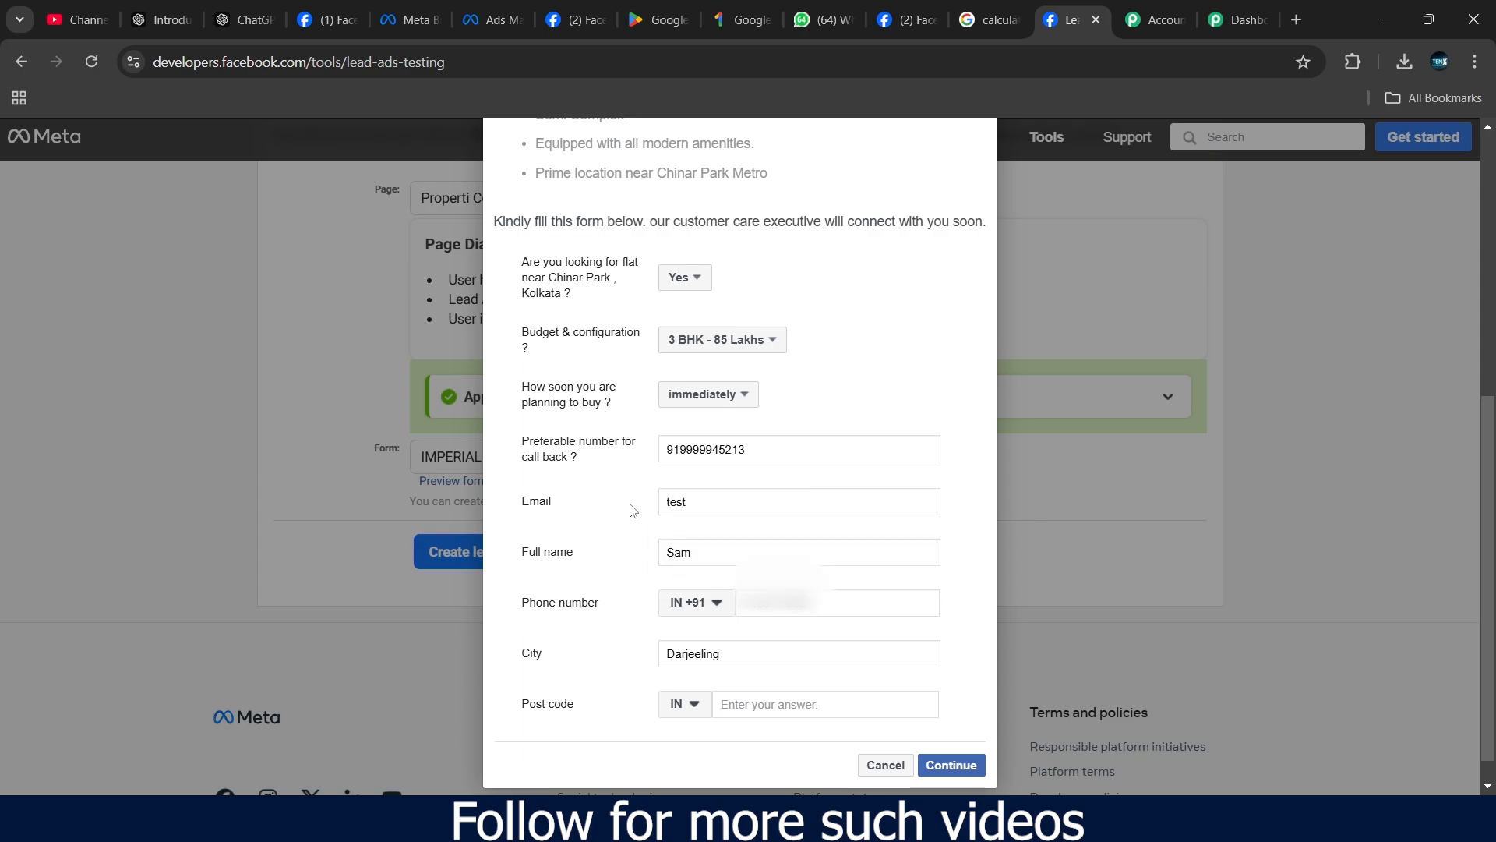
text(dummy@gmail.com)
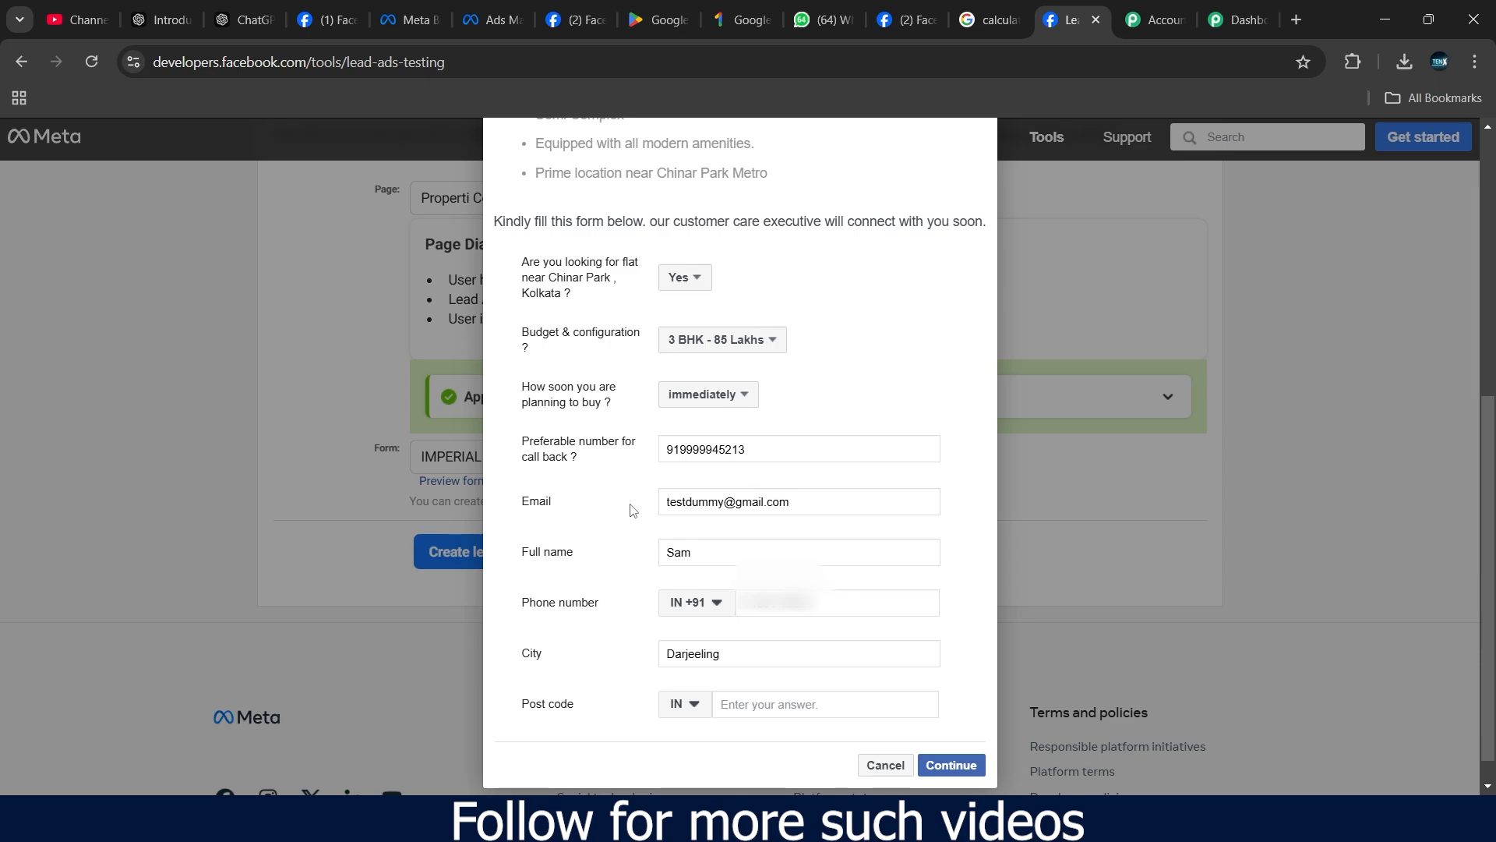
drag(740, 547, 661, 554)
text(Test)
scroll(714, 568, down, 1)
drag(819, 566, 725, 578)
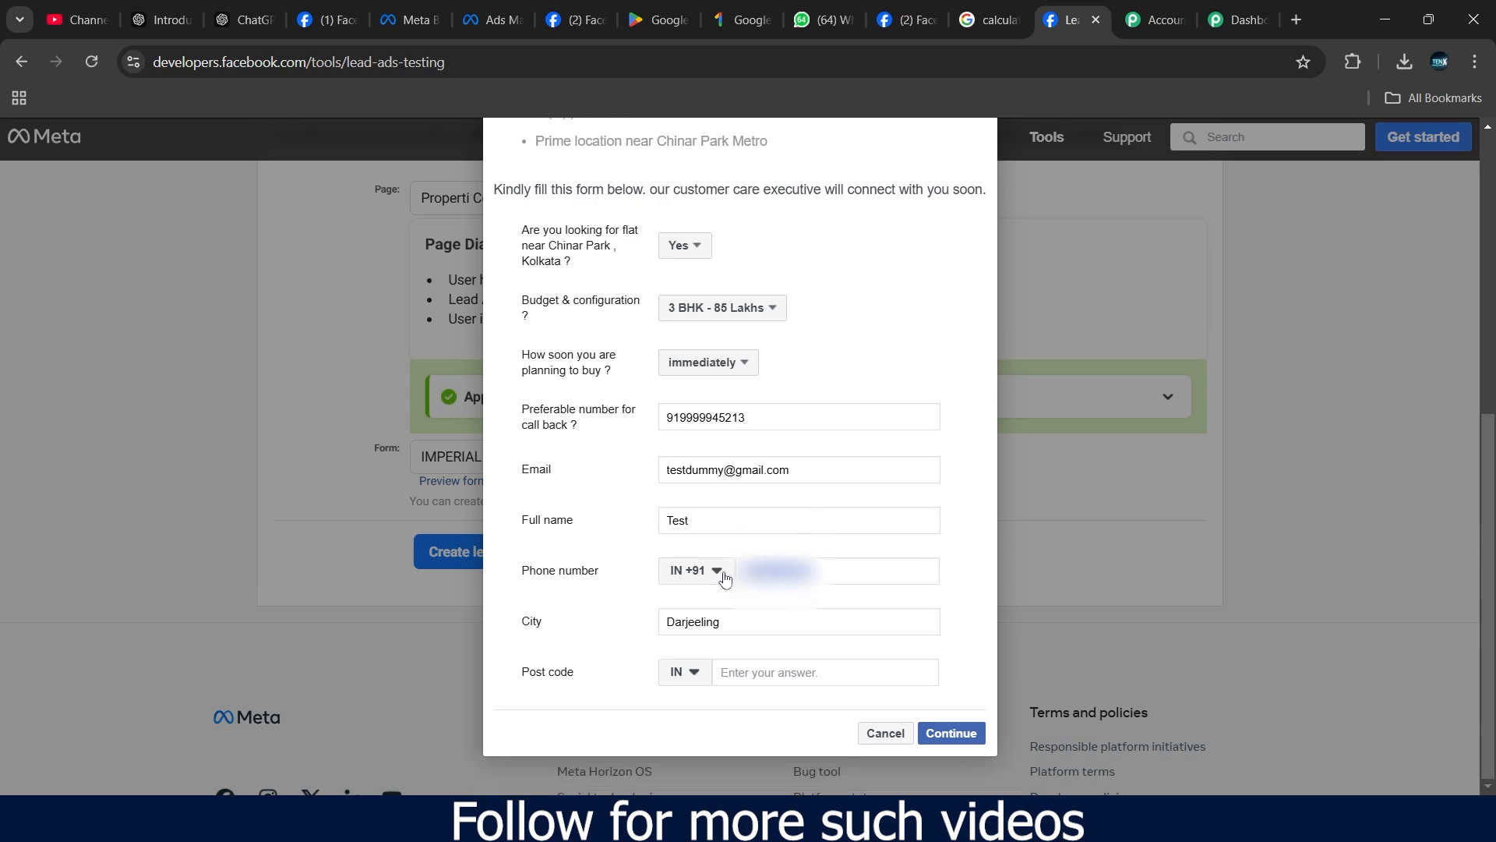
key(BackSpace)
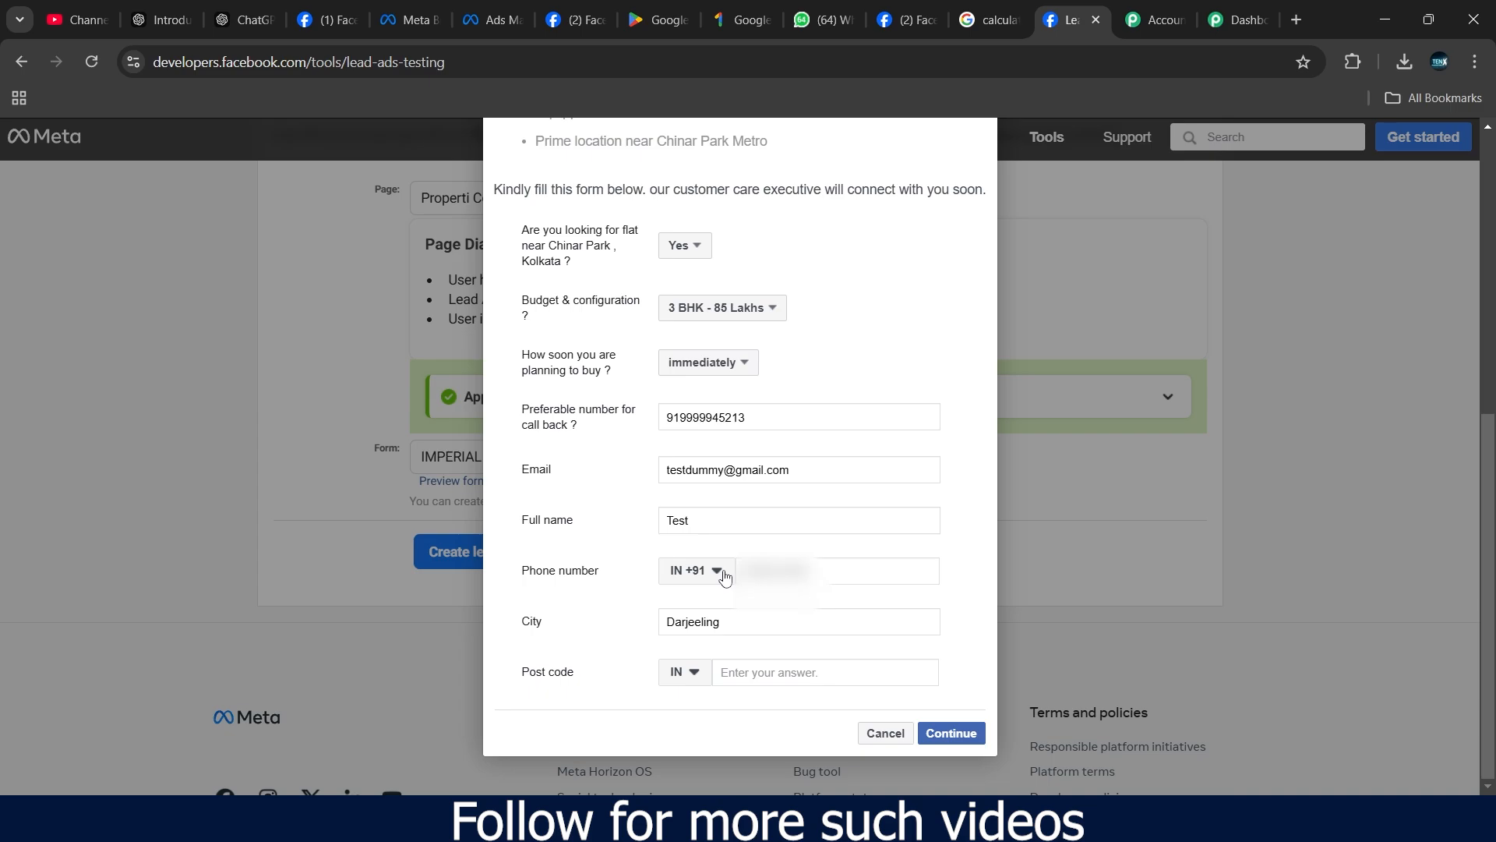
click(754, 672)
text(700030)
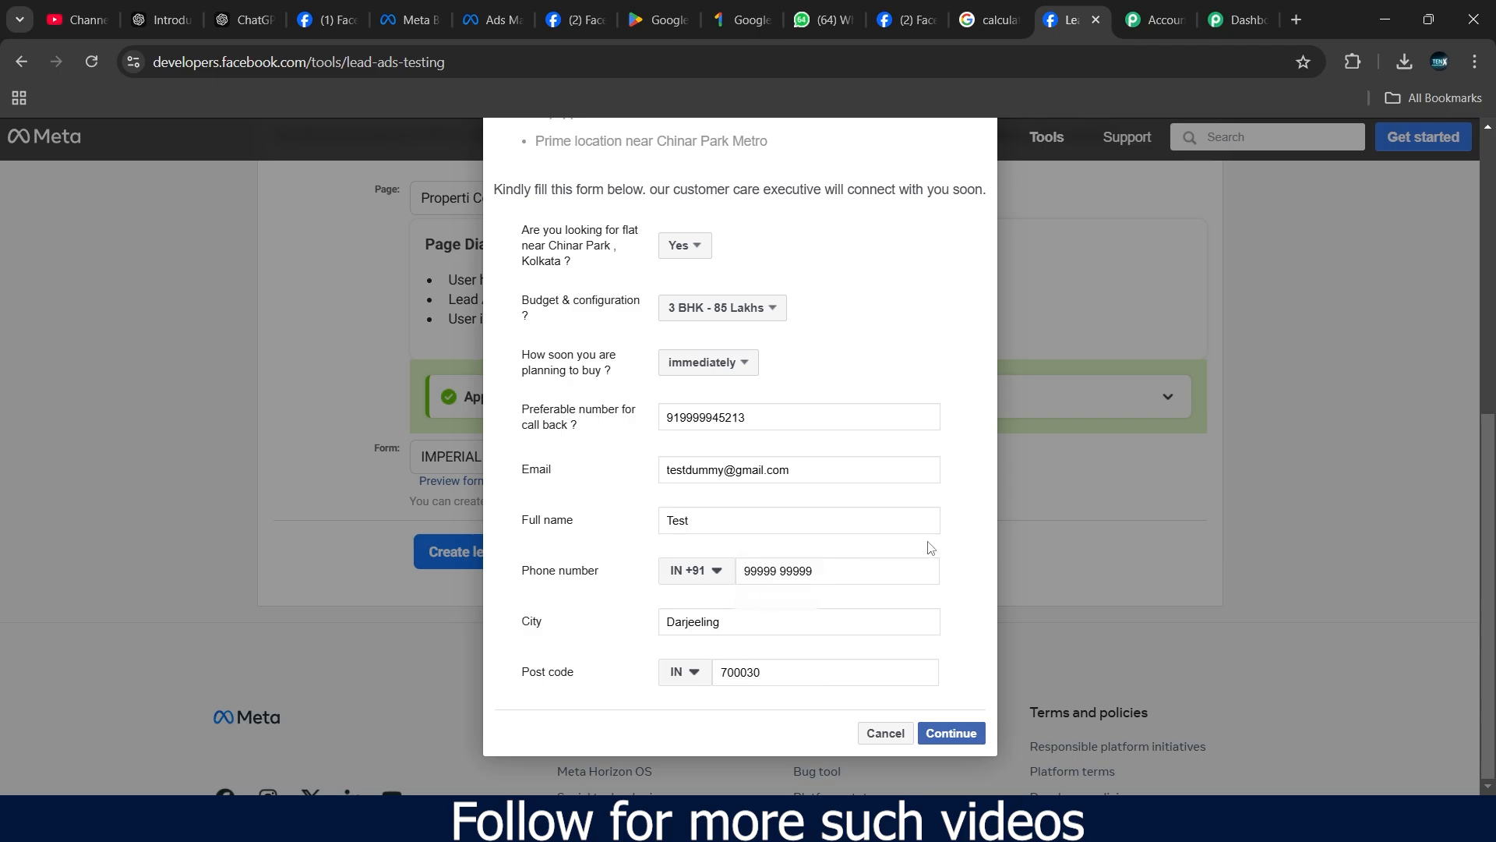
scroll(929, 545, up, 6)
scroll(904, 441, down, 6)
- Continue to the terms, submit the test lead, and dismiss the thank-you confirmation
click(975, 743)
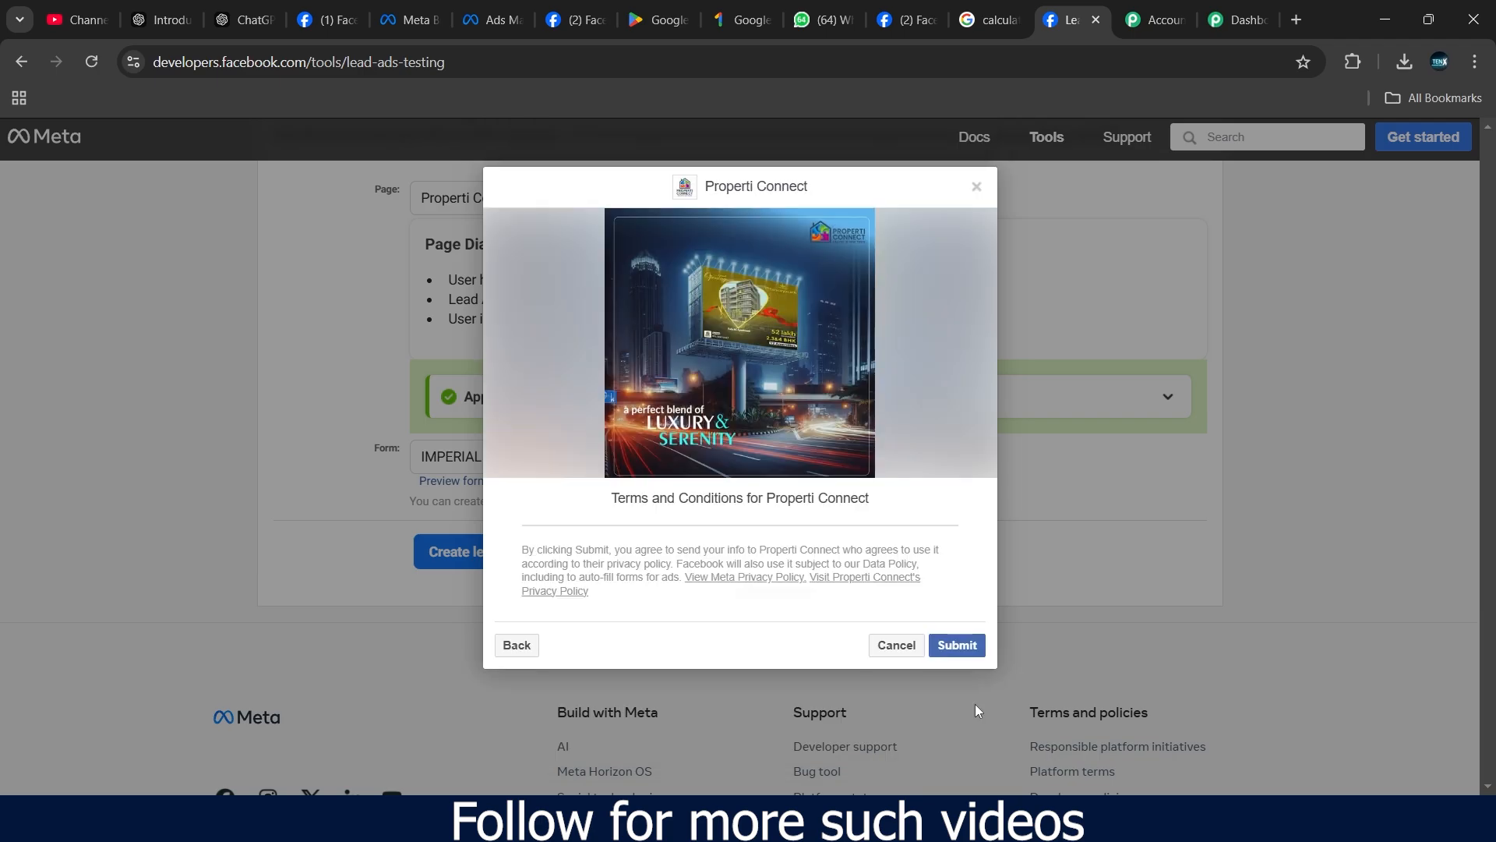
click(962, 647)
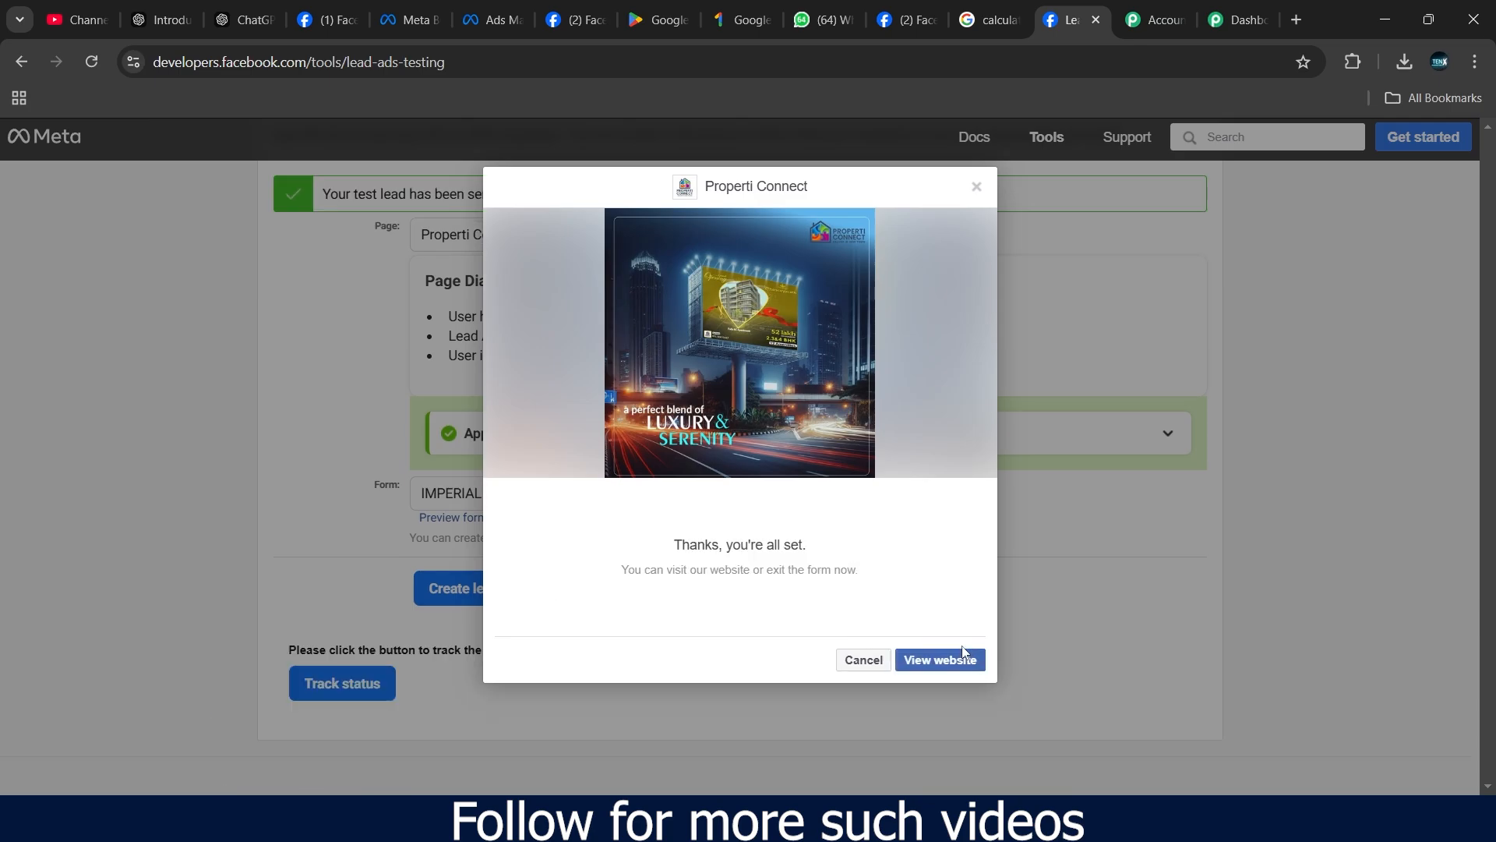
click(862, 660)
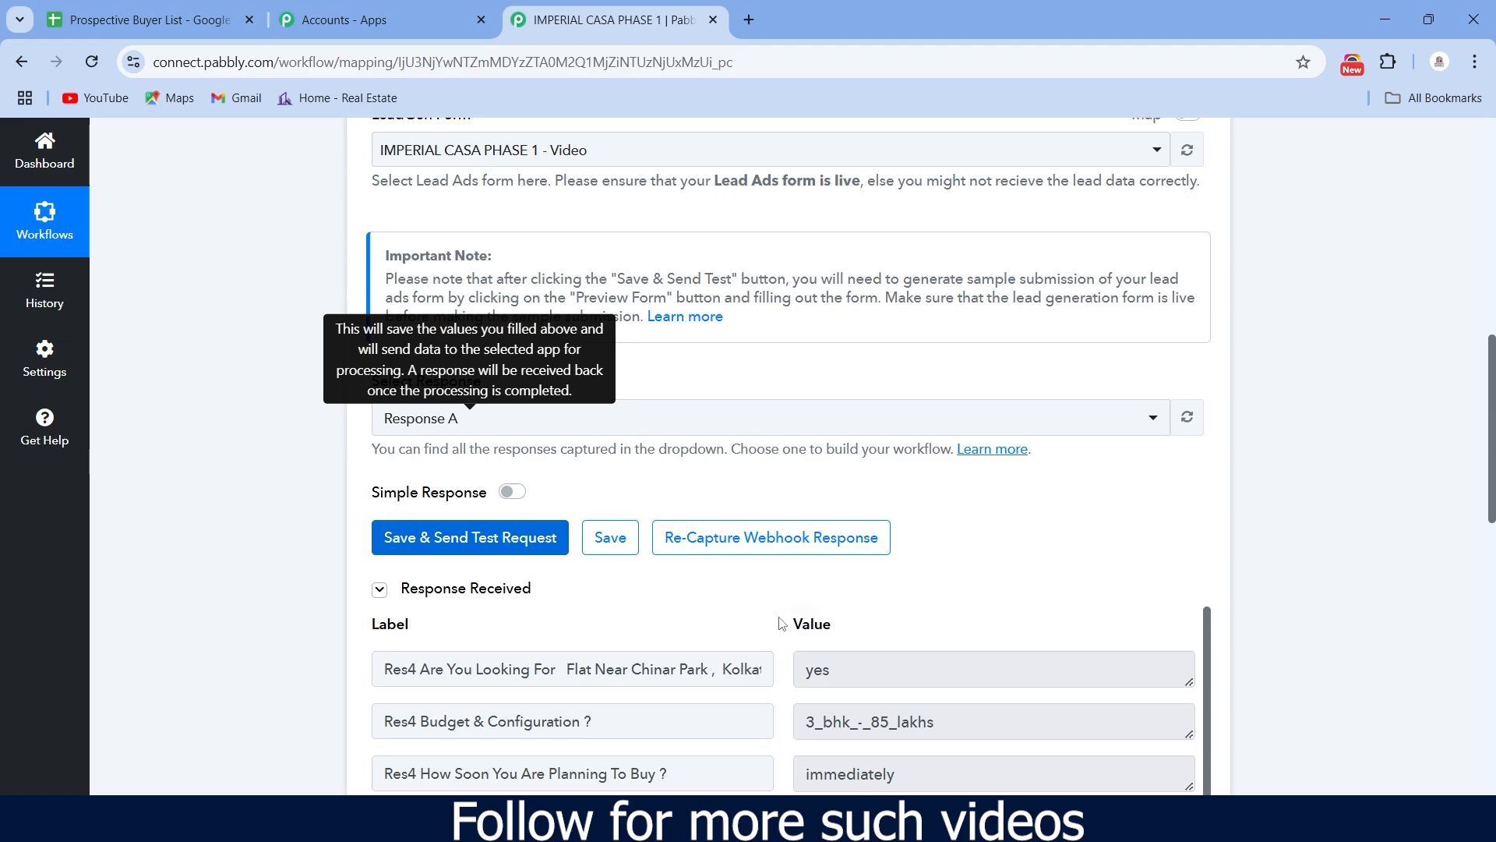
scroll(891, 598, down, 3)
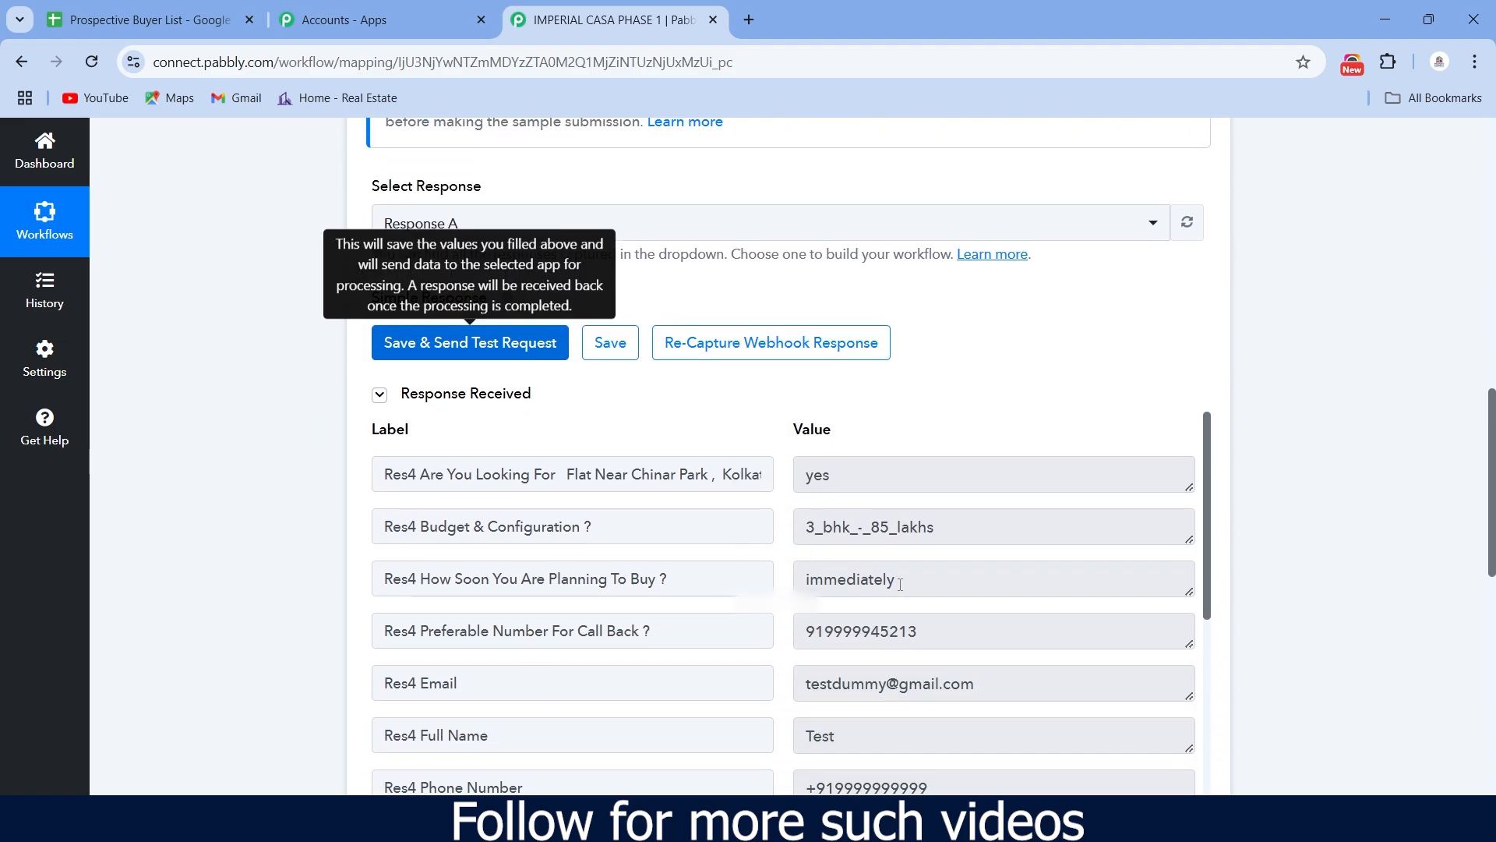
scroll(1012, 413, up, 2)
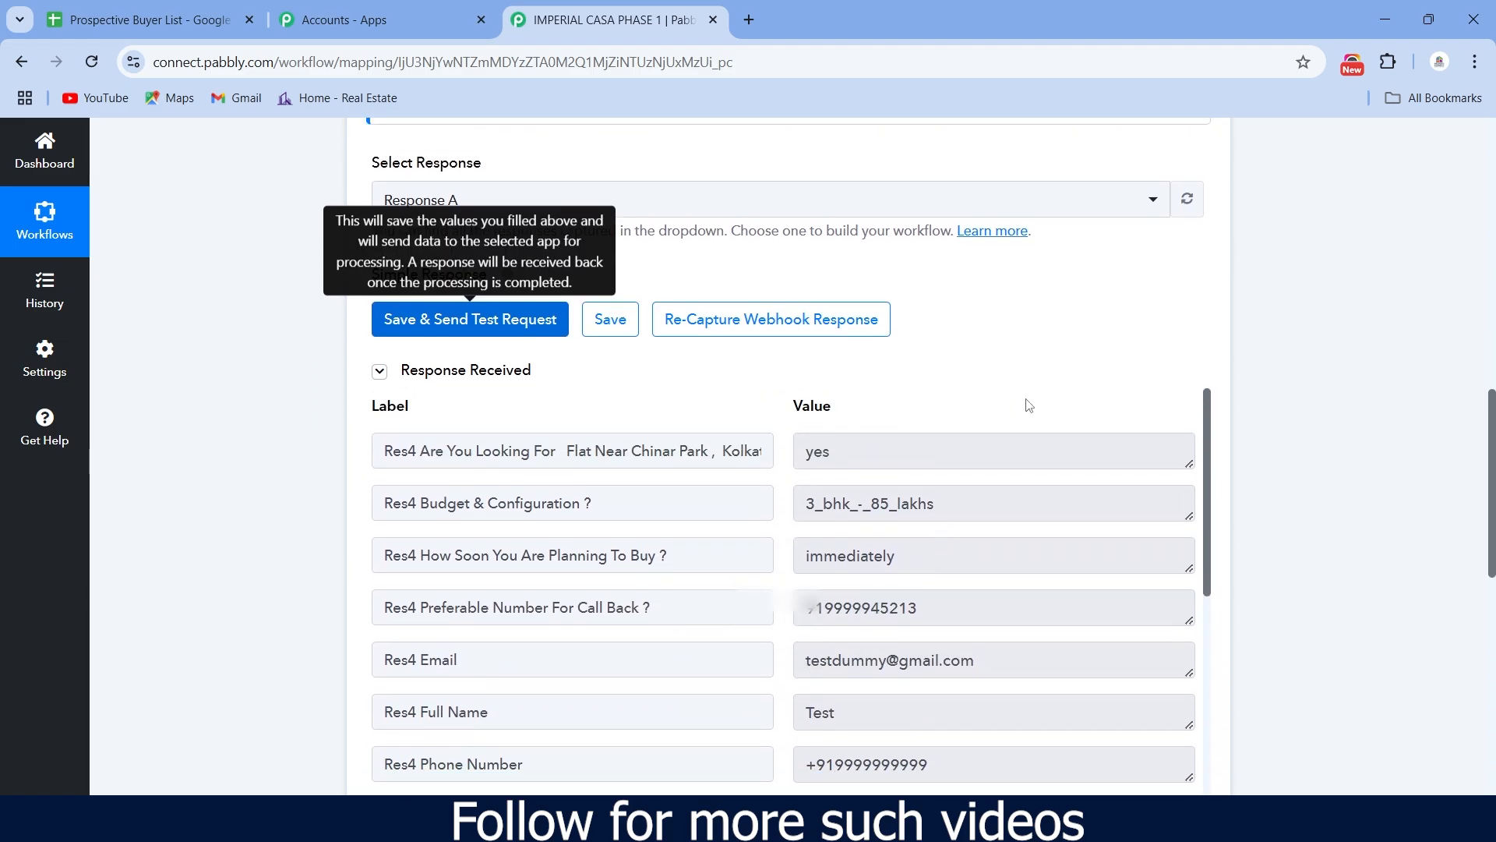
scroll(1026, 407, down, 5)
scroll(1028, 387, down, 1)
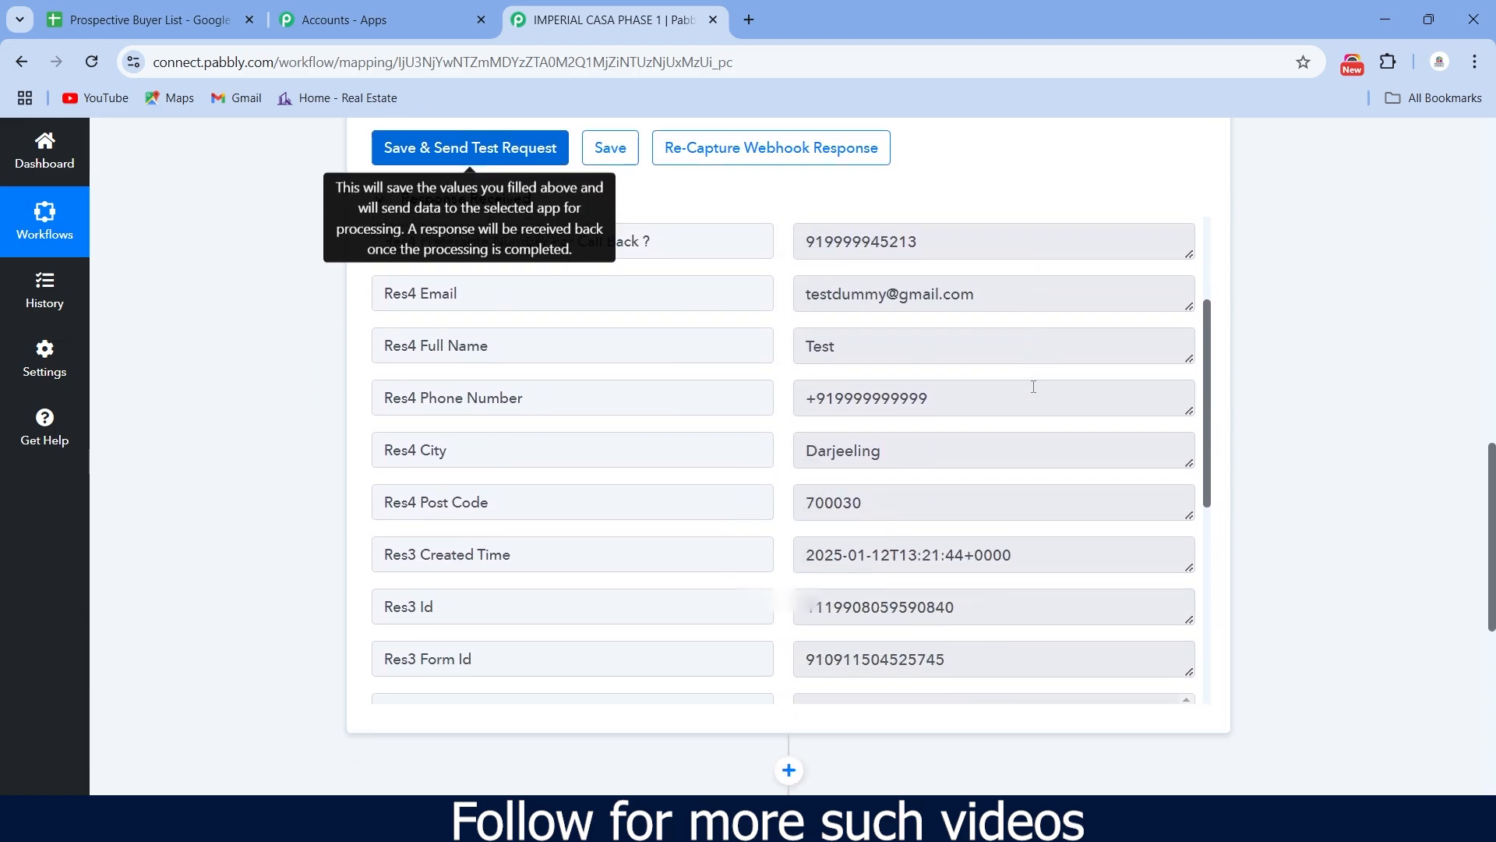
scroll(1033, 387, up, 1)
scroll(1033, 386, up, 2)
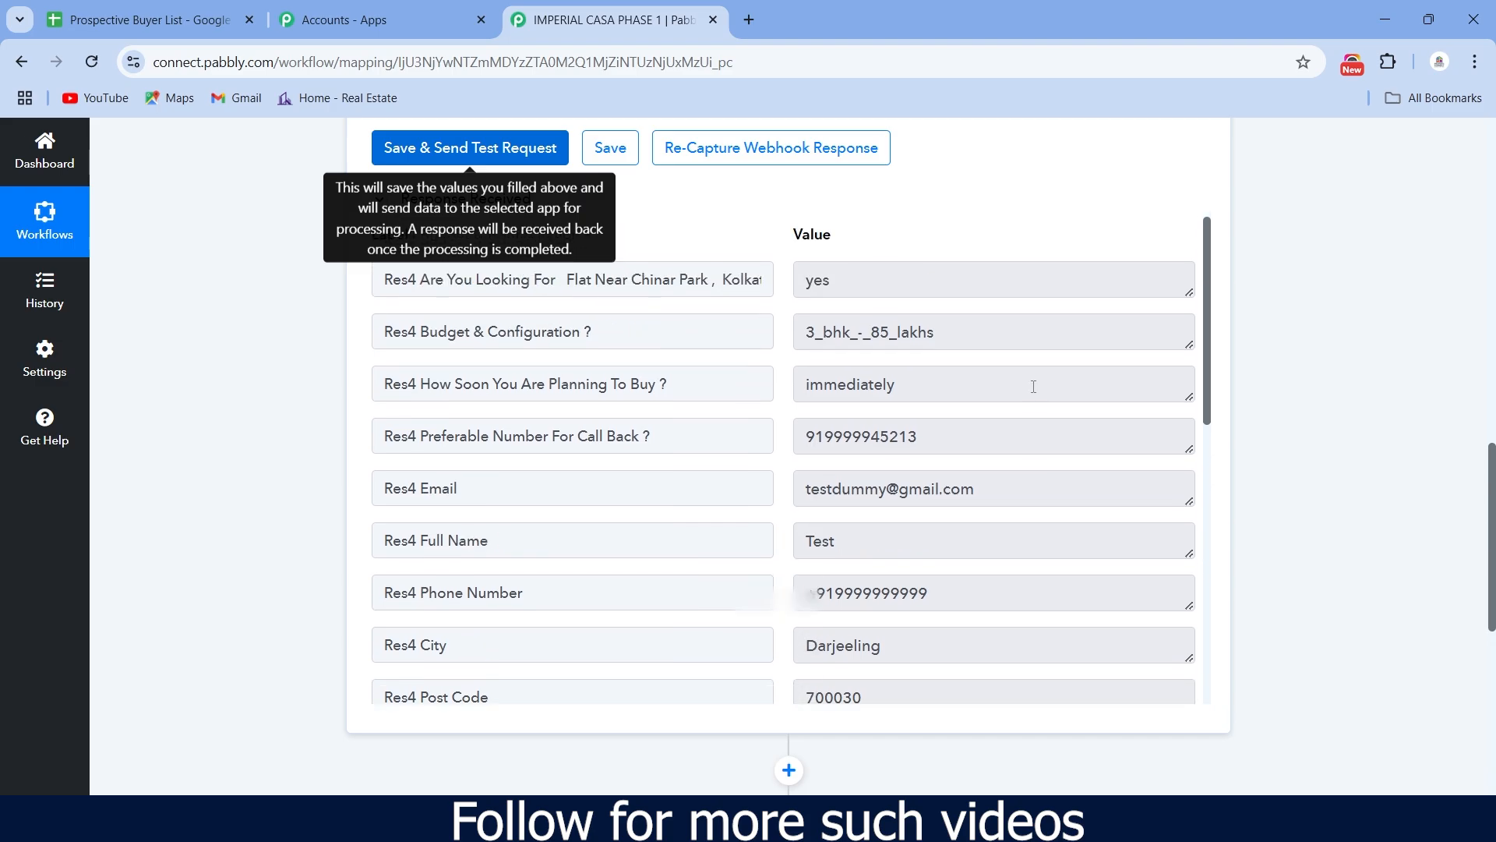
scroll(1033, 386, down, 5)
scroll(1034, 387, down, 5)
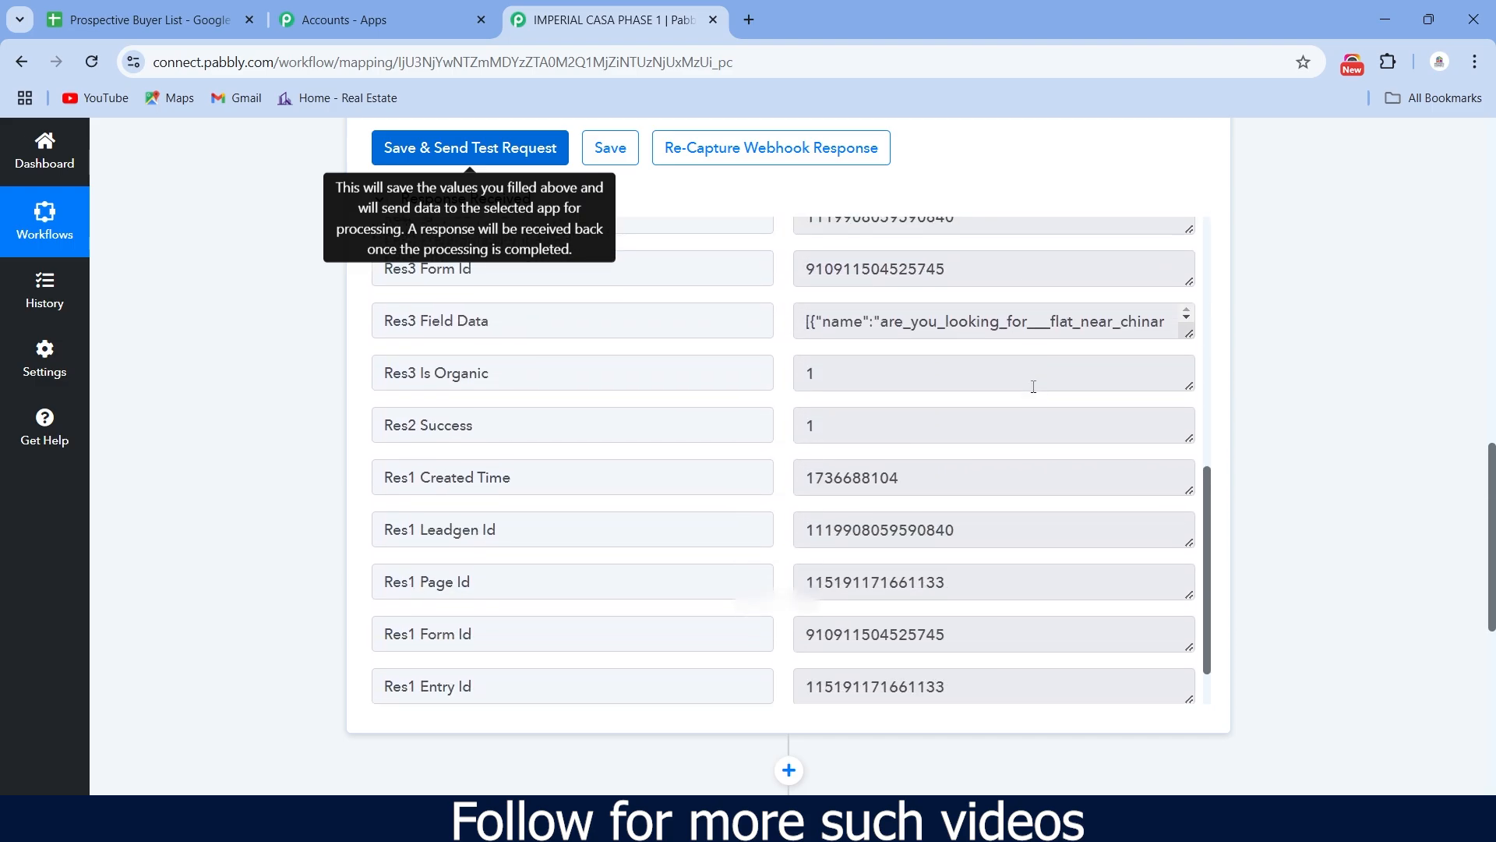
scroll(1218, 528, down, 5)
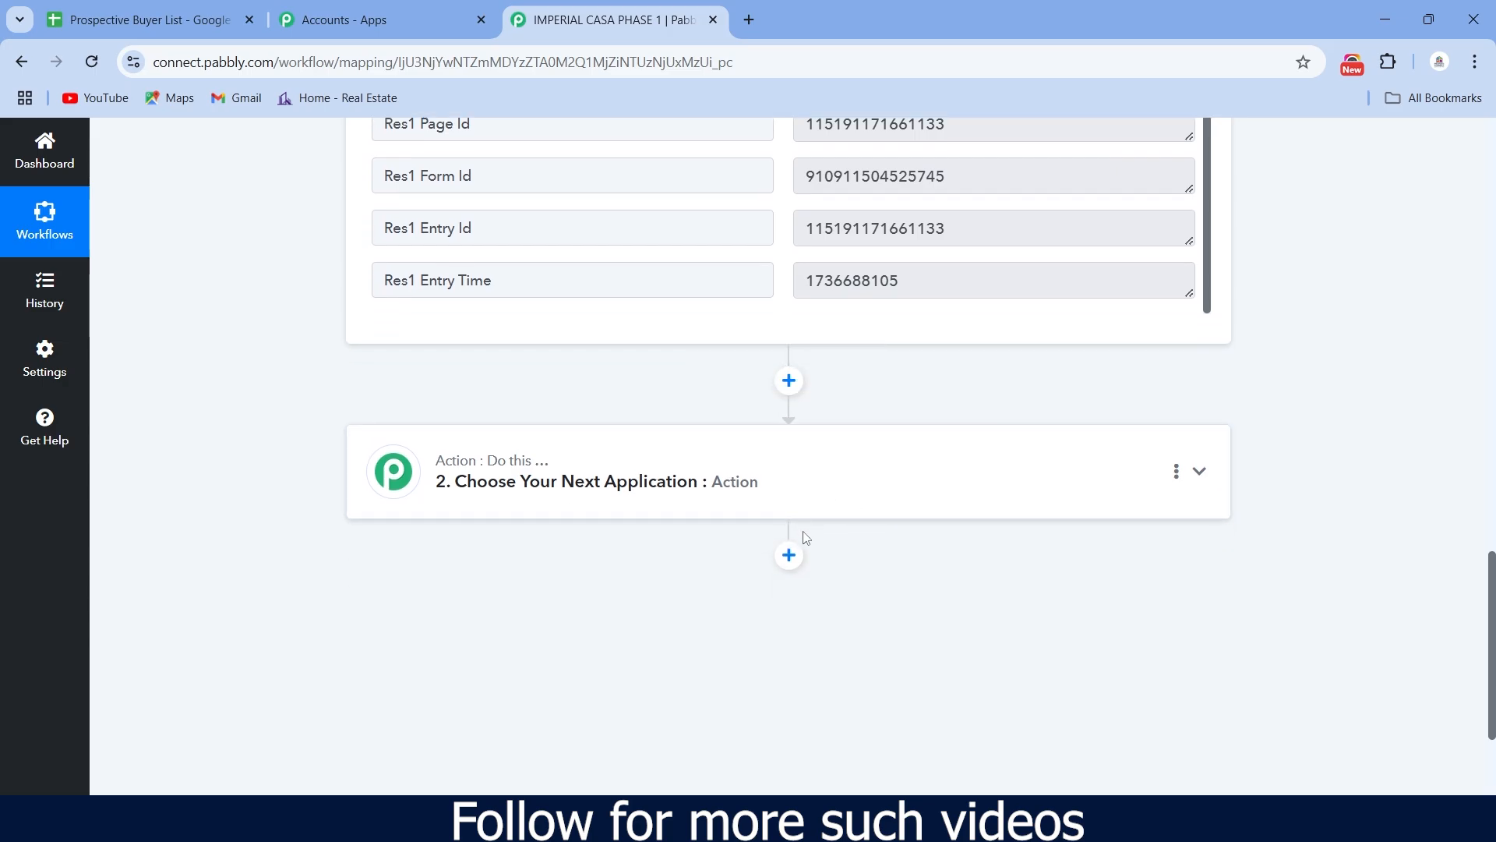
- Add Google Sheets as the second step with the Add New Row action event
click(709, 488)
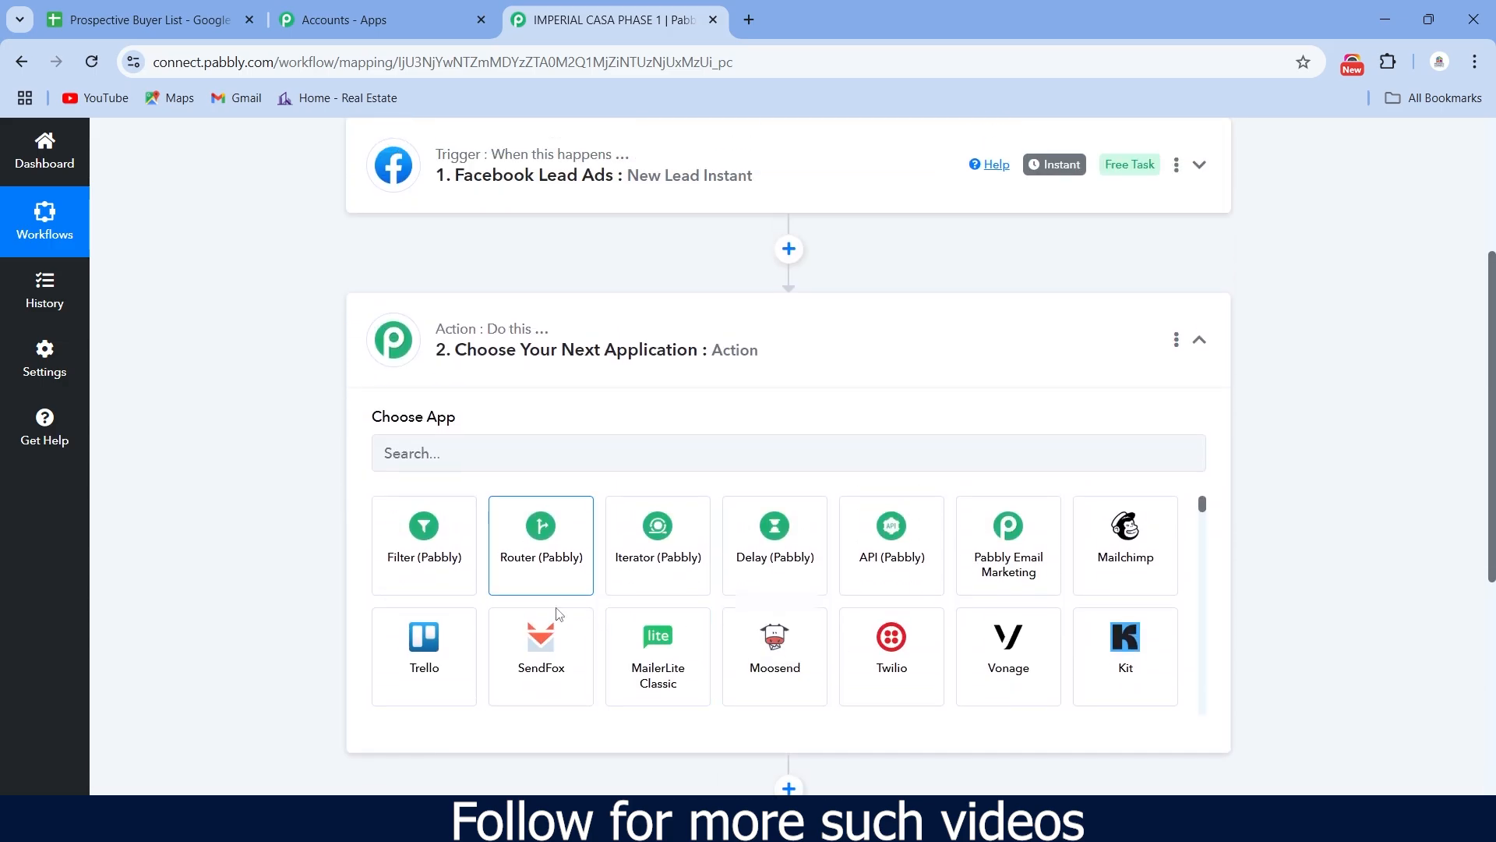
click(474, 458)
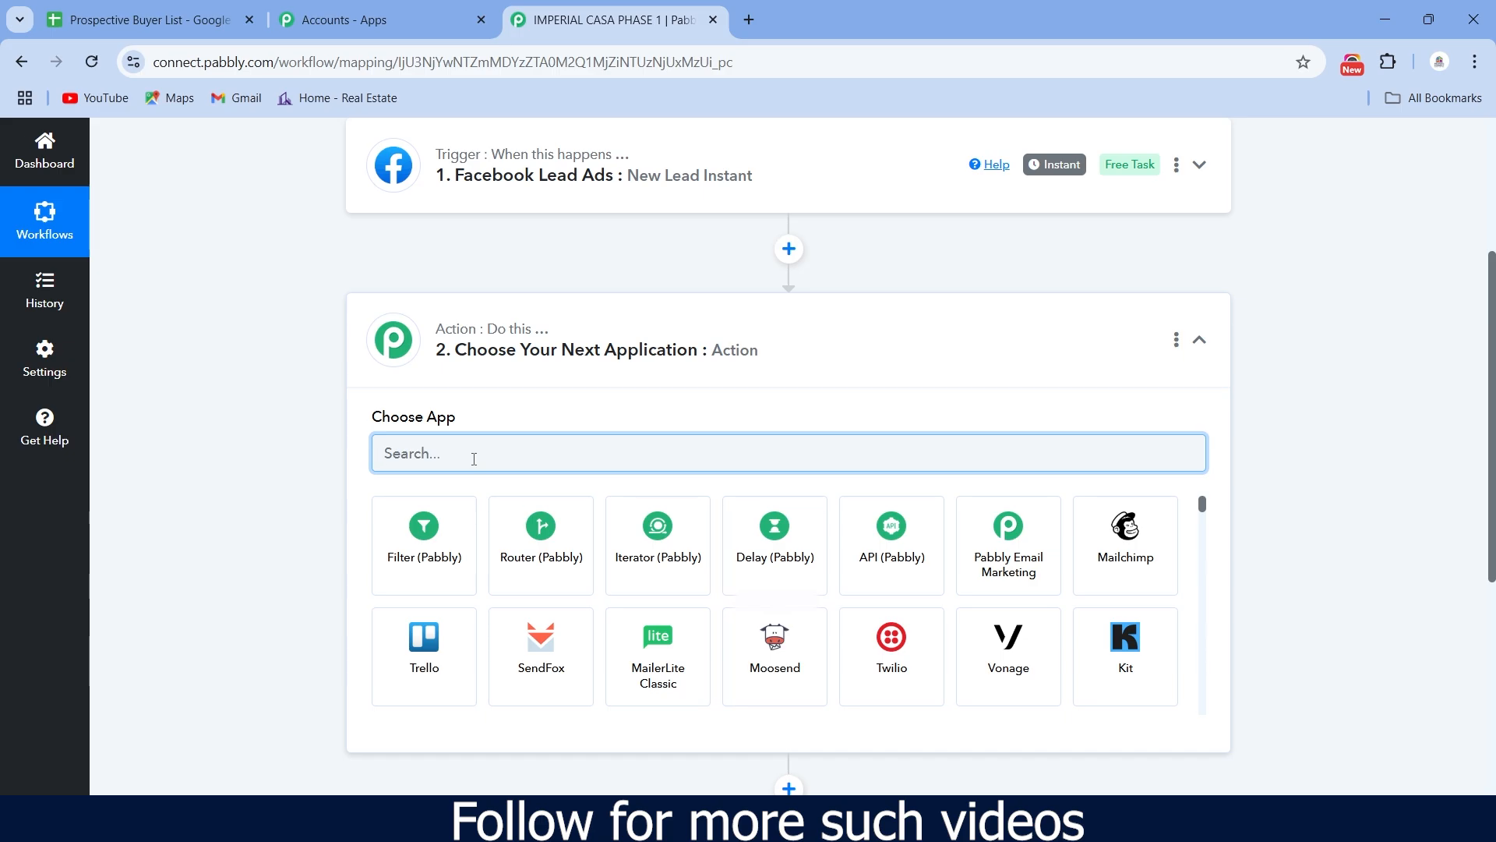
text(Goo)
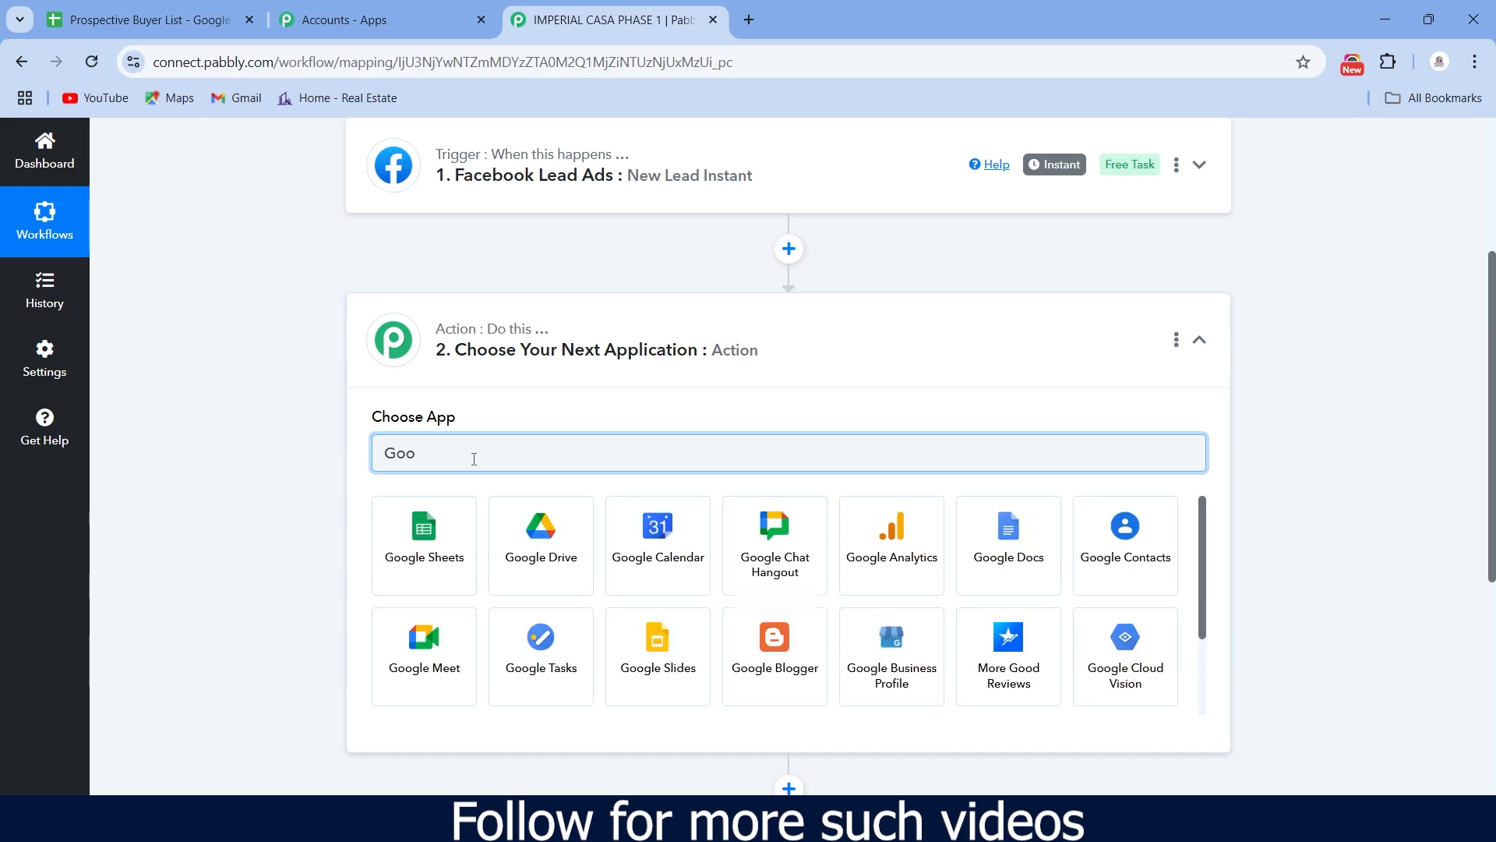
click(414, 535)
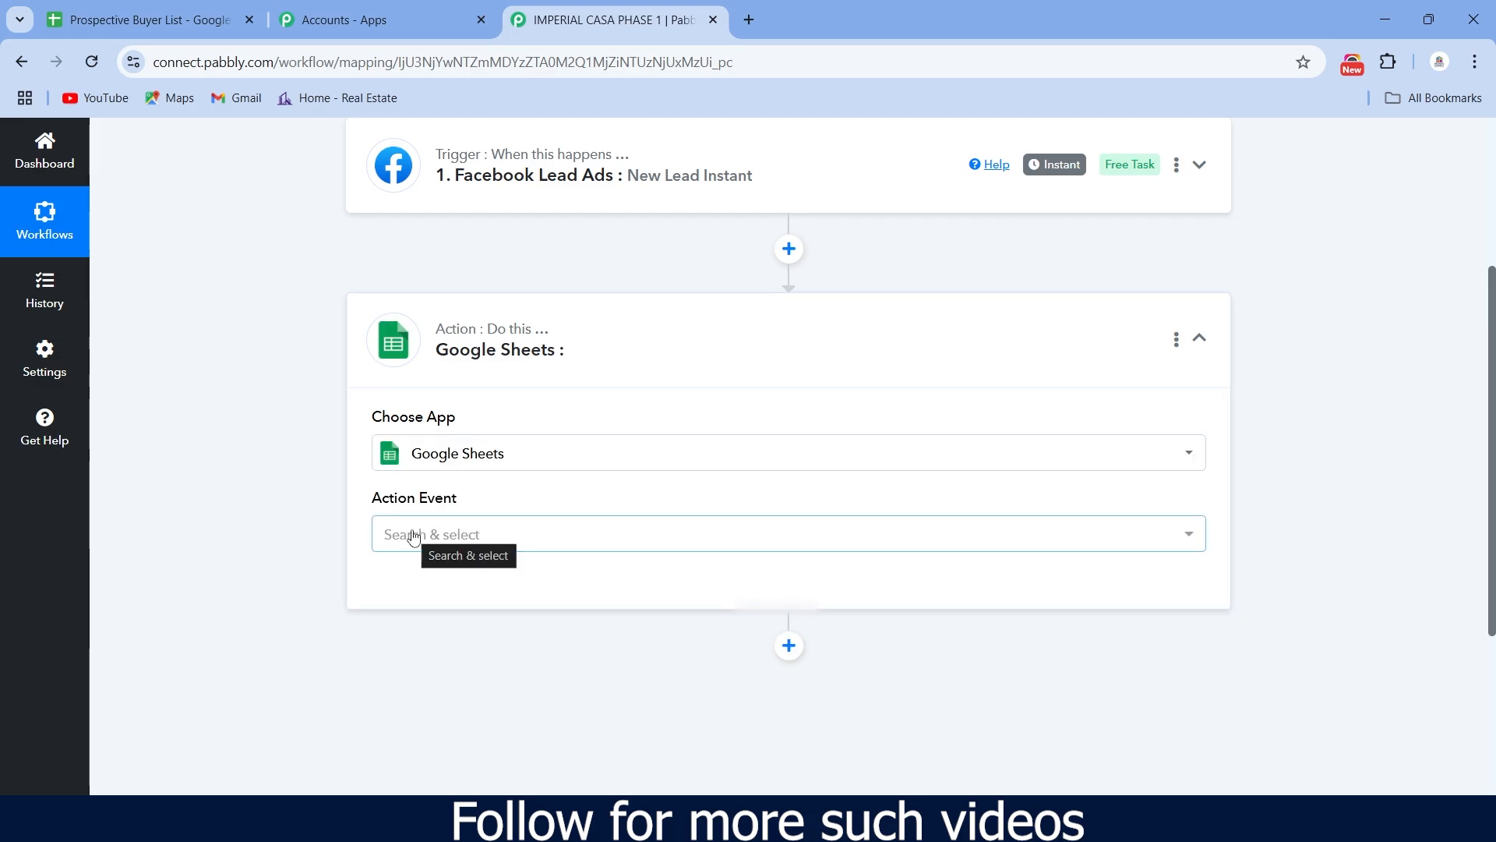
click(537, 539)
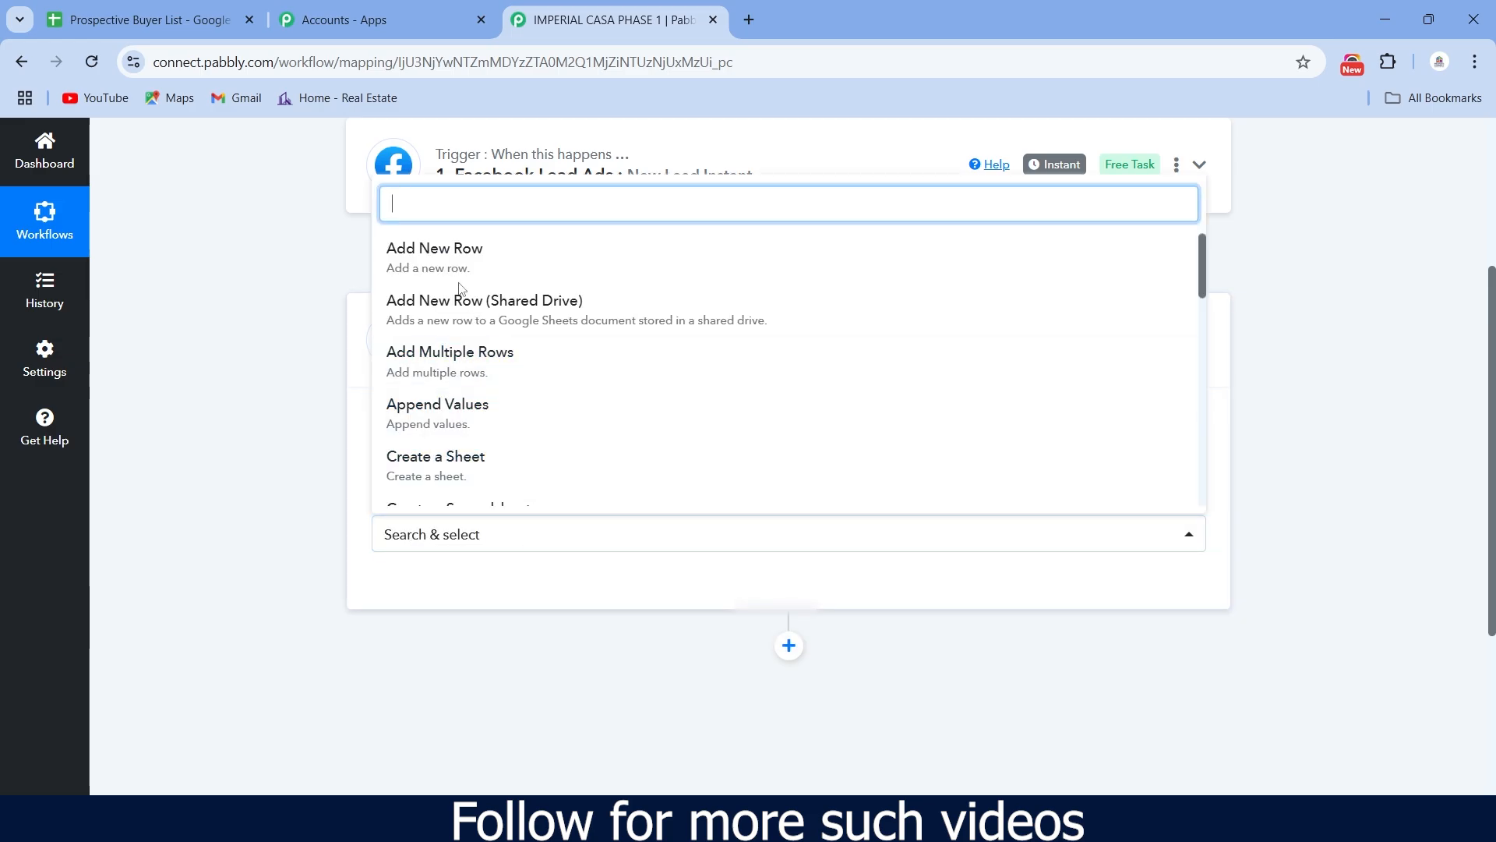
click(449, 250)
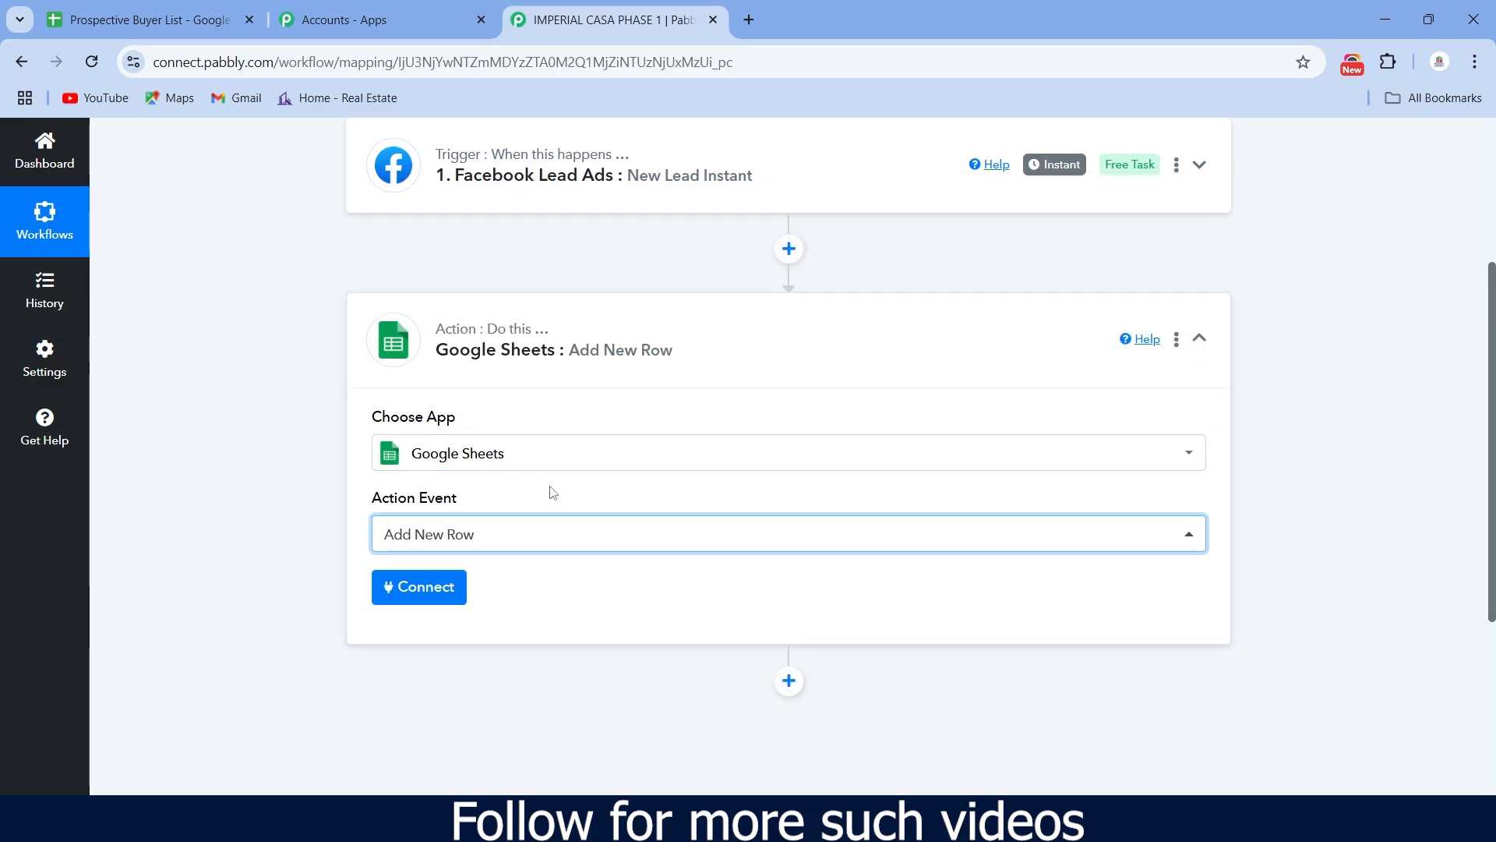
scroll(547, 491, down, 1)
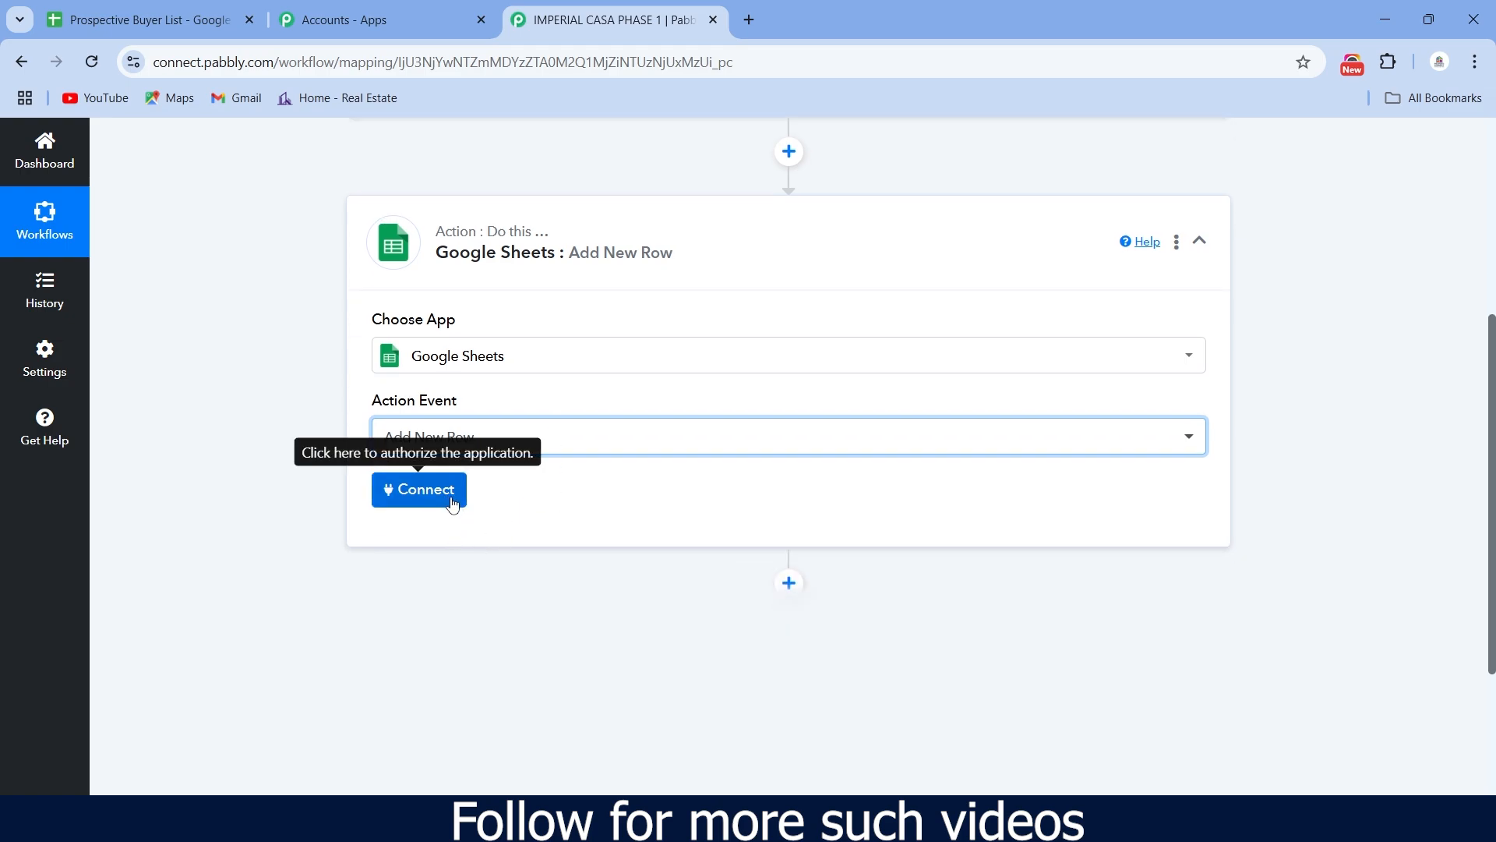
scroll(665, 381, up, 5)
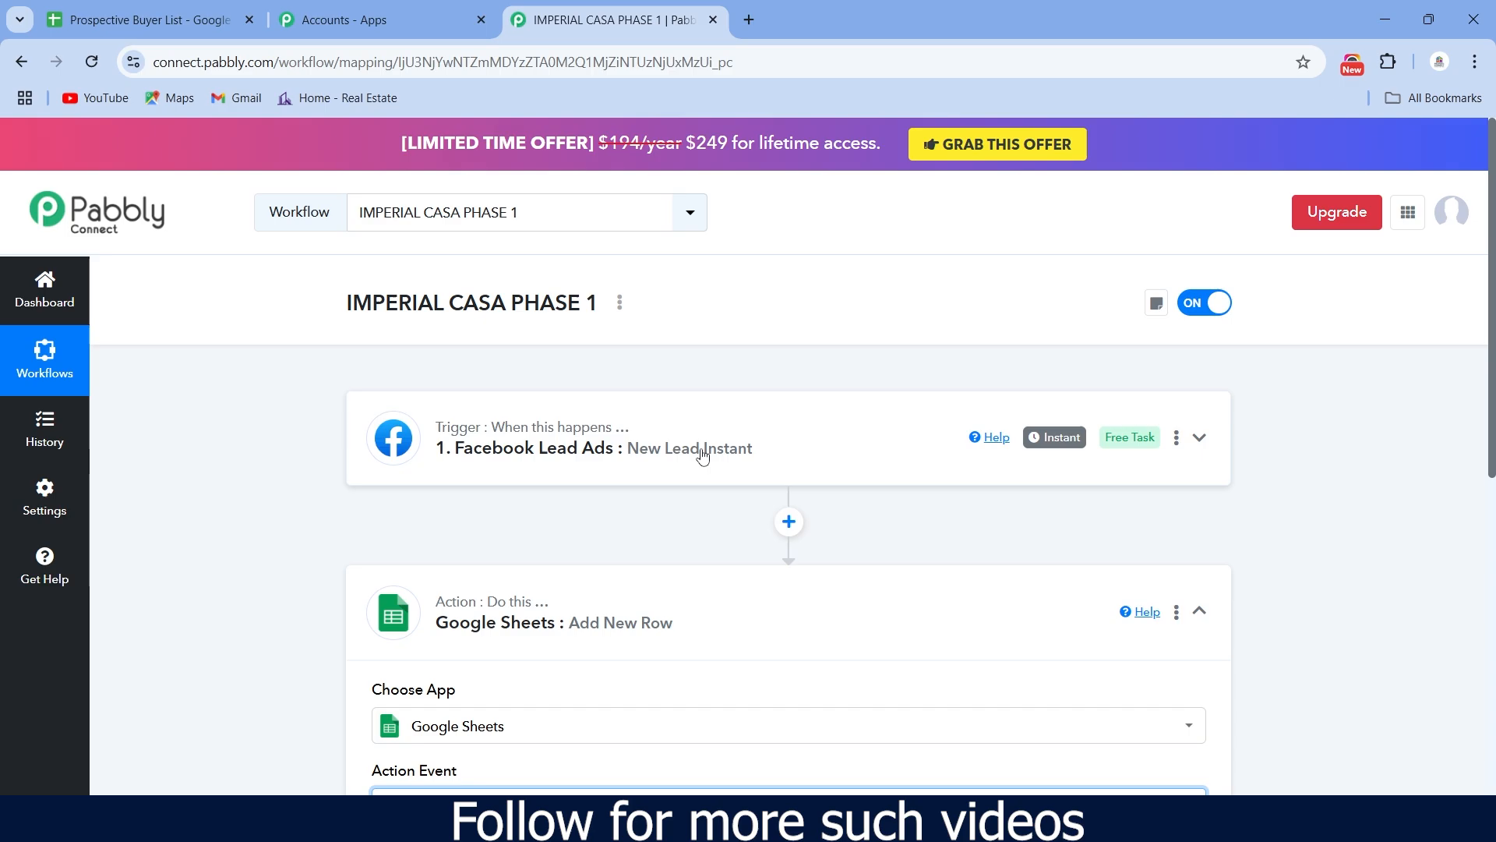
- Copy the trigger's first question label text, then go to the Prospective Buyer List spreadsheet
click(703, 458)
scroll(706, 464, down, 10)
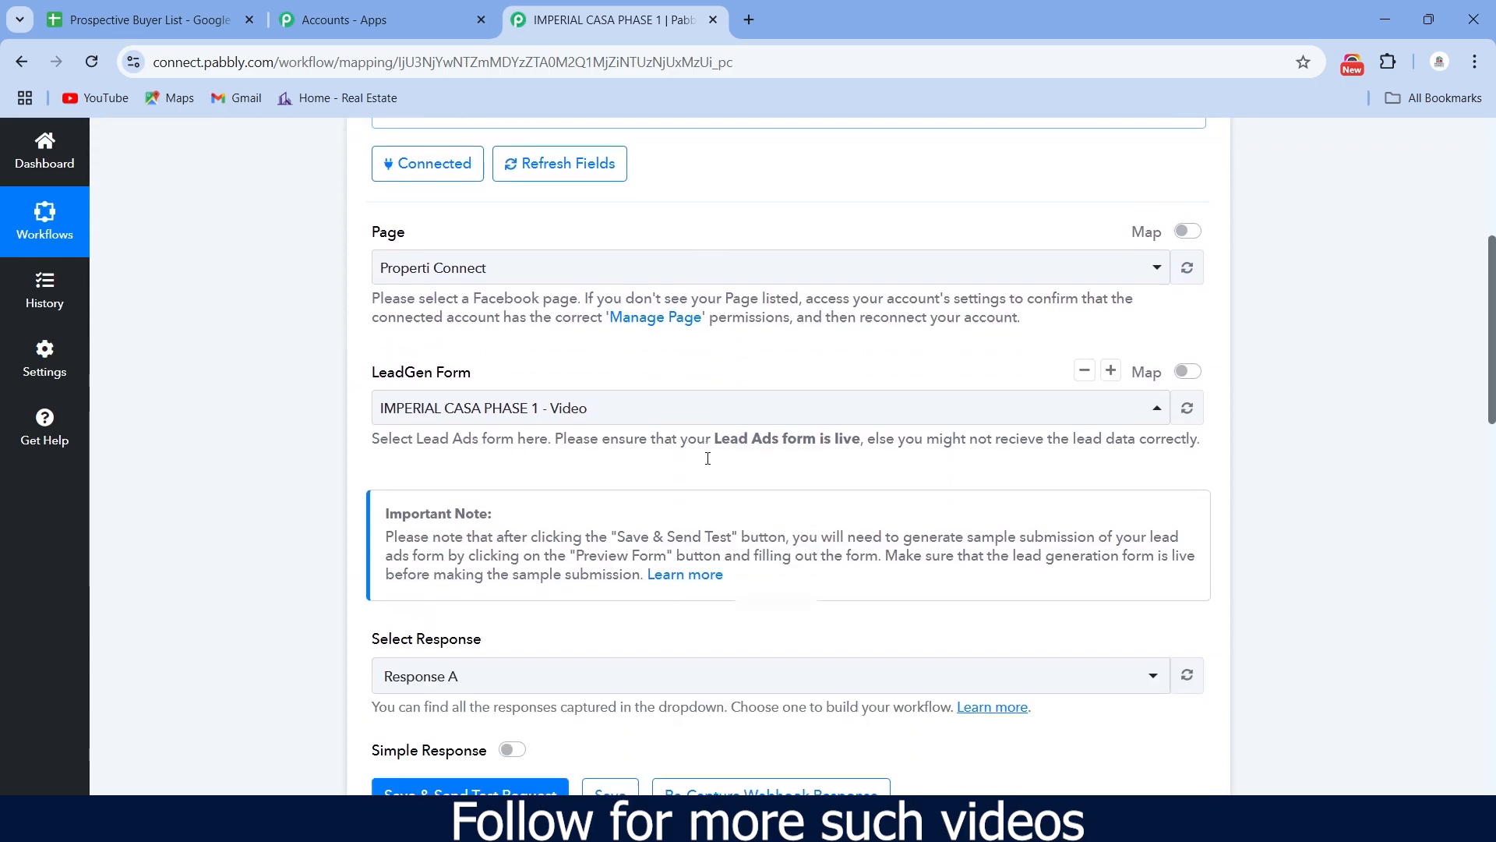
scroll(707, 461, down, 6)
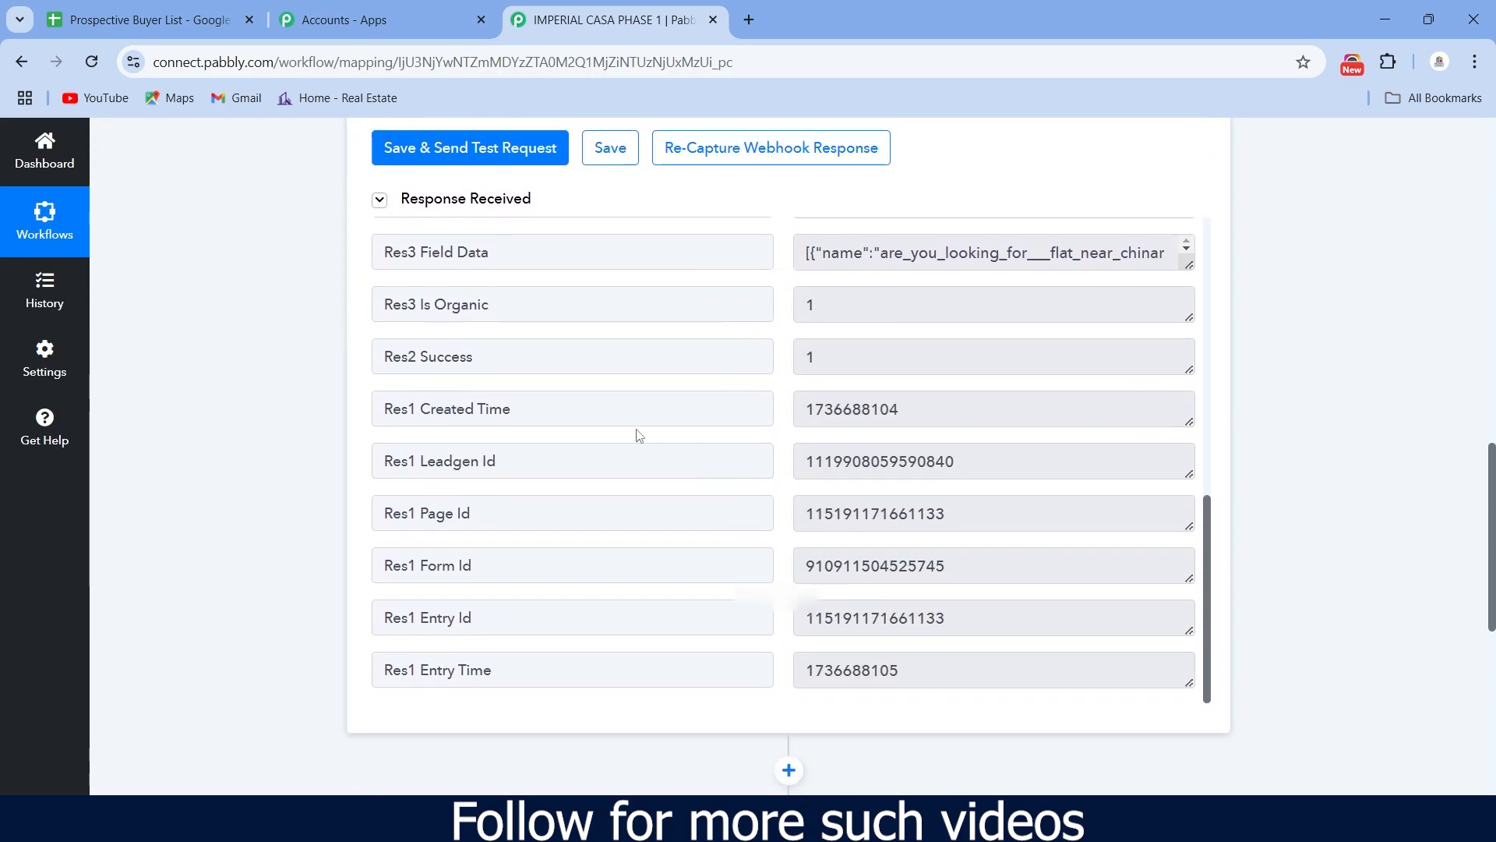
scroll(637, 427, up, 8)
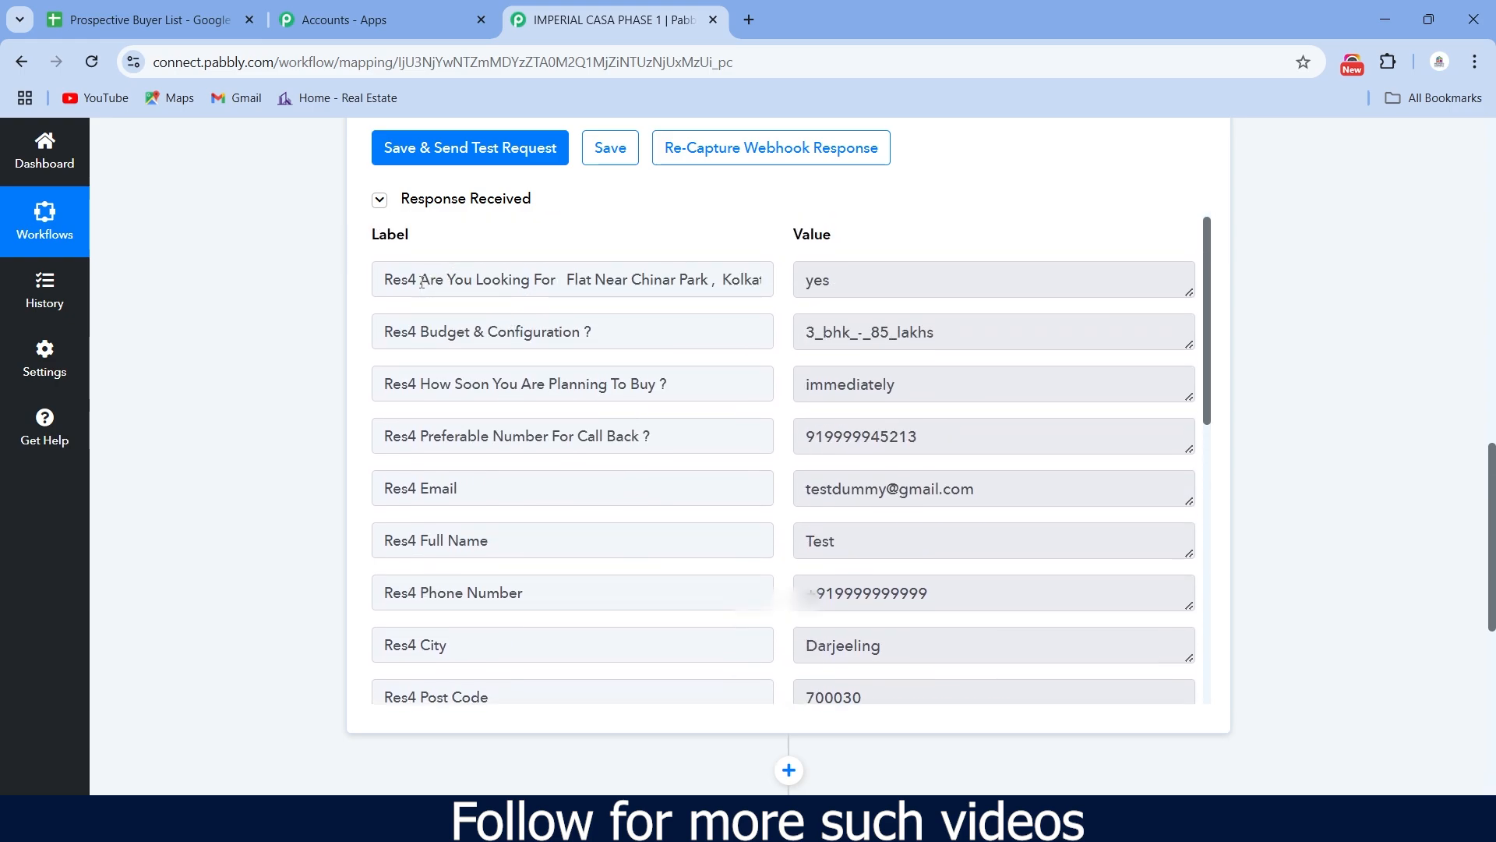
drag(421, 282, 794, 299)
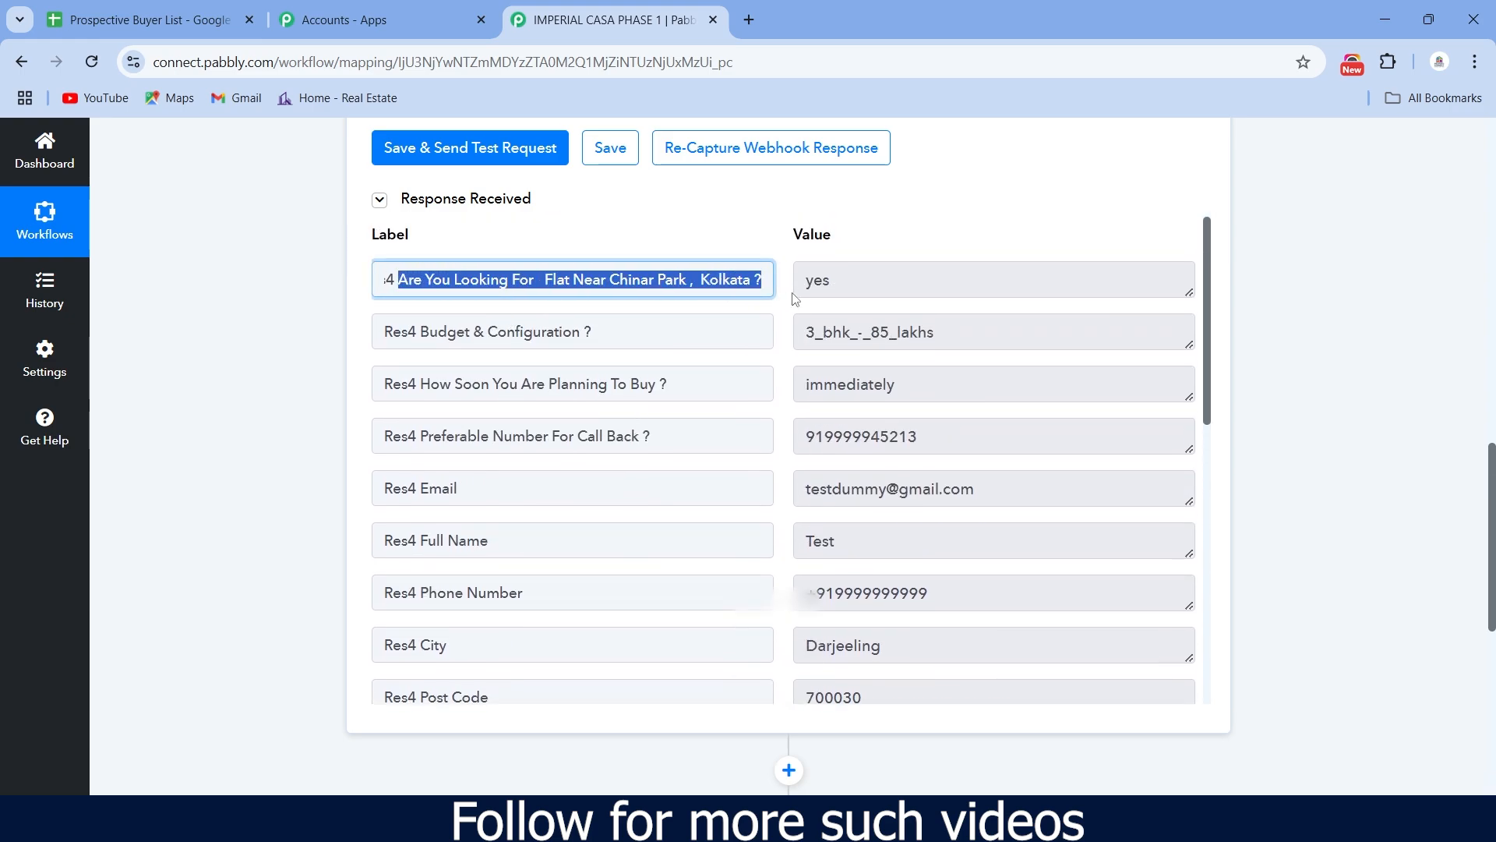
right_click(589, 284)
click(623, 313)
click(208, 7)
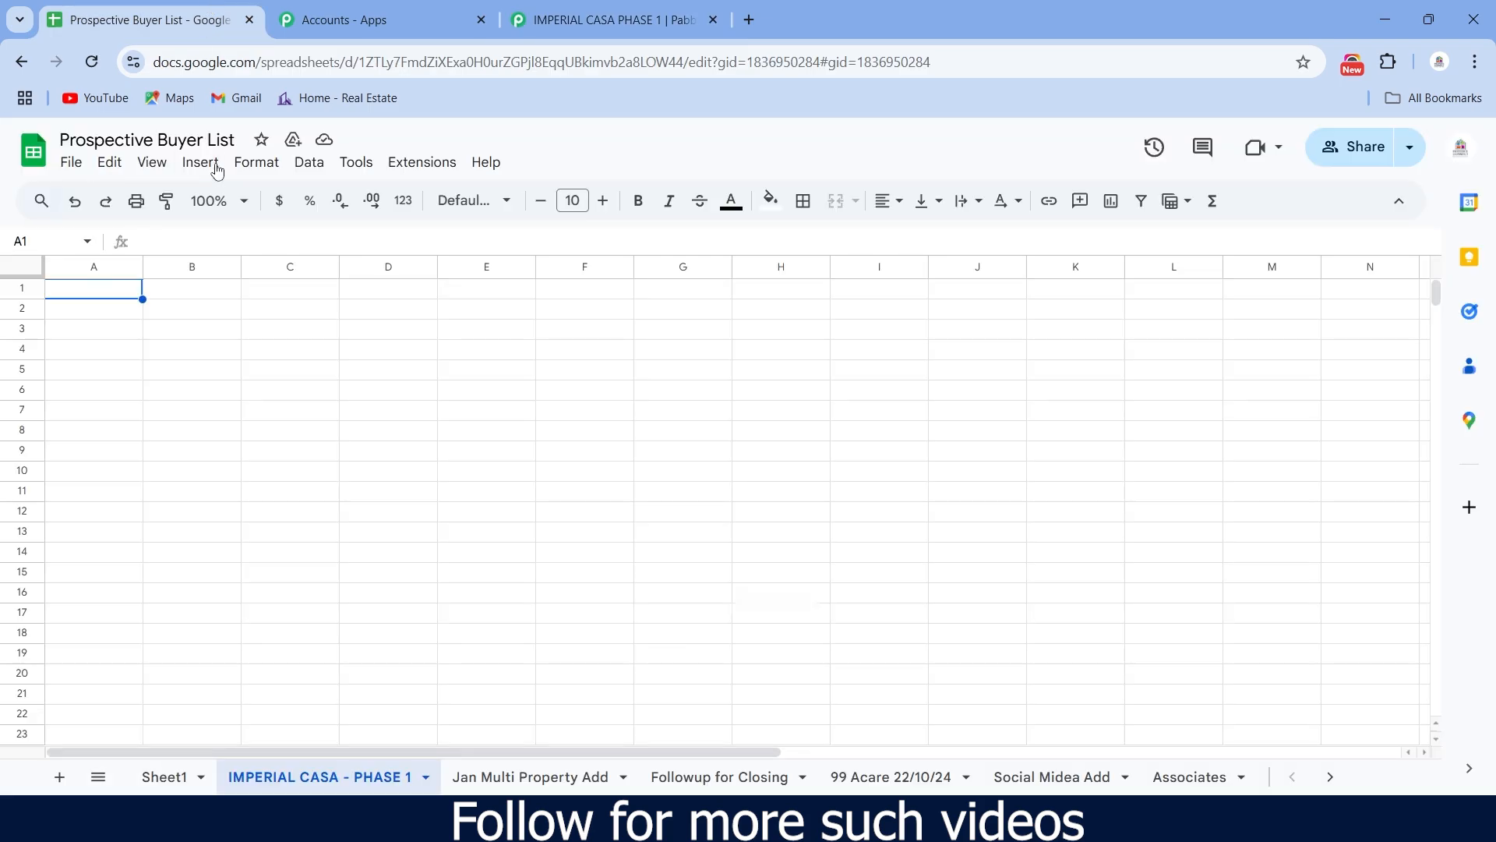
- Paste the Chinar Park question into cell A1 as a header and widen column A to fit
double_click(97, 290)
right_click(96, 288)
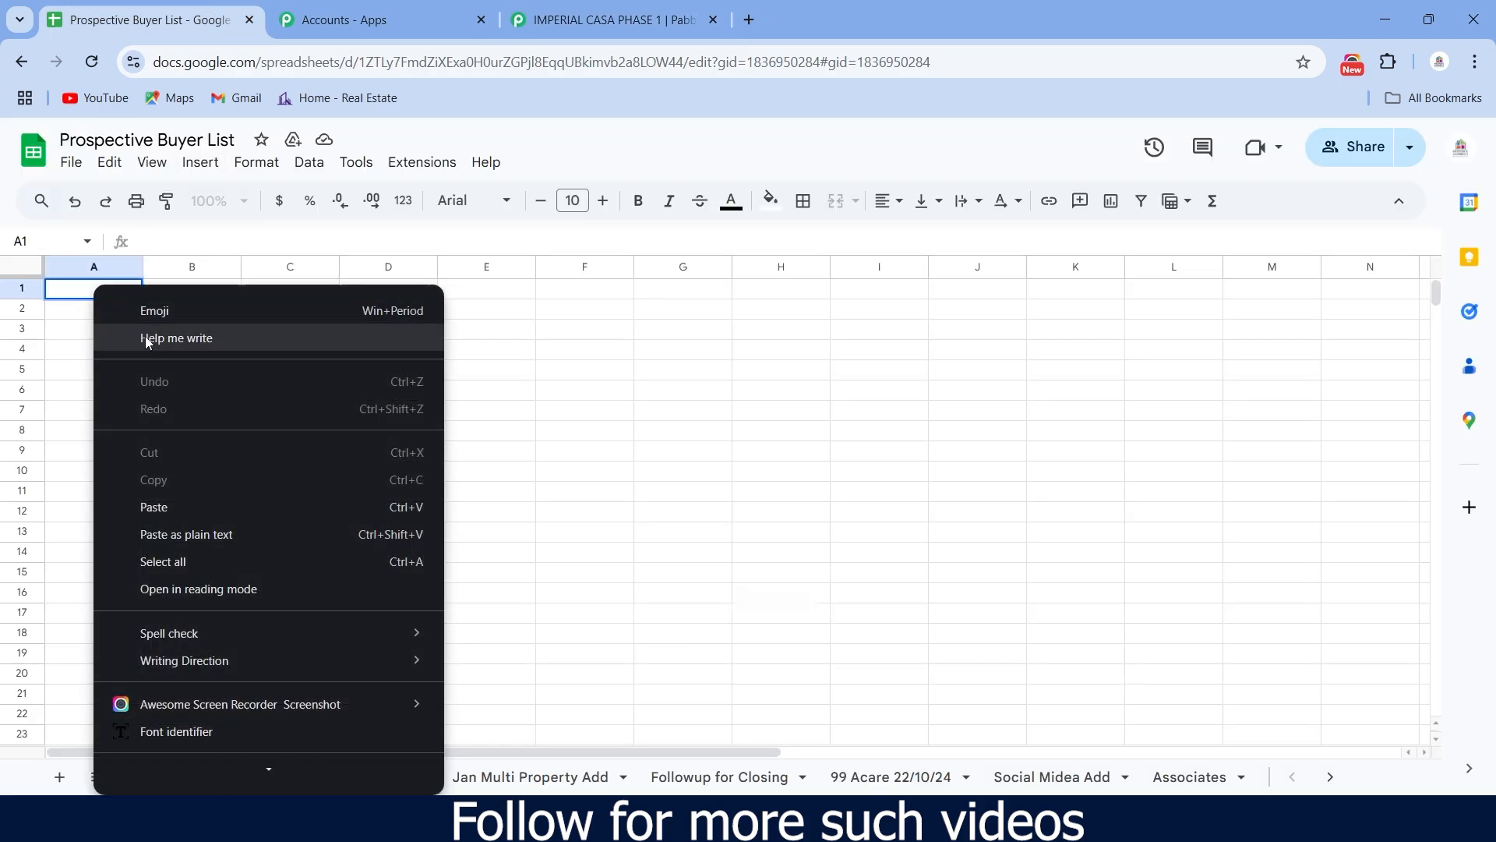
click(191, 508)
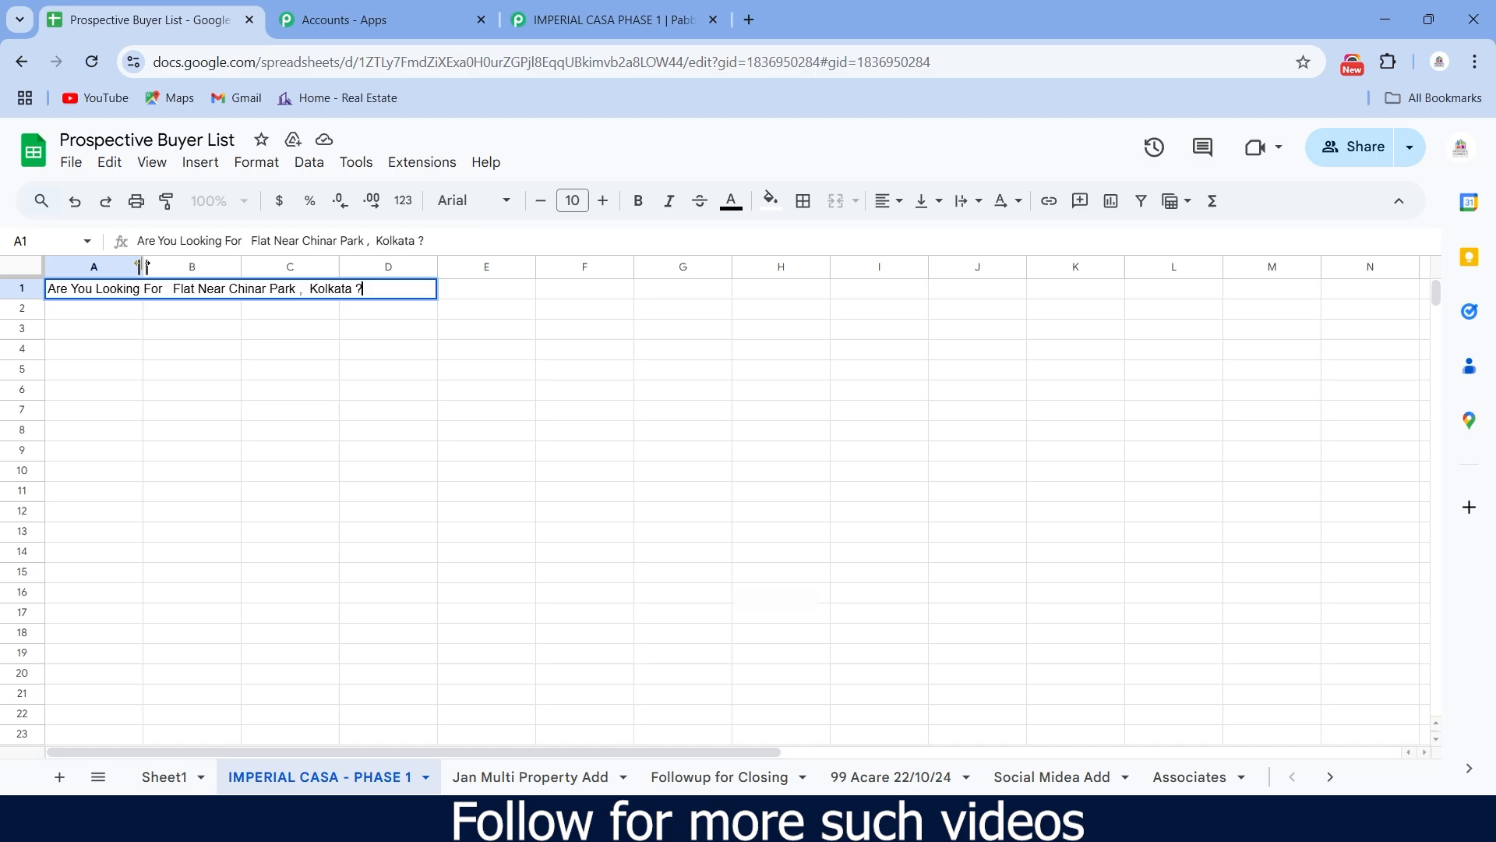
drag(143, 267, 374, 266)
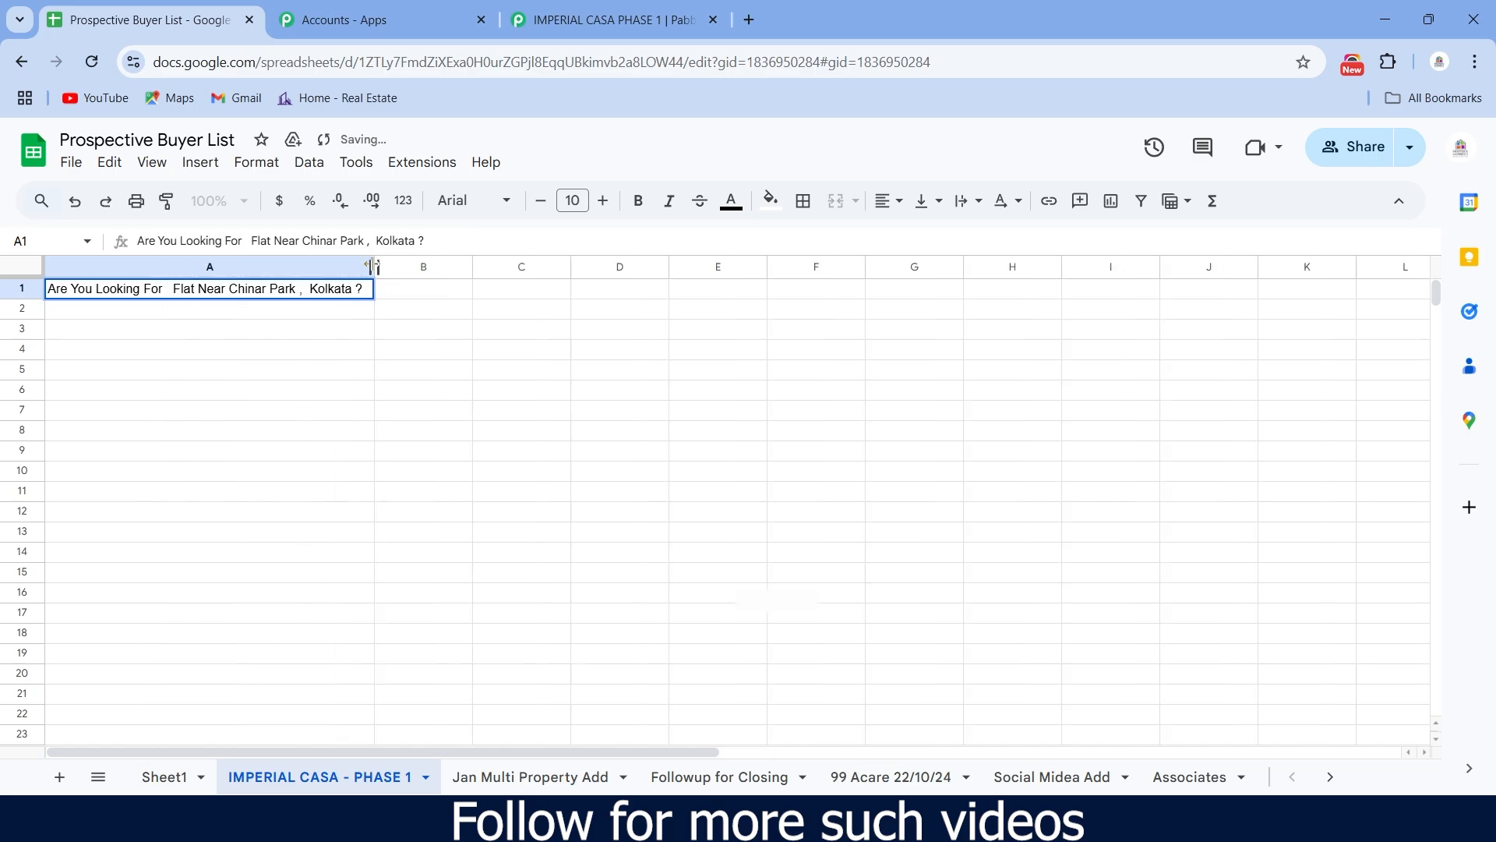
click(397, 302)
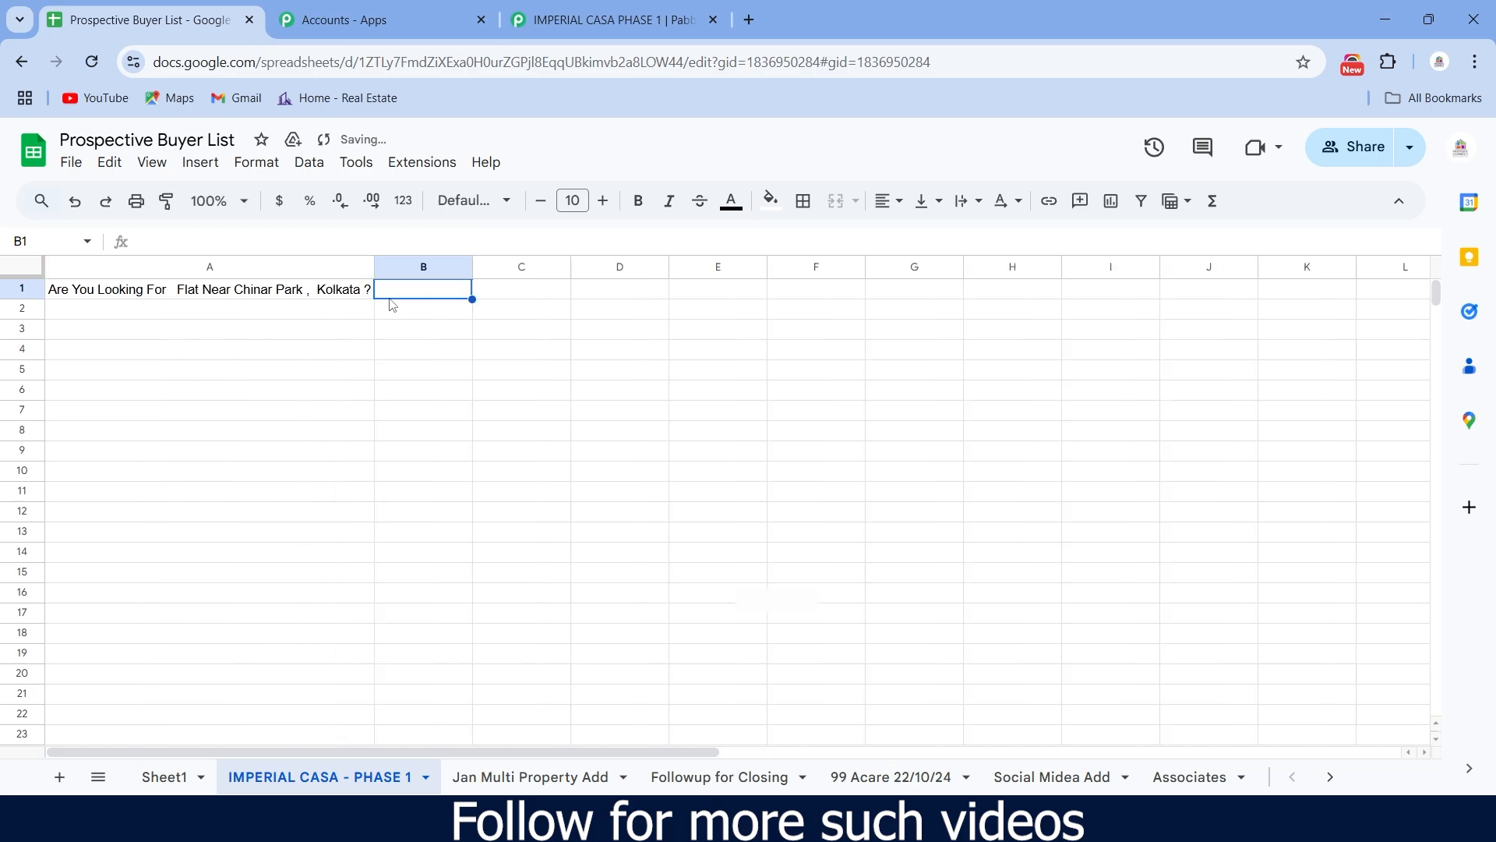
- Fill row 1 with yellow and widen column B
click(15, 289)
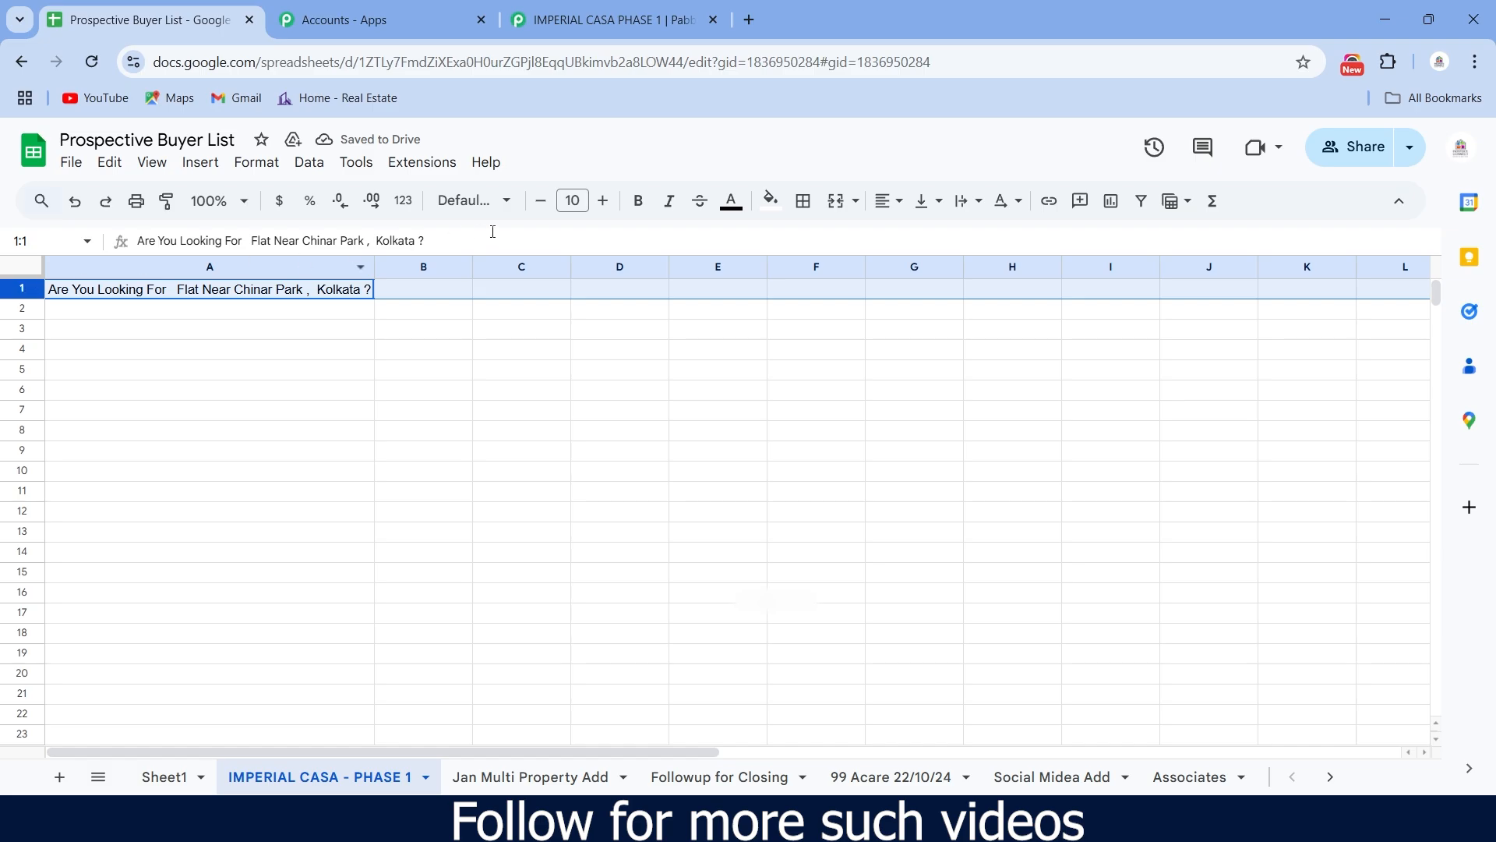
click(766, 212)
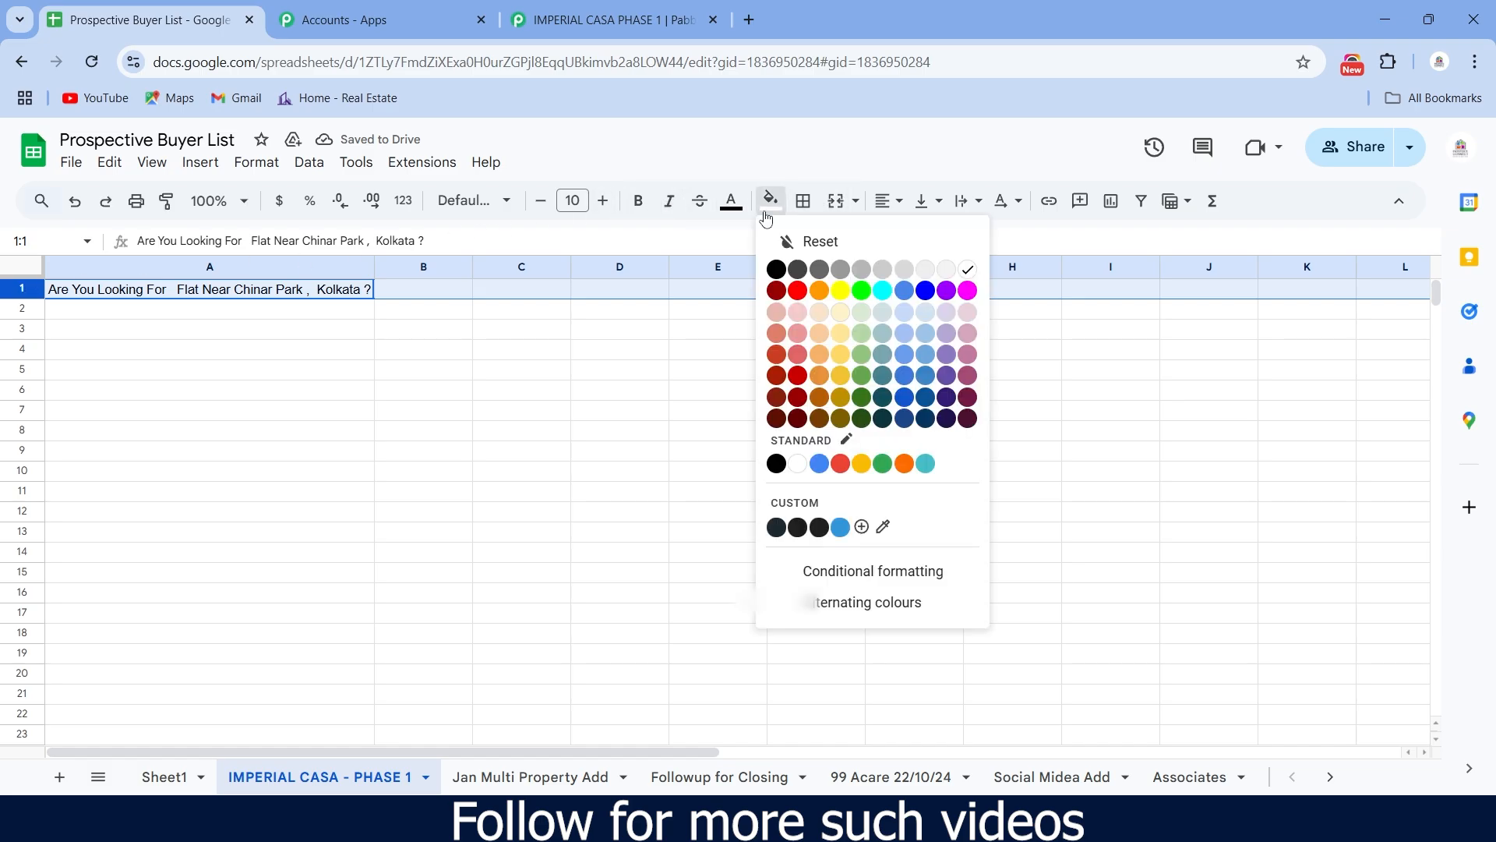
click(840, 291)
click(450, 398)
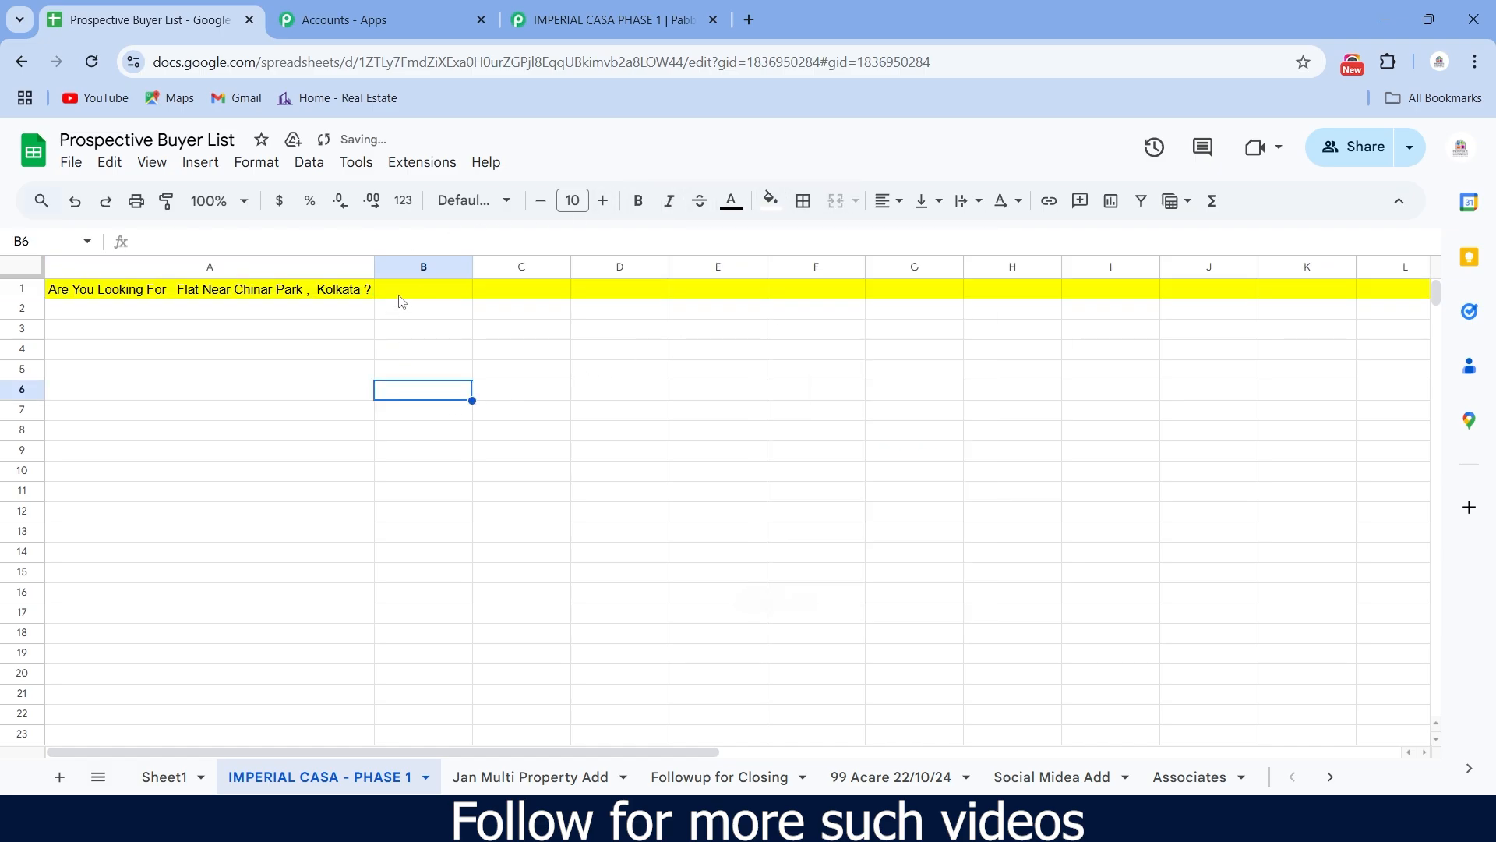
click(409, 290)
drag(473, 266, 633, 266)
click(507, 412)
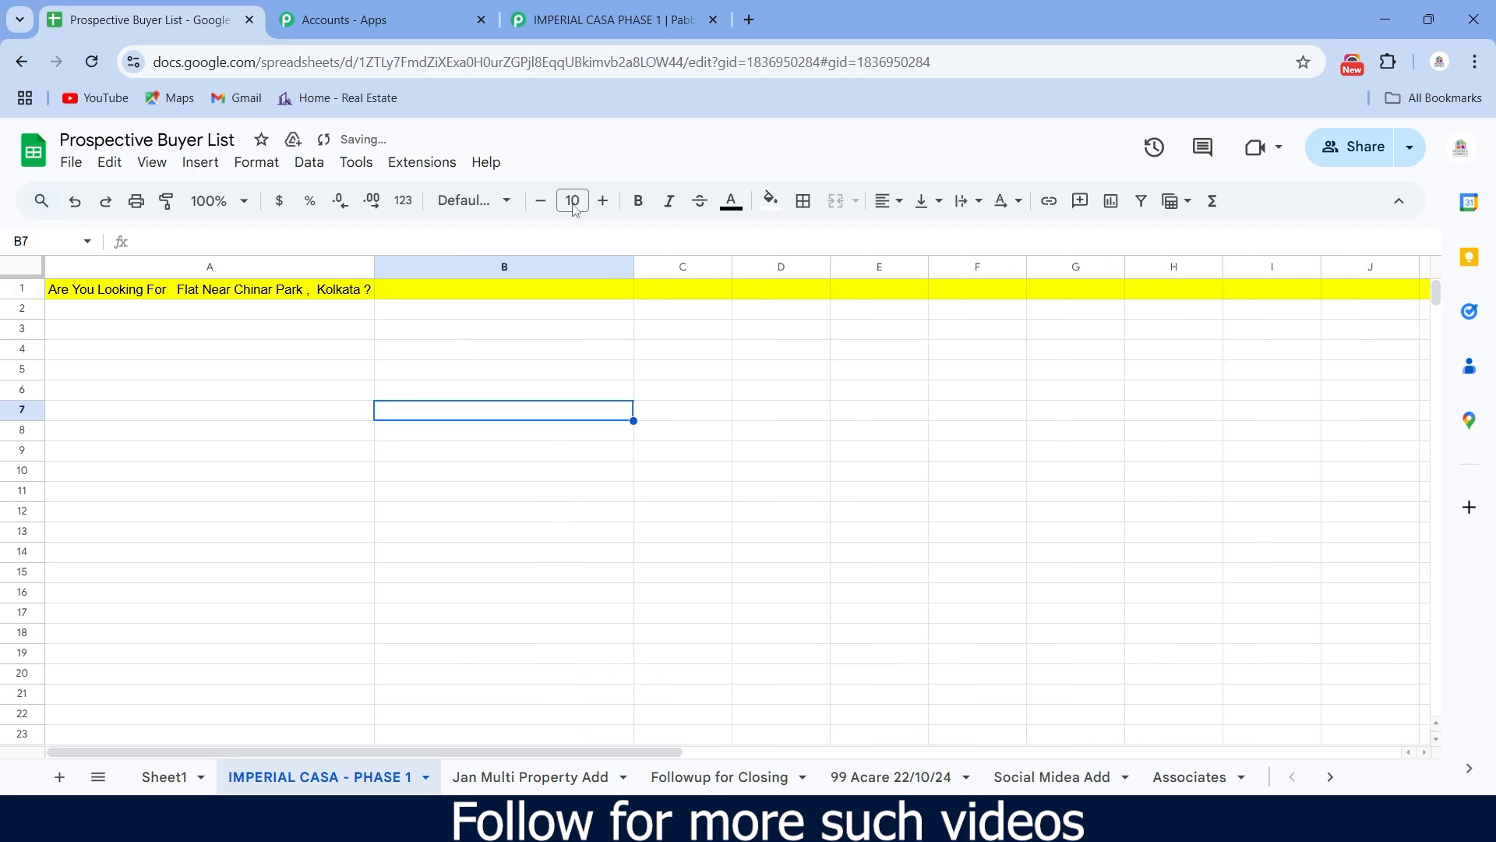
- Copy the 'Budget & Configuration ?' label from Pabbly into cell B1
click(612, 20)
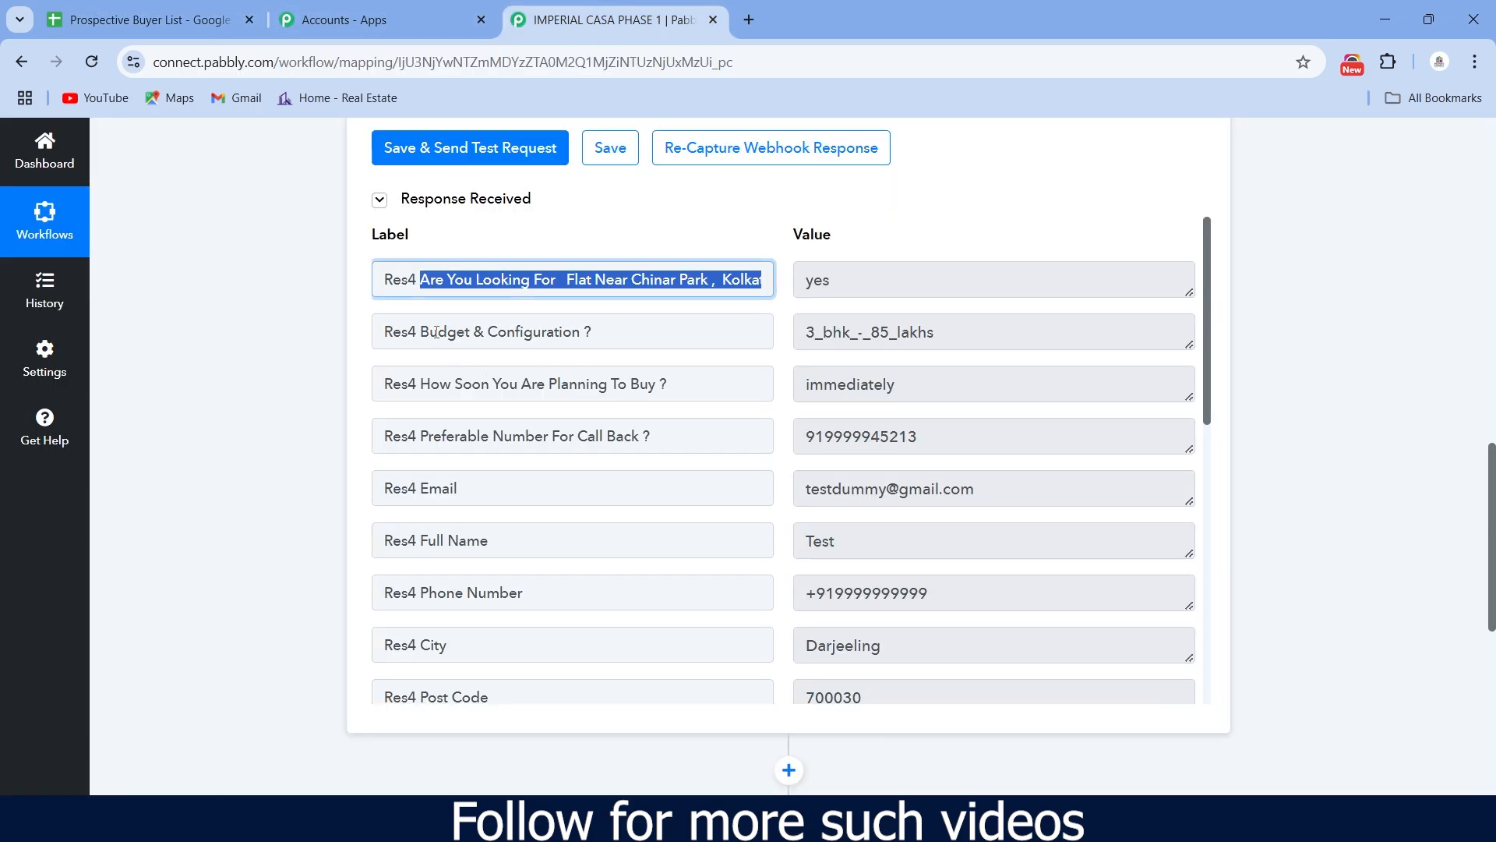
drag(421, 331, 595, 329)
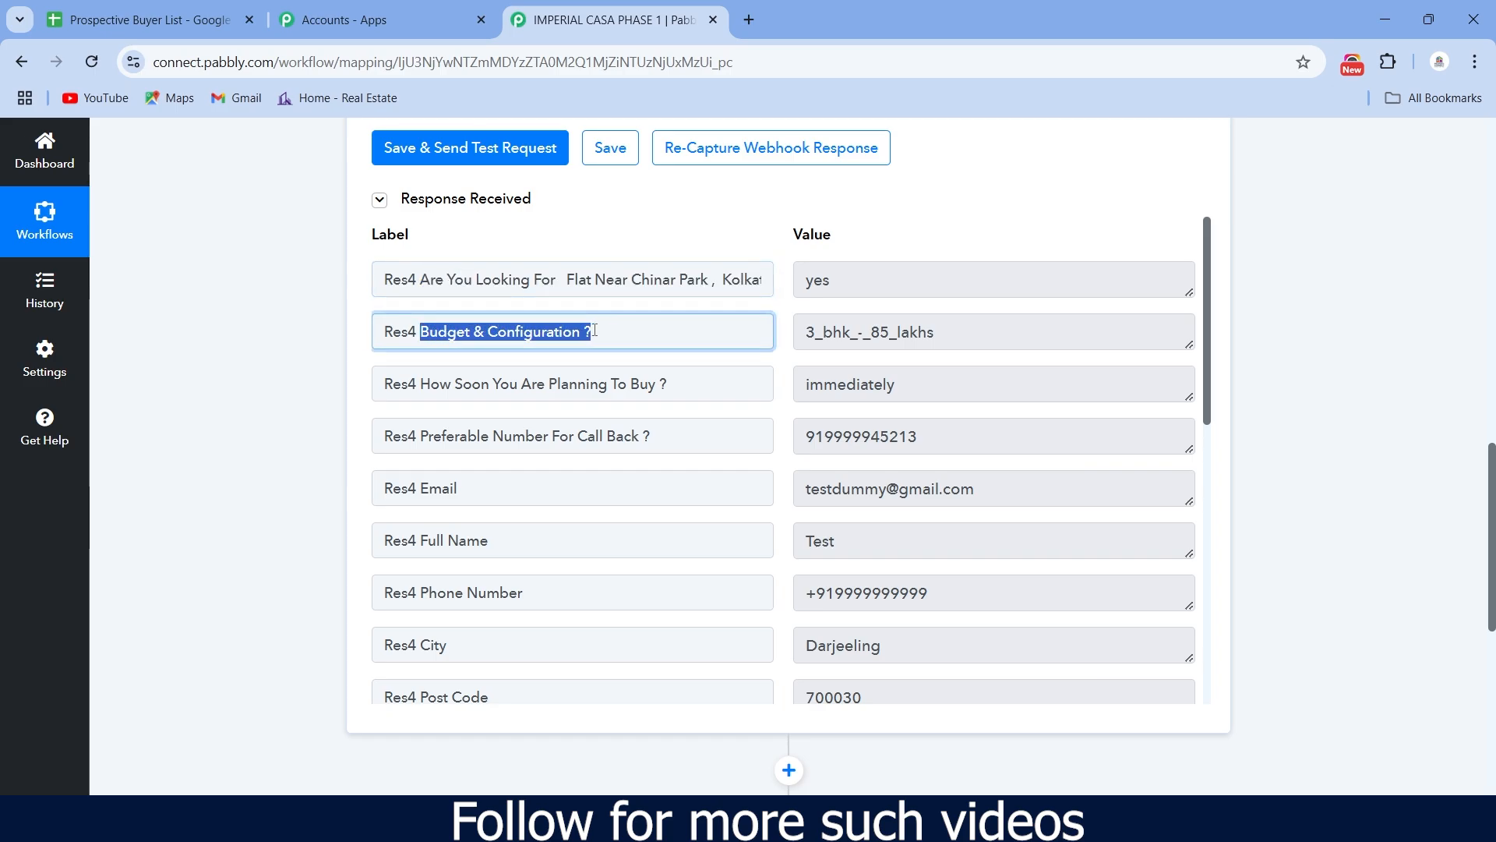
right_click(550, 330)
click(600, 341)
click(117, 17)
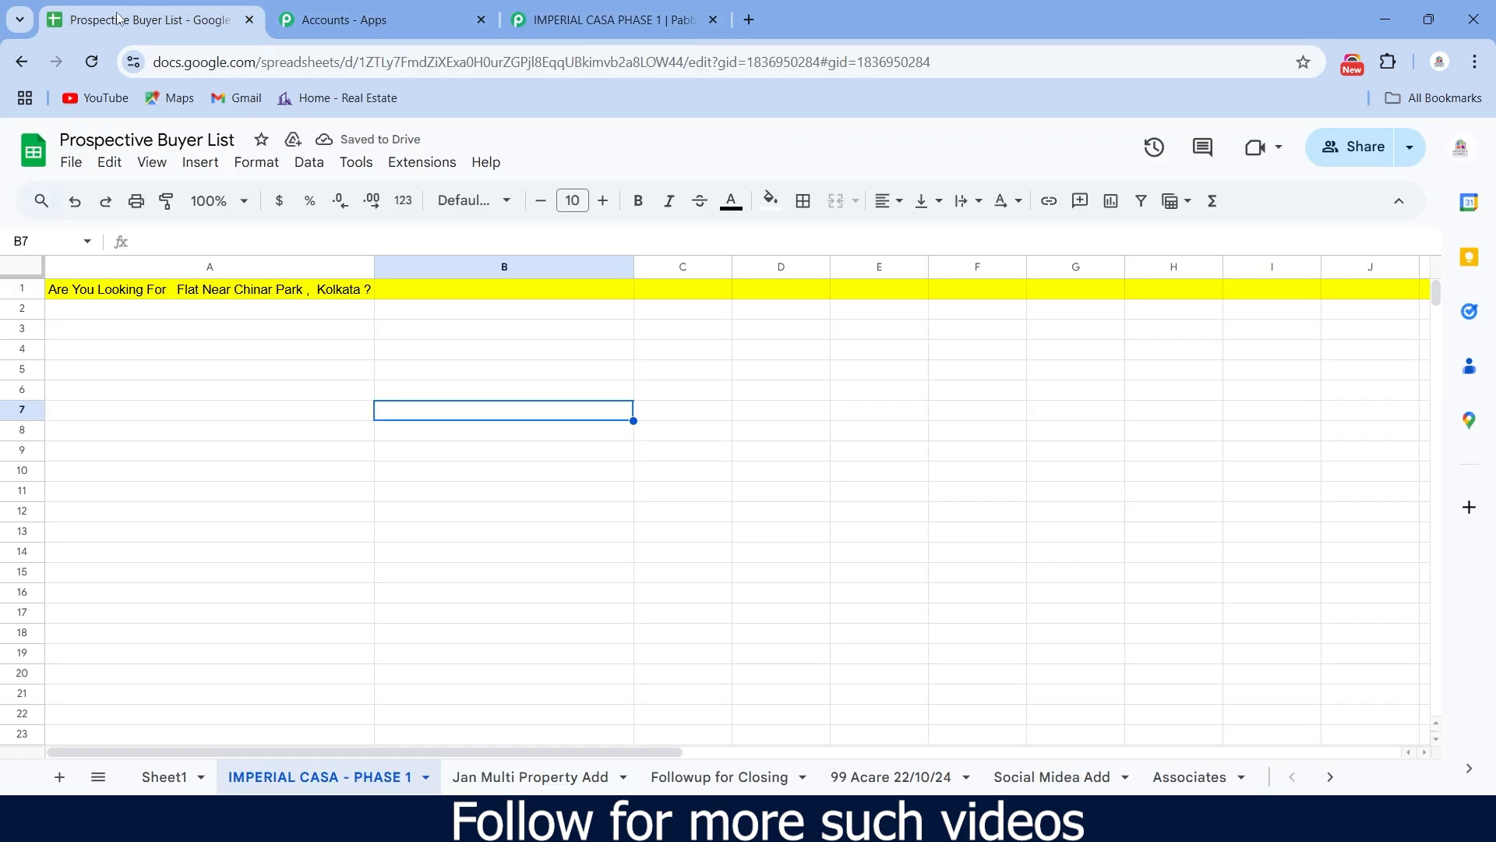
click(380, 293)
right_click(381, 292)
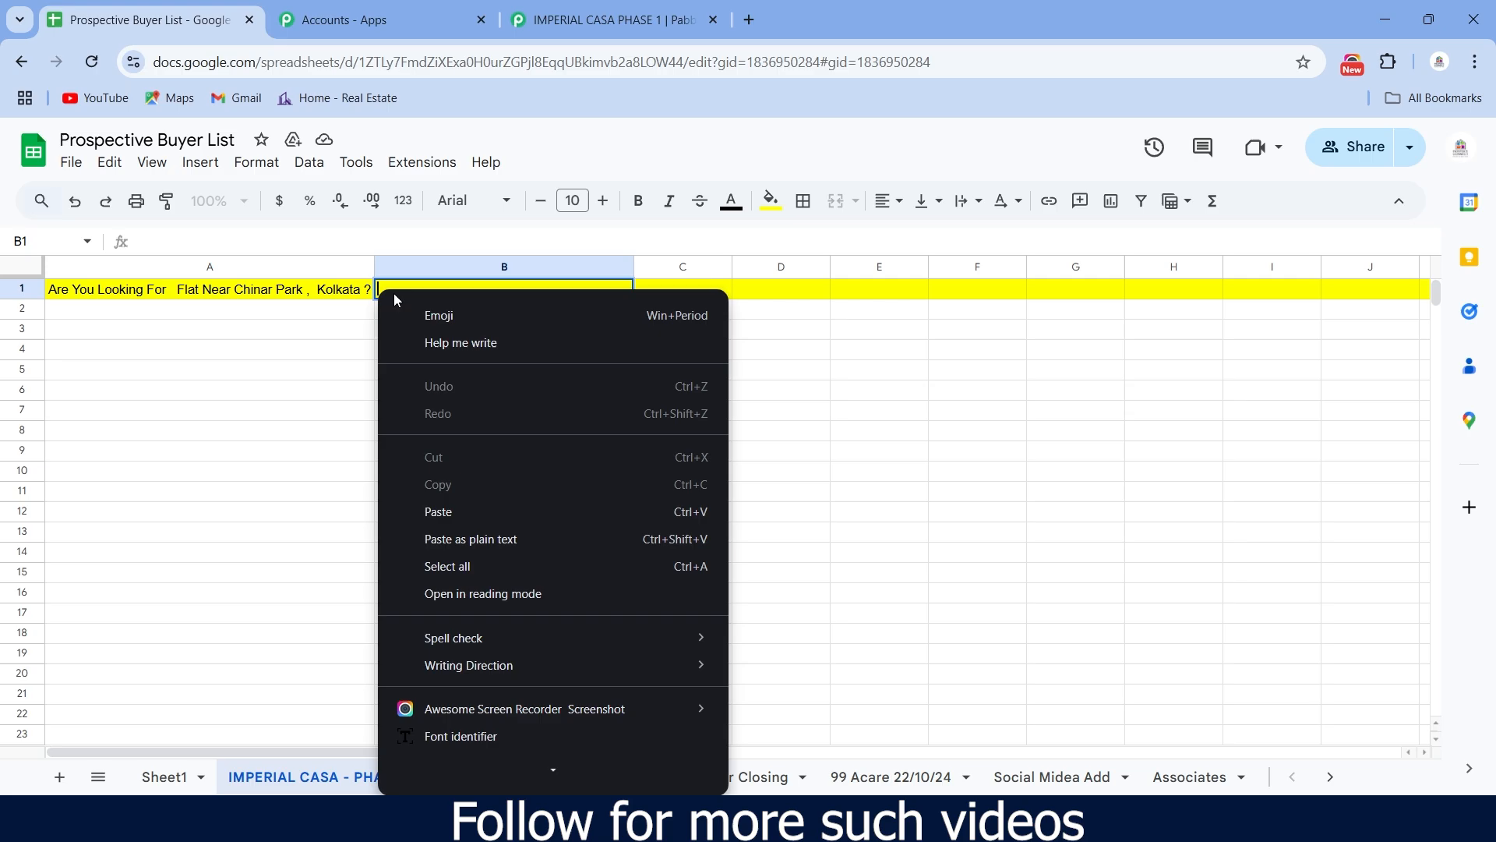
click(455, 518)
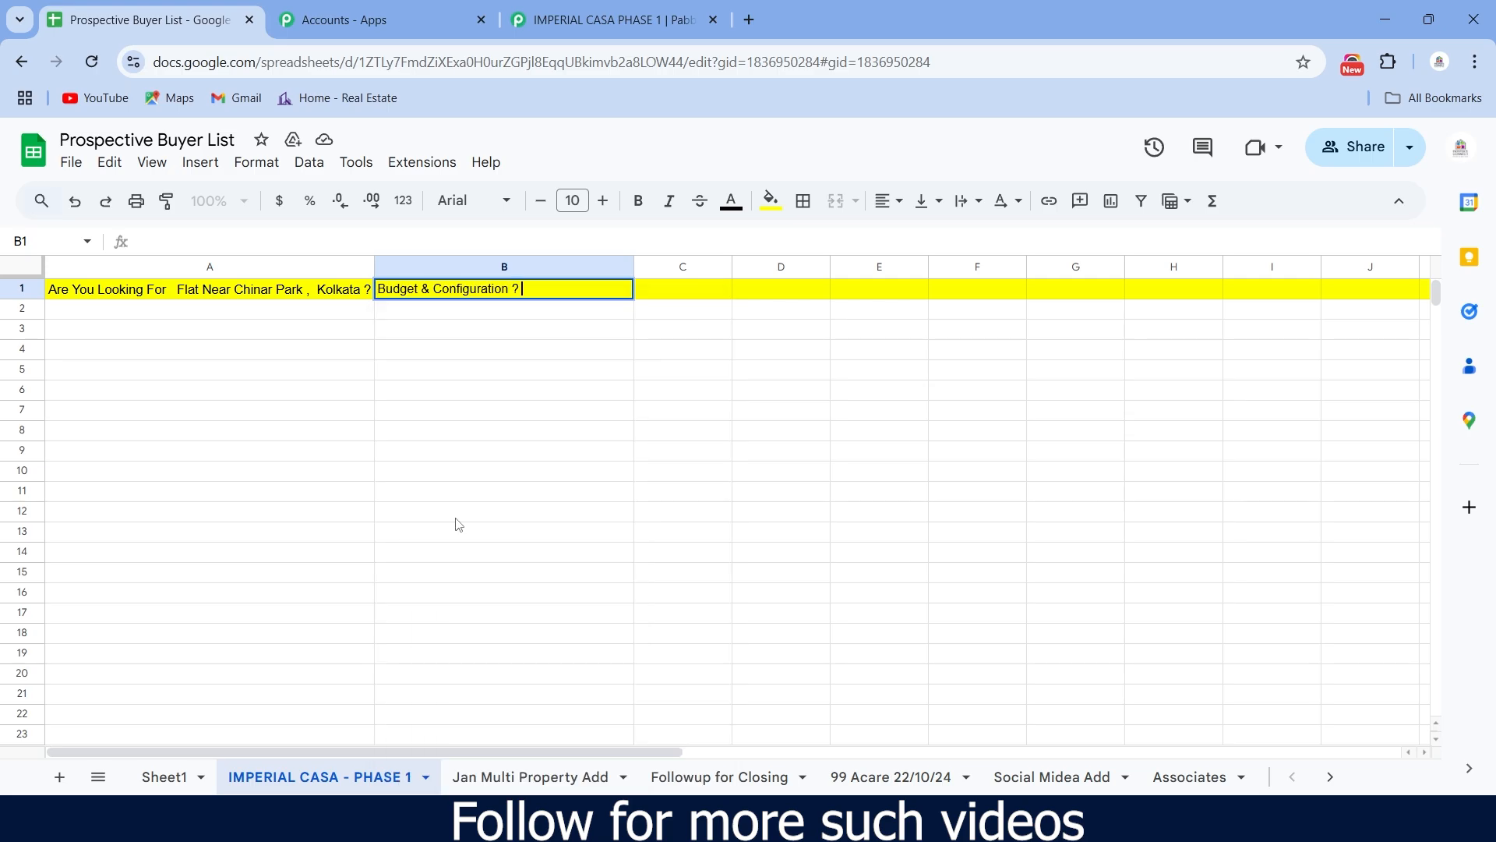
click(720, 296)
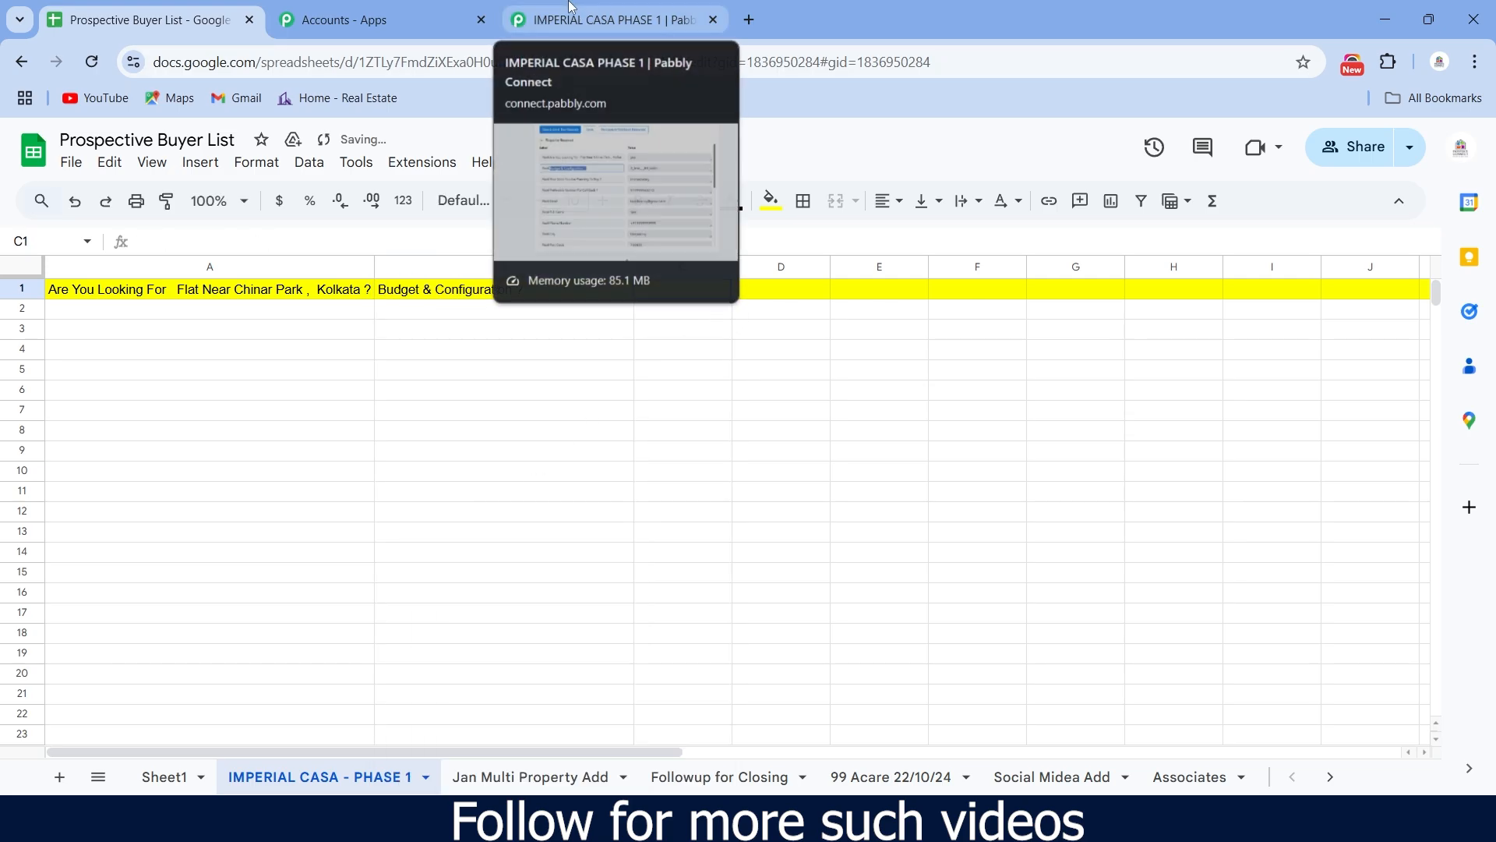
- Put the 'How Soon You Are Planning To Buy ?' label into C1 and widen column C
click(572, 9)
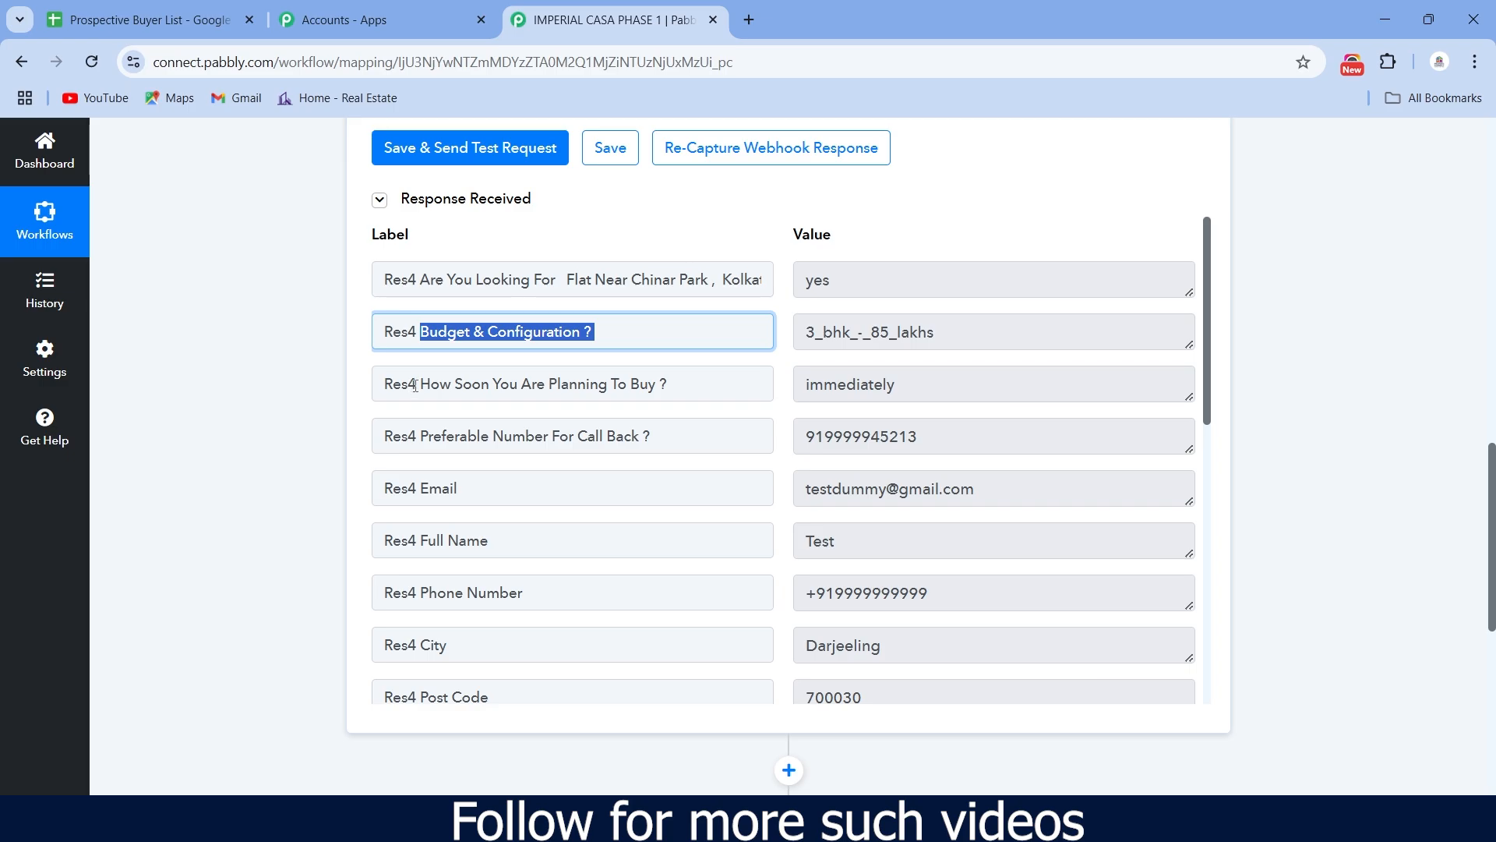
drag(422, 385, 663, 393)
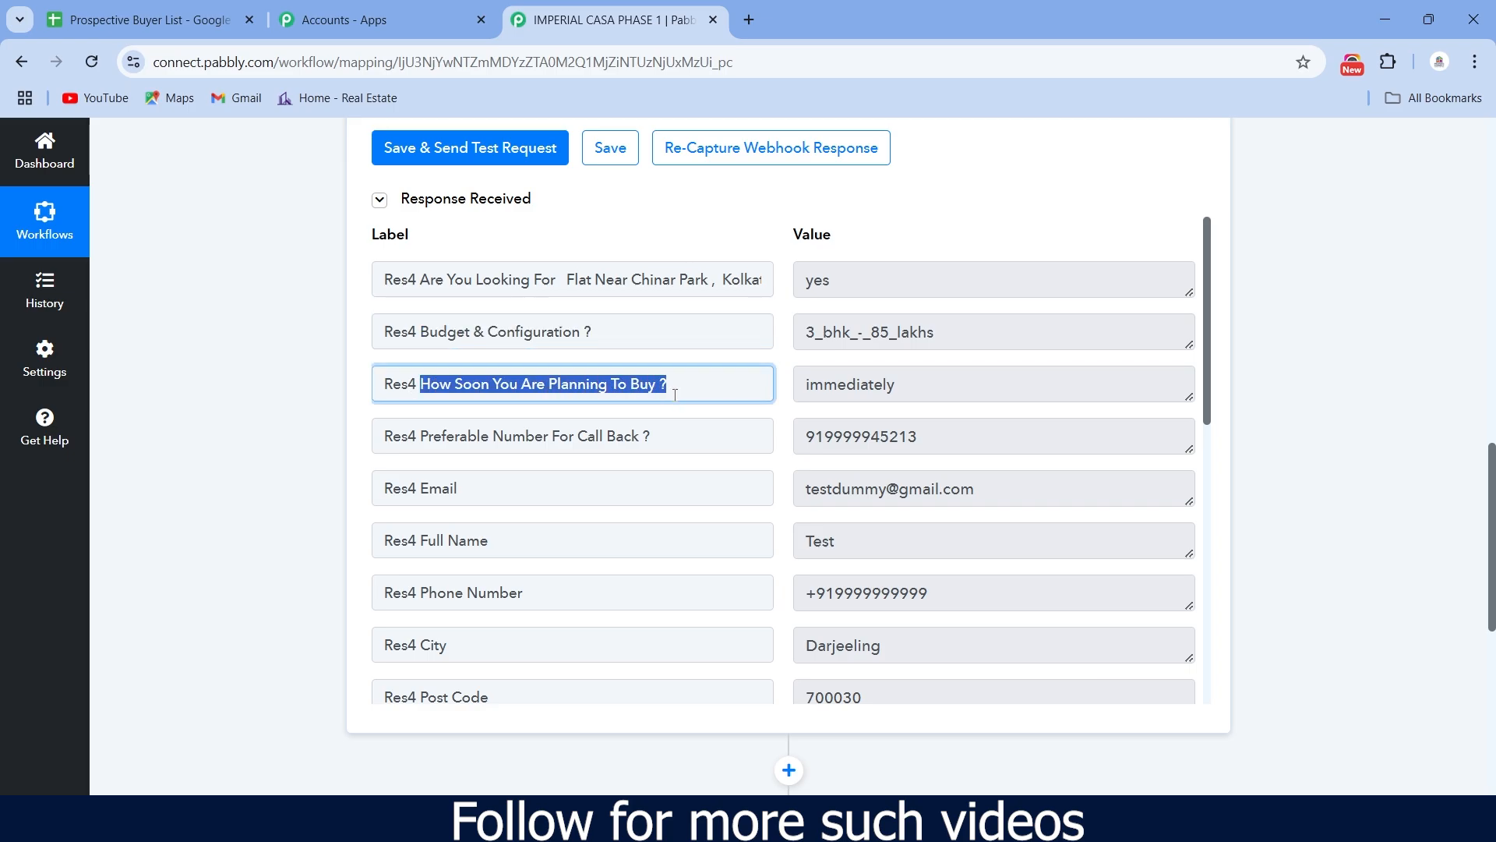
right_click(600, 385)
click(623, 406)
click(148, 19)
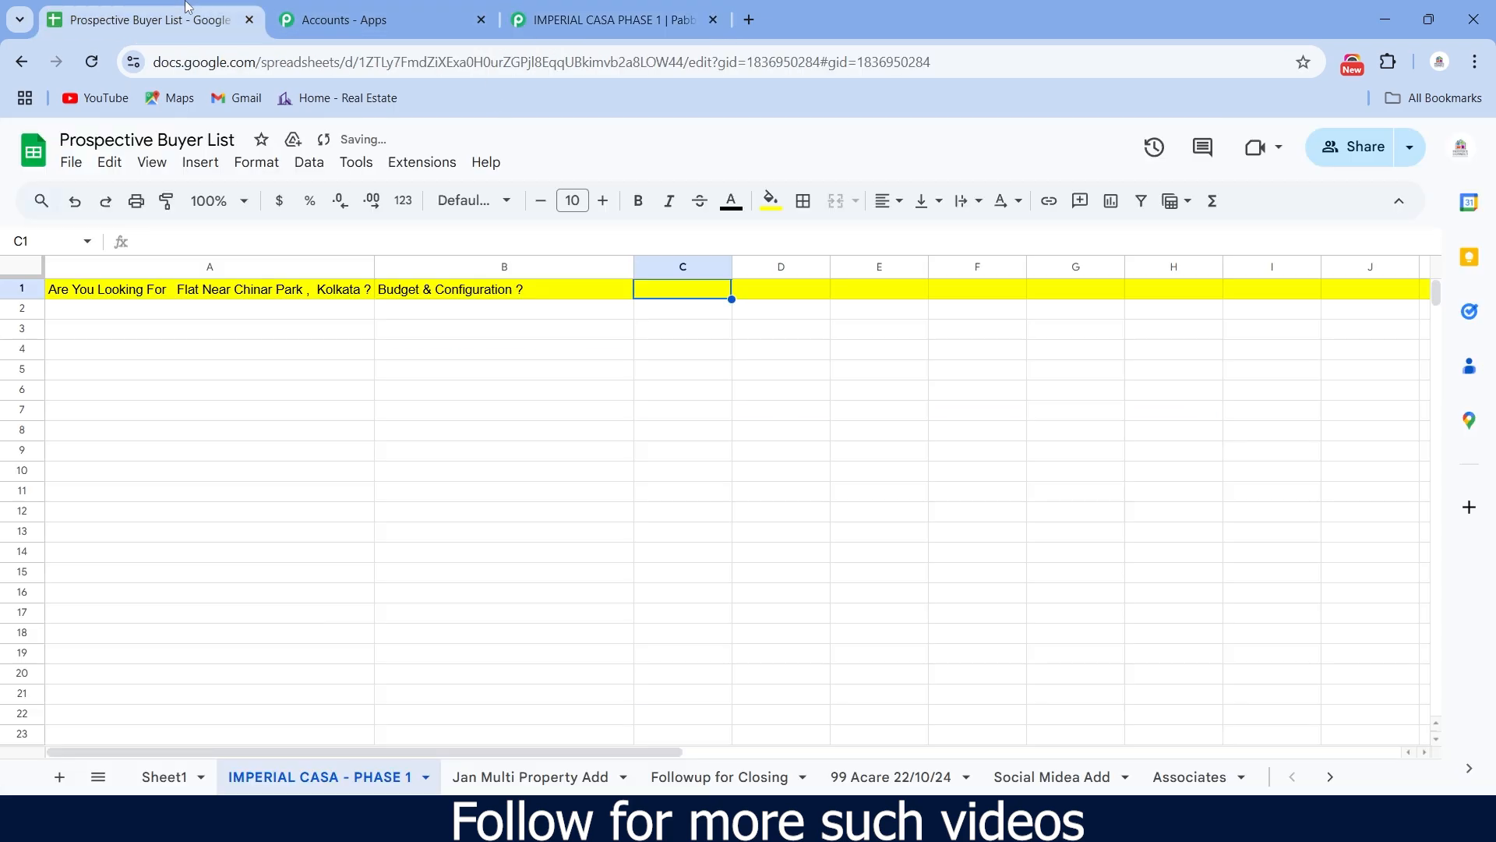
double_click(651, 297)
right_click(650, 294)
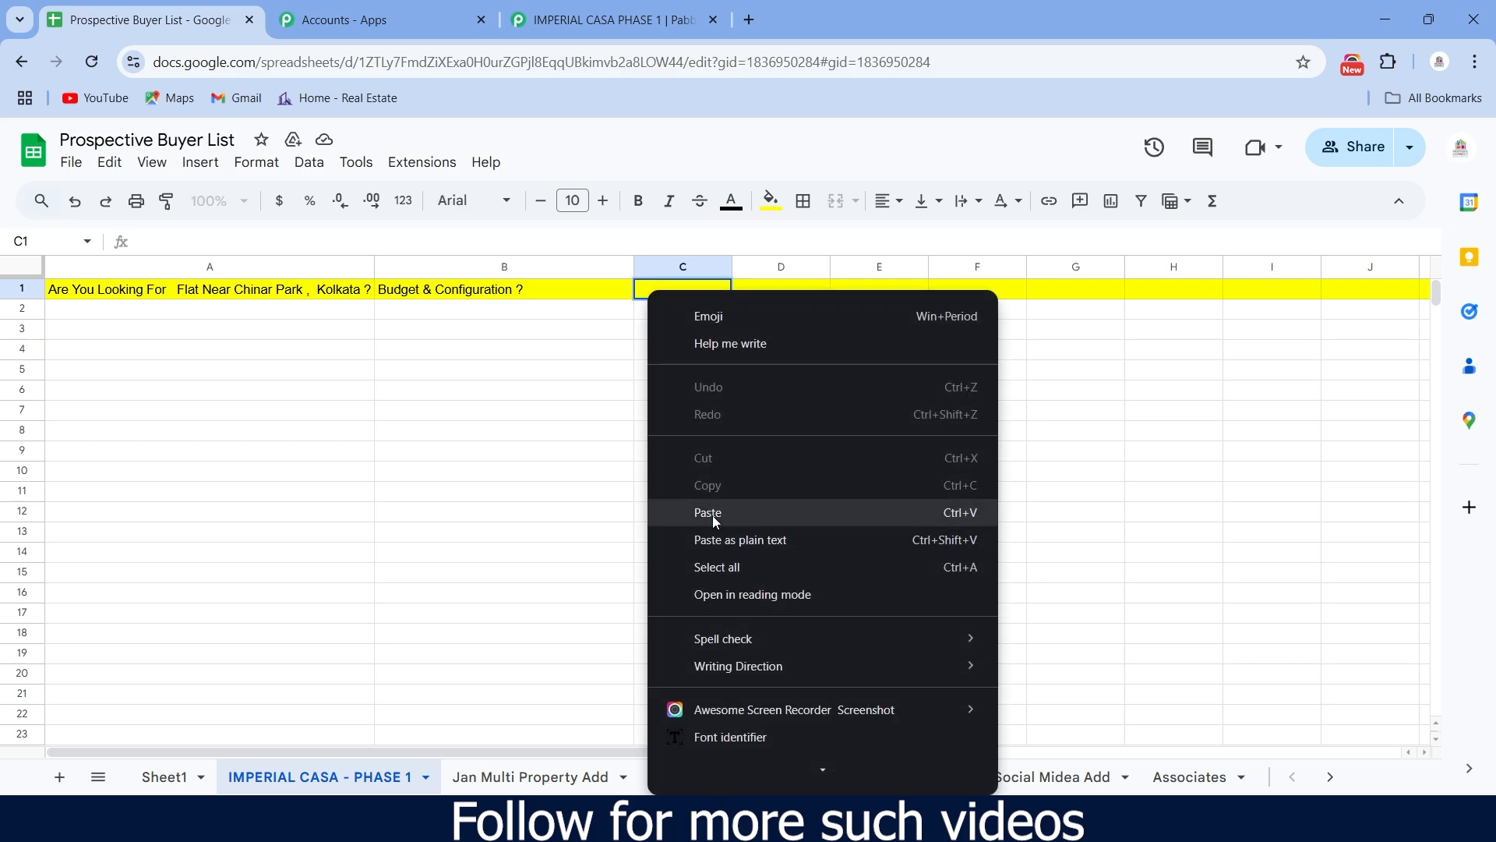
click(711, 517)
drag(732, 266, 860, 266)
click(900, 289)
- Put the 'Preferable Number For Call Back ?' label into D1 and widen column D
click(612, 21)
drag(422, 437, 648, 451)
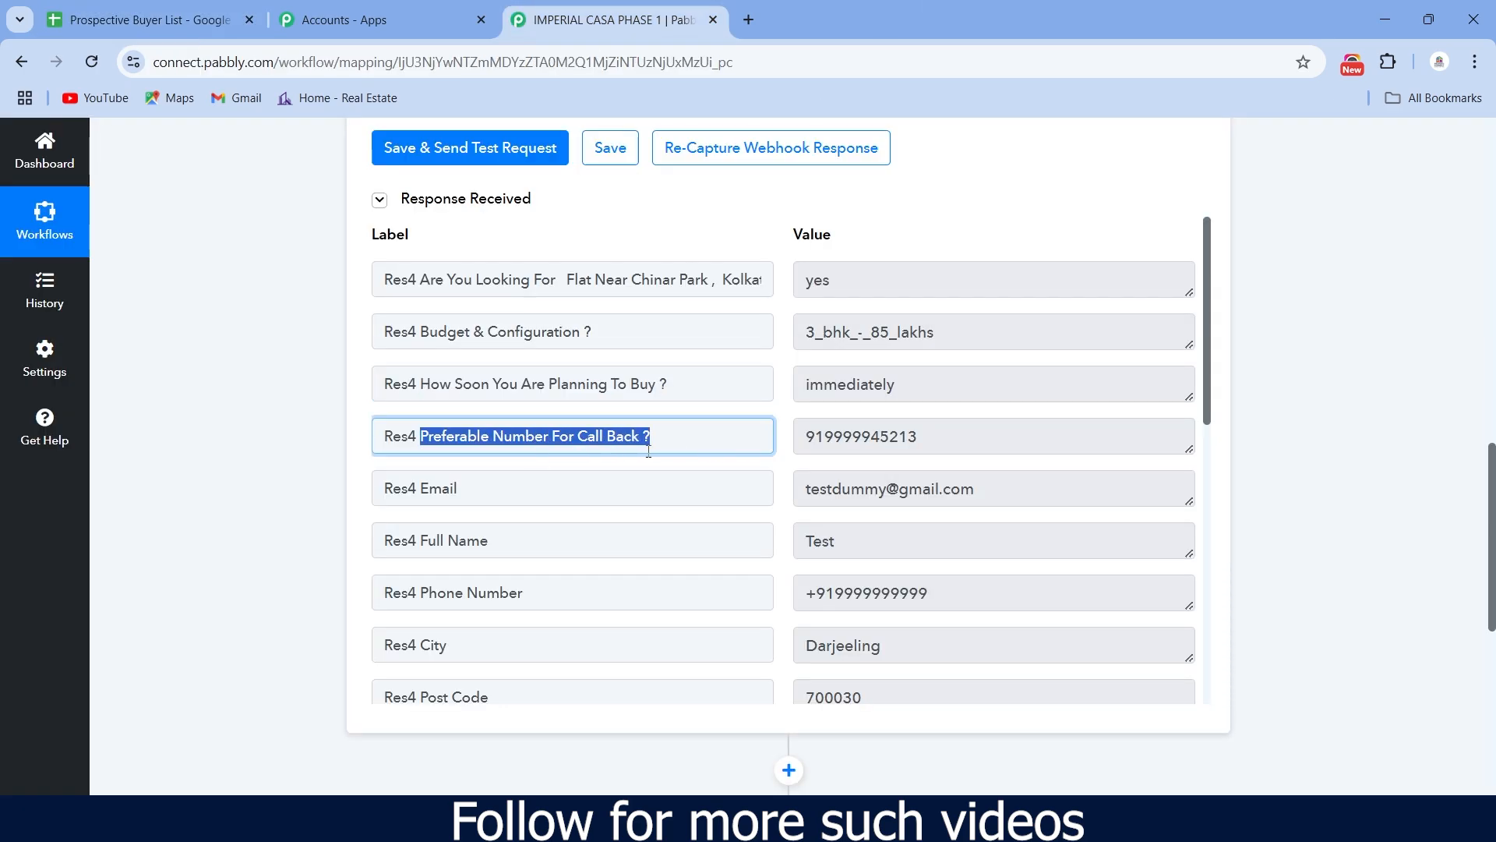
key(ctrl+c)
click(148, 19)
right_click(906, 289)
click(959, 601)
drag(951, 267, 1079, 267)
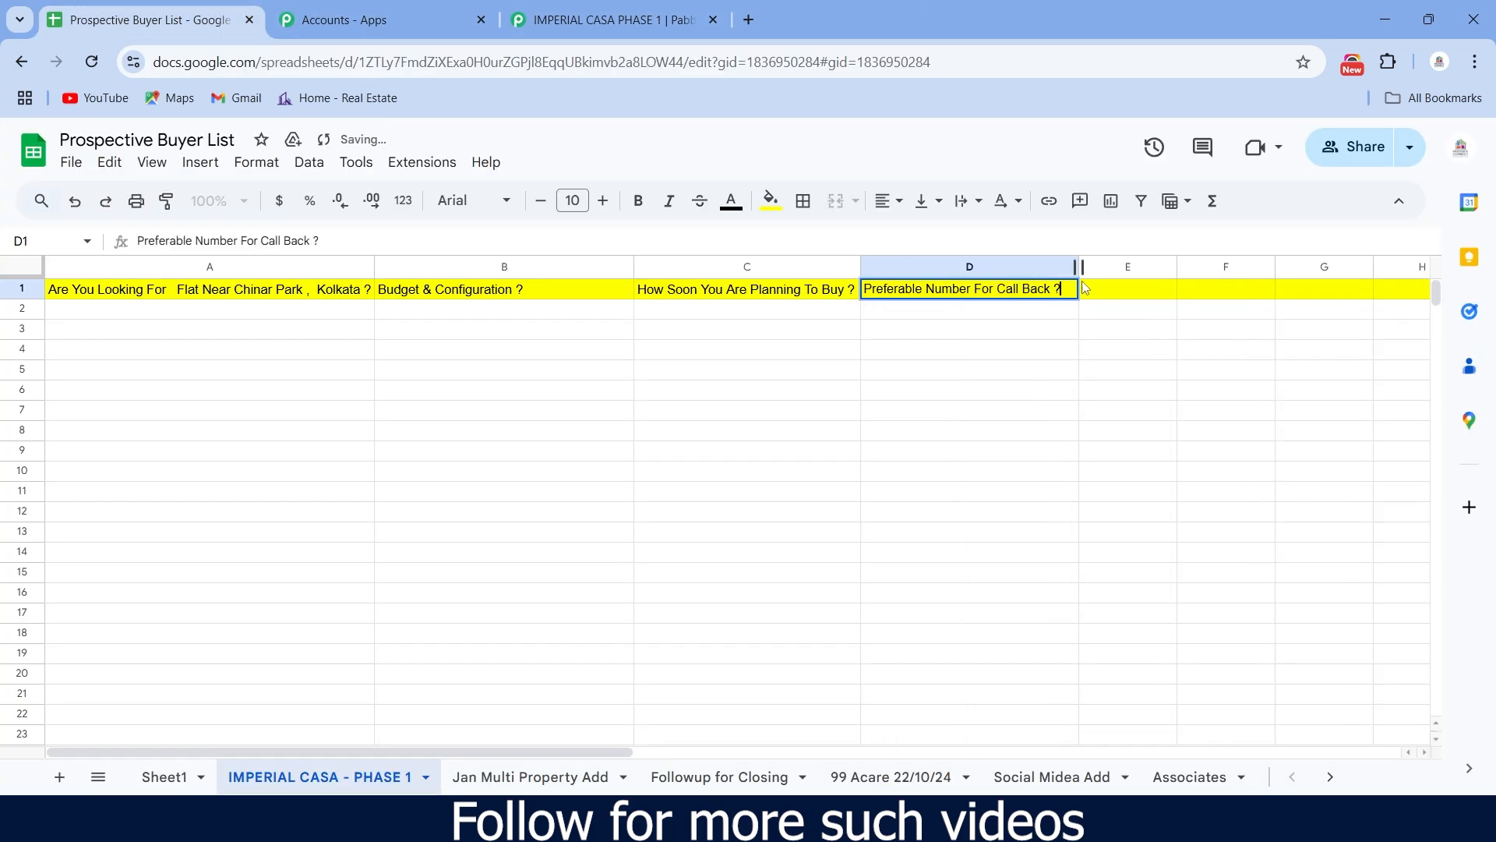
click(1128, 289)
drag(433, 753, 586, 753)
- Copy the Email label from Pabbly into cell E1
click(612, 20)
drag(417, 489, 461, 491)
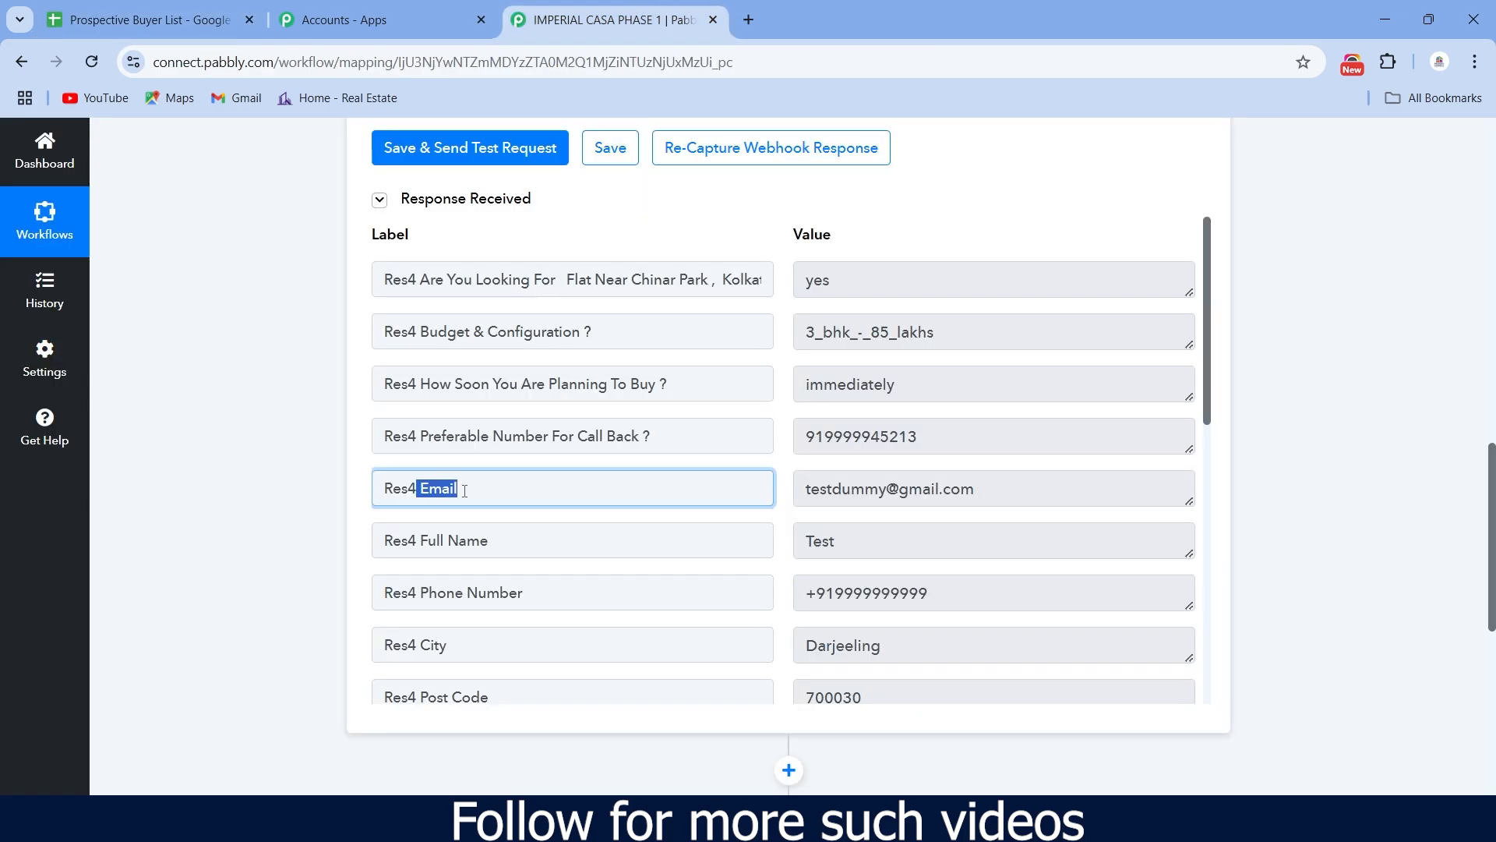
right_click(441, 495)
click(498, 325)
click(152, 20)
right_click(732, 289)
click(775, 277)
click(862, 288)
- Copy the Full Name label from Pabbly into cell F1
click(612, 20)
mouse_move(489, 542)
mouse_down()
mouse_move(424, 540)
mouse_move(494, 541)
mouse_up()
right_click(478, 540)
click(540, 269)
click(148, 19)
double_click(831, 289)
right_click(831, 289)
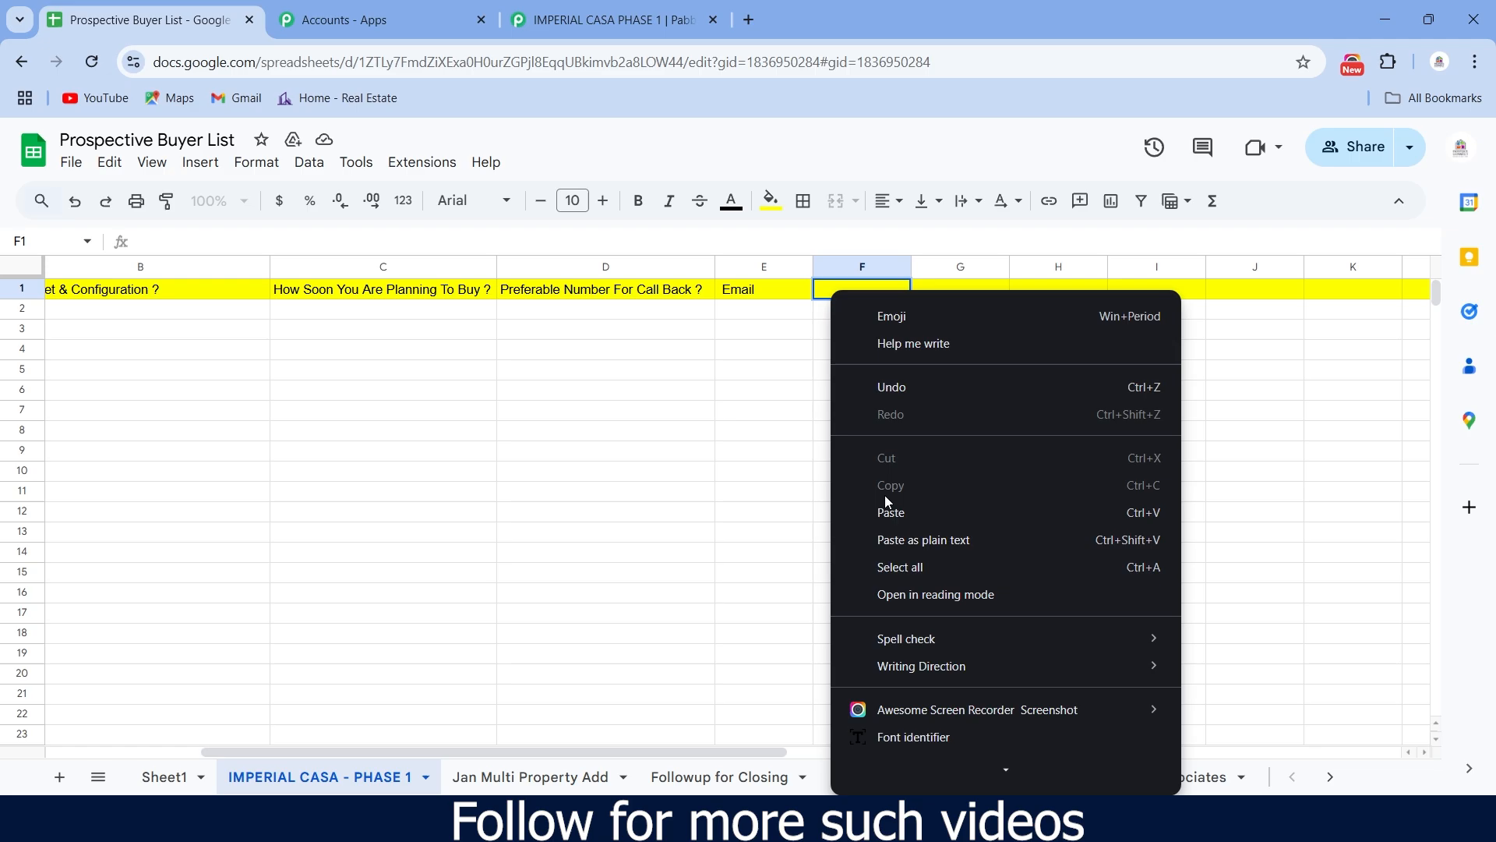
click(889, 511)
- Add the Phone Number header in G1 and City in H1
click(612, 20)
drag(527, 594, 450, 549)
right_click(476, 593)
click(538, 321)
click(148, 19)
right_click(949, 289)
click(985, 277)
click(1071, 289)
click(612, 21)
click(148, 20)
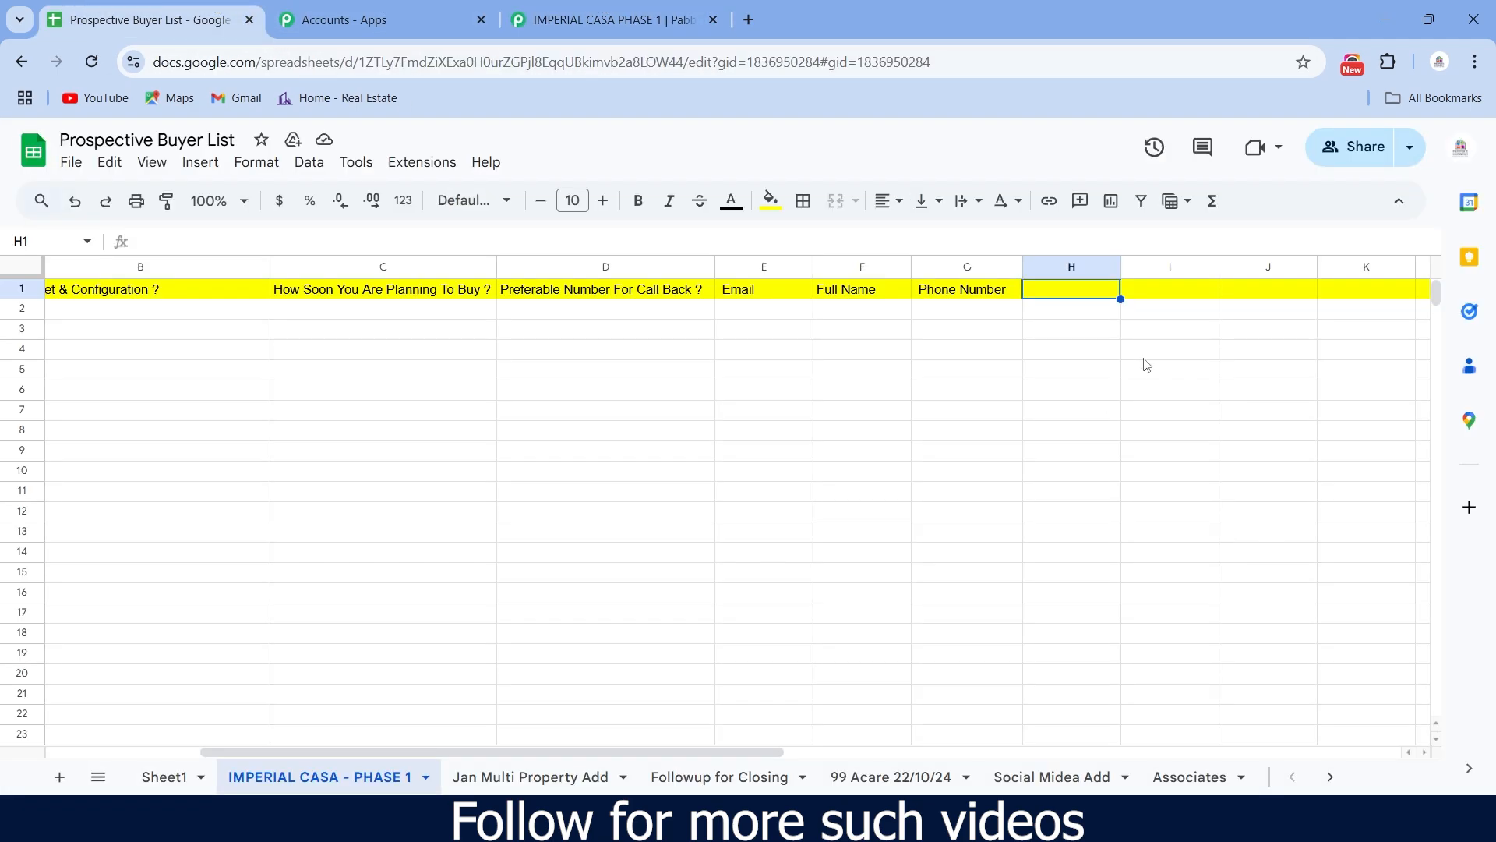
right_click(1080, 293)
click(1139, 513)
- Copy the Post Code label from Pabbly into cell I1
click(612, 20)
drag(489, 405, 415, 404)
right_click(445, 404)
click(501, 432)
click(148, 20)
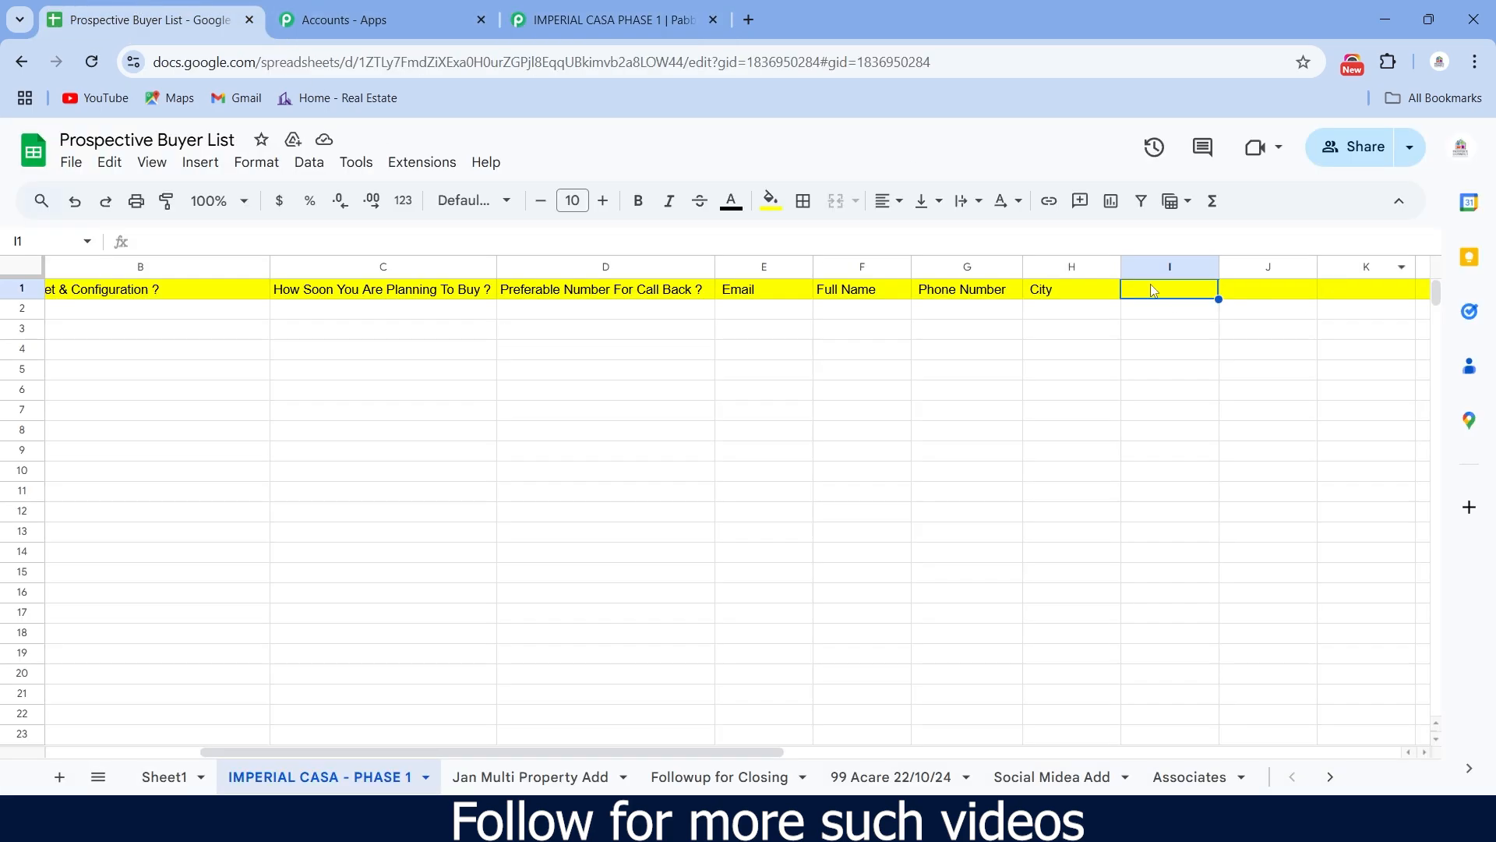
right_click(1151, 286)
click(863, 510)
- Freeze row 1 so the headers stay in place
right_click(23, 289)
mouse_move(117, 772)
click(414, 608)
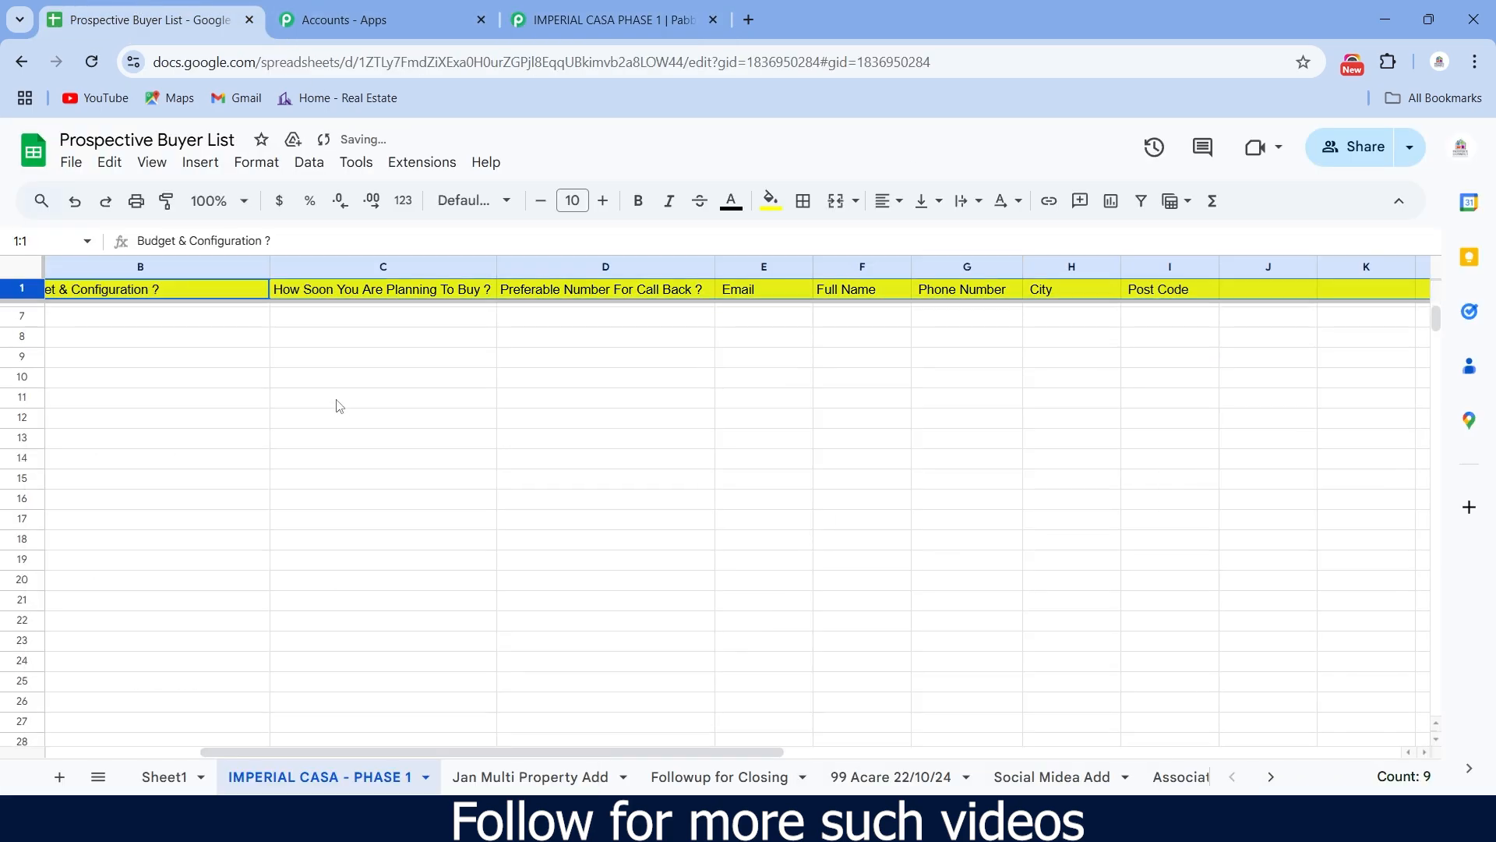
drag(374, 752, 210, 752)
scroll(354, 387, down, 7)
scroll(354, 388, up, 7)
click(545, 313)
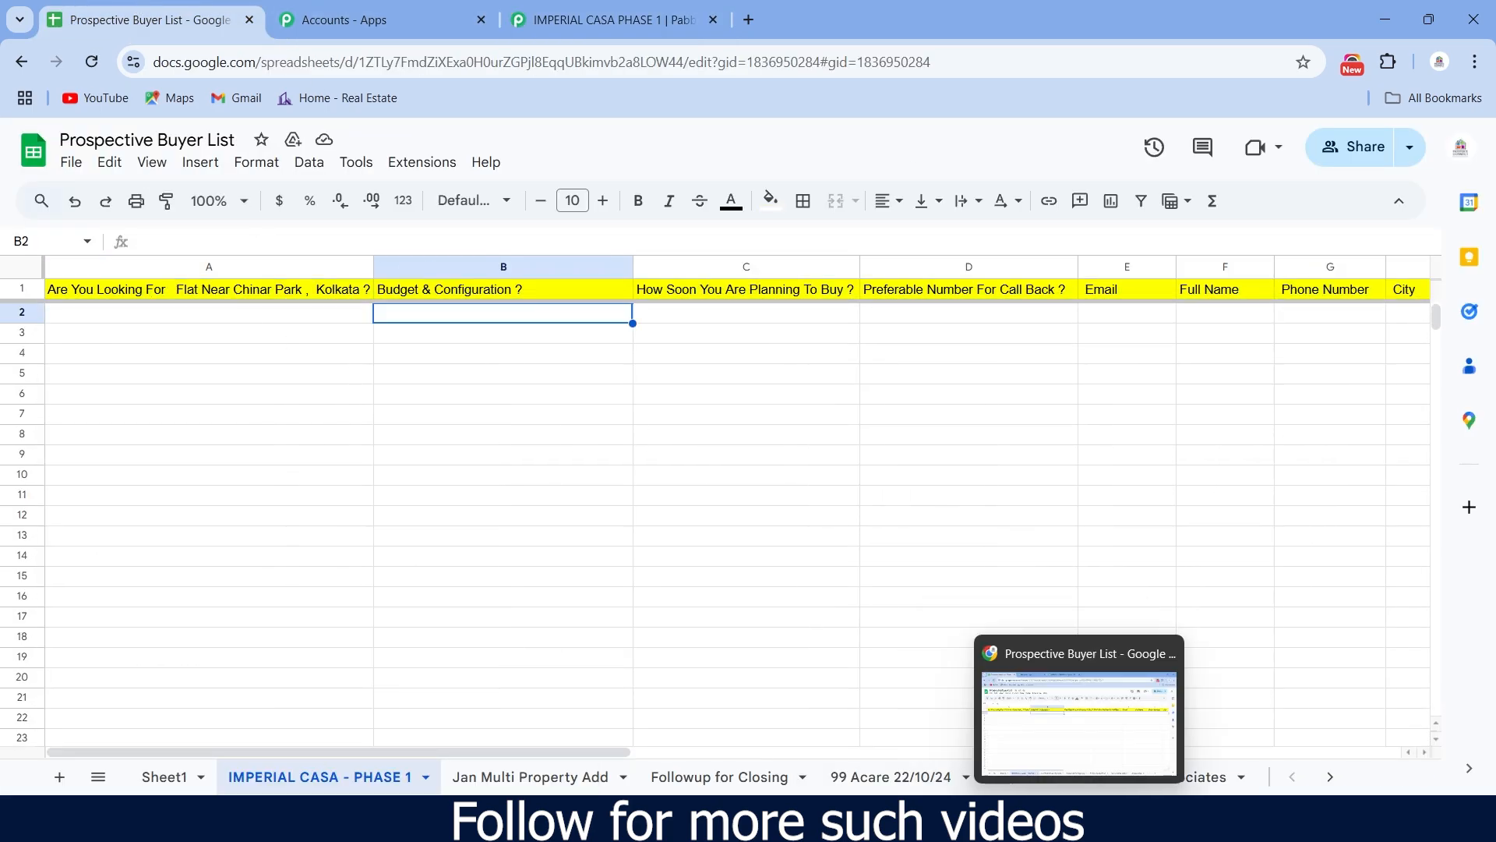
- Expand the Google Sheets Add New Row action and start connecting an account
click(612, 20)
scroll(647, 499, down, 10)
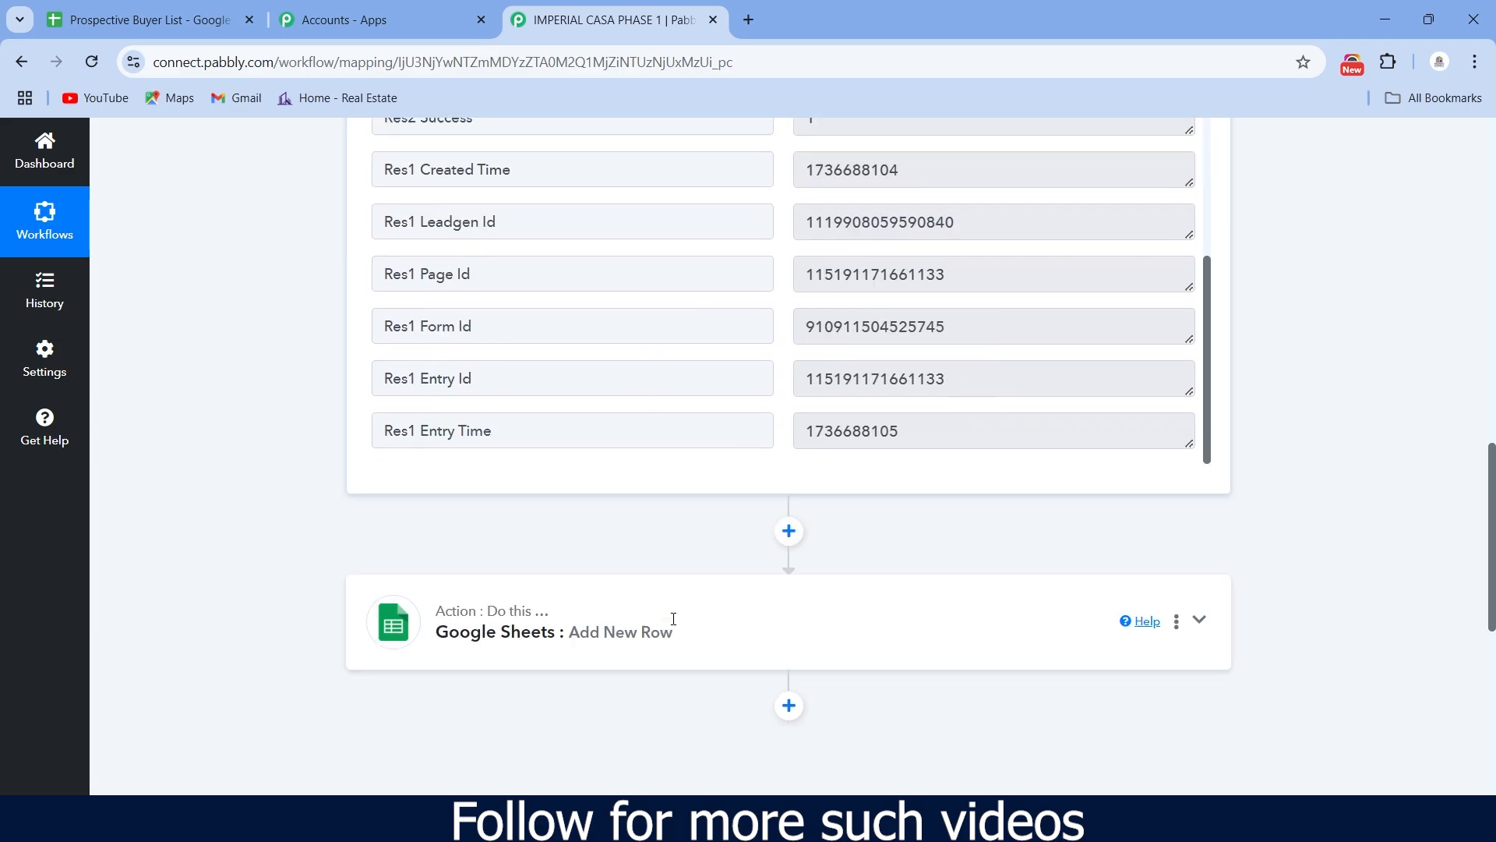
click(658, 384)
scroll(624, 398, up, 3)
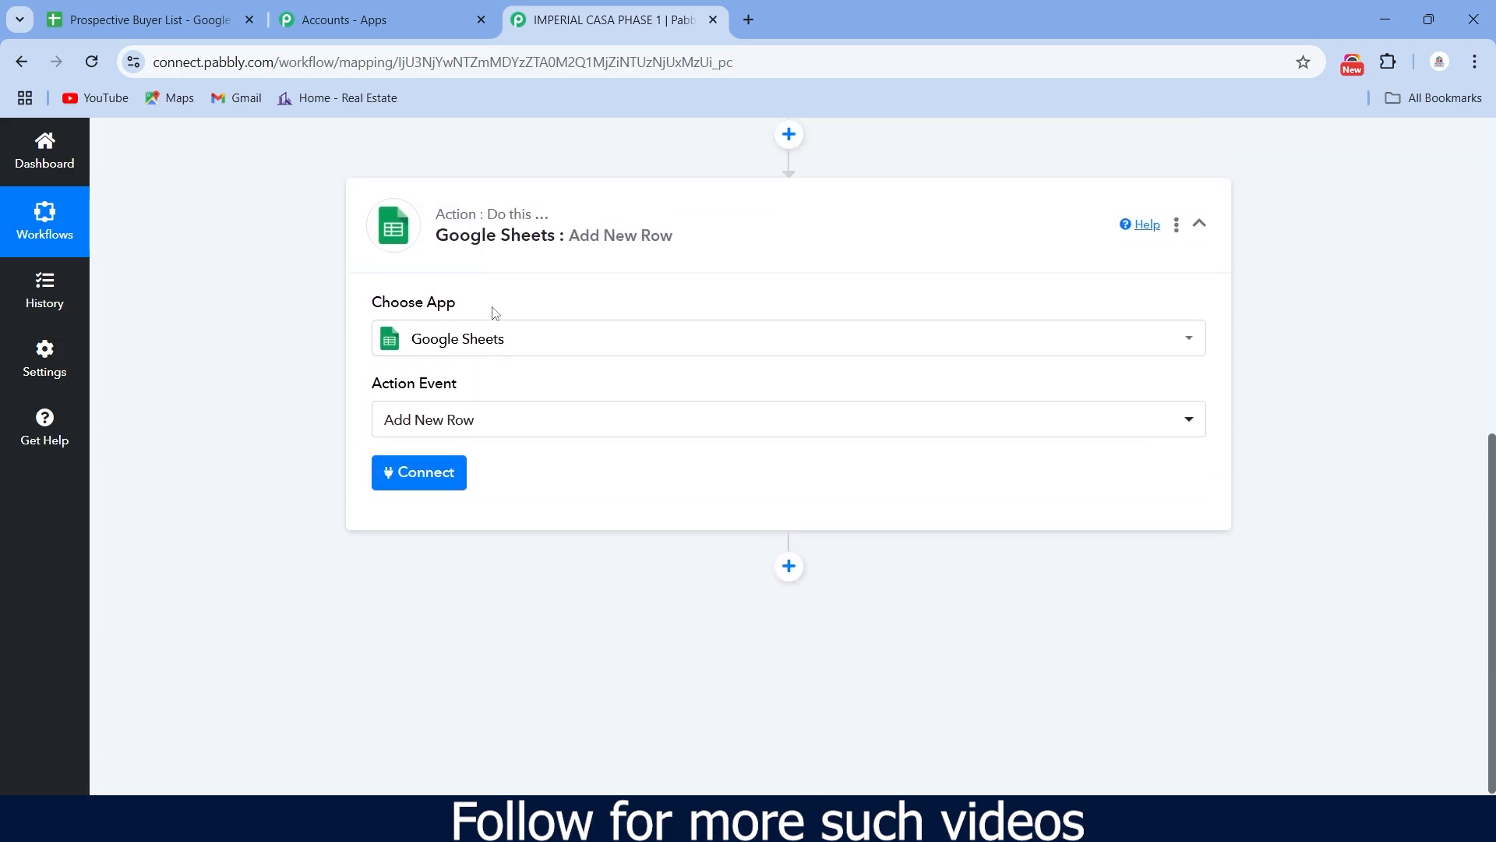
click(437, 589)
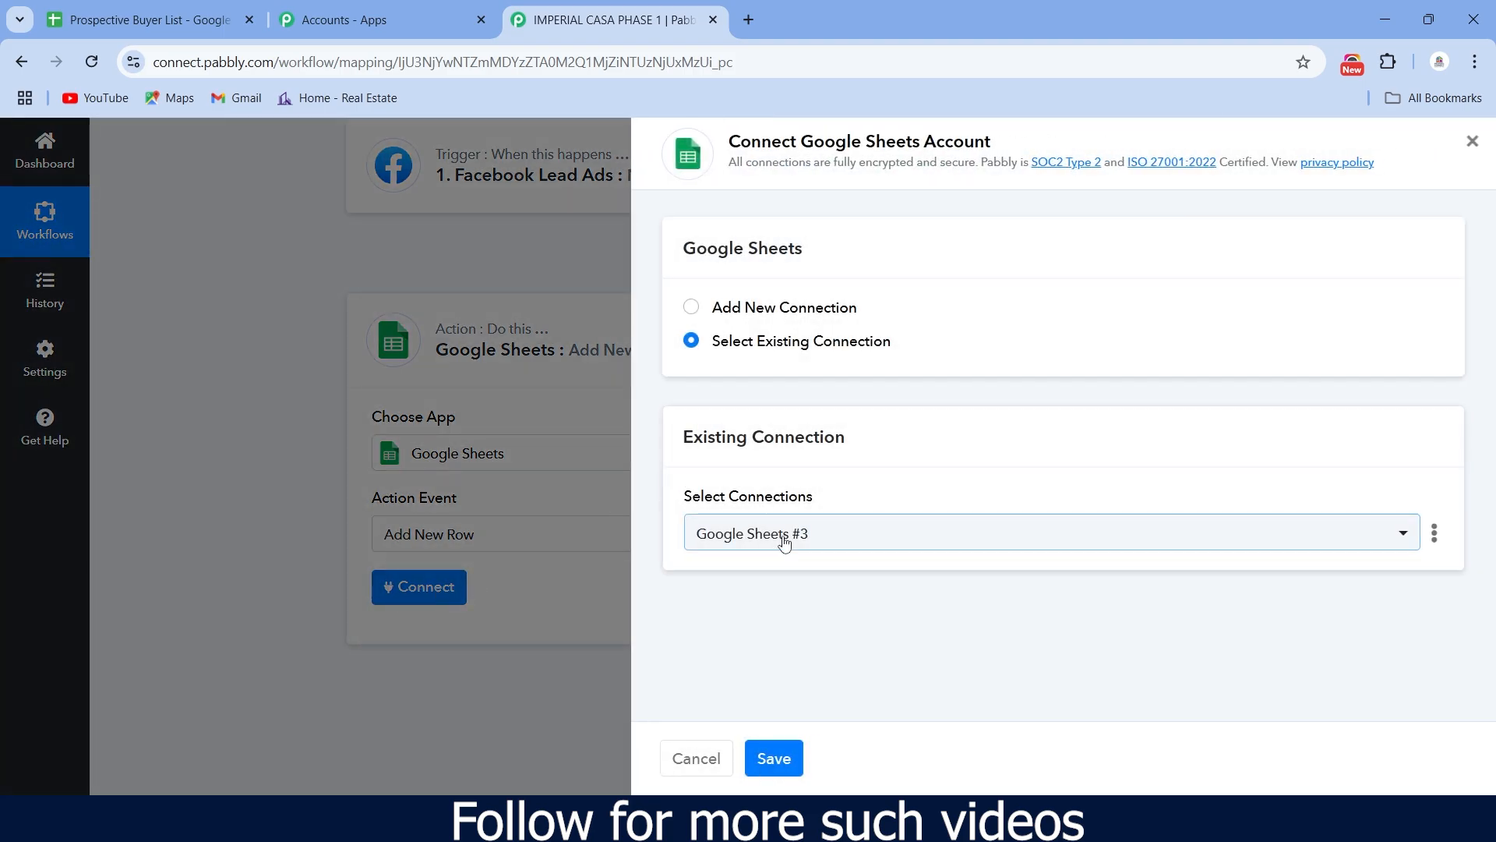
click(1401, 534)
- Create a new Google Sheets connection by signing in with Google and granting access
scroll(1256, 556, down, 1)
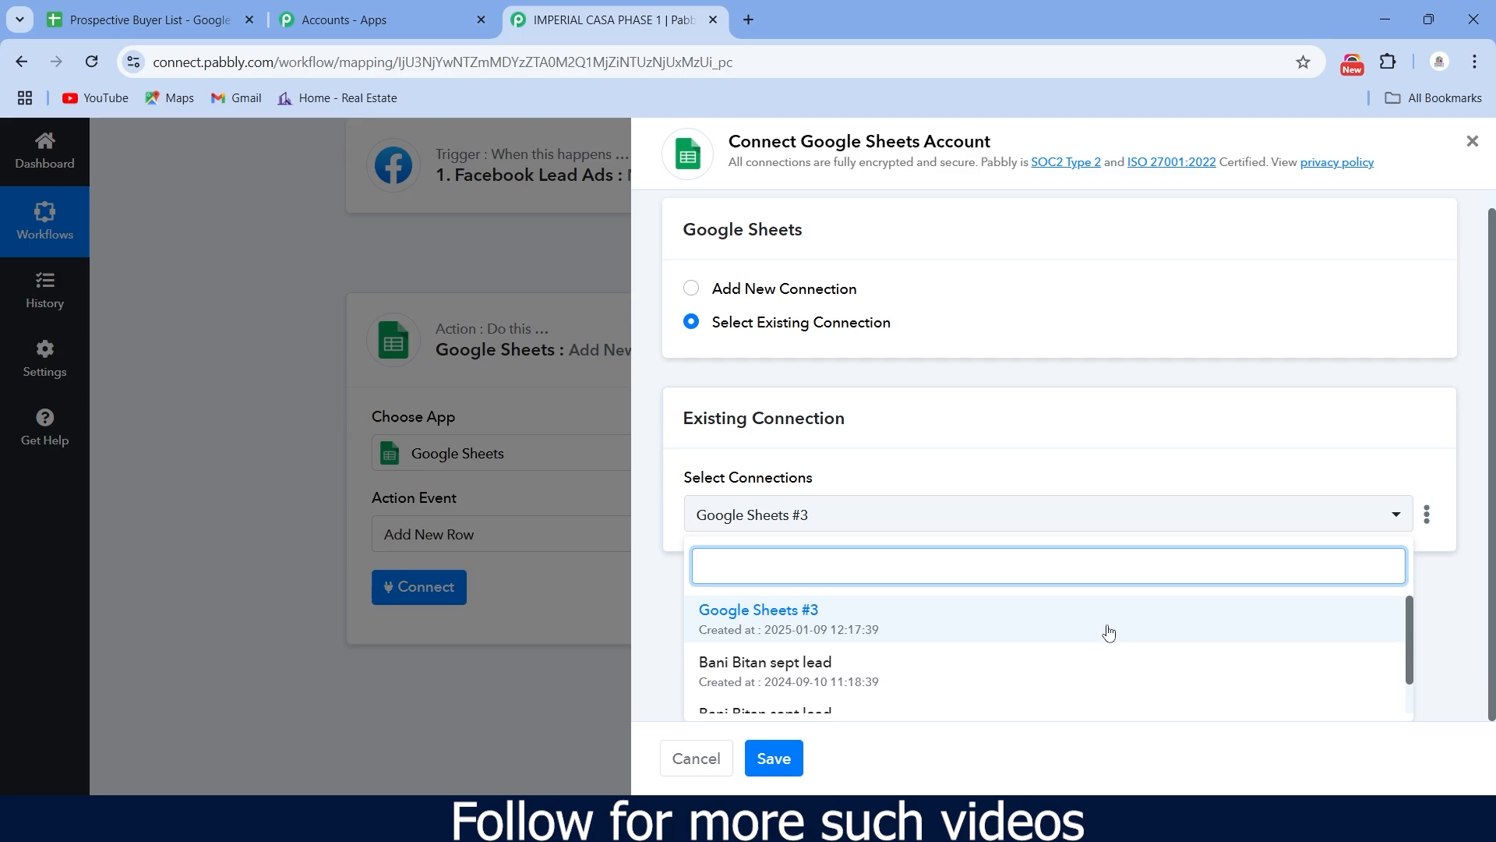
scroll(1093, 632, down, 1)
scroll(1093, 630, up, 1)
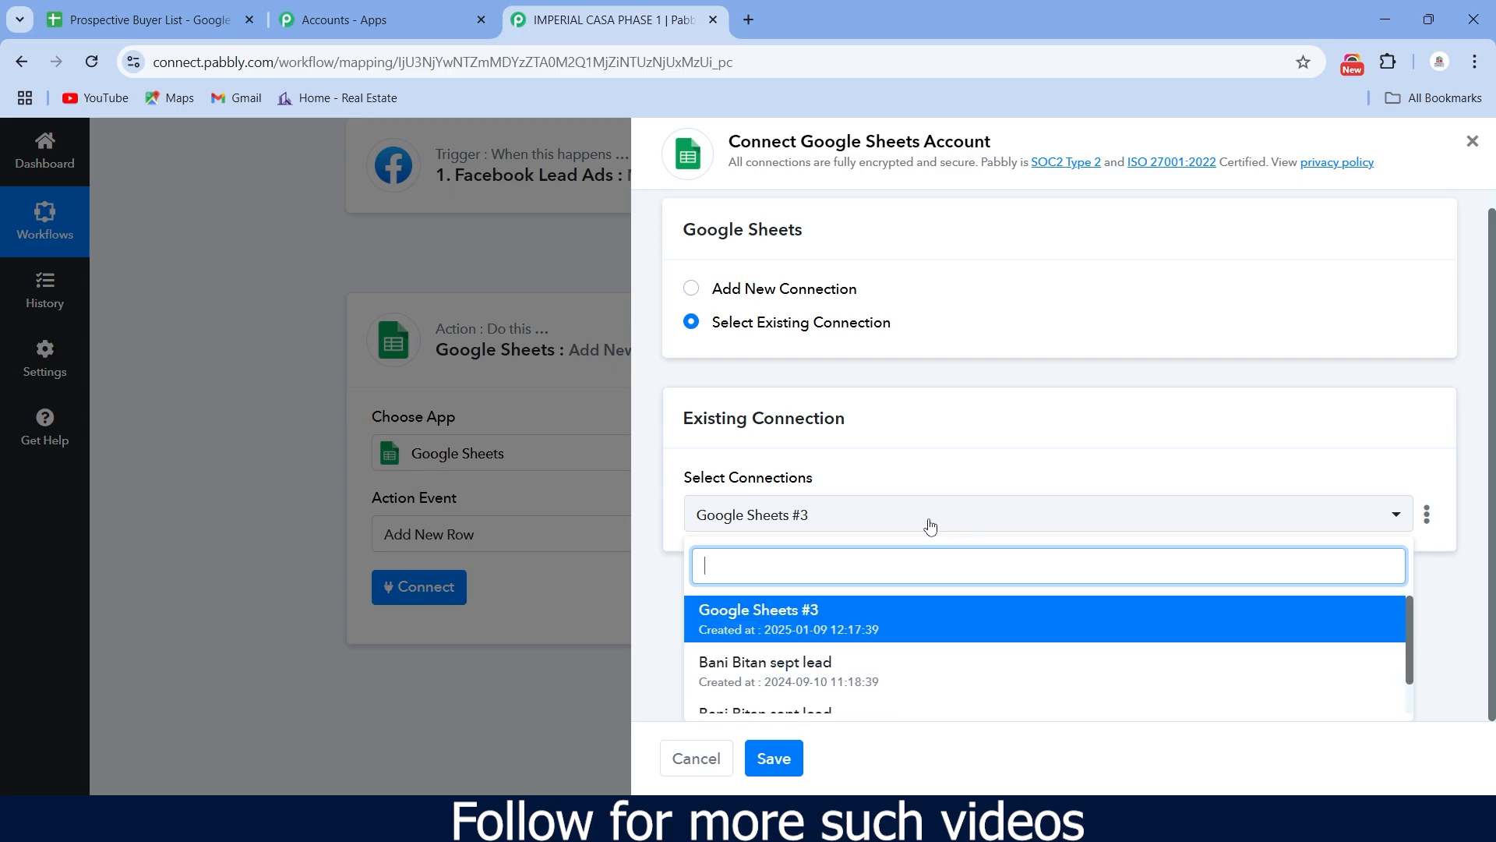
click(727, 267)
click(691, 307)
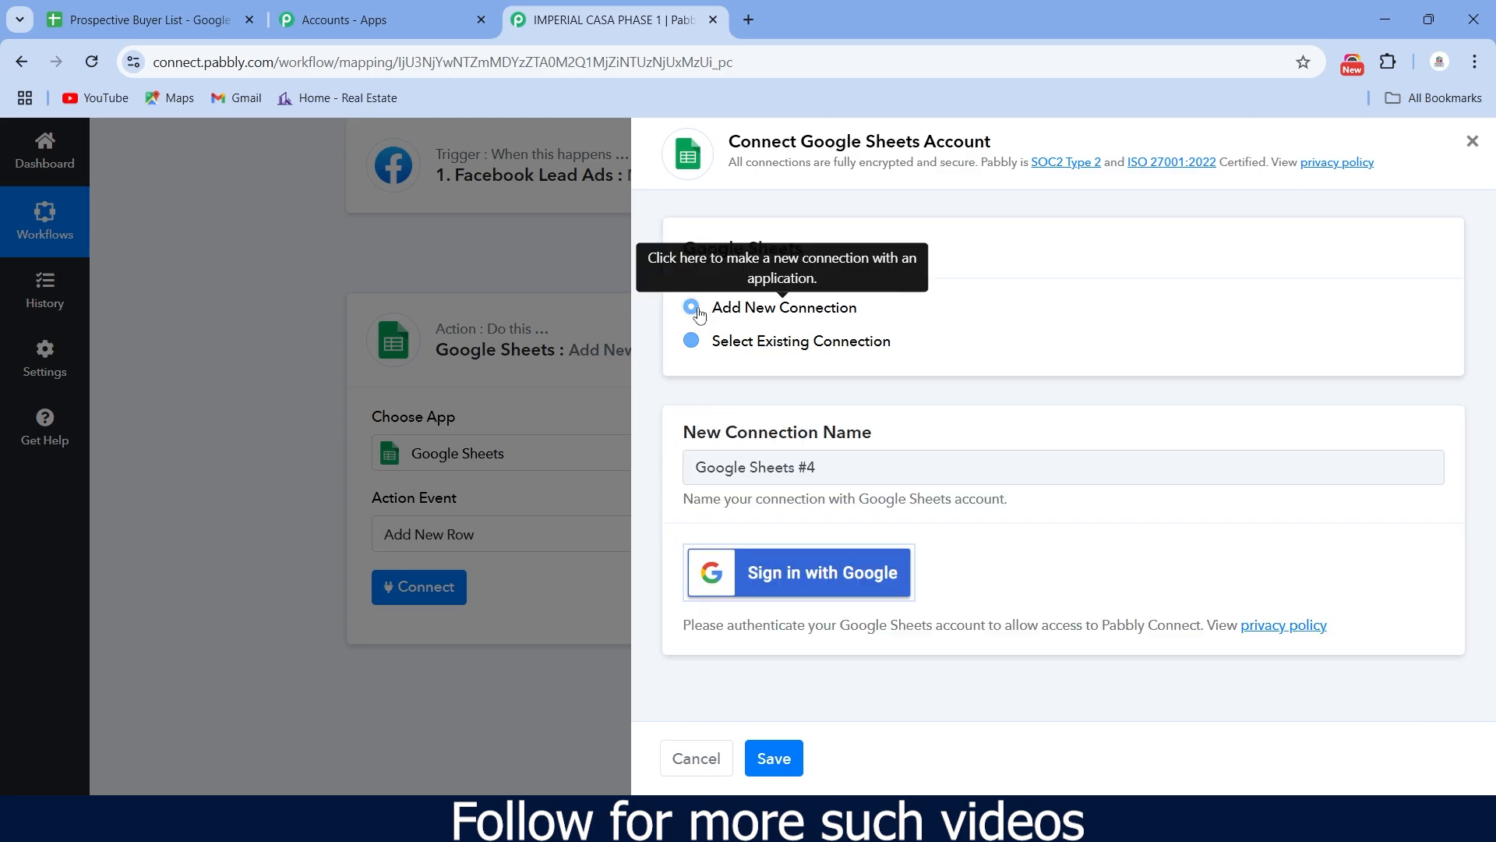
click(850, 586)
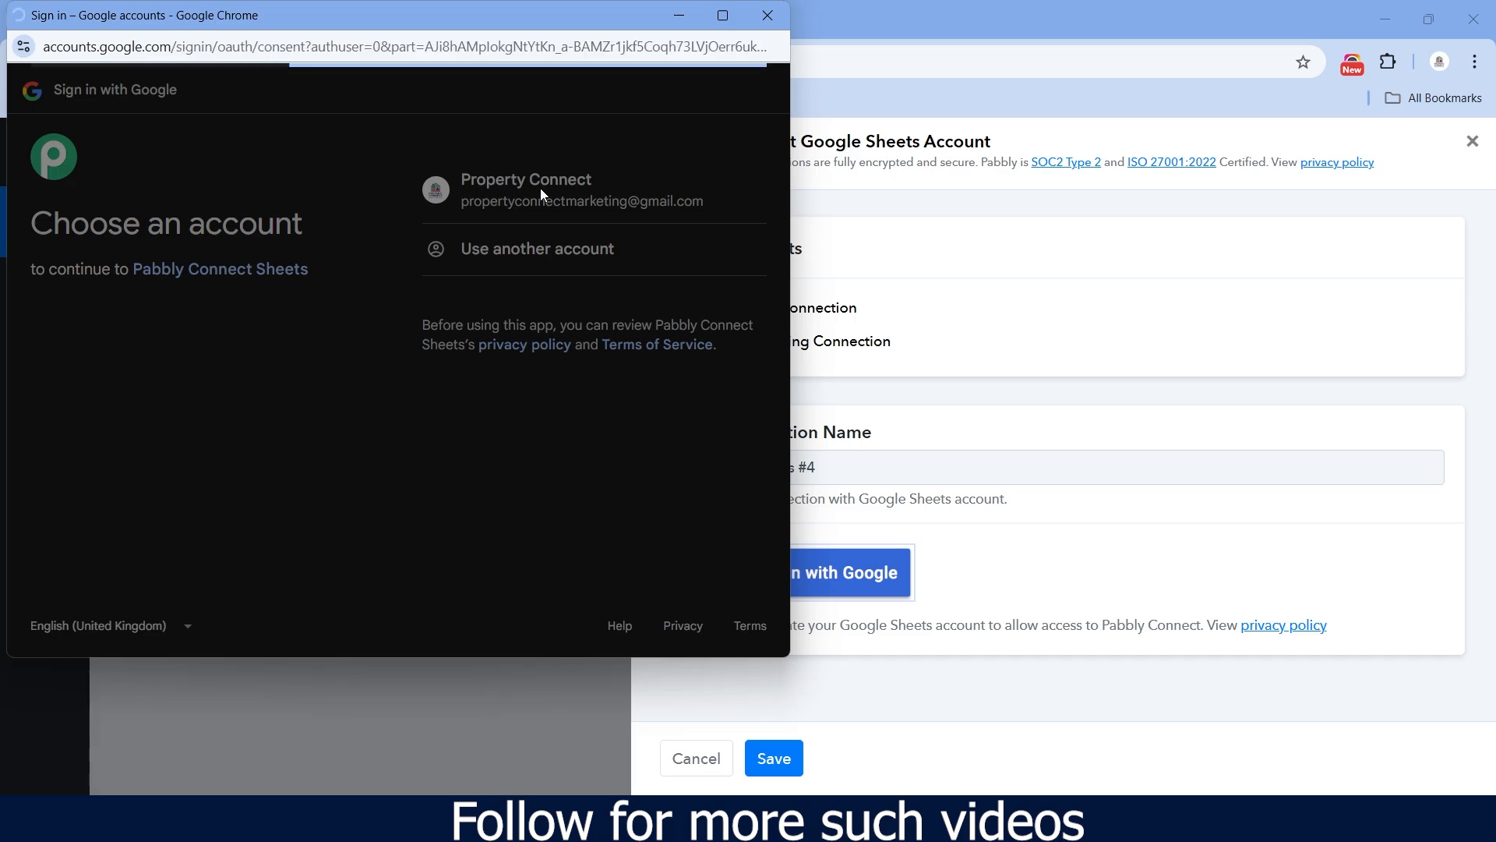
click(659, 593)
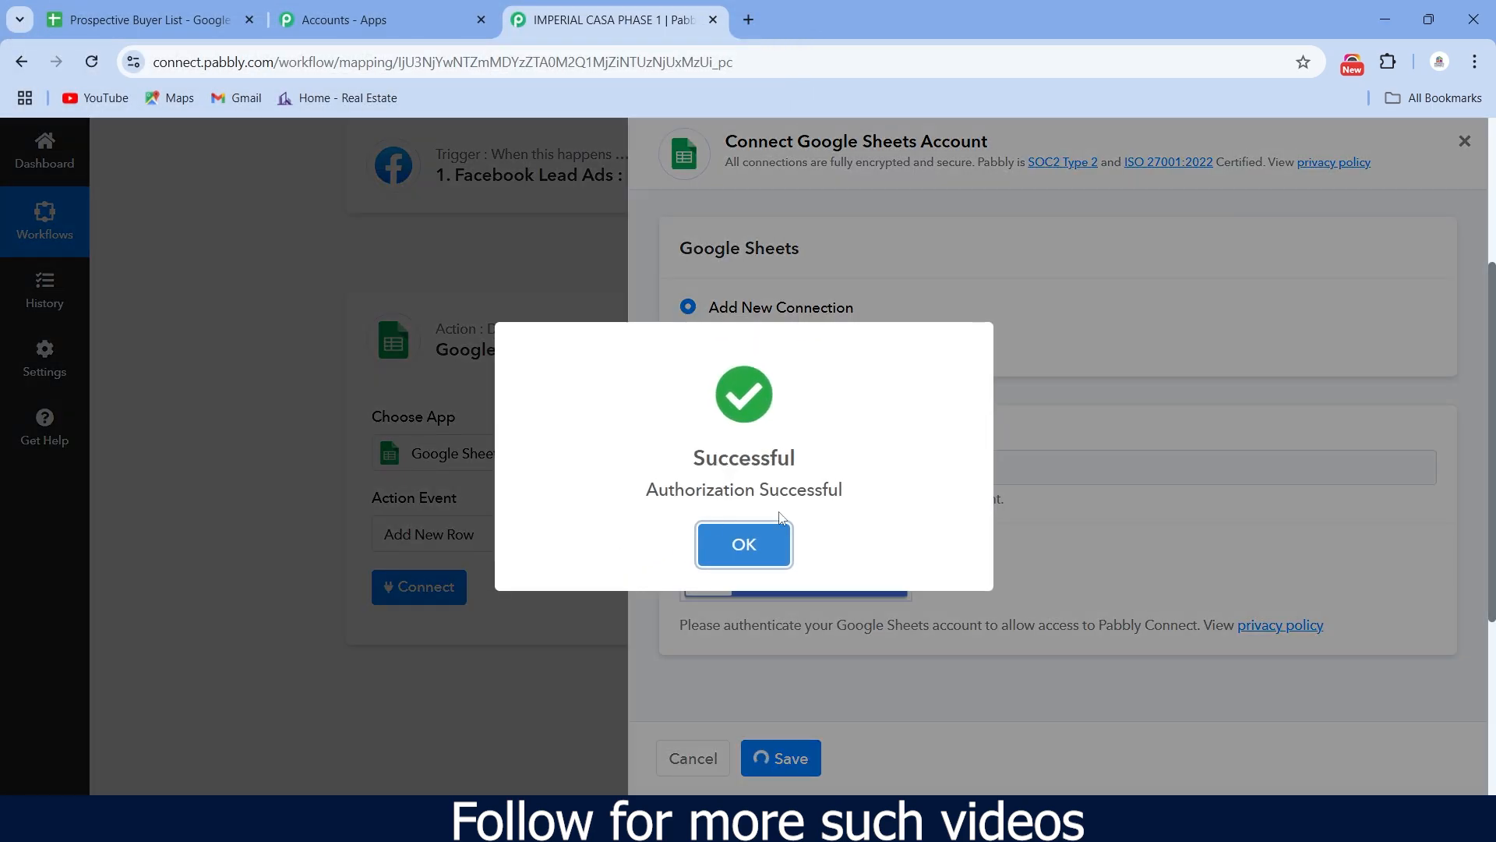
click(744, 545)
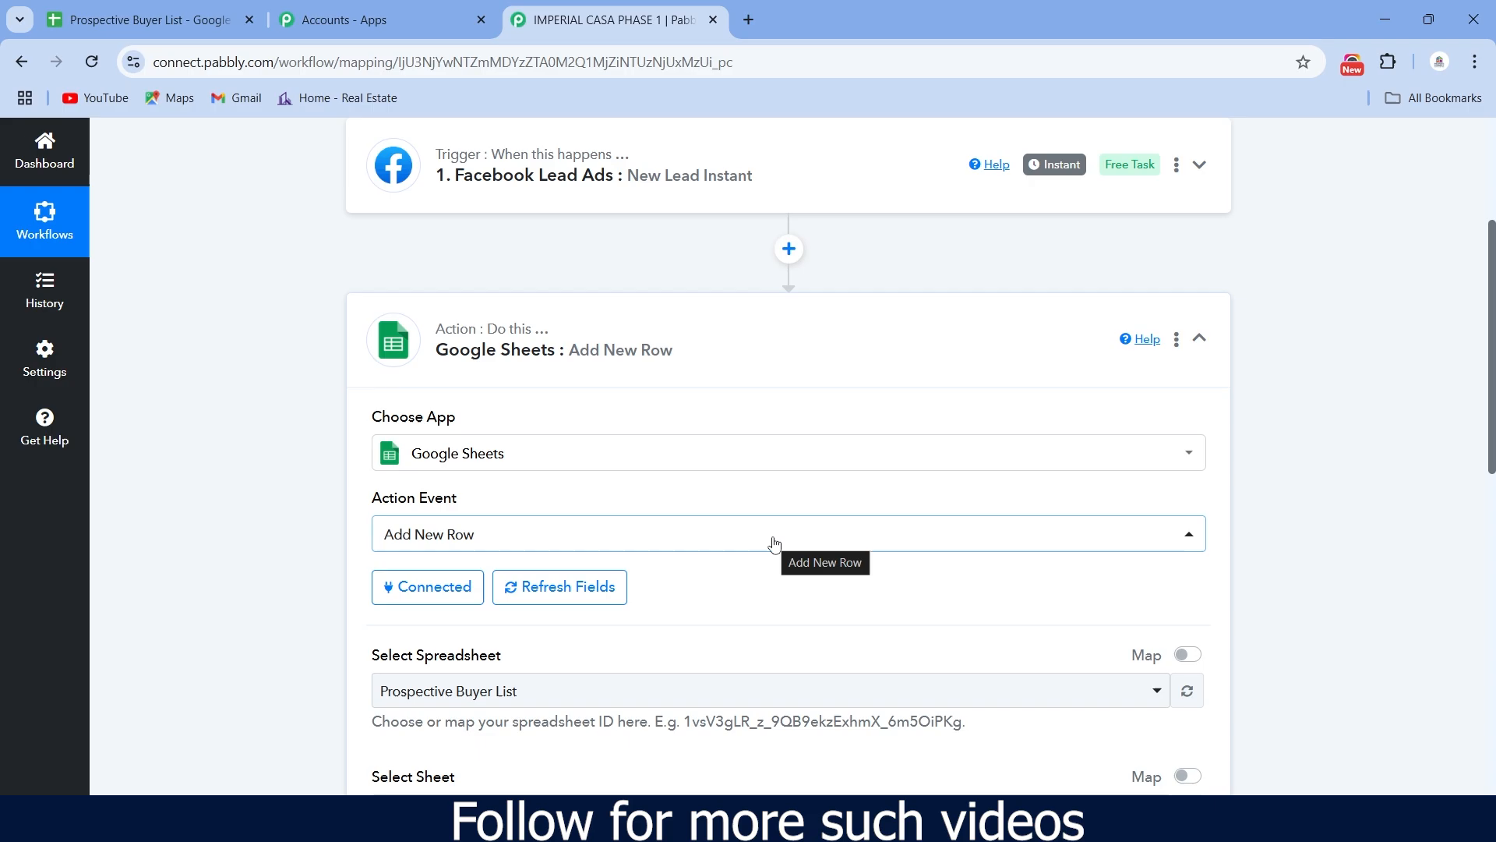
- Keep Prospective Buyer List as the spreadsheet, select sheet IMPERIAL CASA - PHASE 1, and review the column fields
scroll(772, 541, down, 2)
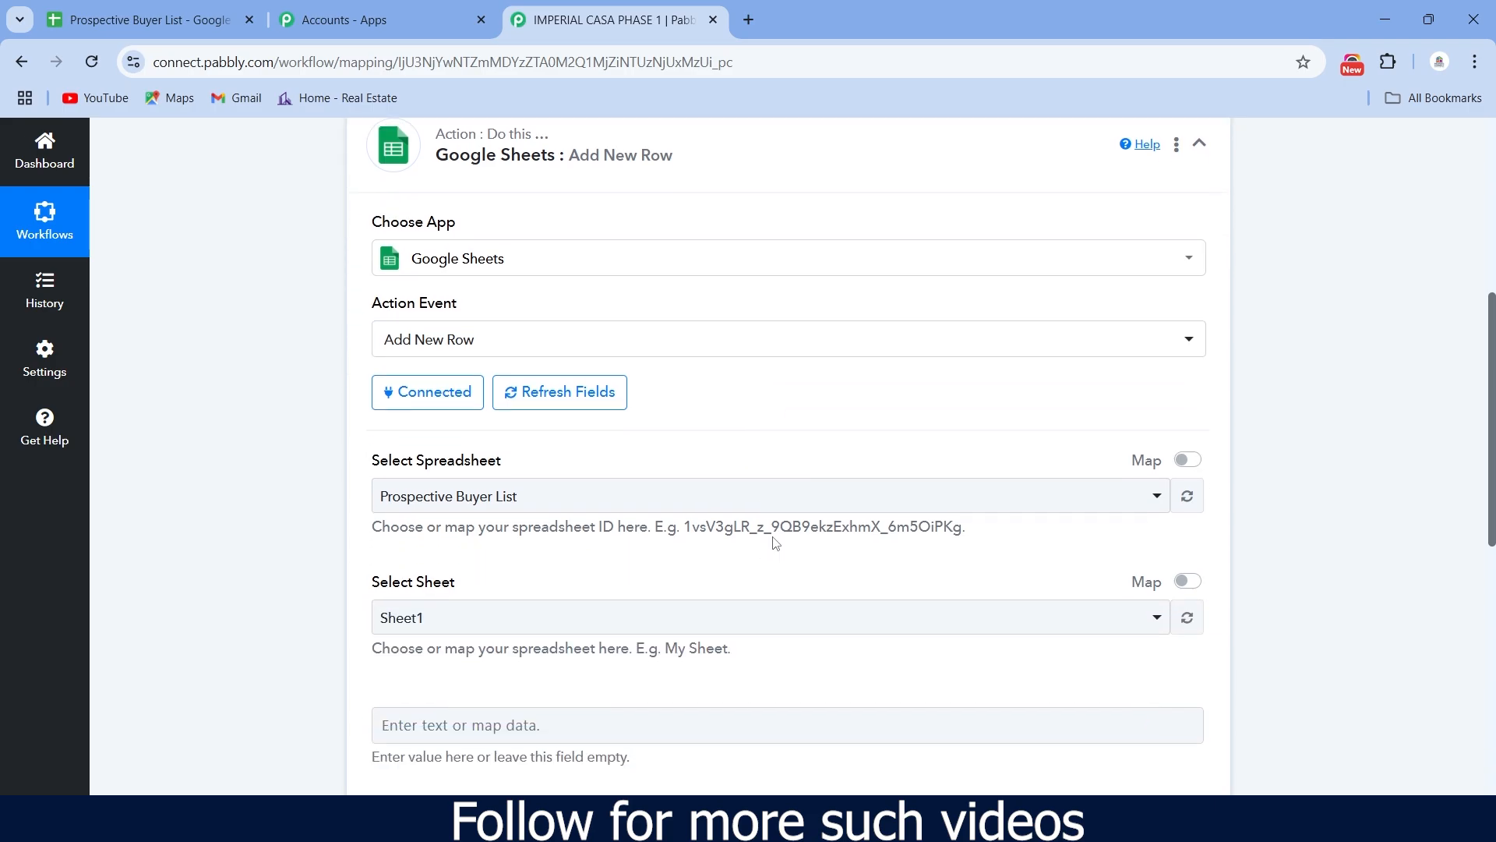
click(1165, 501)
click(1165, 502)
scroll(945, 517, down, 2)
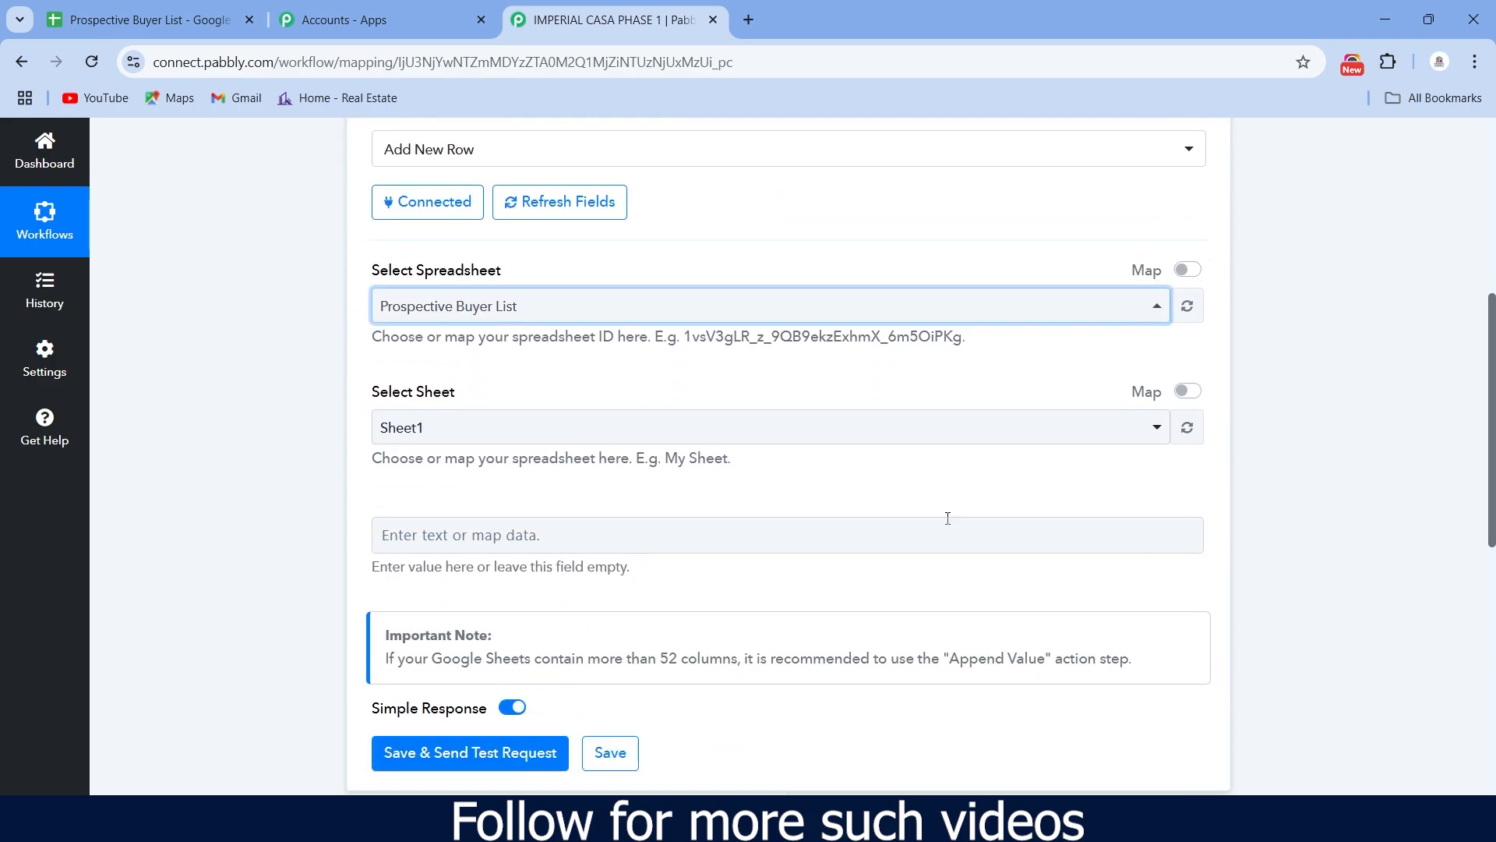
click(1169, 423)
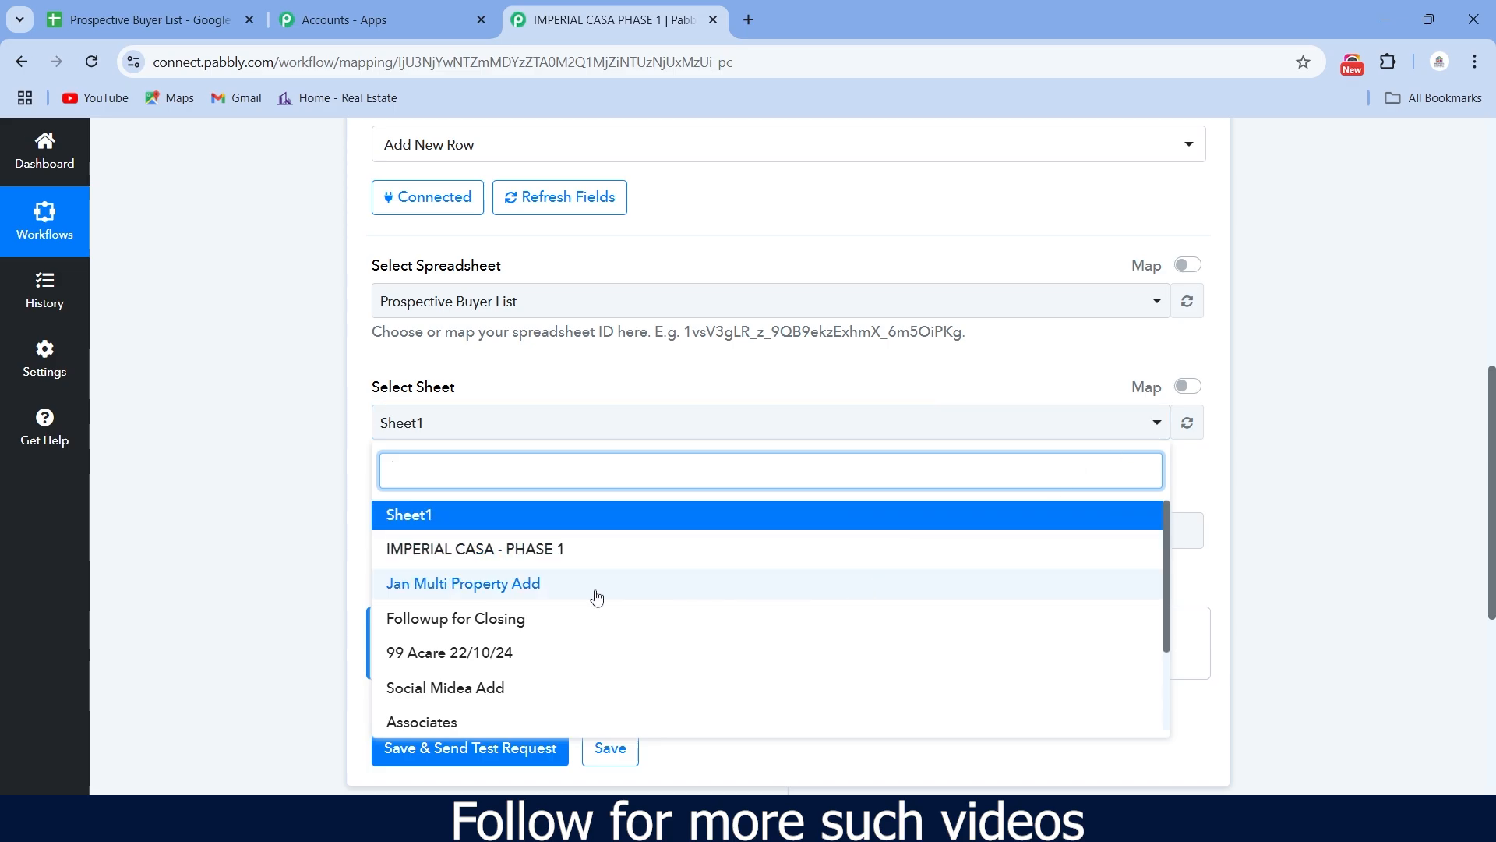
click(503, 546)
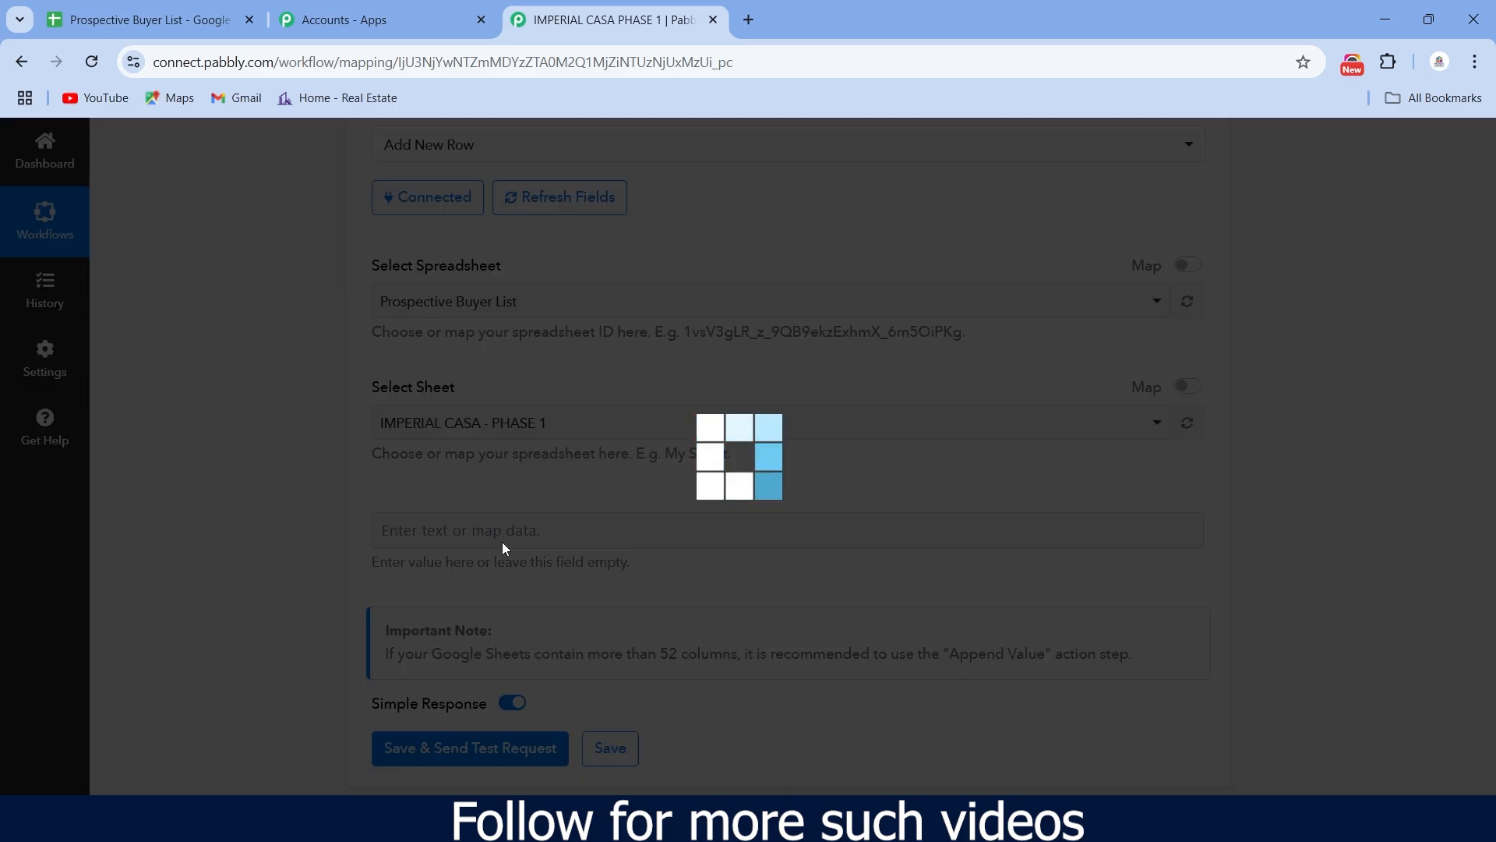
scroll(503, 543, down, 2)
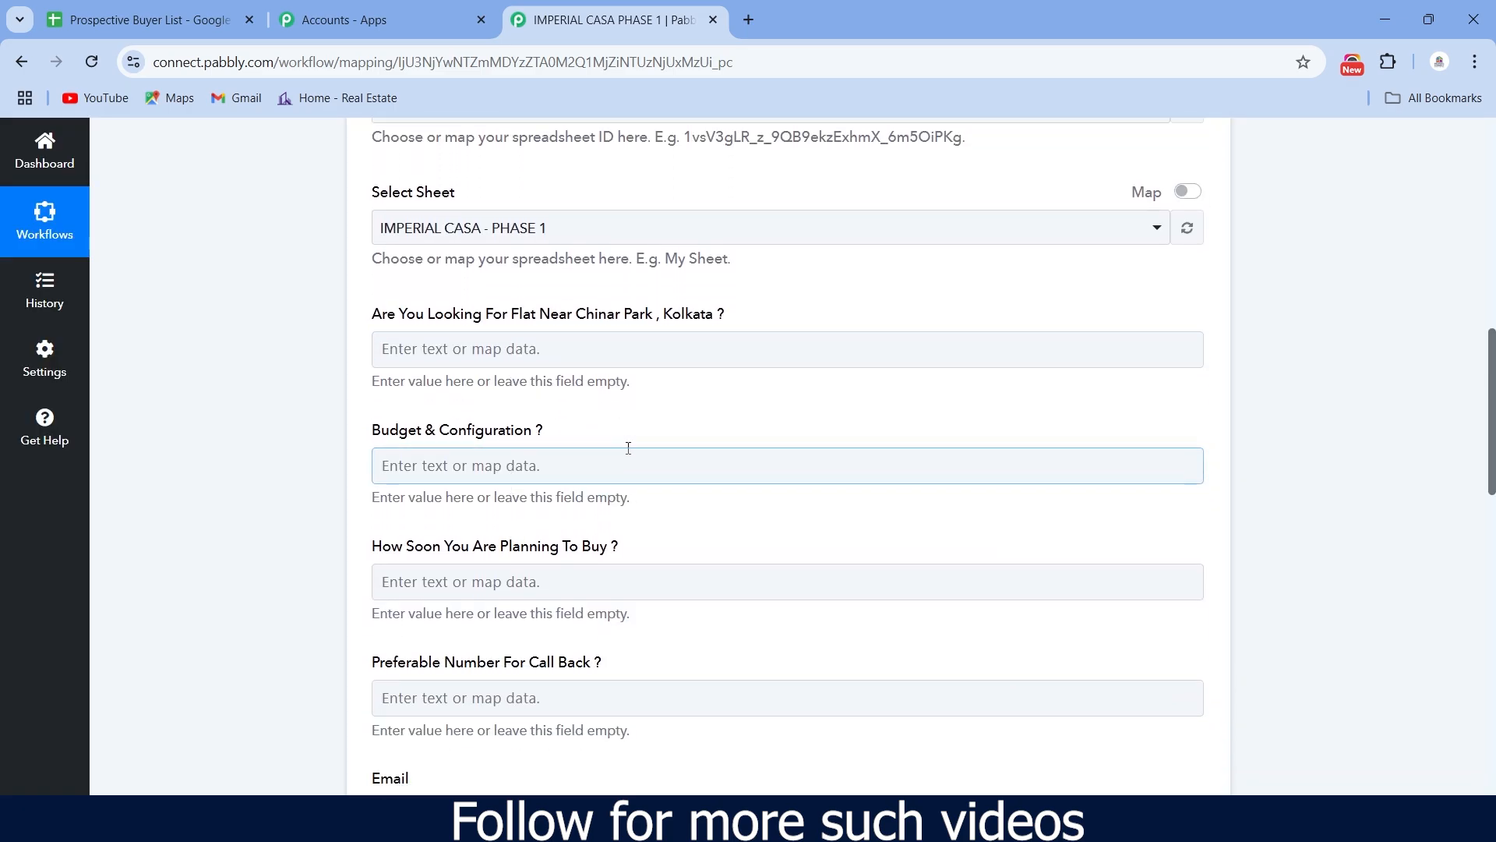
scroll(628, 434, up, 1)
scroll(459, 331, up, 1)
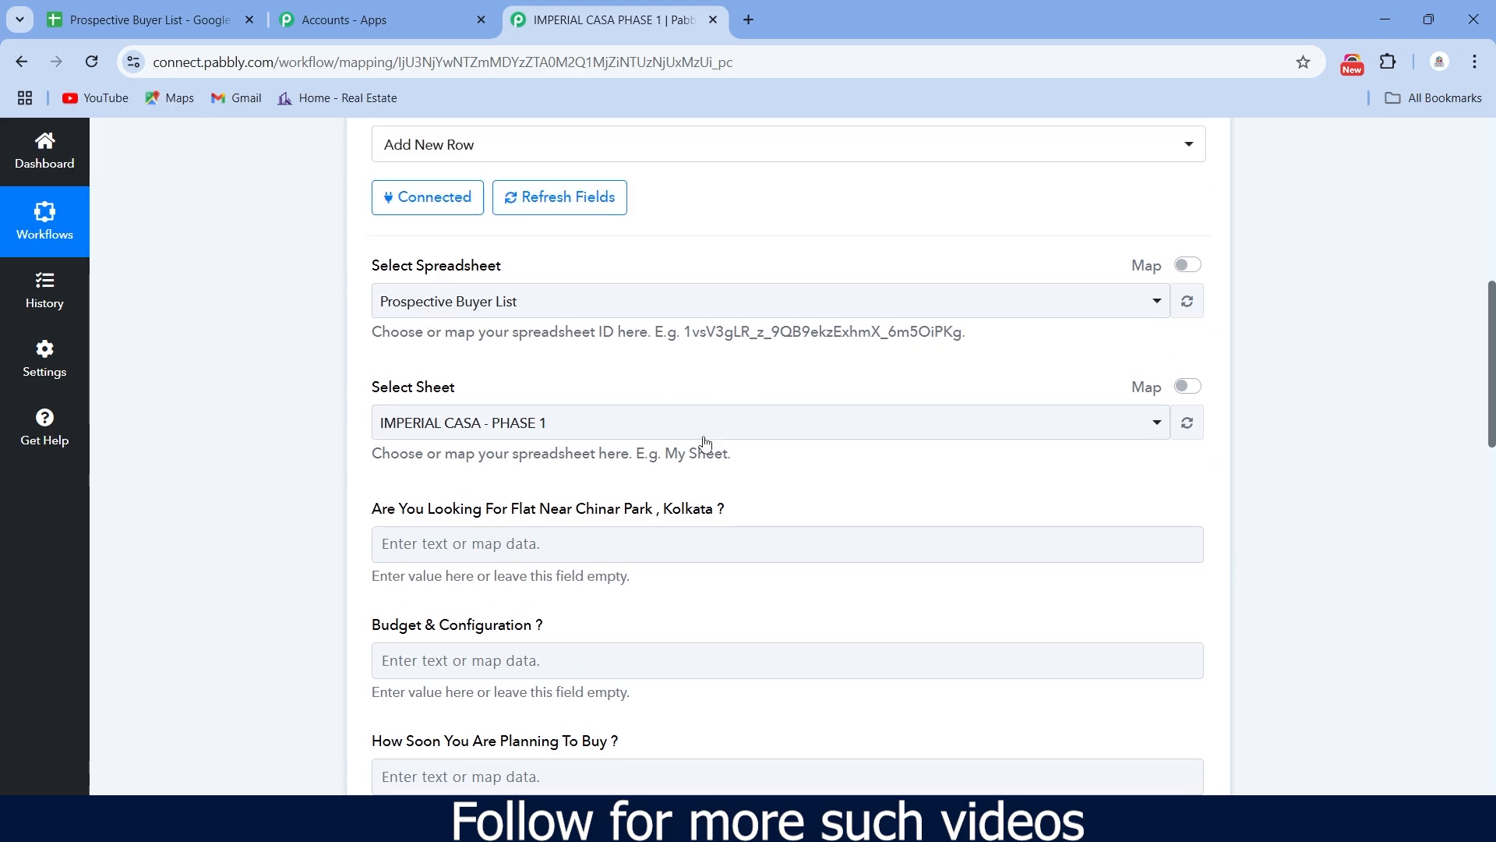
scroll(680, 513, down, 1)
scroll(545, 514, down, 2)
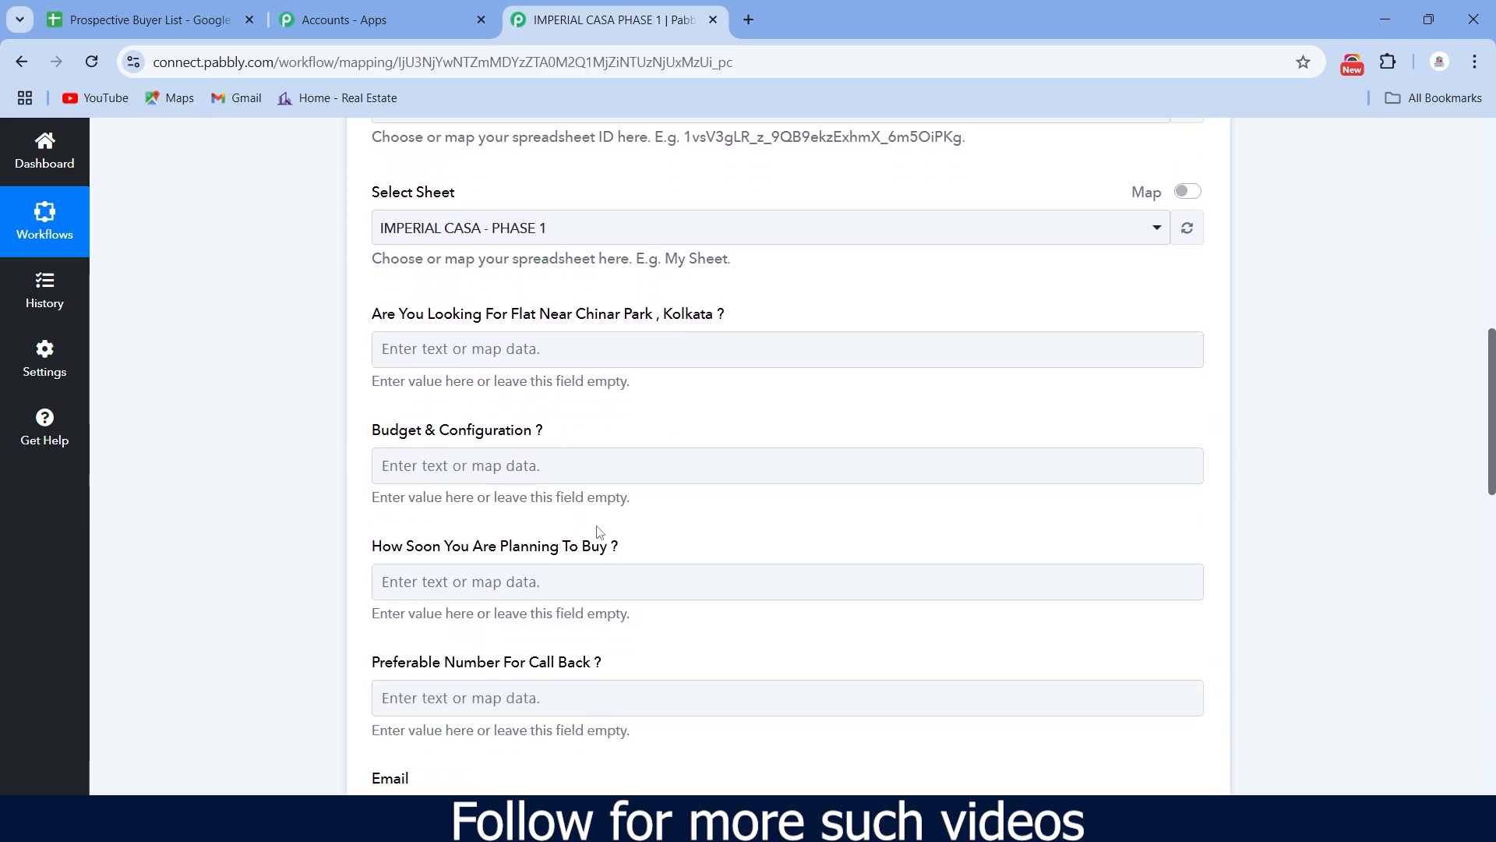
scroll(600, 535, up, 2)
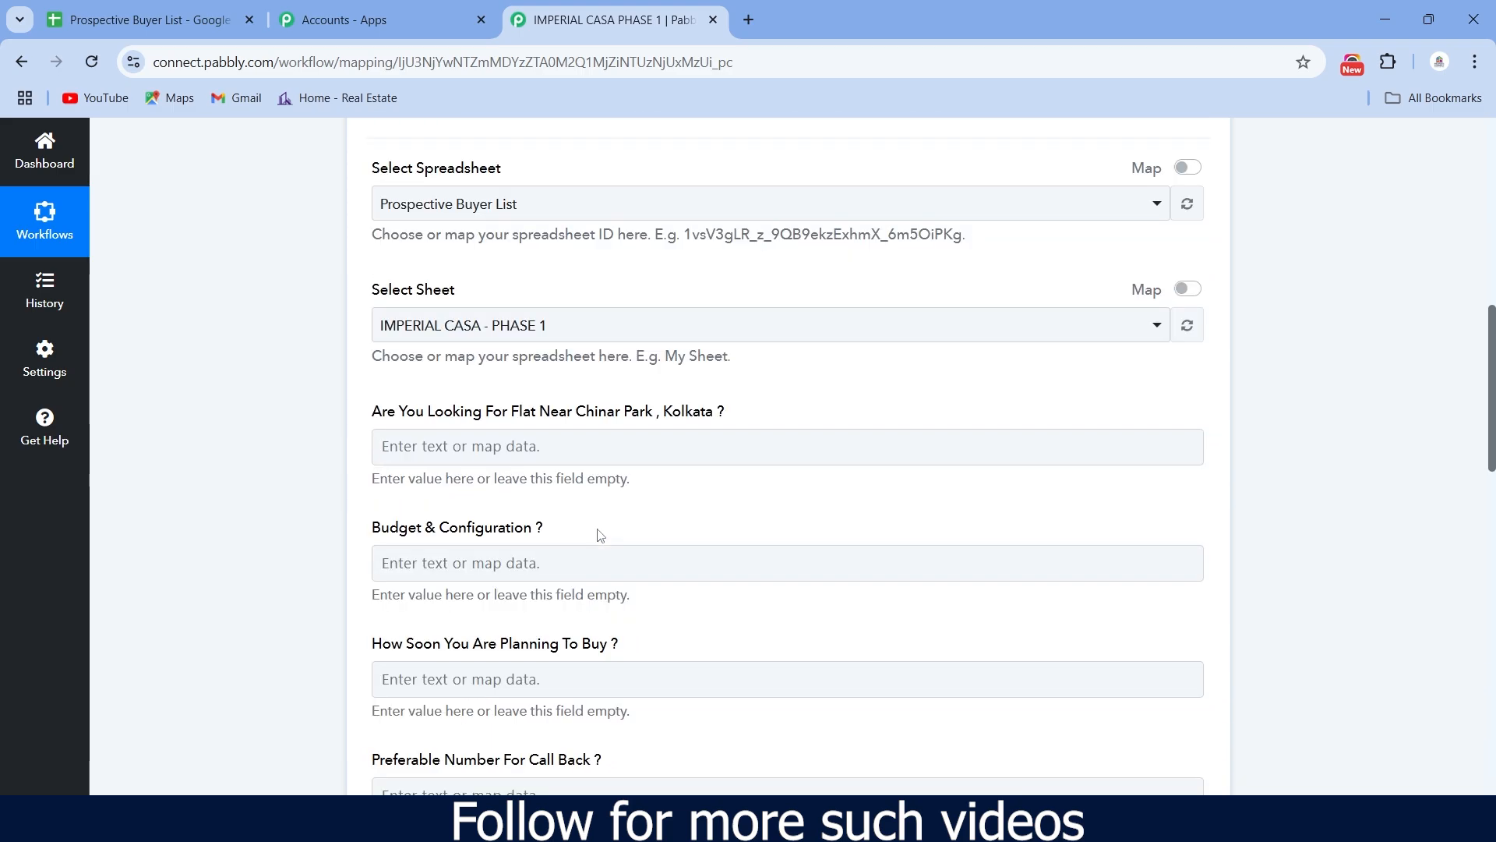
- Map the Chinar Park, Budget & Configuration and How Soon columns to the Facebook lead answers
click(514, 447)
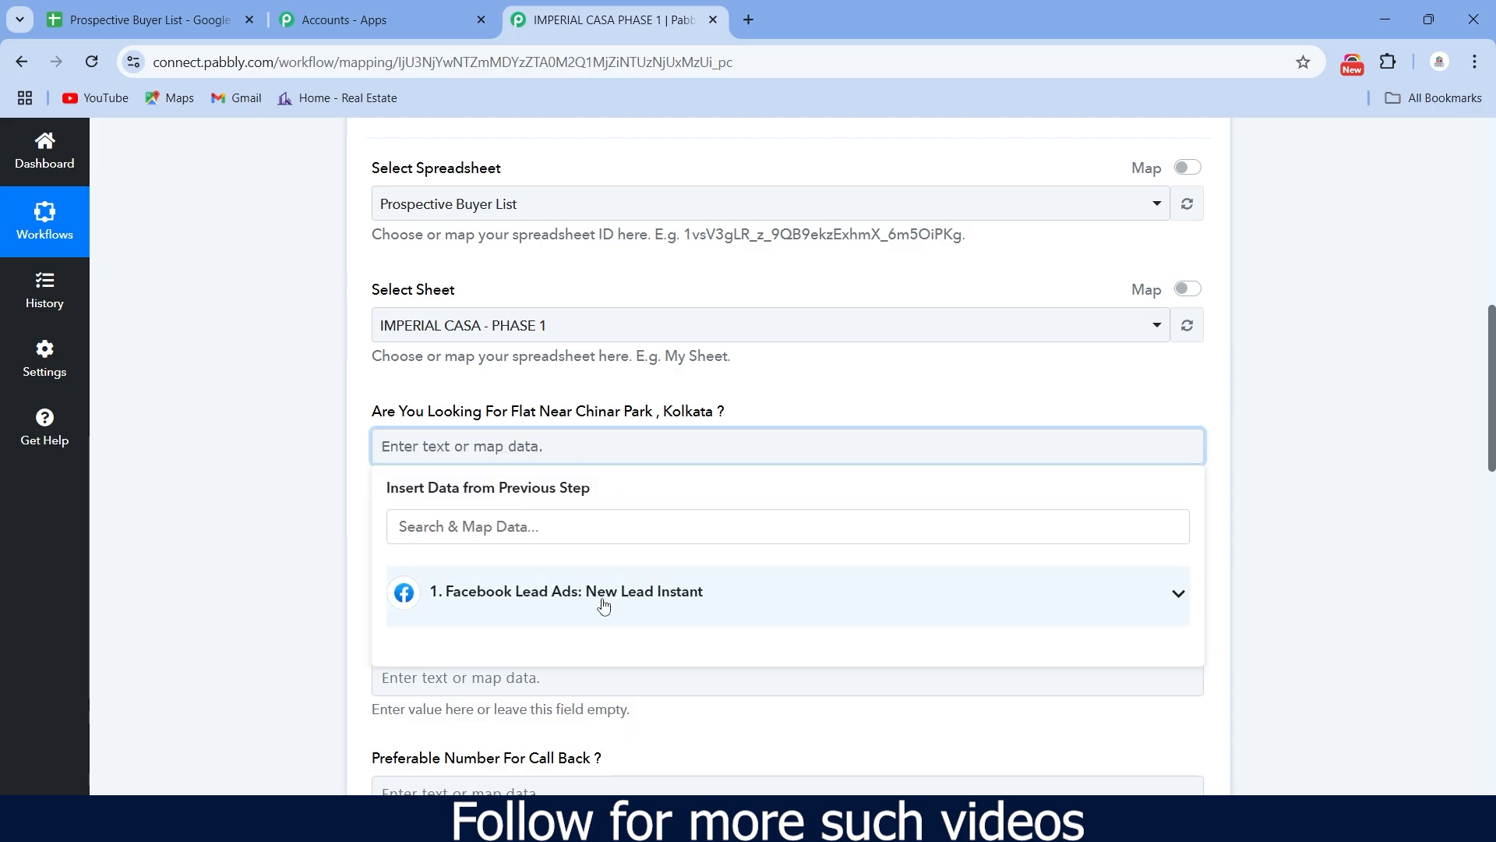
click(621, 602)
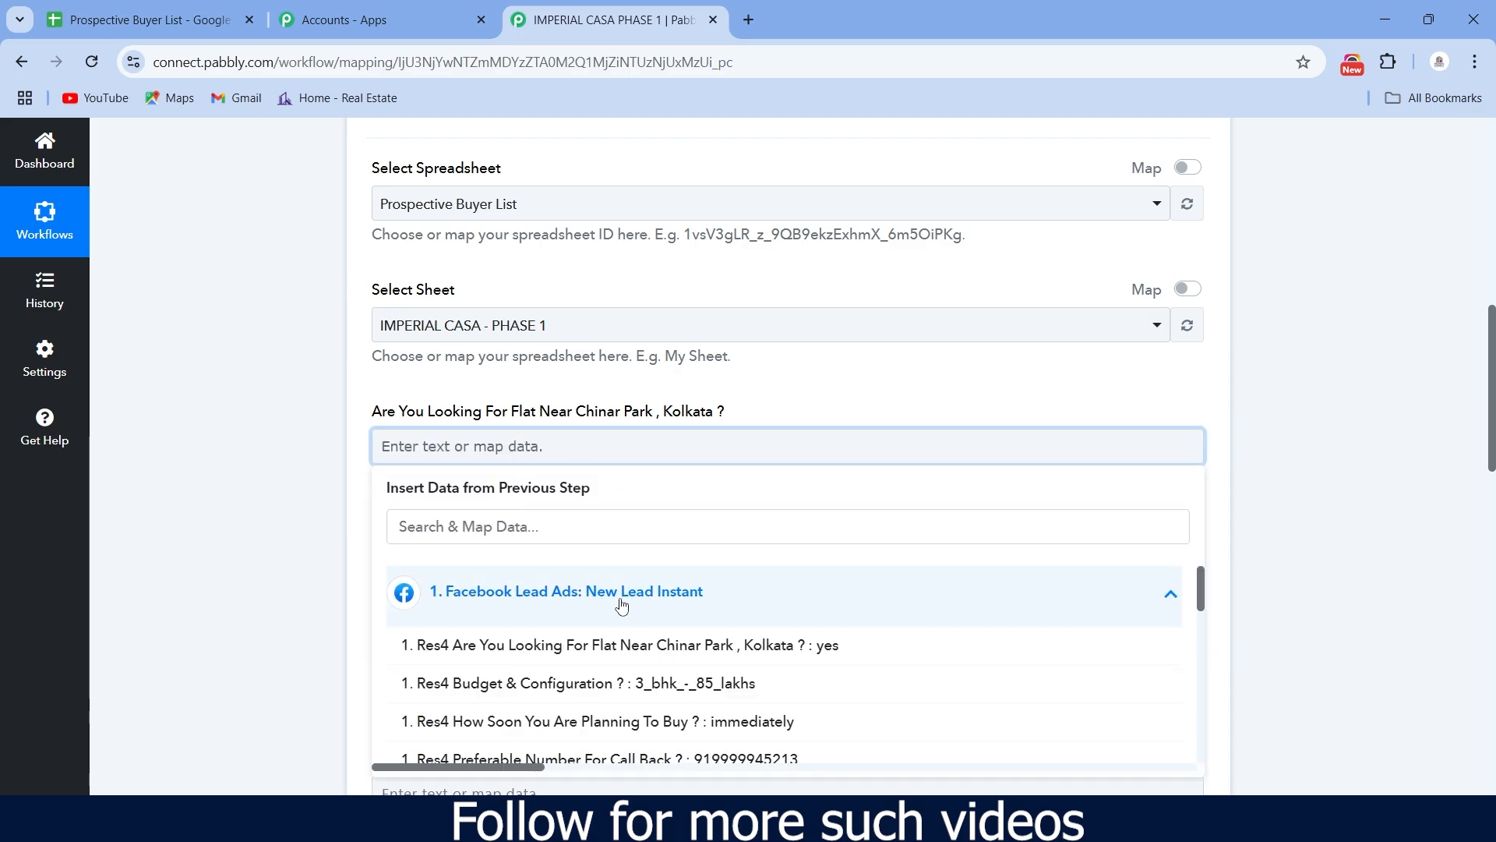
click(628, 647)
scroll(635, 545, down, 1)
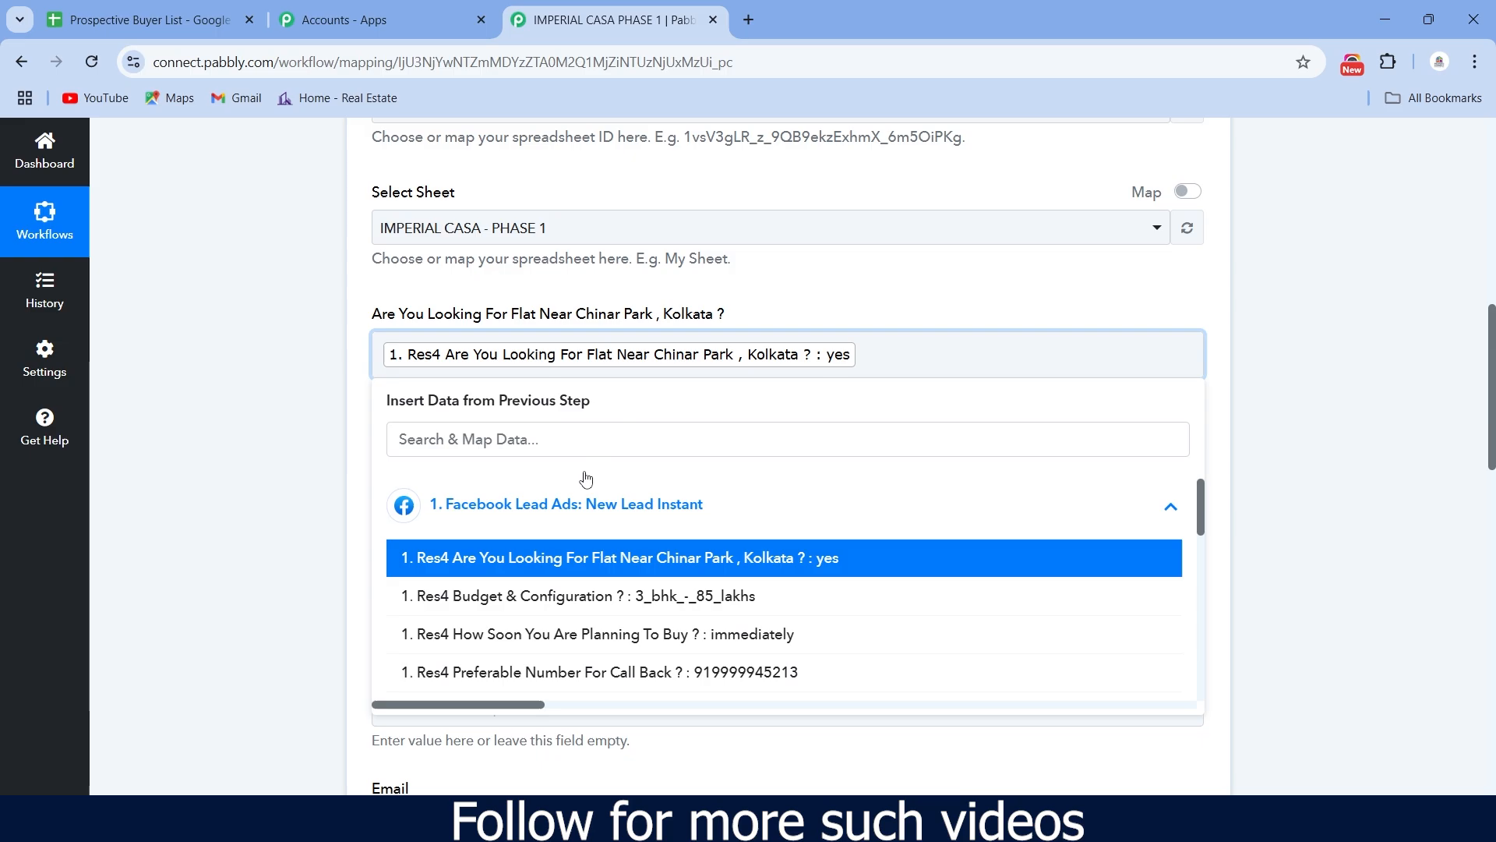
scroll(643, 400, down, 1)
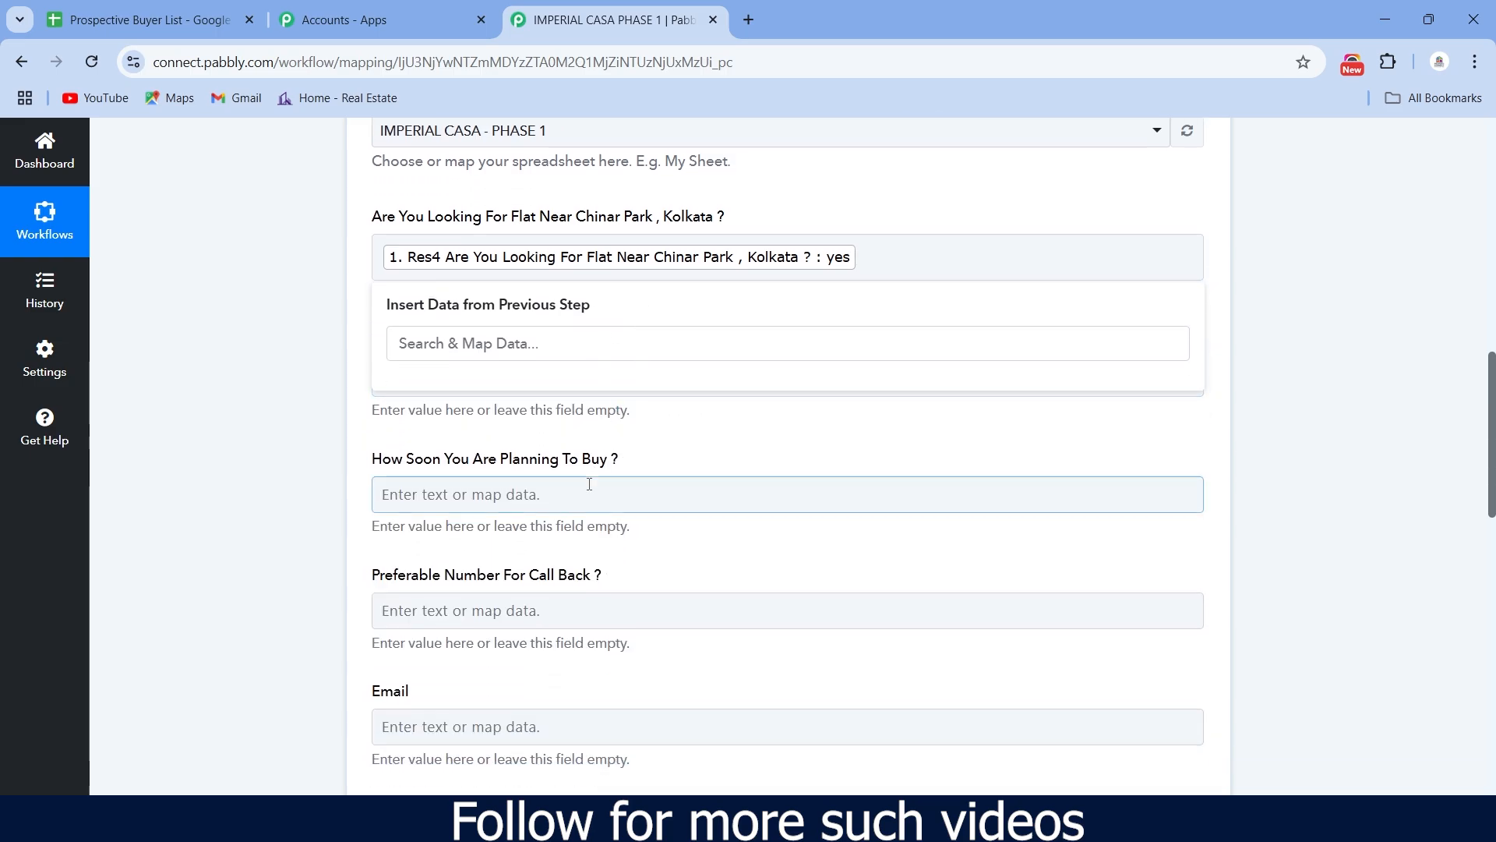
click(645, 441)
click(473, 377)
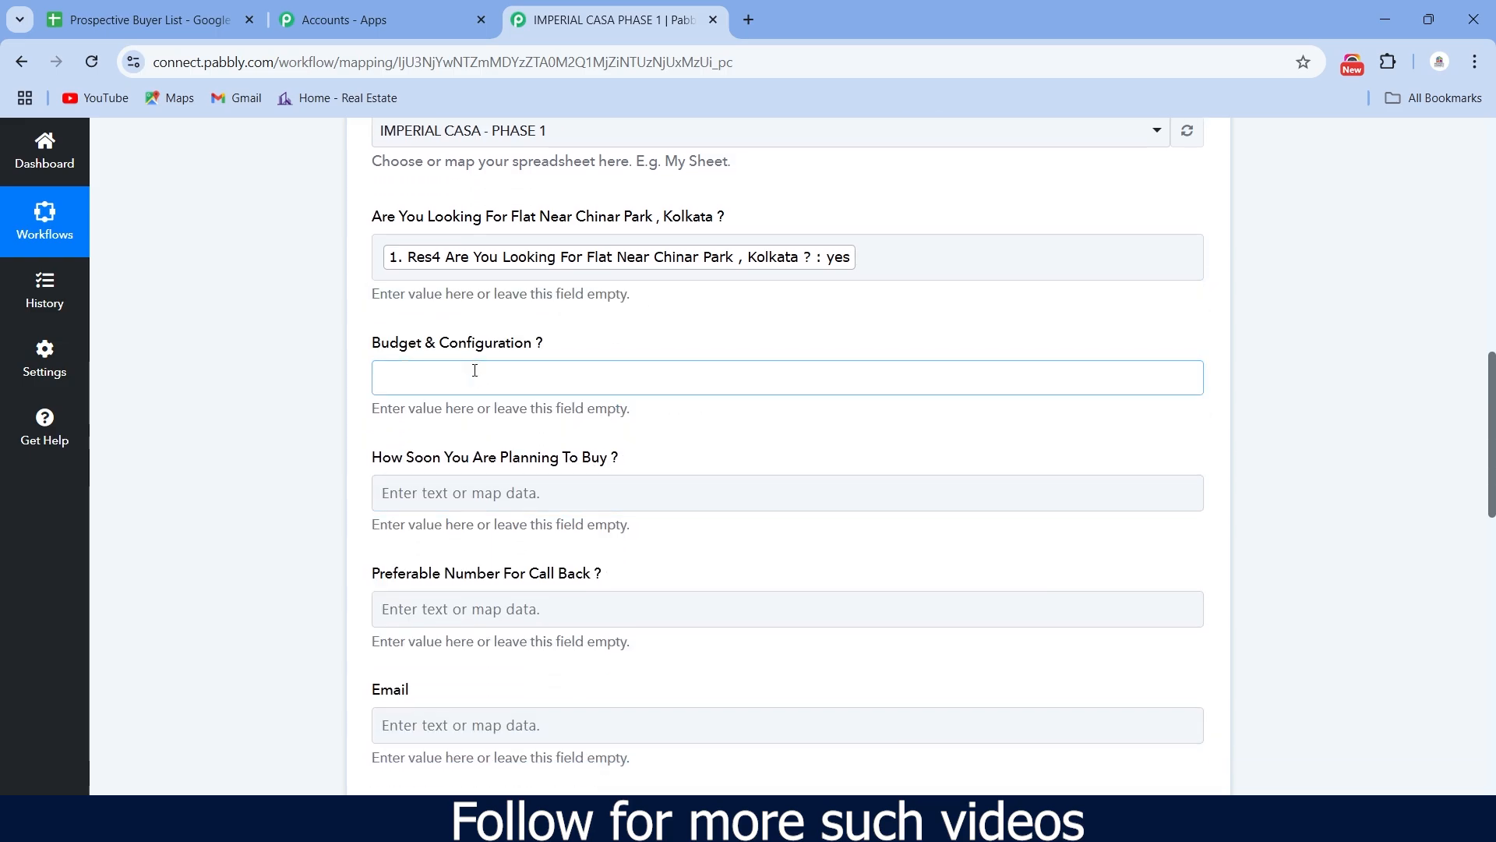
click(511, 526)
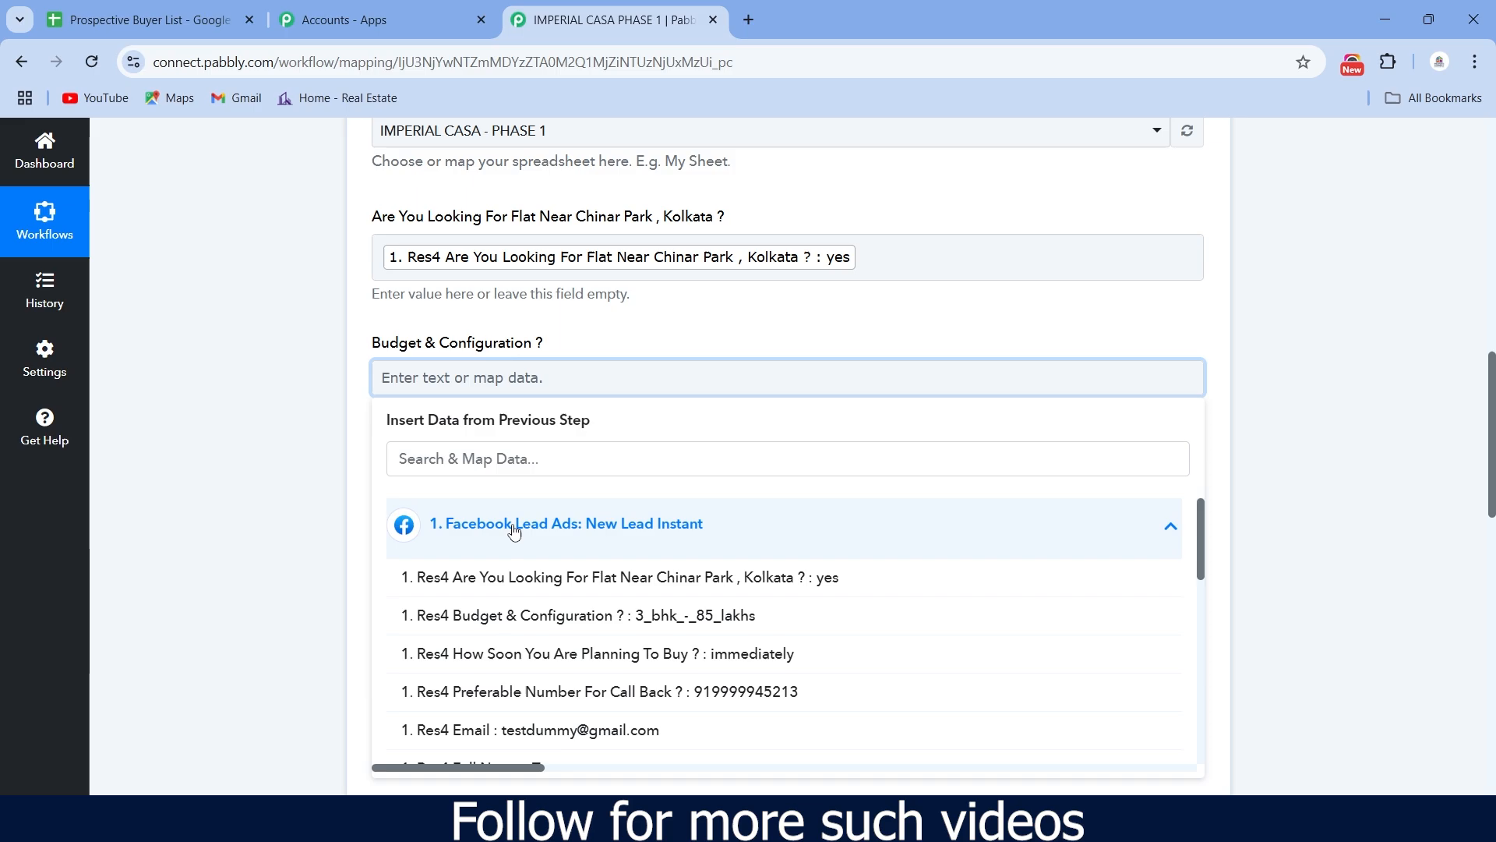
click(549, 616)
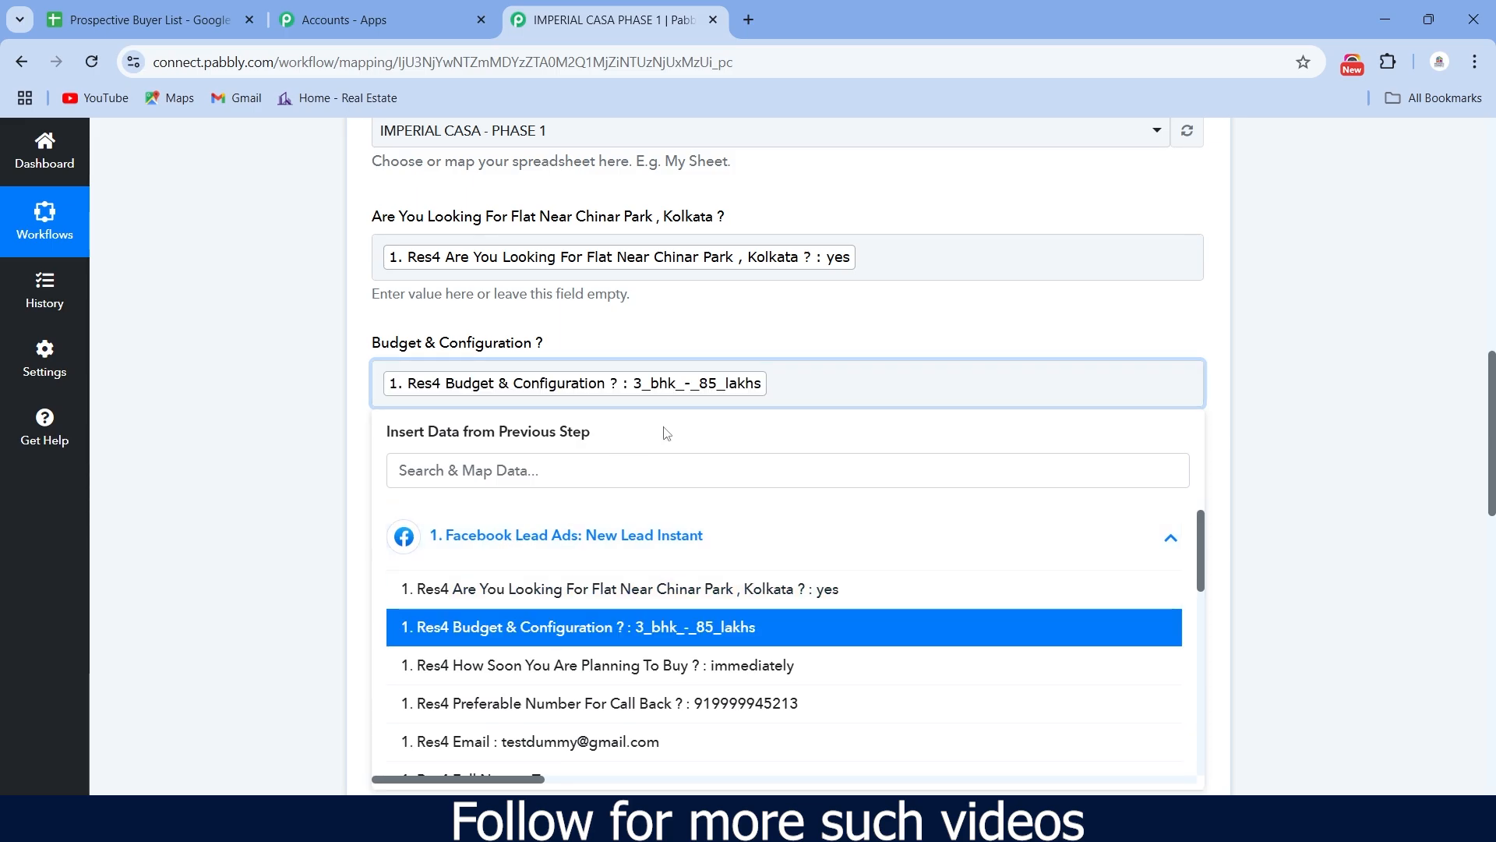
scroll(626, 402, down, 2)
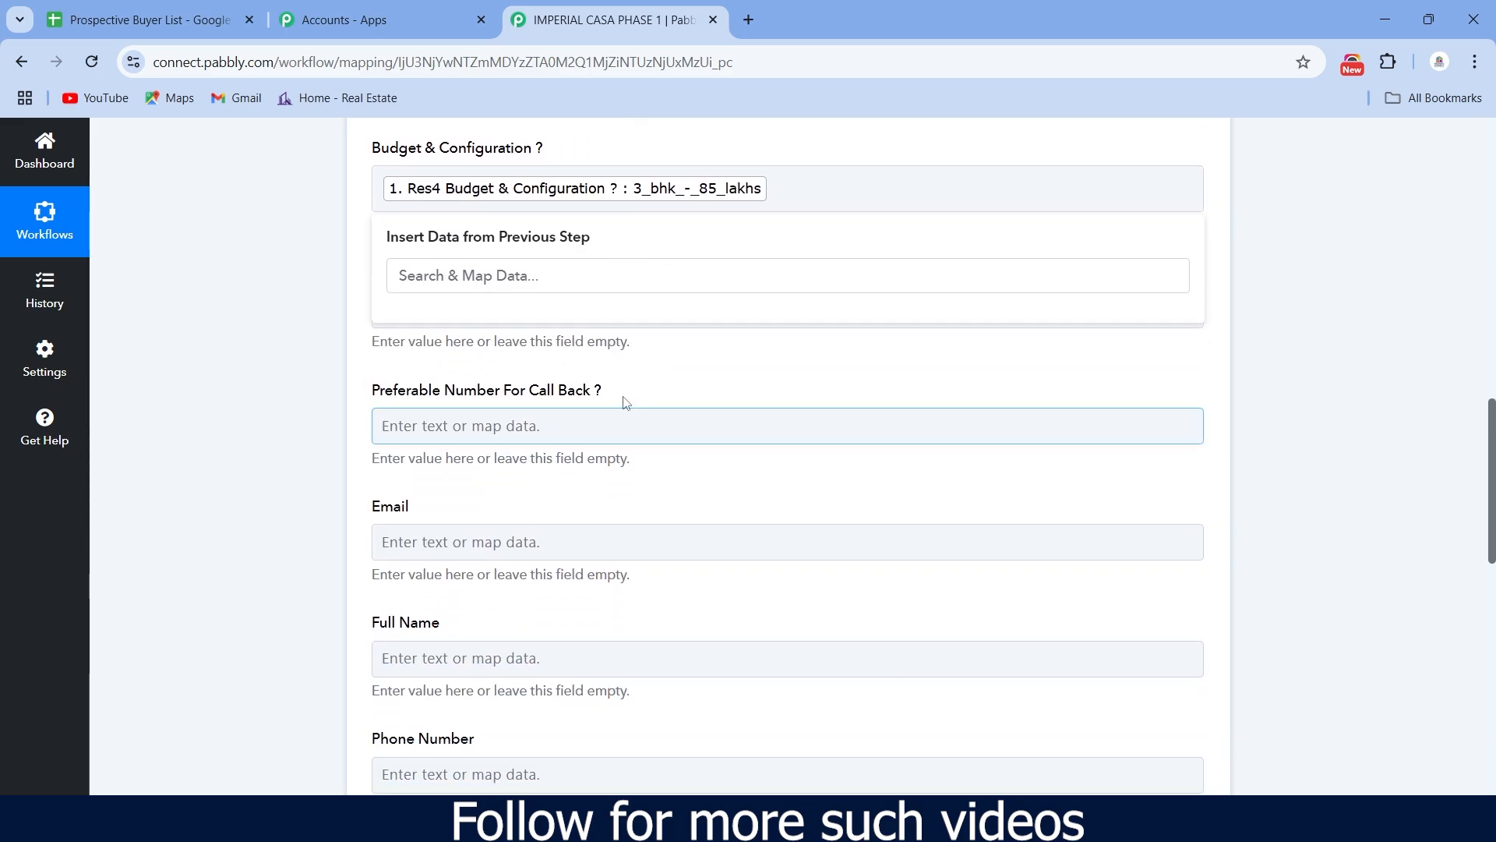
click(635, 342)
click(581, 300)
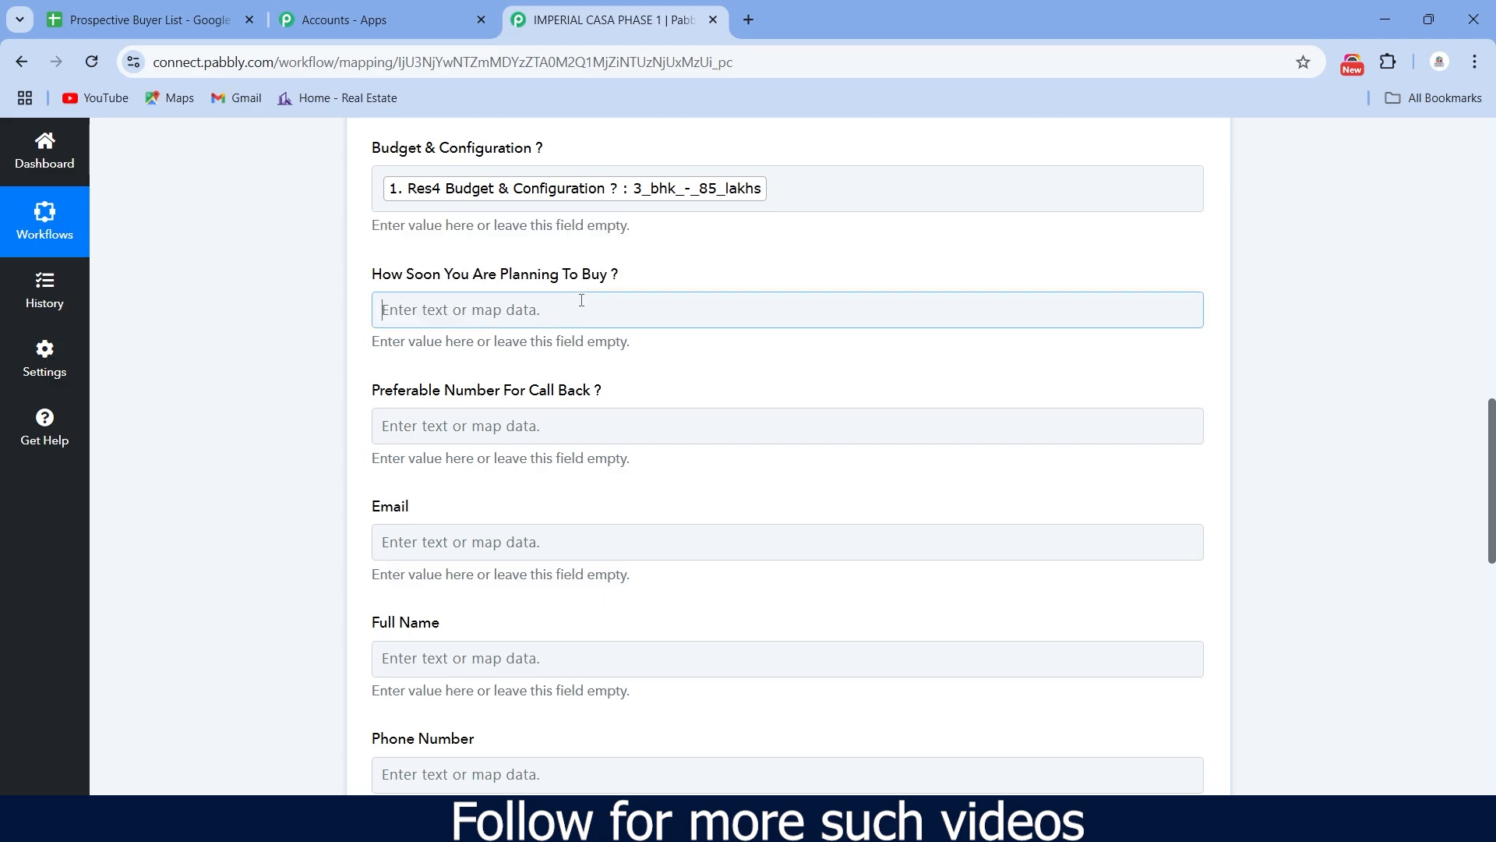
click(526, 466)
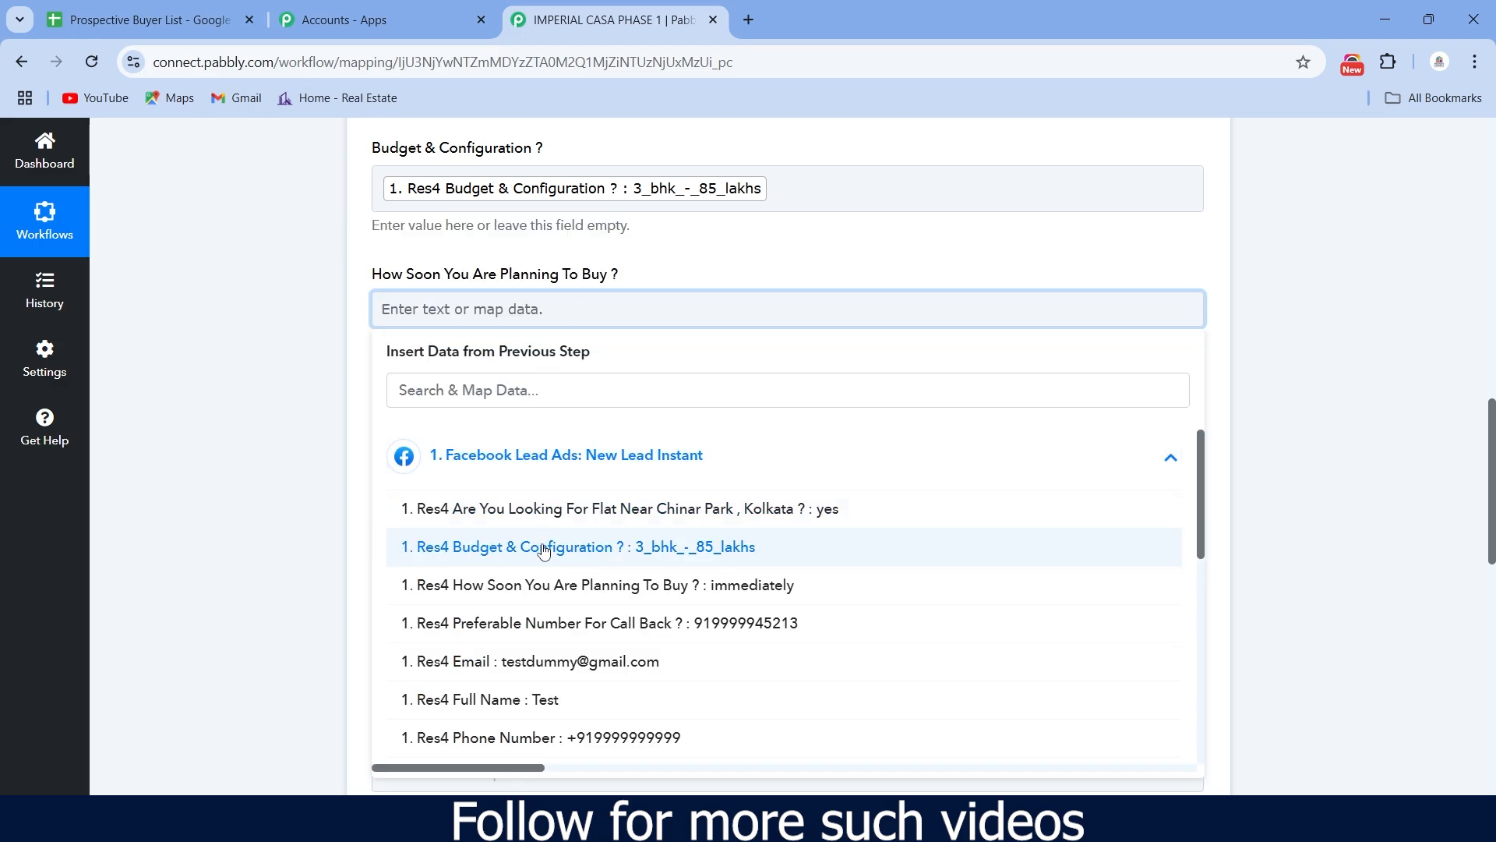
click(545, 586)
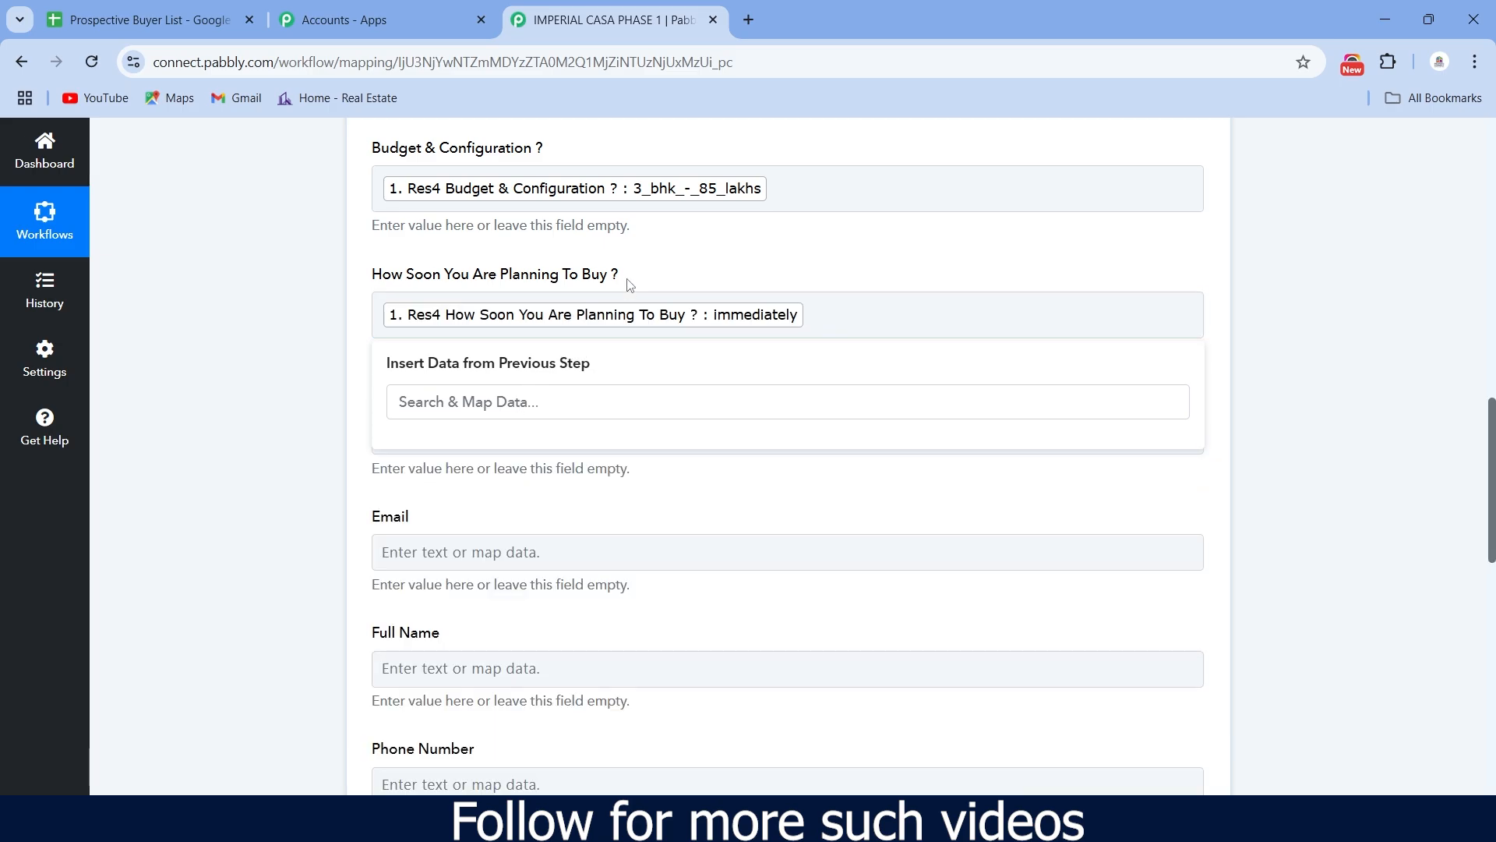
click(640, 267)
- Map the call-back number, Email, Full Name and Phone Number columns to the lead's contact data
click(622, 436)
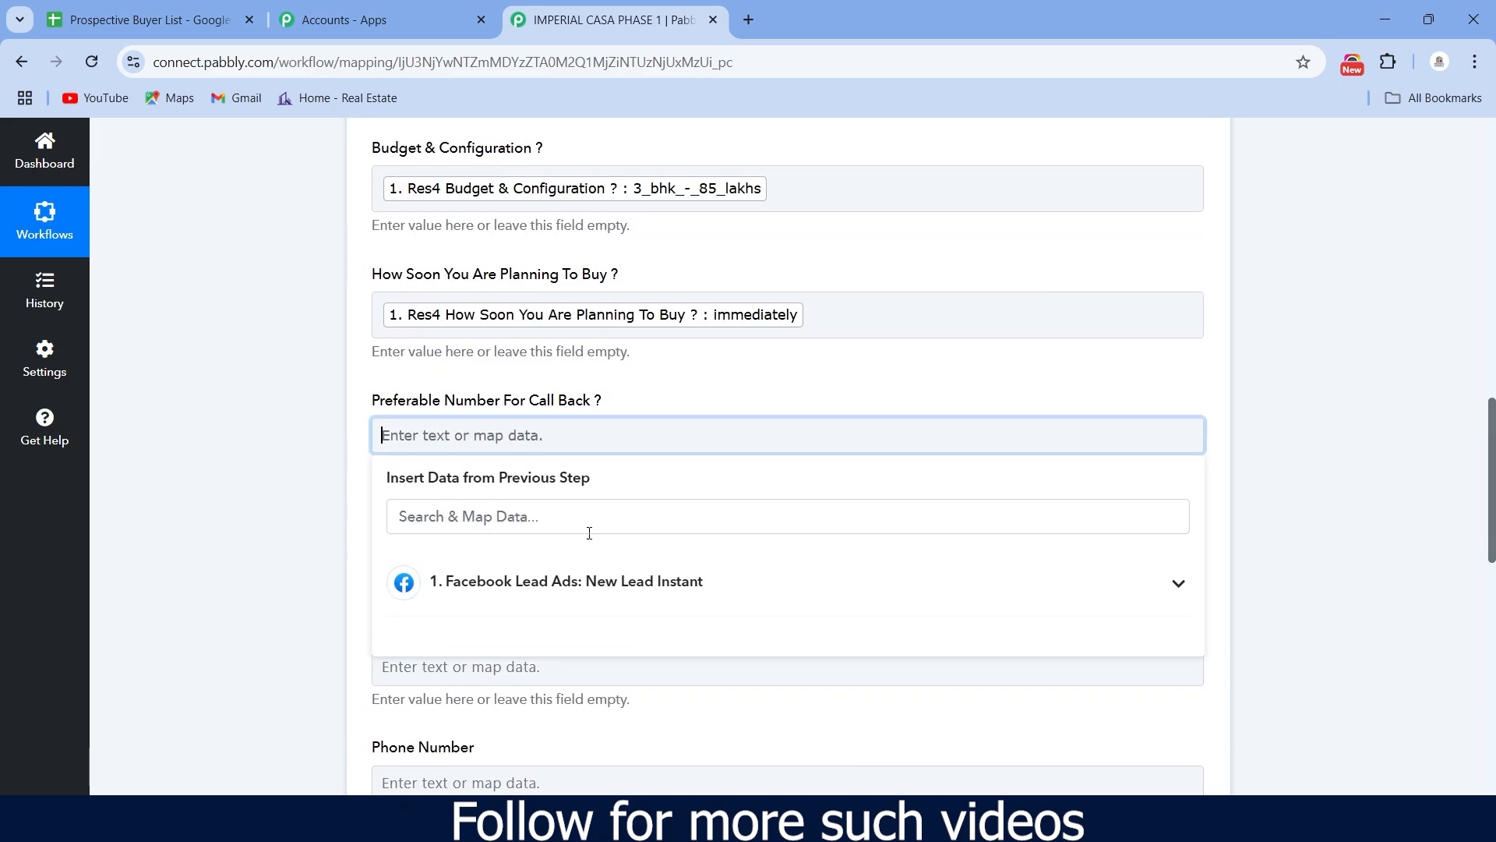
click(594, 582)
scroll(633, 689, down, 1)
click(620, 656)
click(685, 265)
scroll(691, 261, down, 1)
click(608, 465)
click(553, 610)
scroll(511, 678, down, 2)
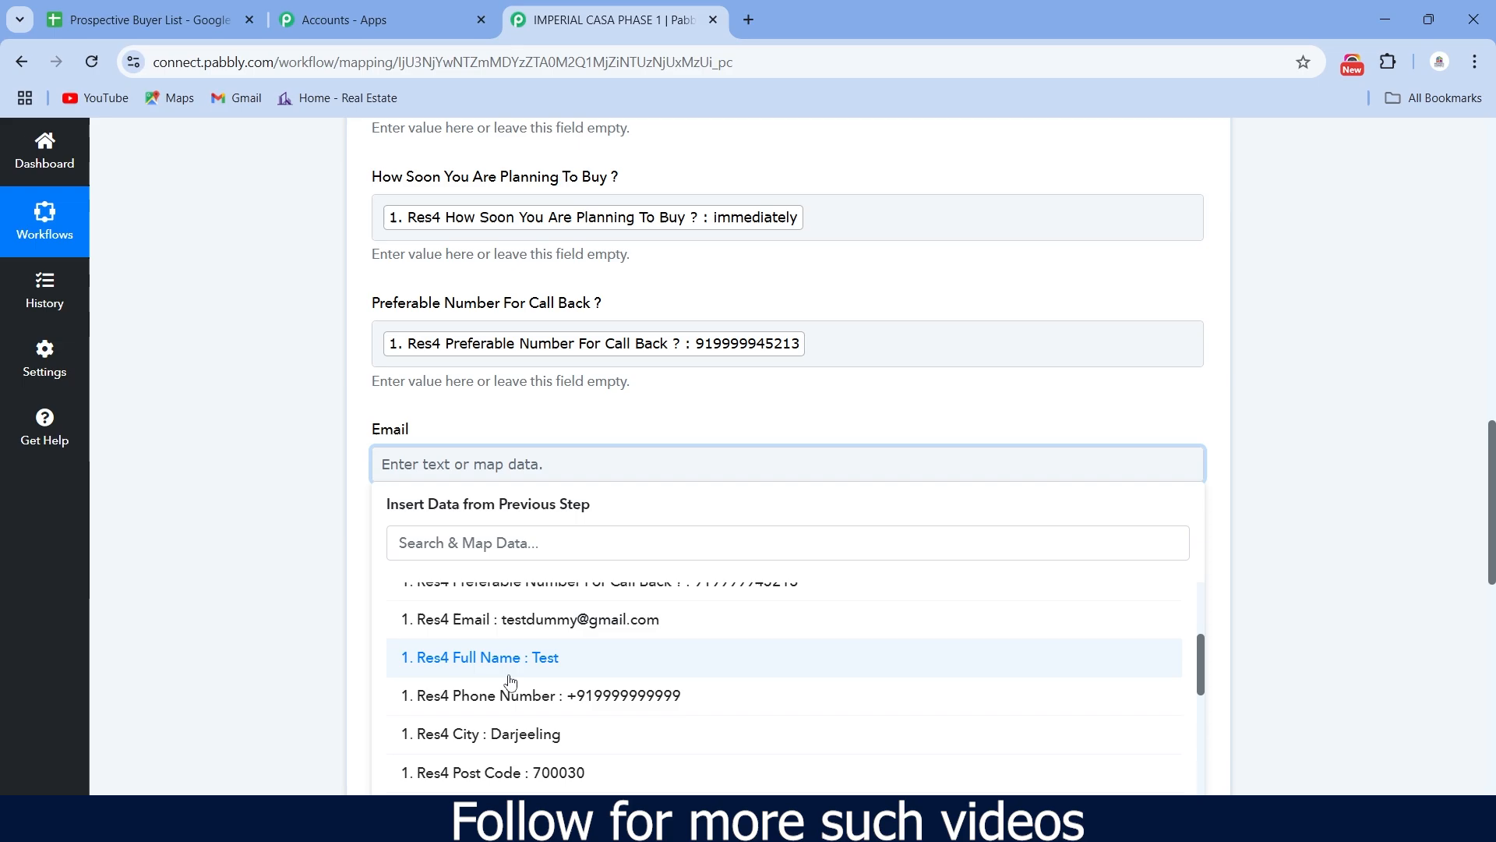
click(505, 621)
click(491, 427)
scroll(488, 427, down, 2)
scroll(532, 596, up, 1)
click(533, 593)
click(568, 361)
click(559, 425)
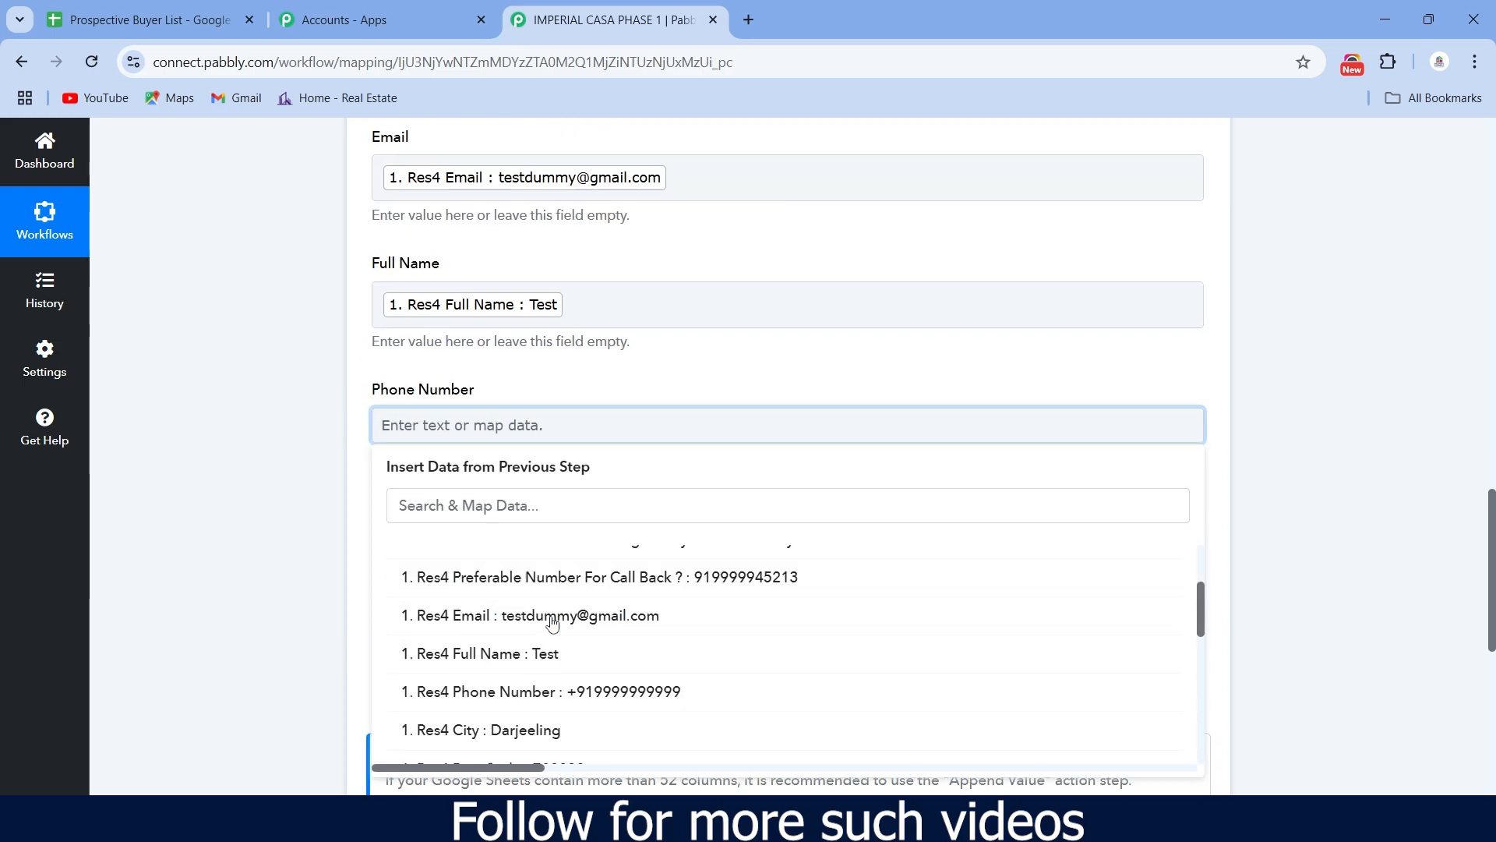
click(545, 656)
- Map the City and Post Code columns to the lead's City and Post Code answers
click(511, 390)
click(460, 459)
scroll(515, 654, down, 3)
click(488, 626)
scroll(546, 577, down, 1)
click(545, 488)
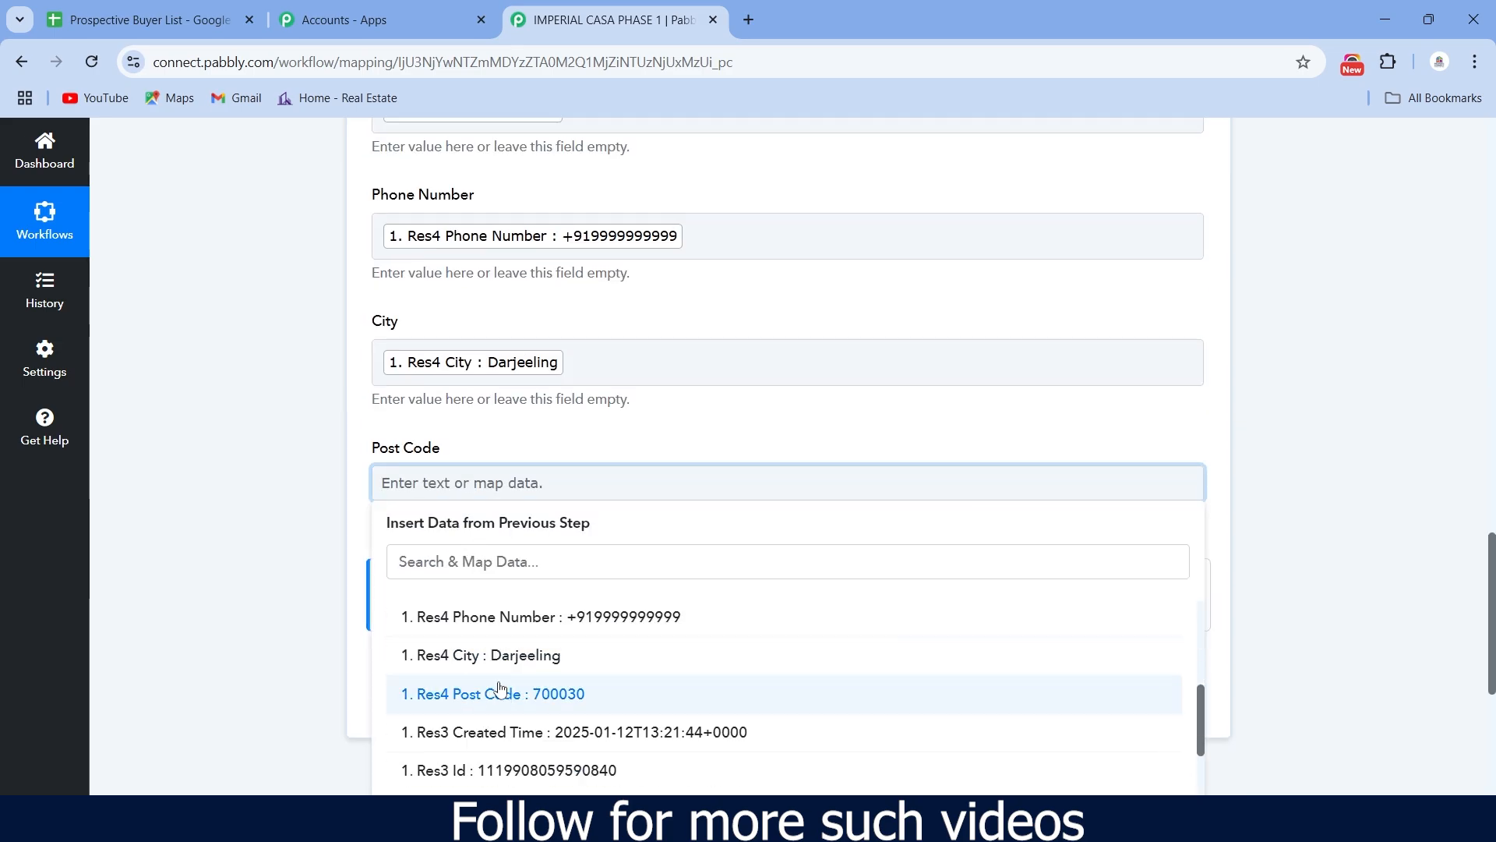
click(527, 694)
scroll(491, 565, up, 2)
scroll(491, 565, up, 10)
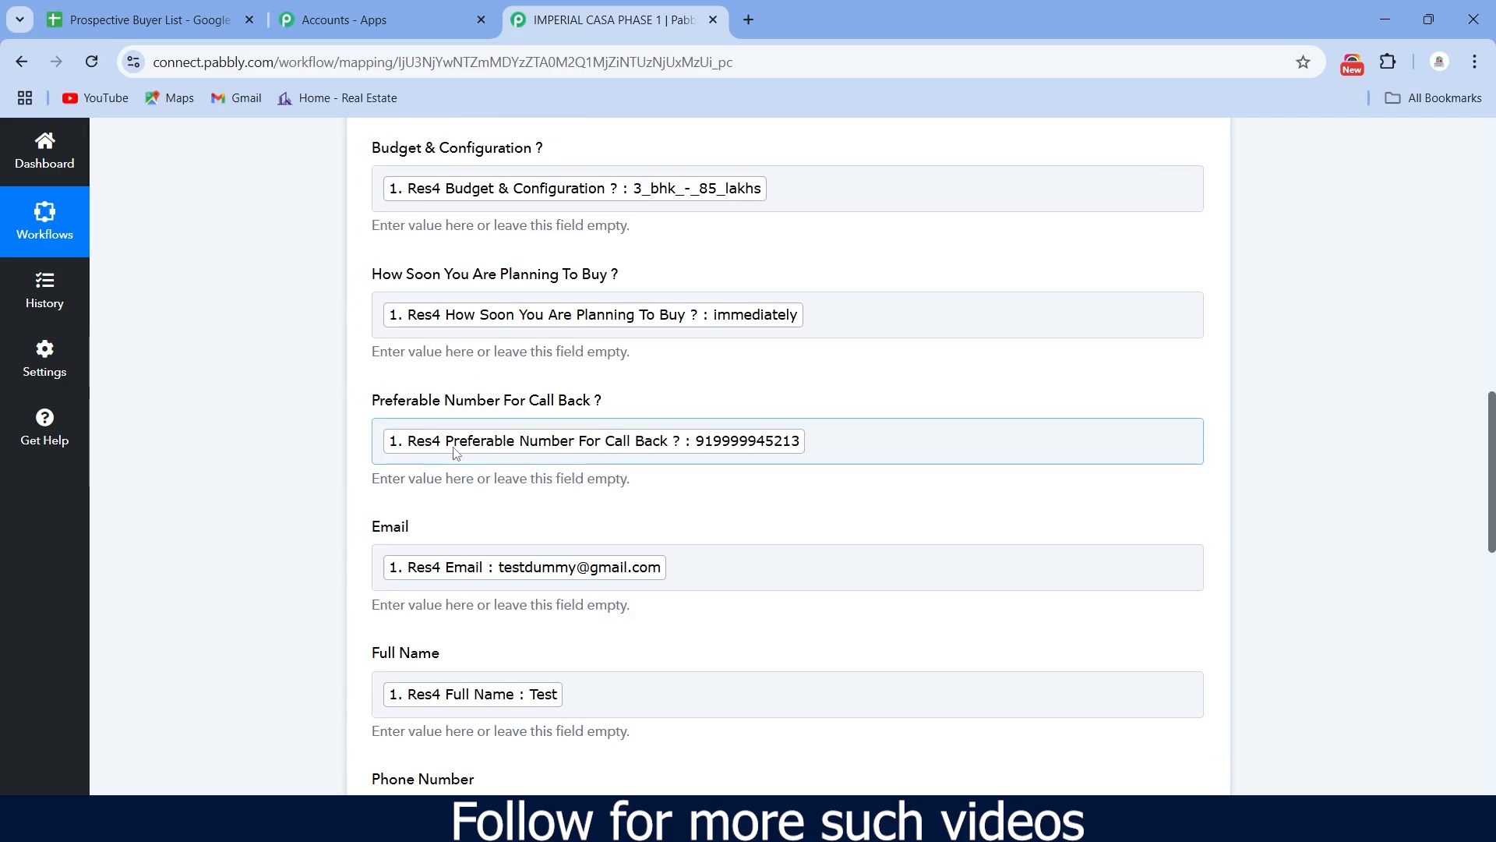
scroll(580, 360, down, 12)
scroll(581, 360, down, 2)
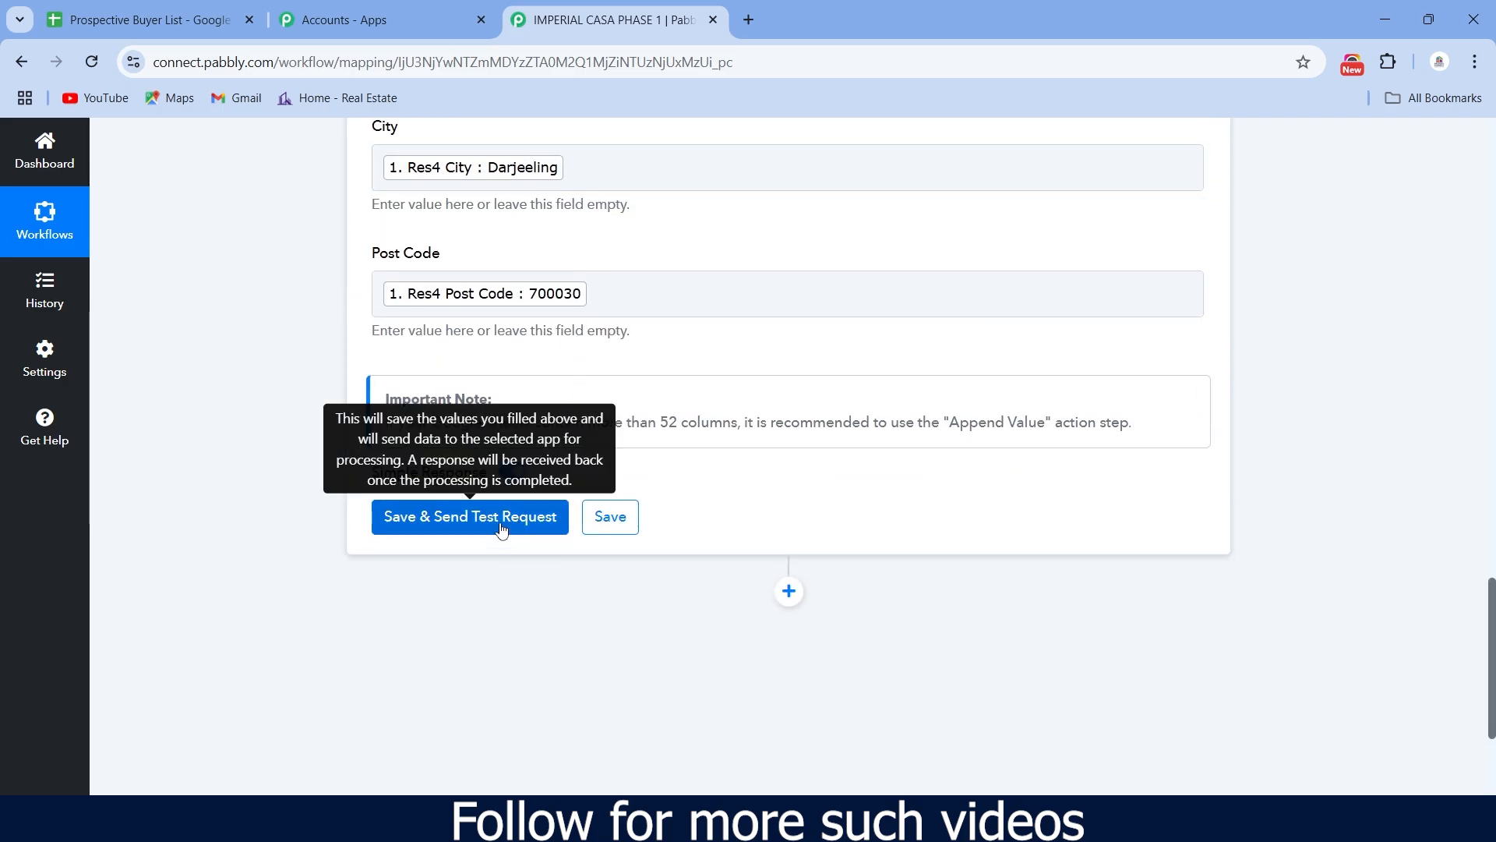
- Send a test row, confirm it filled range A2:I2, and save the Add New Row step
click(501, 527)
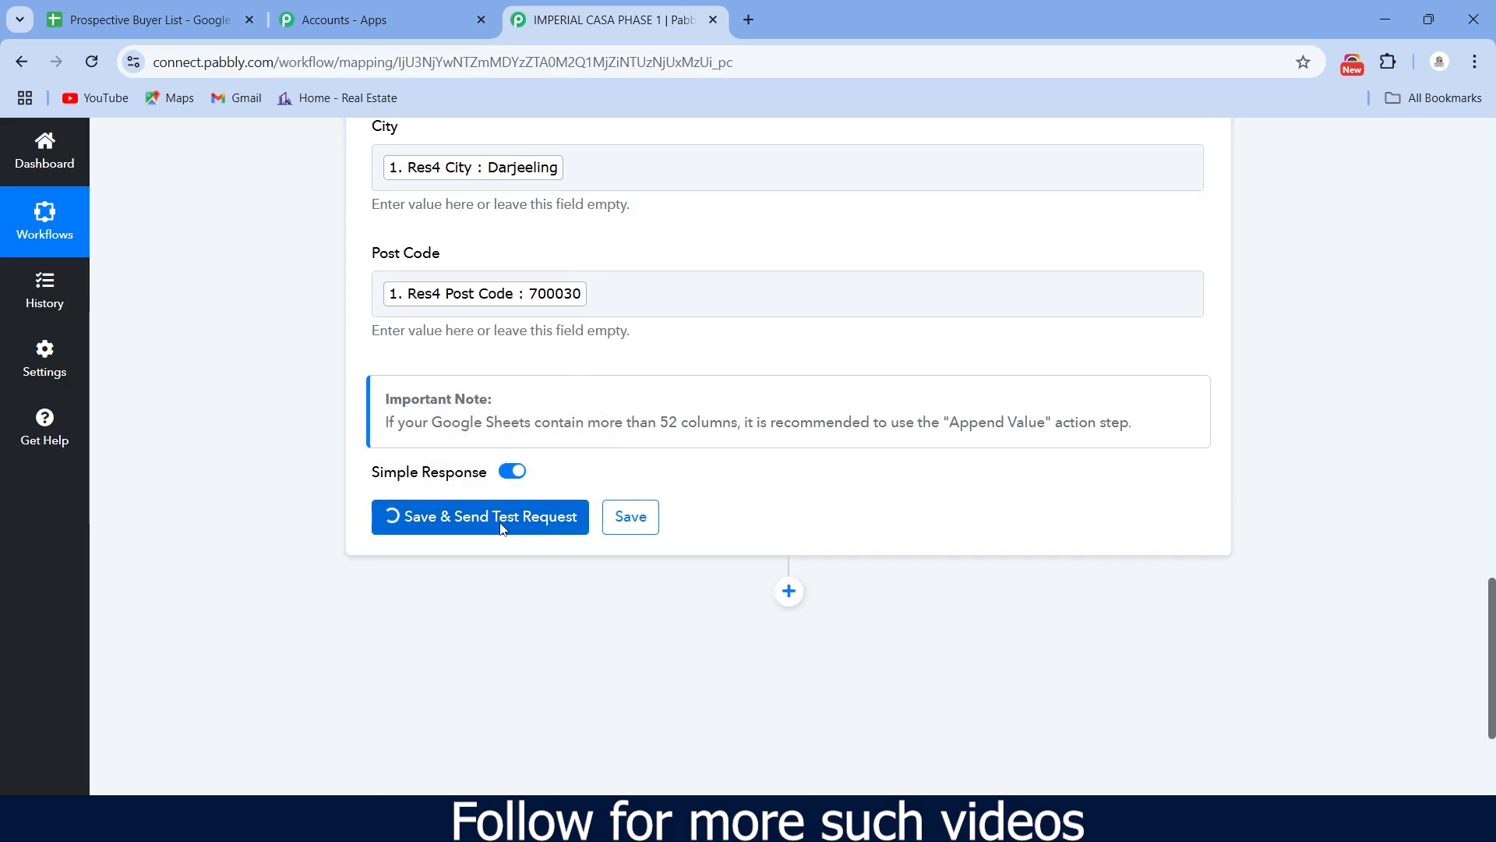
scroll(503, 528, down, 6)
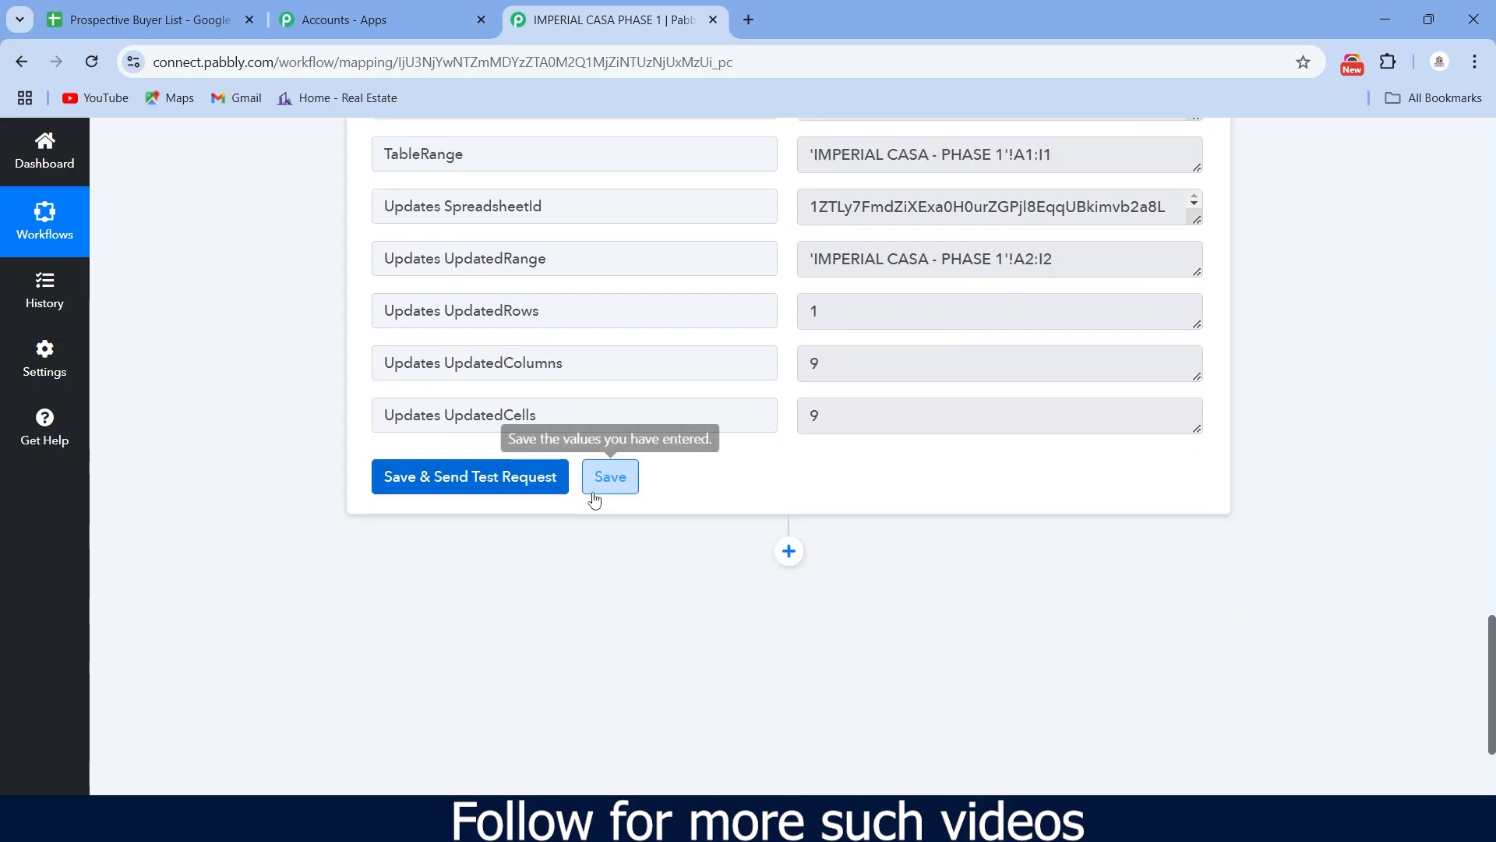
click(604, 477)
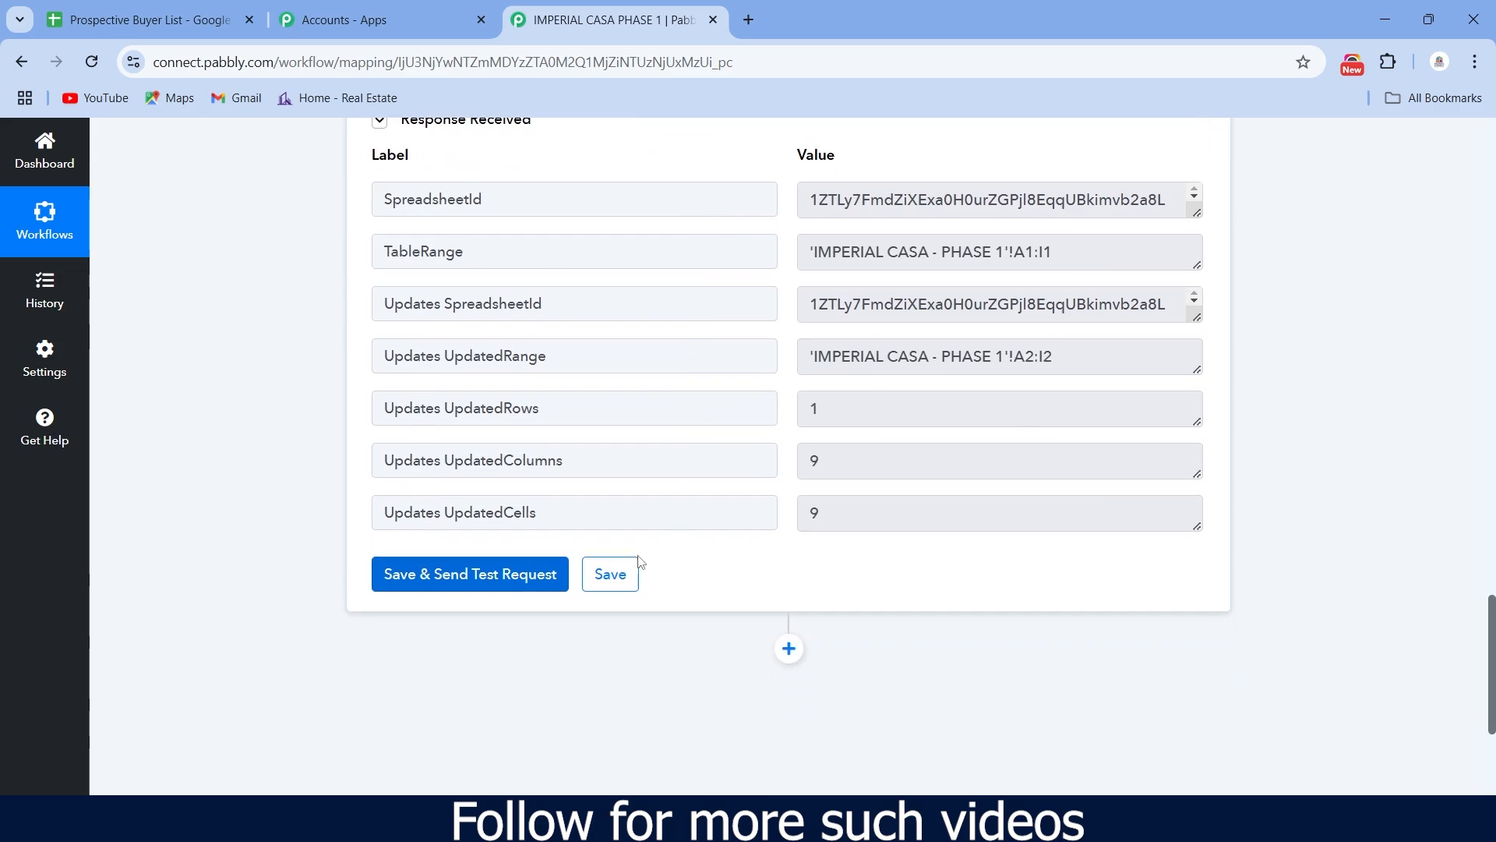
click(603, 580)
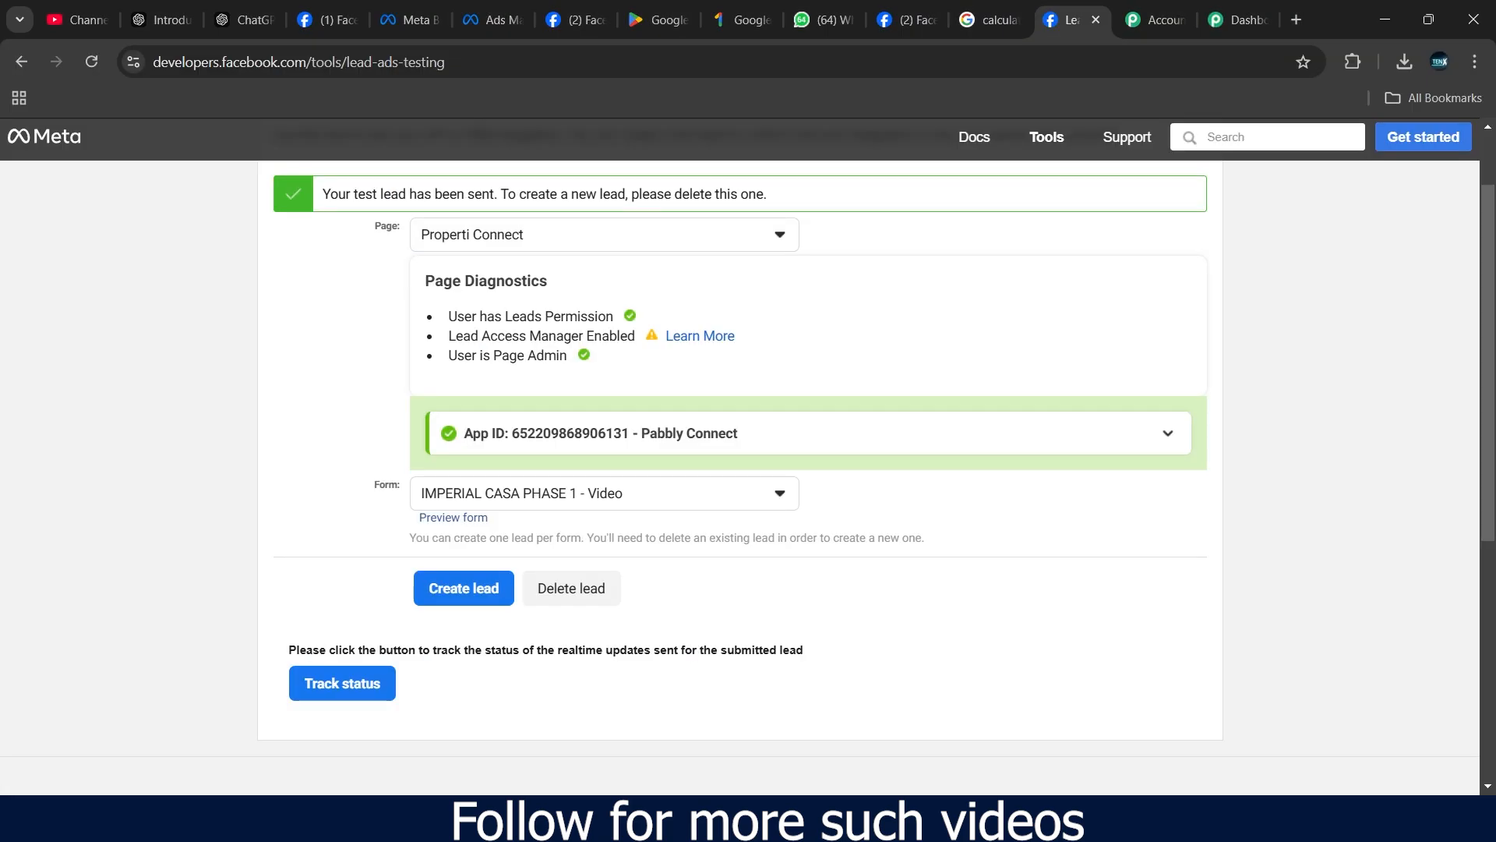
- Delete the earlier test lead and preview the IMPERIAL CASA PHASE 1 lead form
click(567, 591)
scroll(575, 537, up, 1)
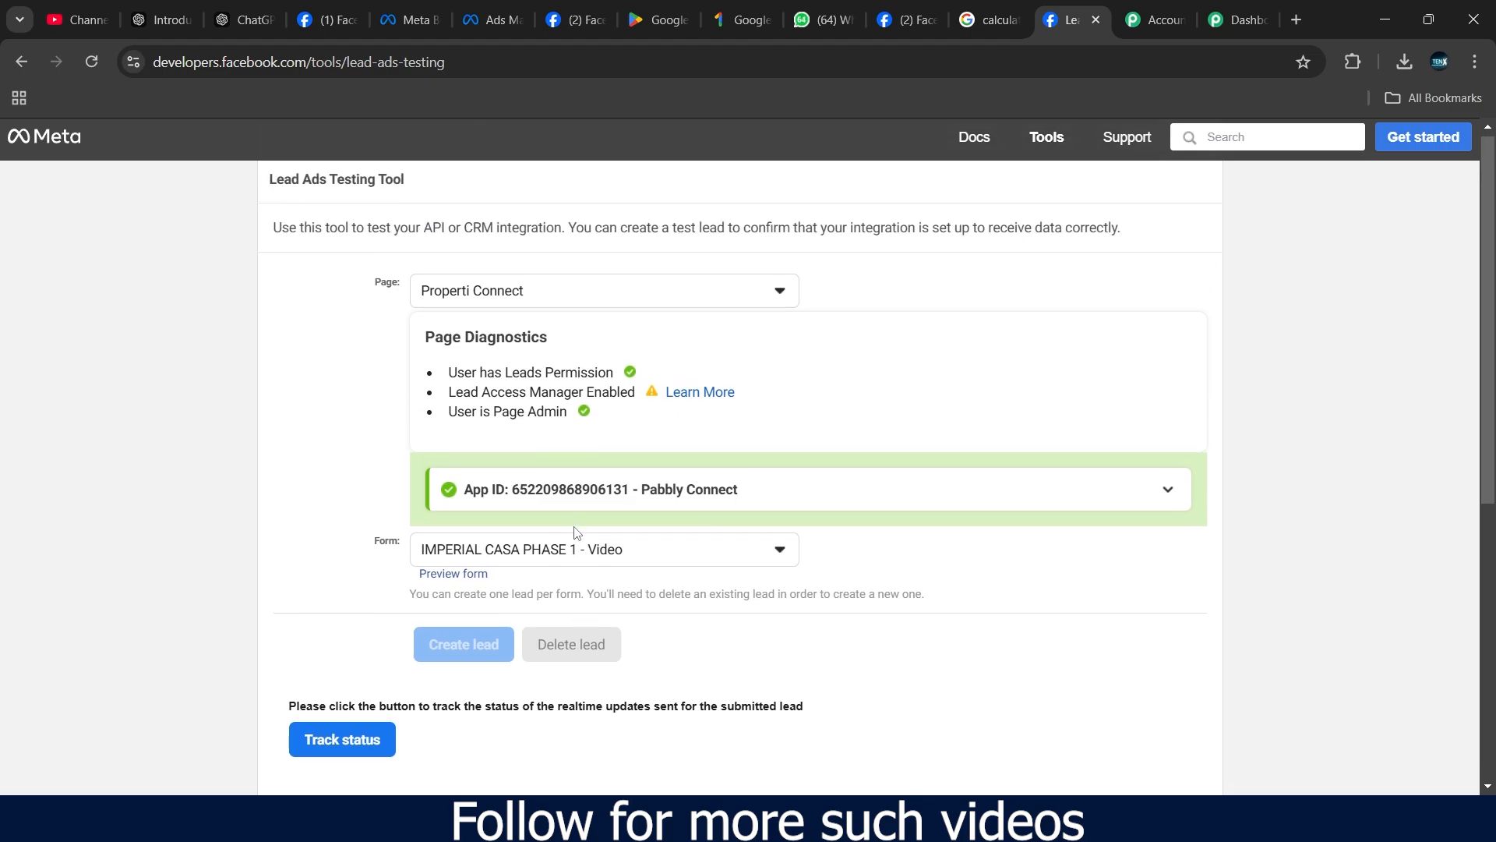
click(470, 579)
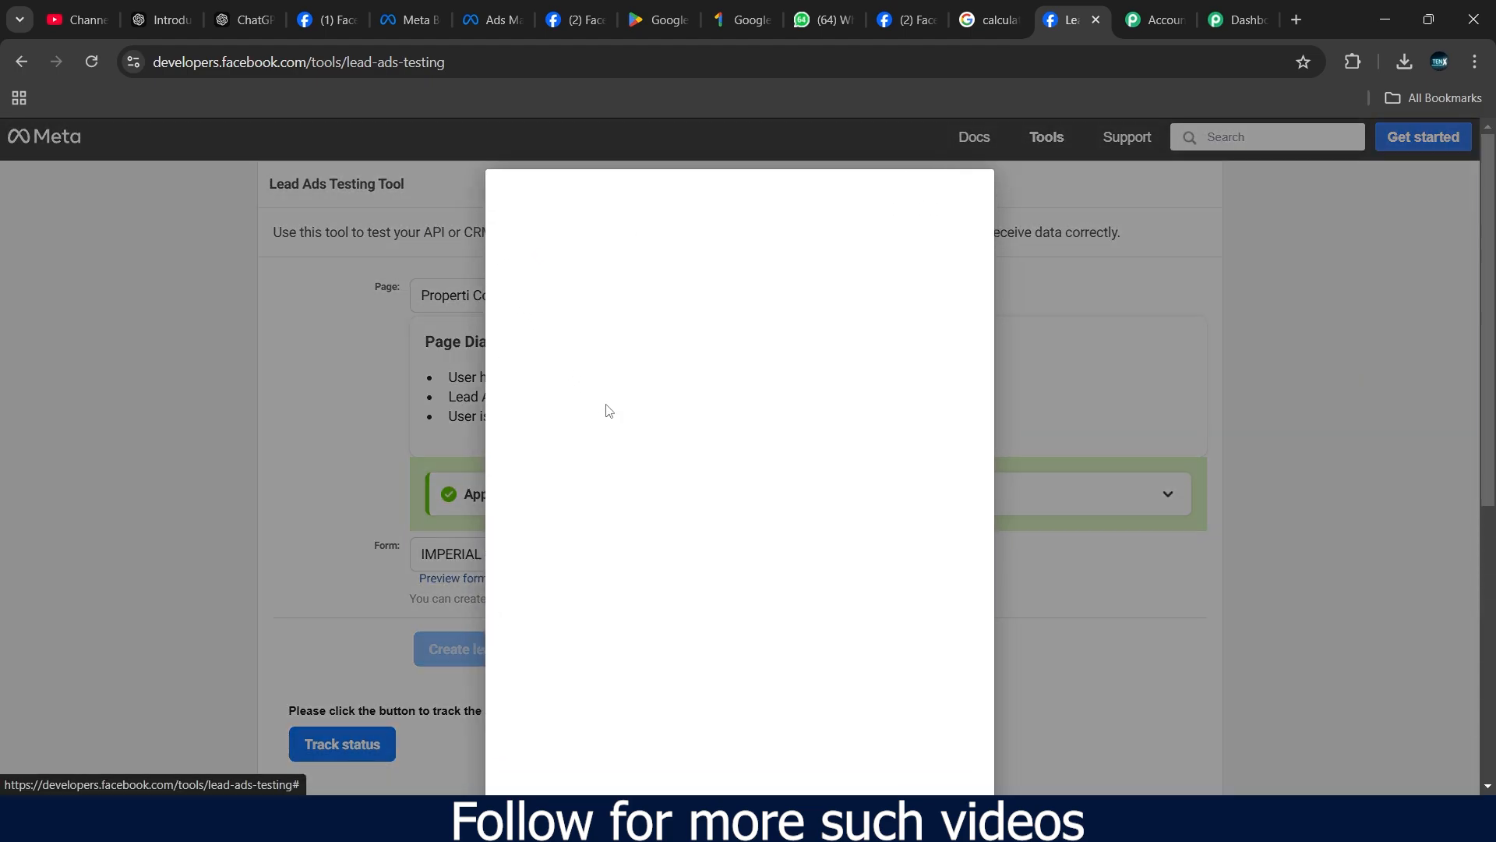
scroll(723, 495, down, 3)
- Answer Yes for Chinar Park, 2 BHK - 52 Lakhs for budget, and within_a_month for timing
click(705, 479)
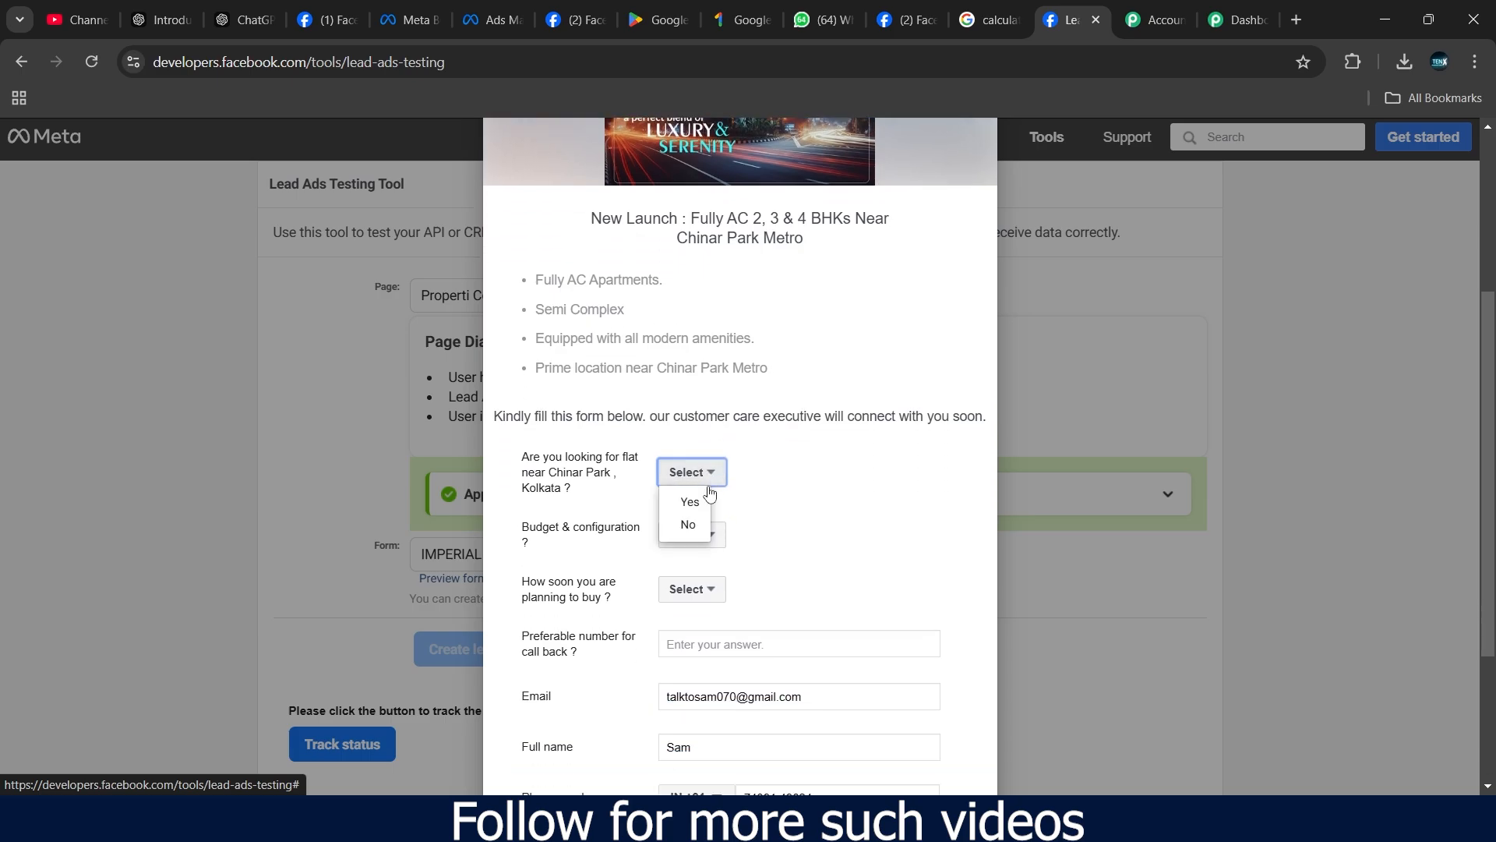
click(690, 502)
click(698, 534)
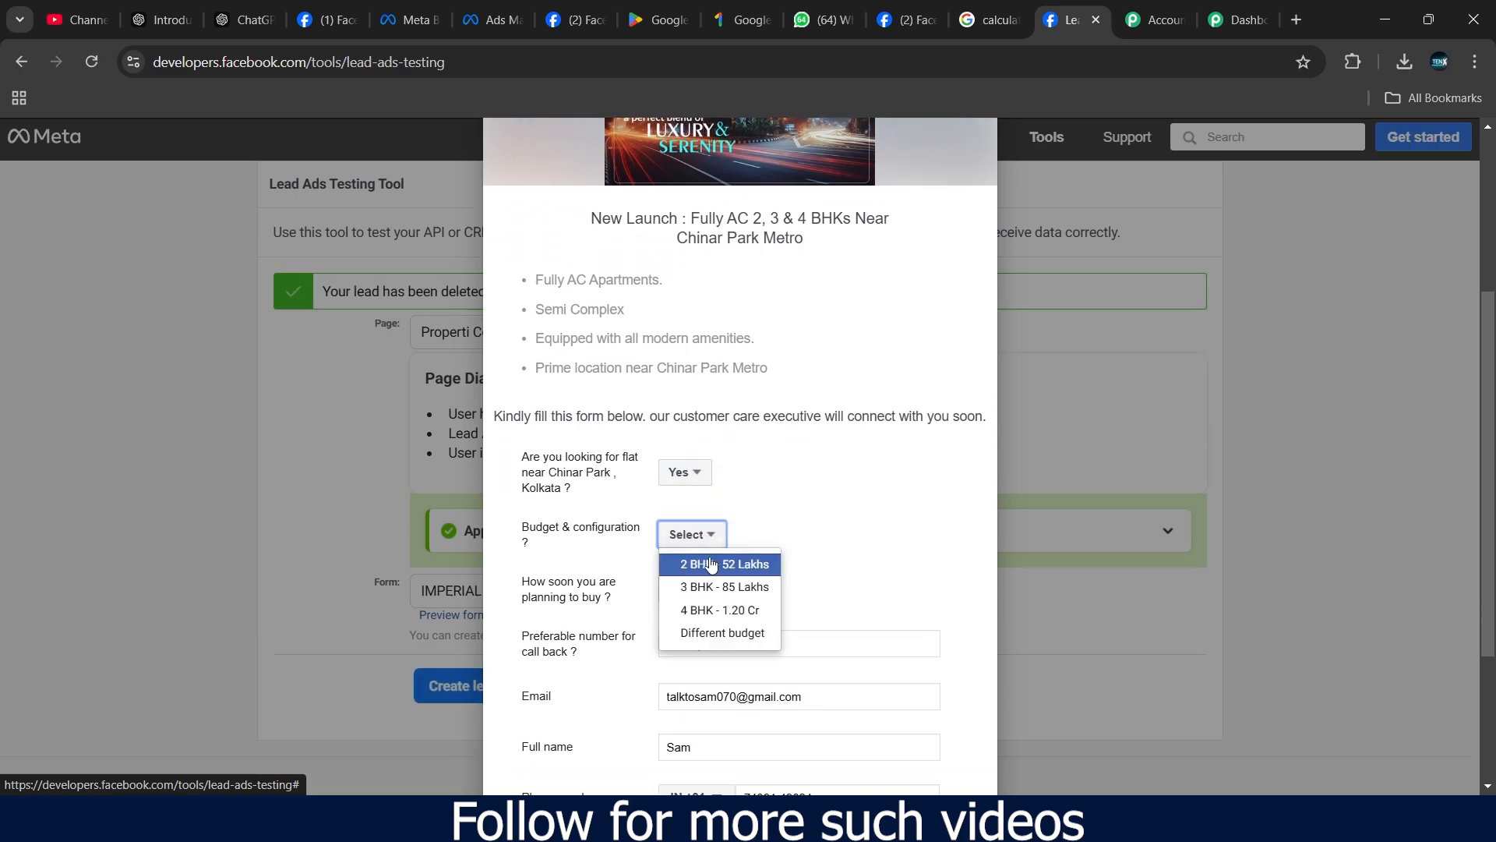
click(710, 563)
scroll(676, 517, down, 1)
click(708, 501)
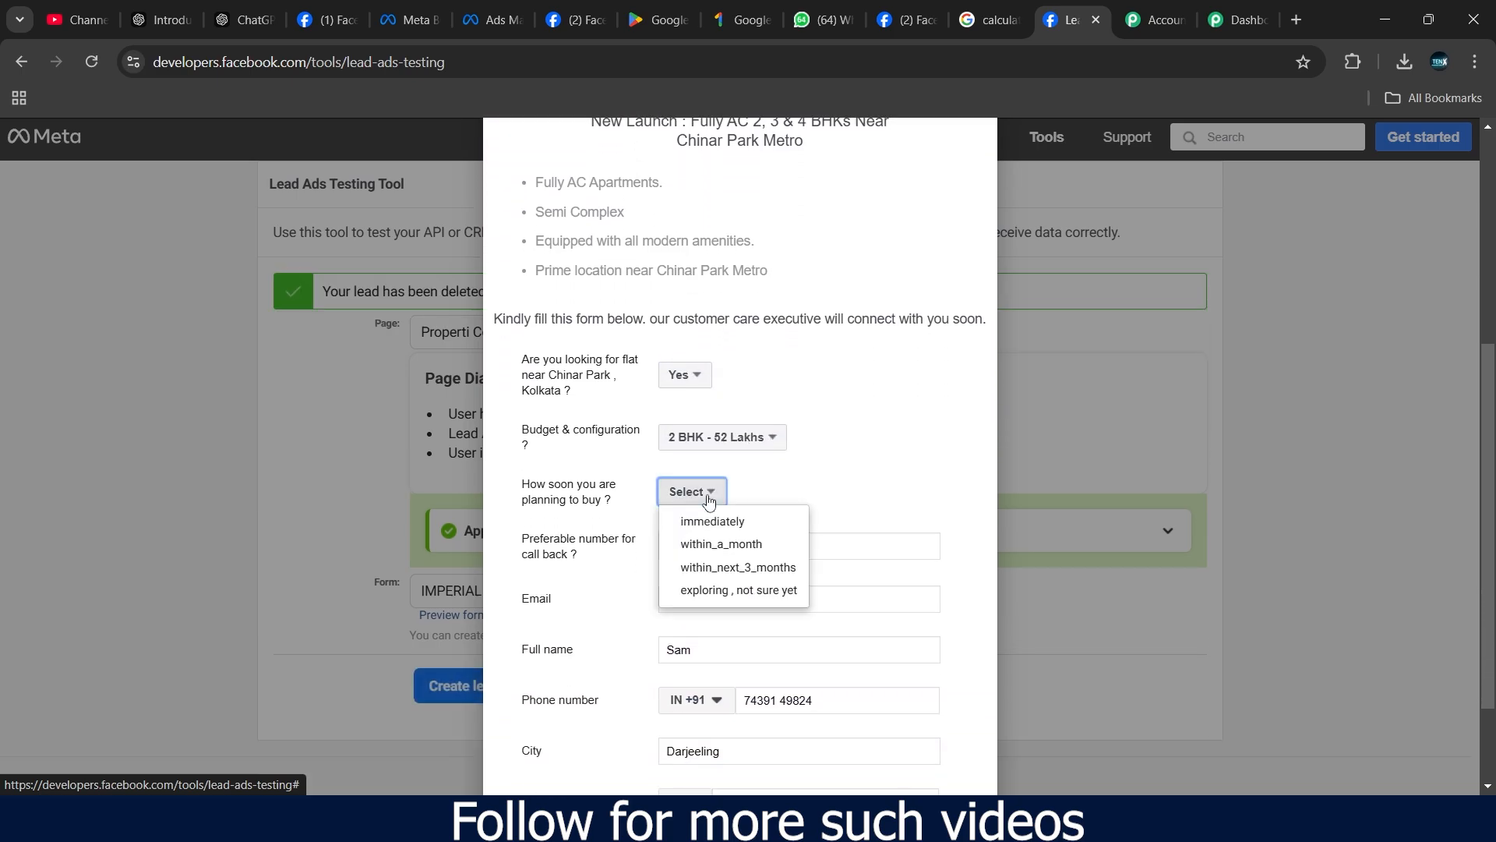
click(715, 546)
scroll(731, 534, down, 2)
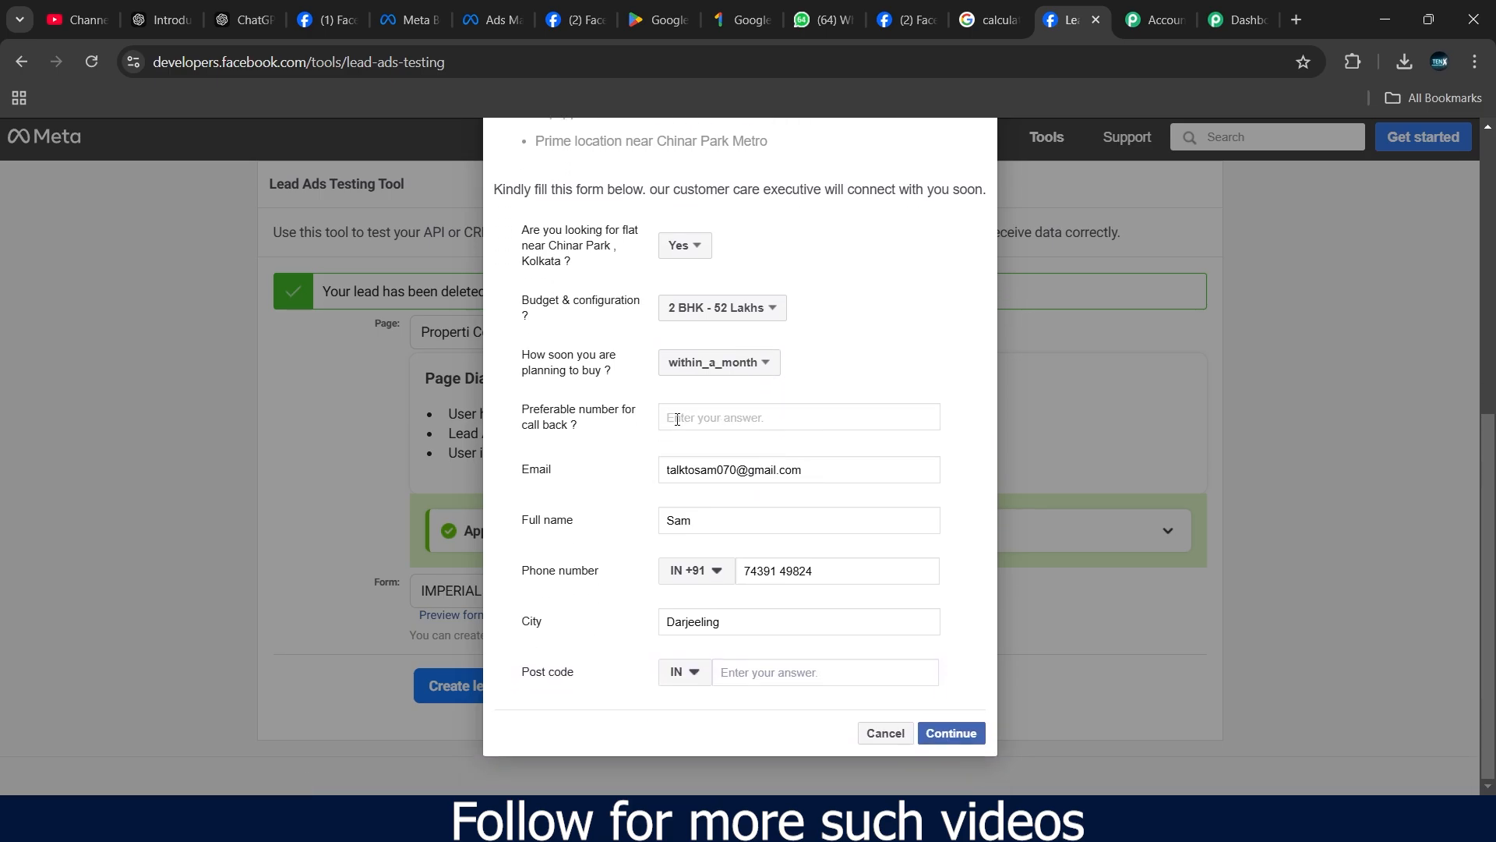
- Overwrite the call-back number, email, full name and phone number with test values, then enter the post code
drag(813, 473, 664, 475)
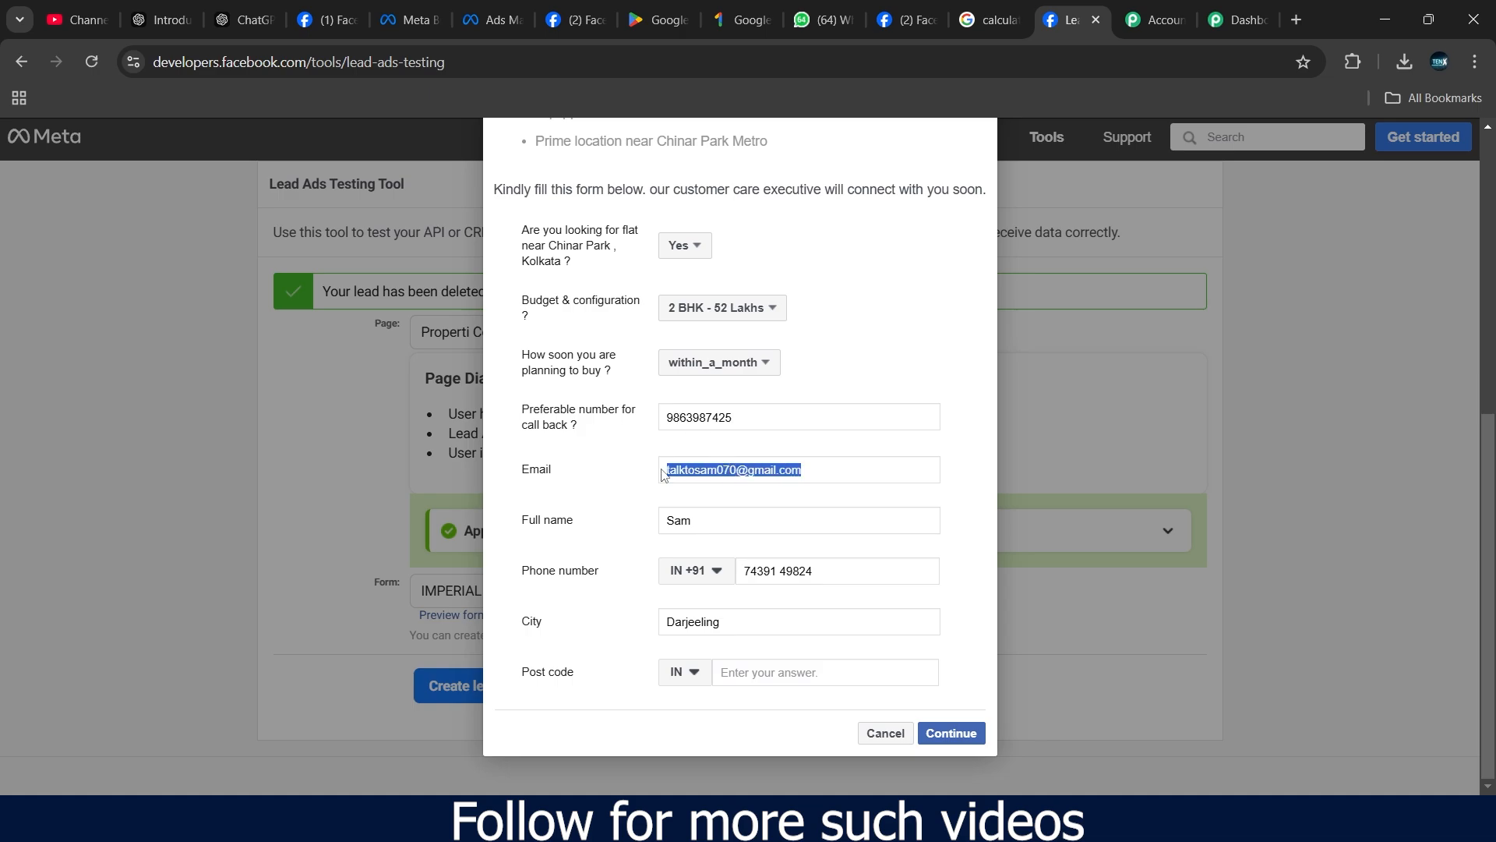
text(testhere)
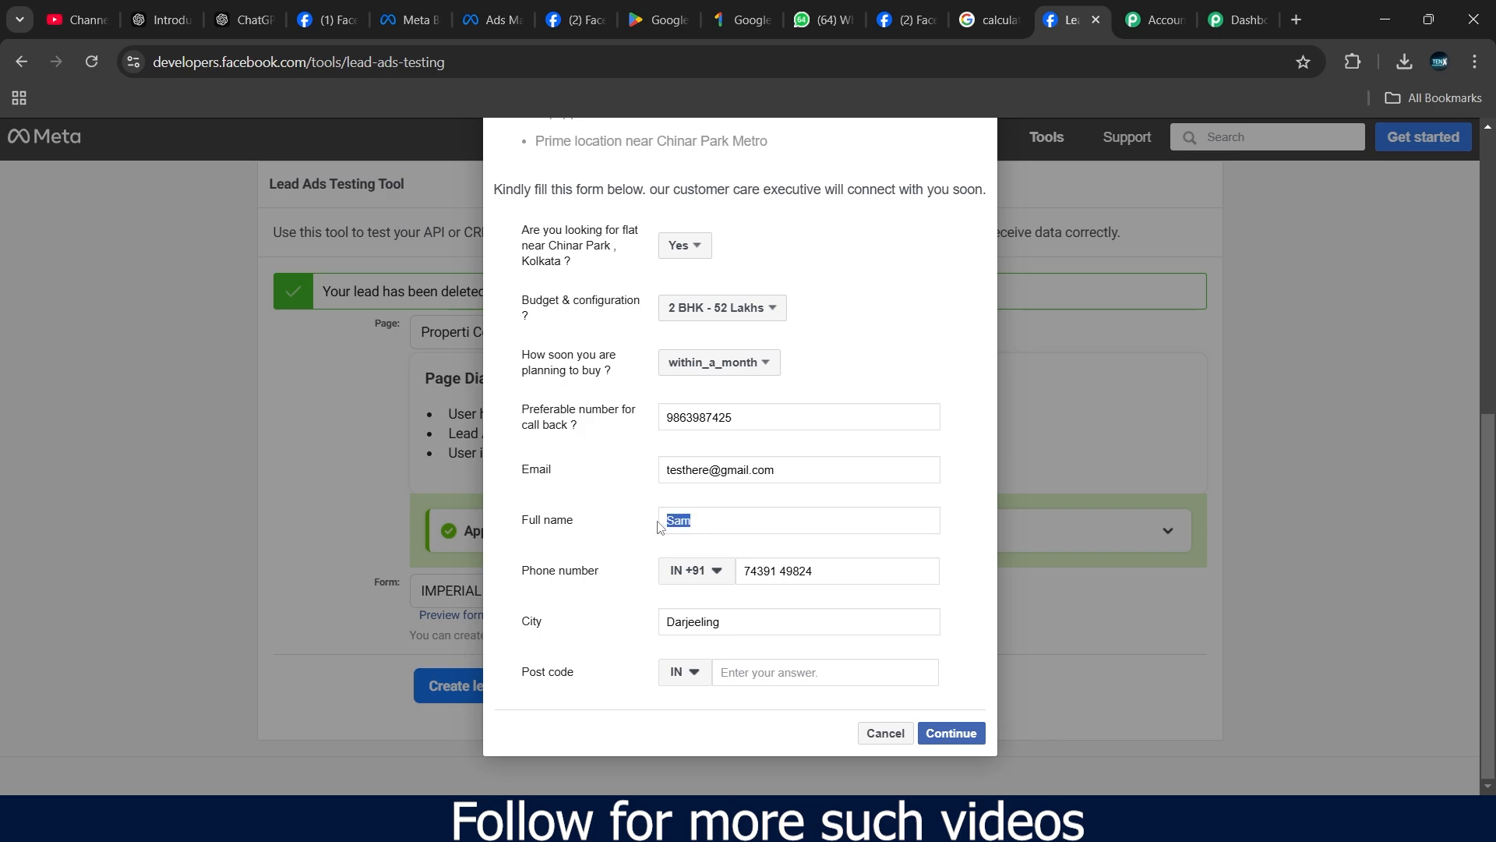
text(Dummy Test)
drag(819, 566, 744, 575)
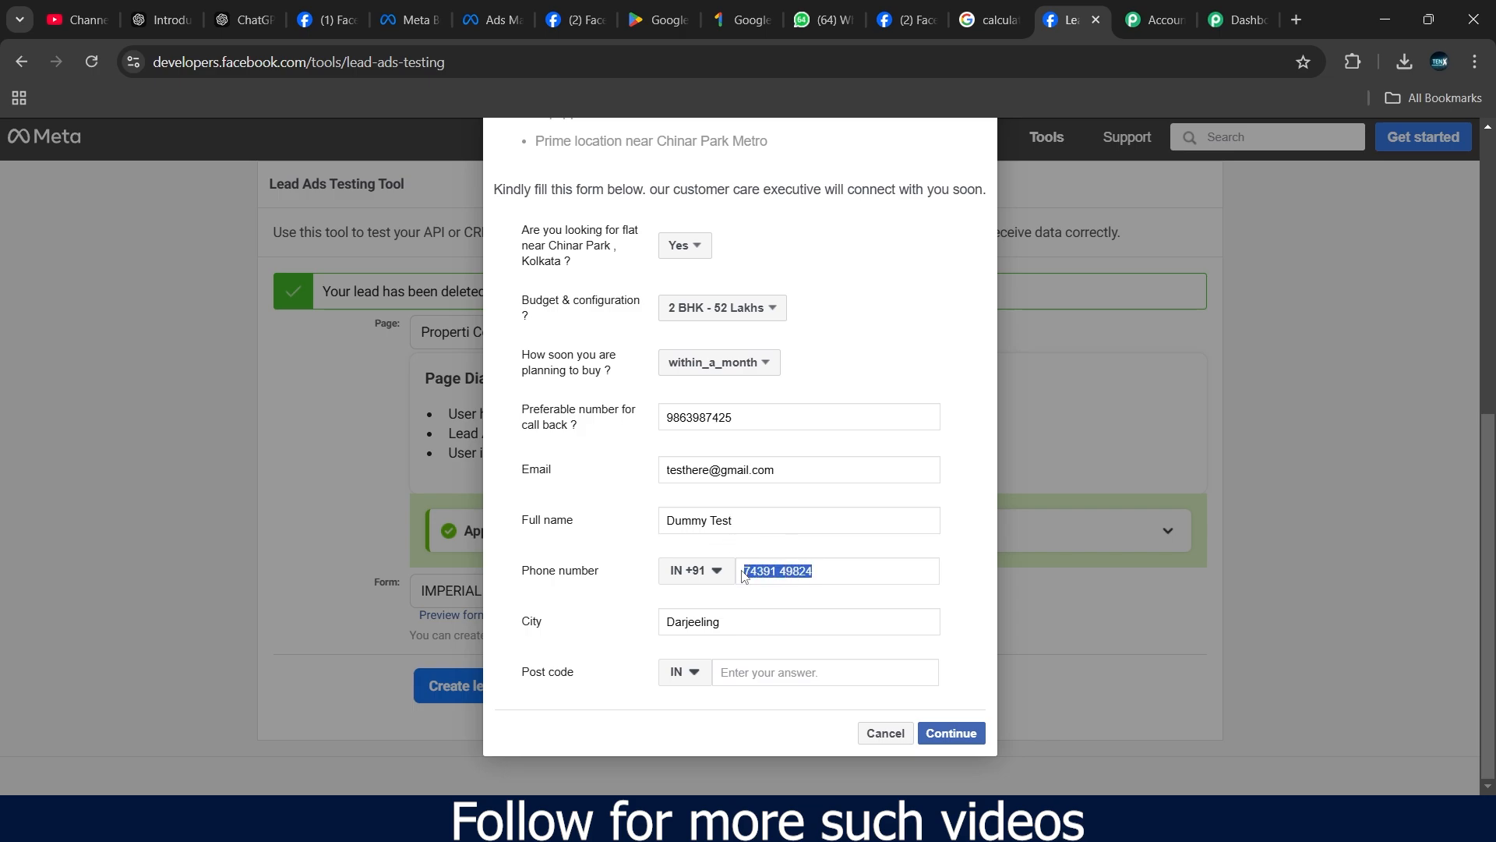
click(751, 672)
text(700033)
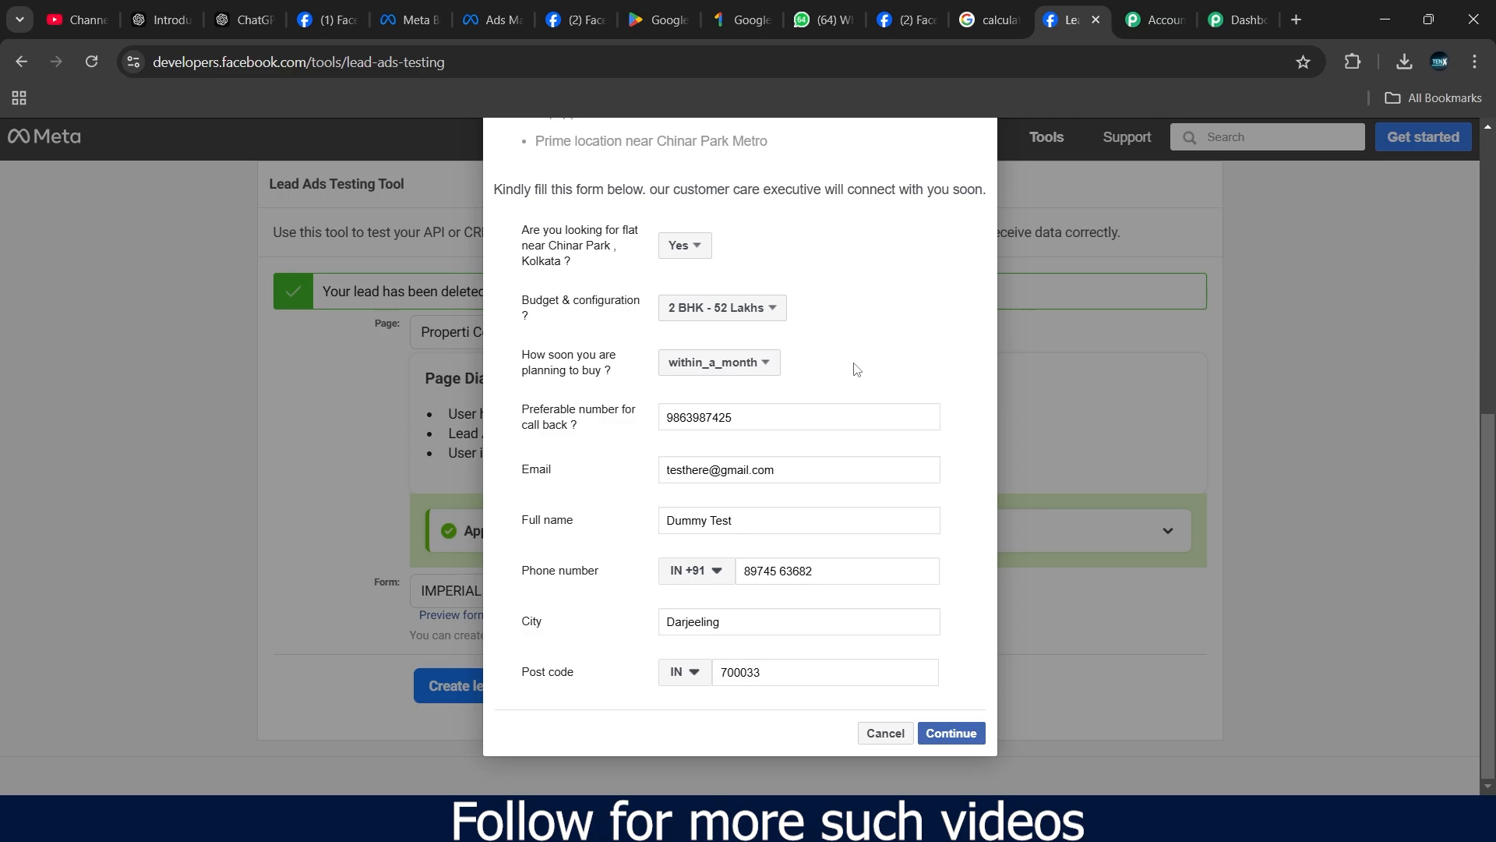
scroll(858, 370, up, 5)
scroll(857, 372, down, 5)
- Continue to the terms page, submit the test lead, and cancel out of the thank-you screen
click(955, 732)
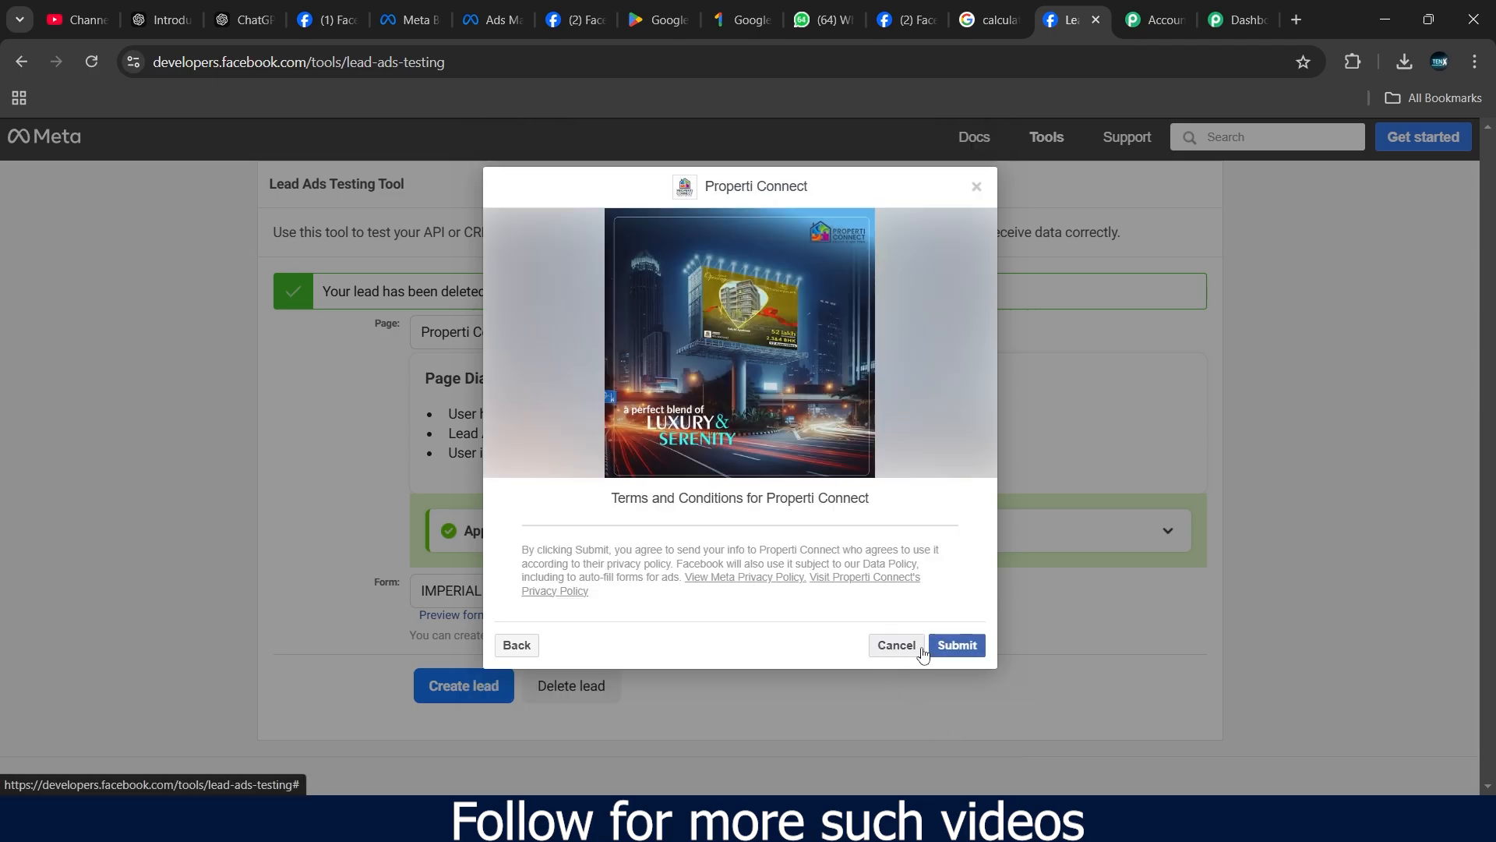
click(969, 648)
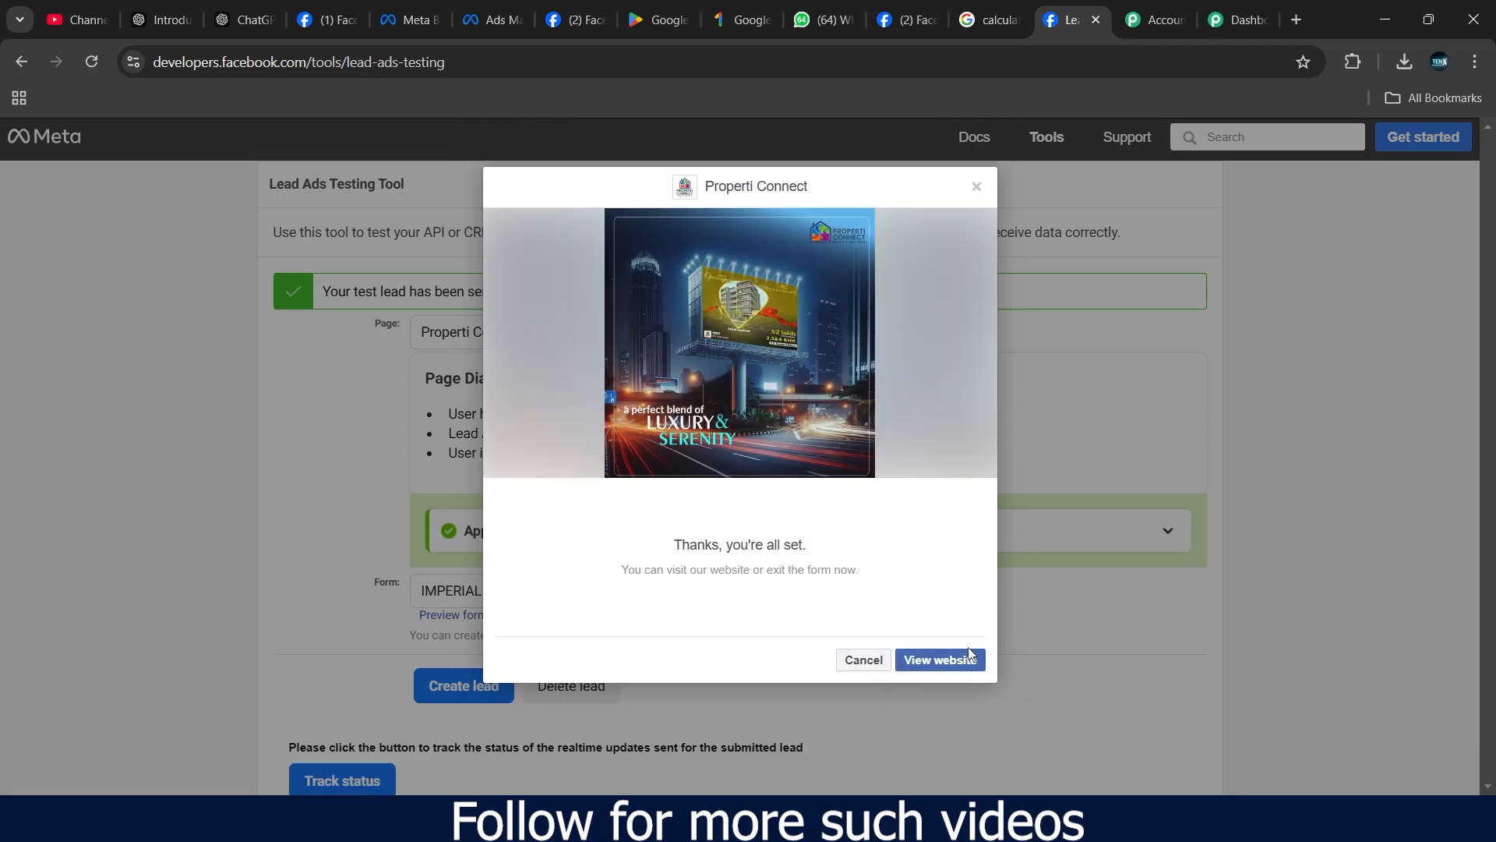
click(863, 661)
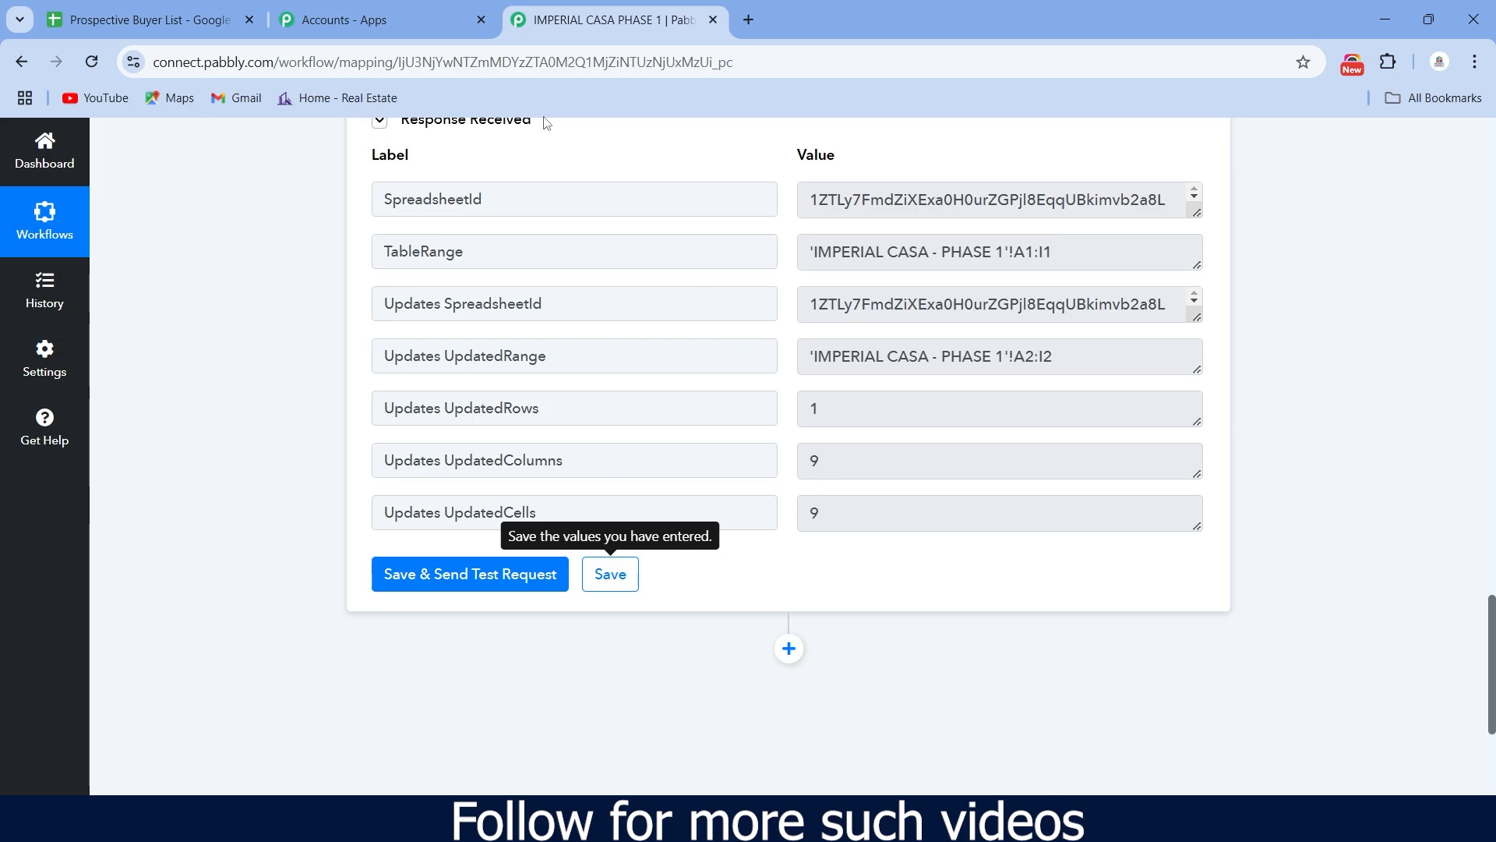
- Check row 3 of the Prospective Buyer List sheet for the new lead, then return to Pabbly
click(183, 17)
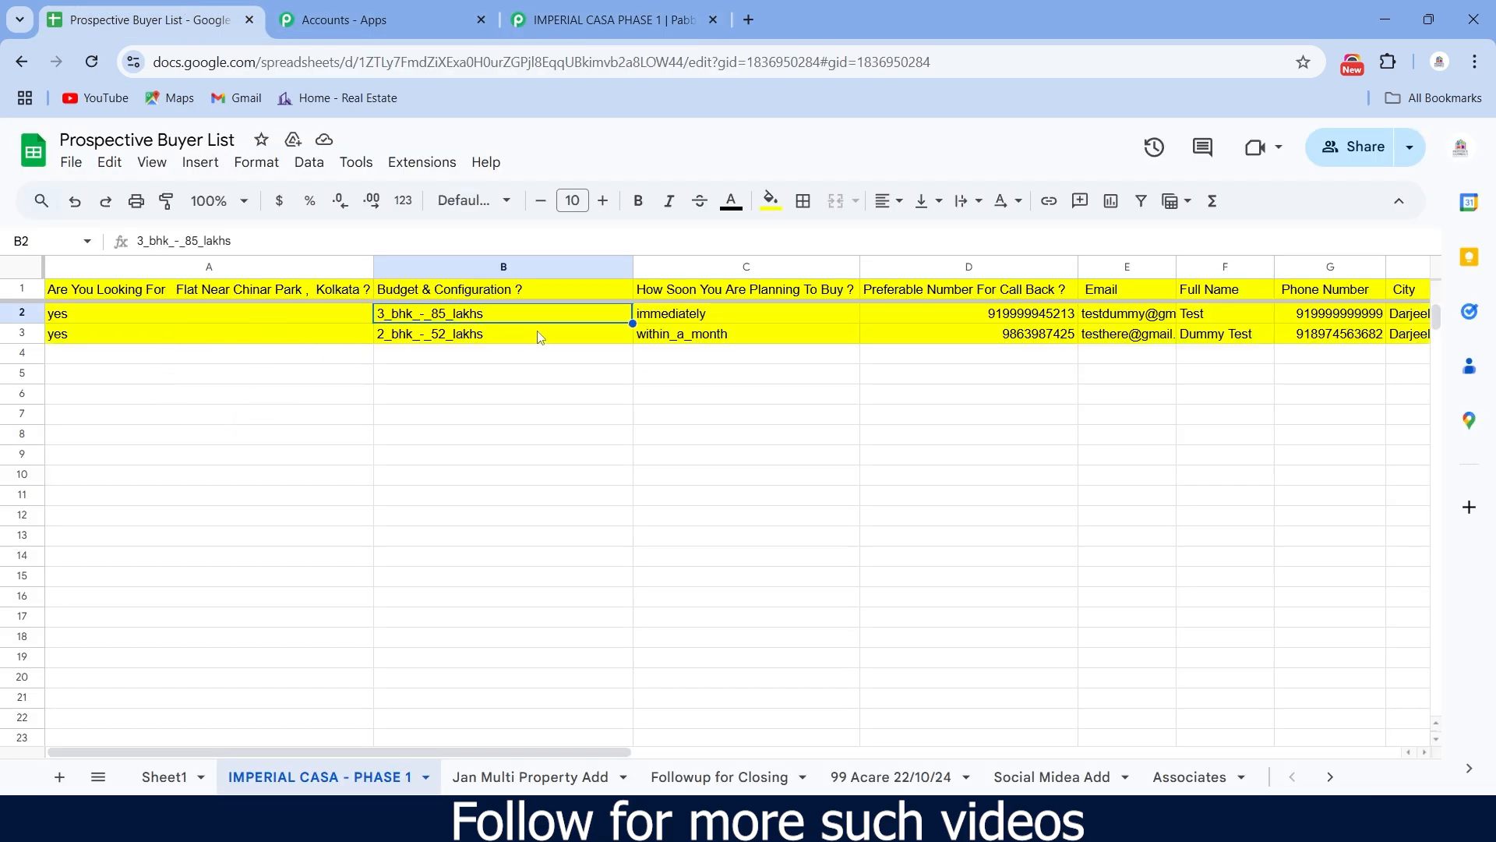
drag(427, 752, 264, 755)
click(608, 19)
- Save the field mapping and go to the dashboard showing IMPERIAL CASA PHASE 1 as Active
scroll(480, 397, up, 12)
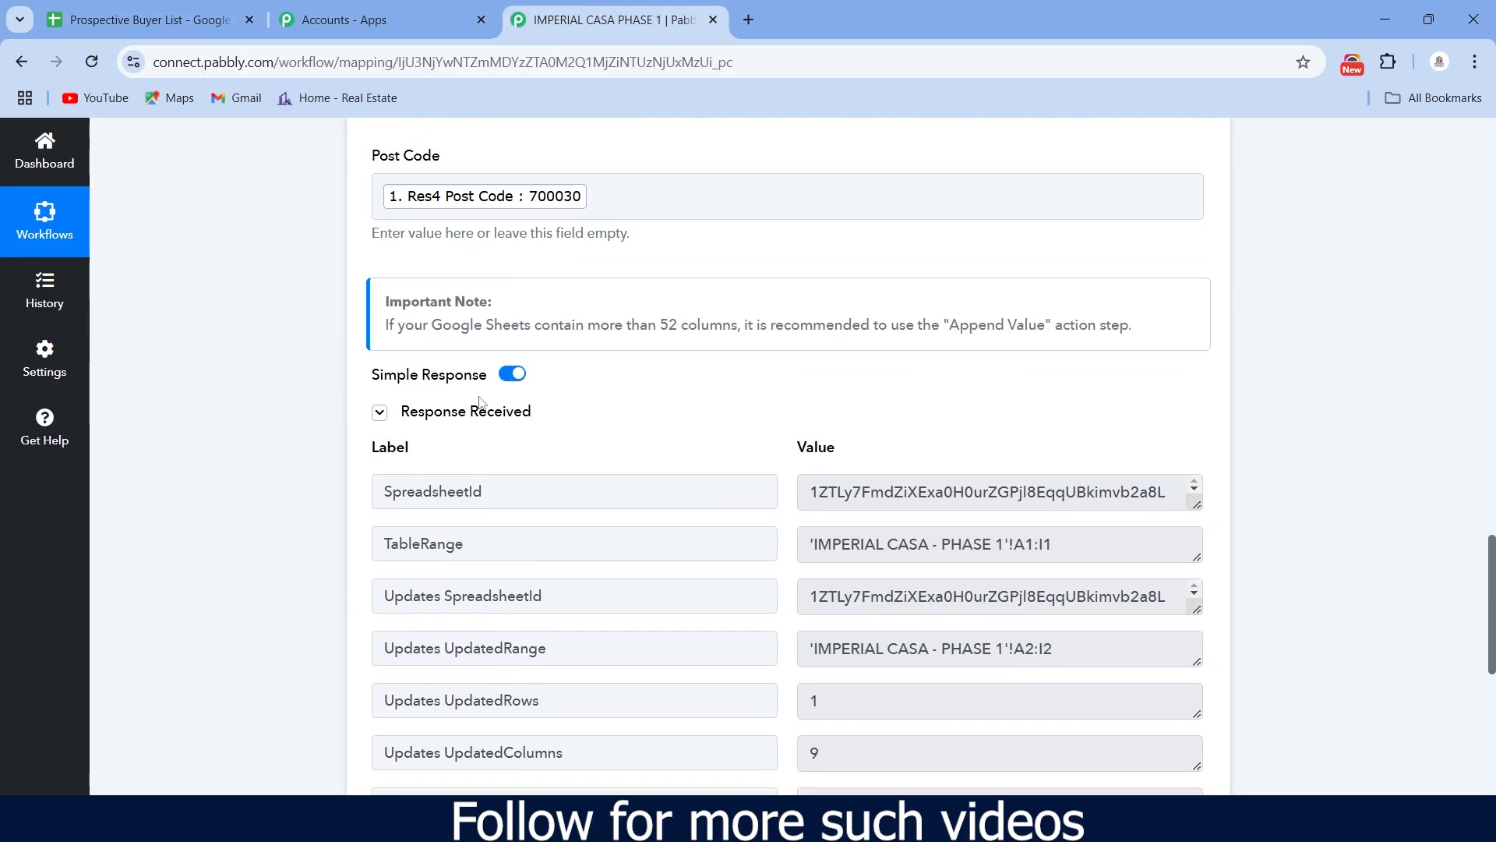
scroll(485, 408, down, 6)
scroll(485, 408, down, 6)
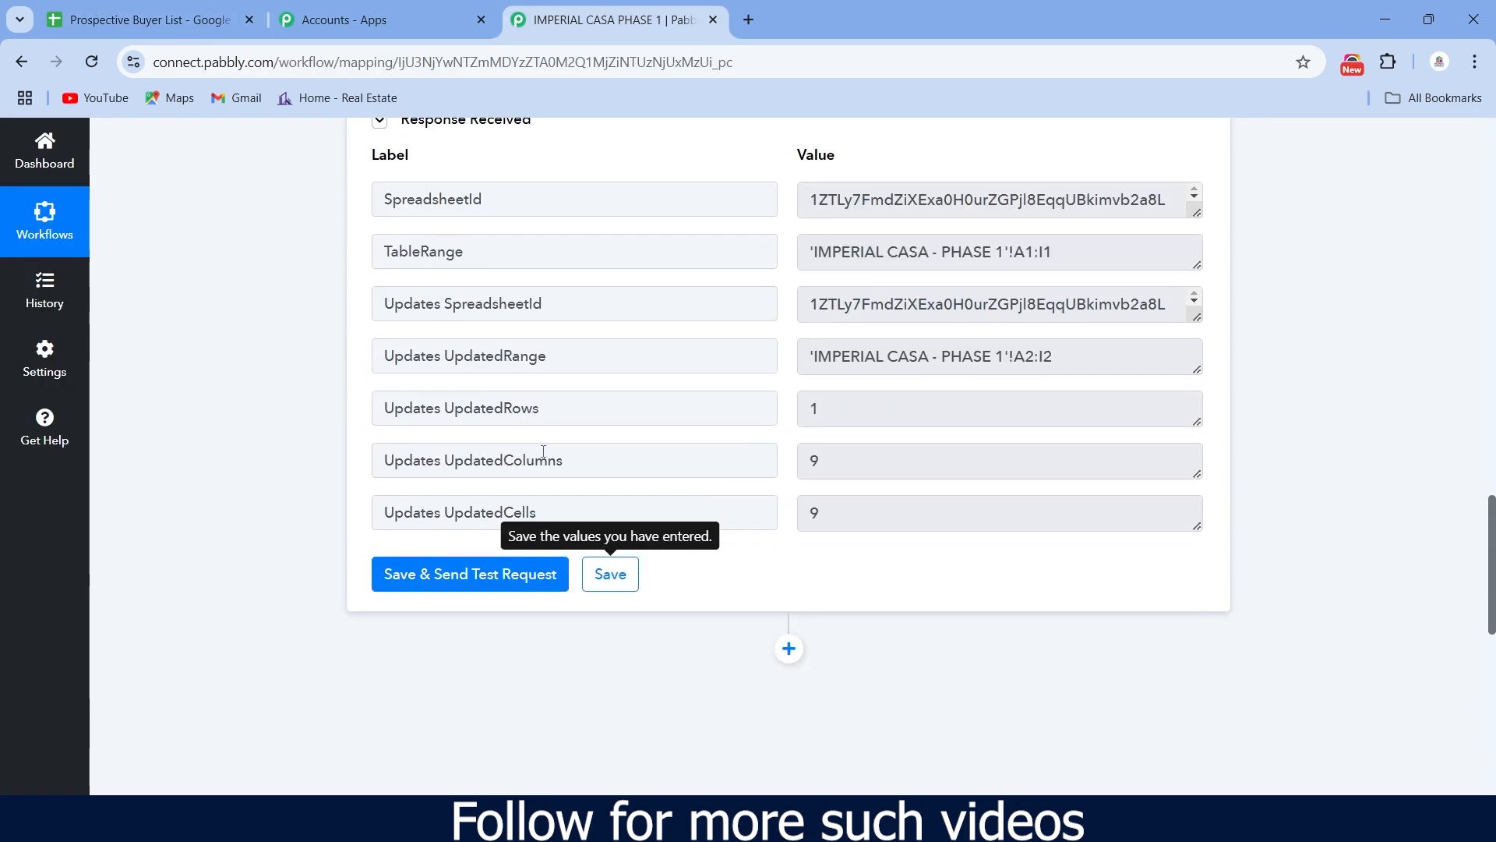
click(615, 586)
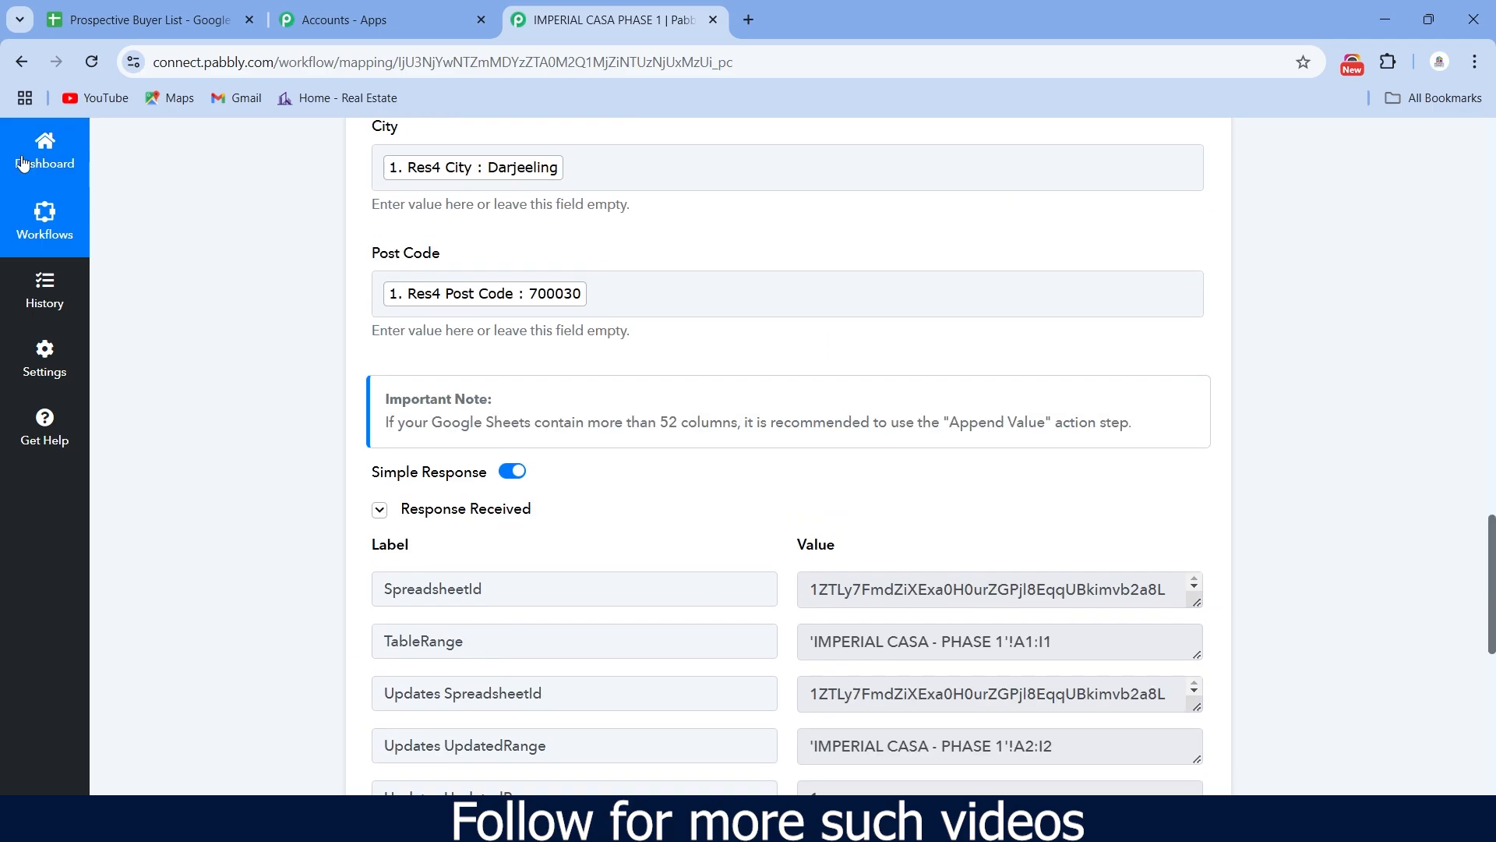
click(43, 162)
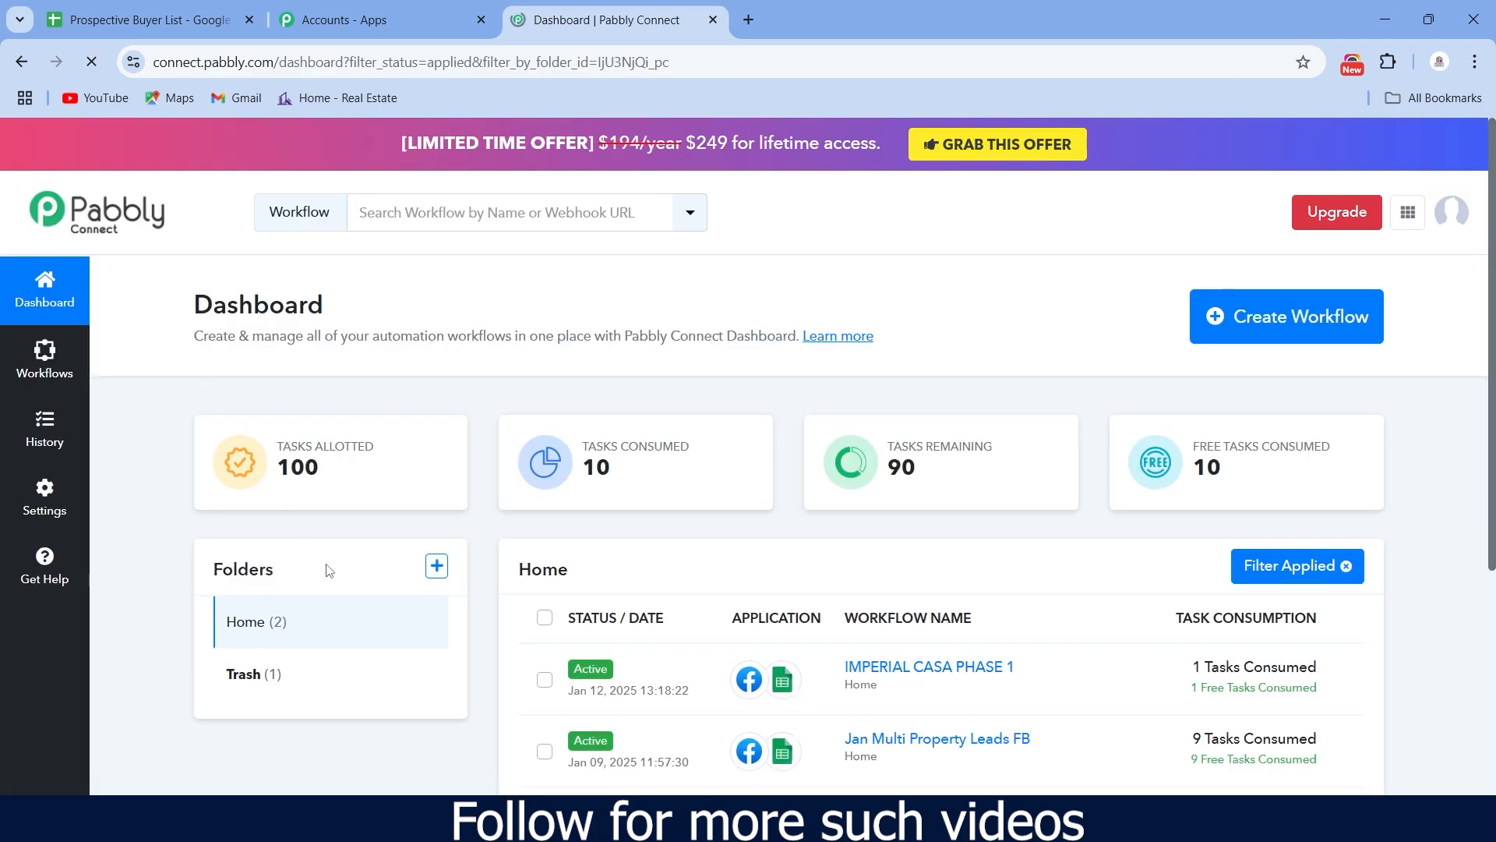
scroll(896, 532, down, 3)
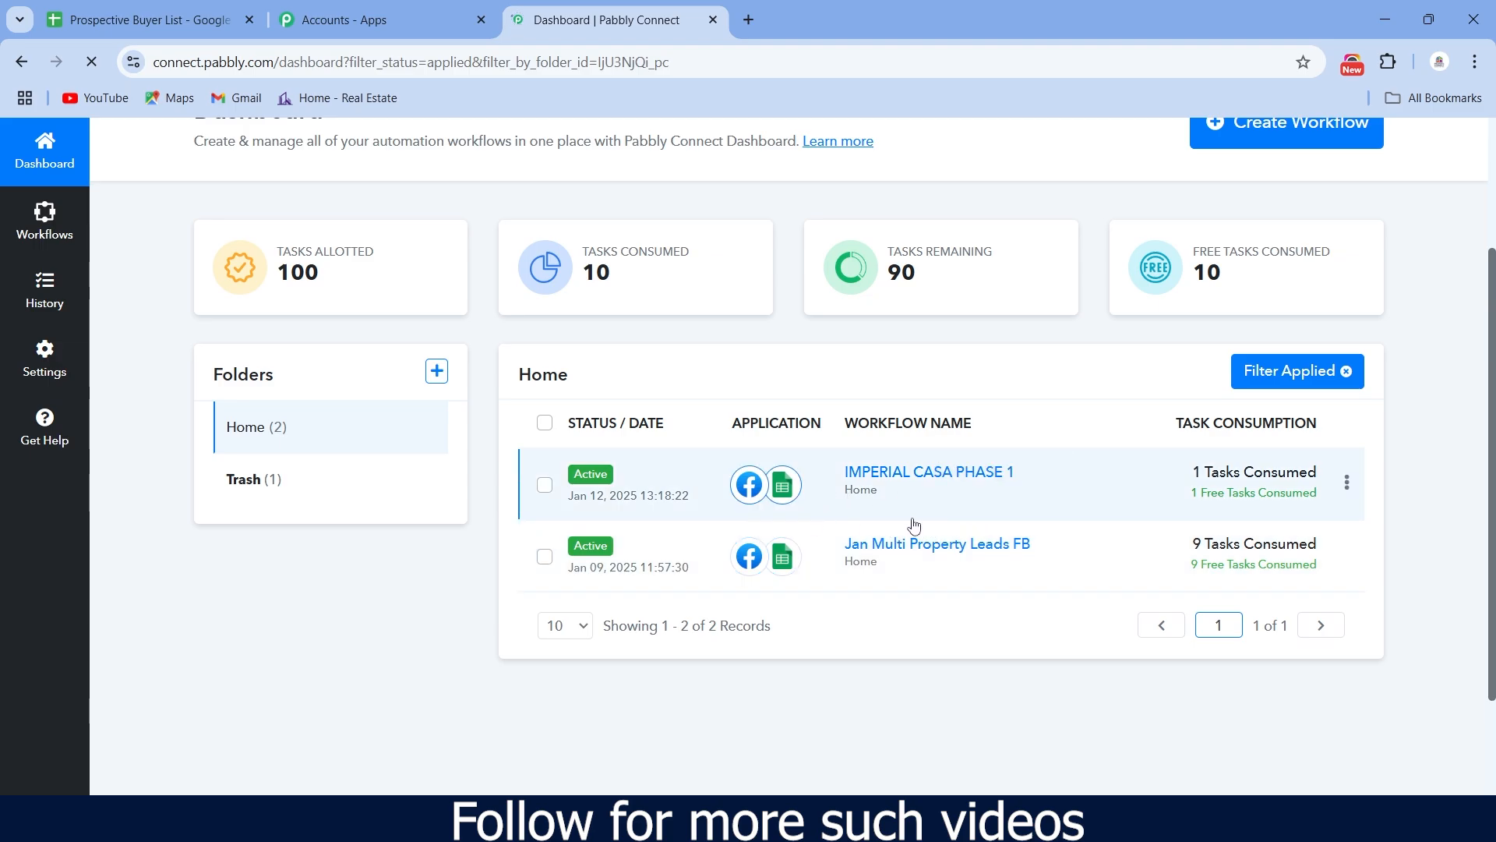
scroll(577, 553, up, 1)
scroll(937, 552, up, 3)
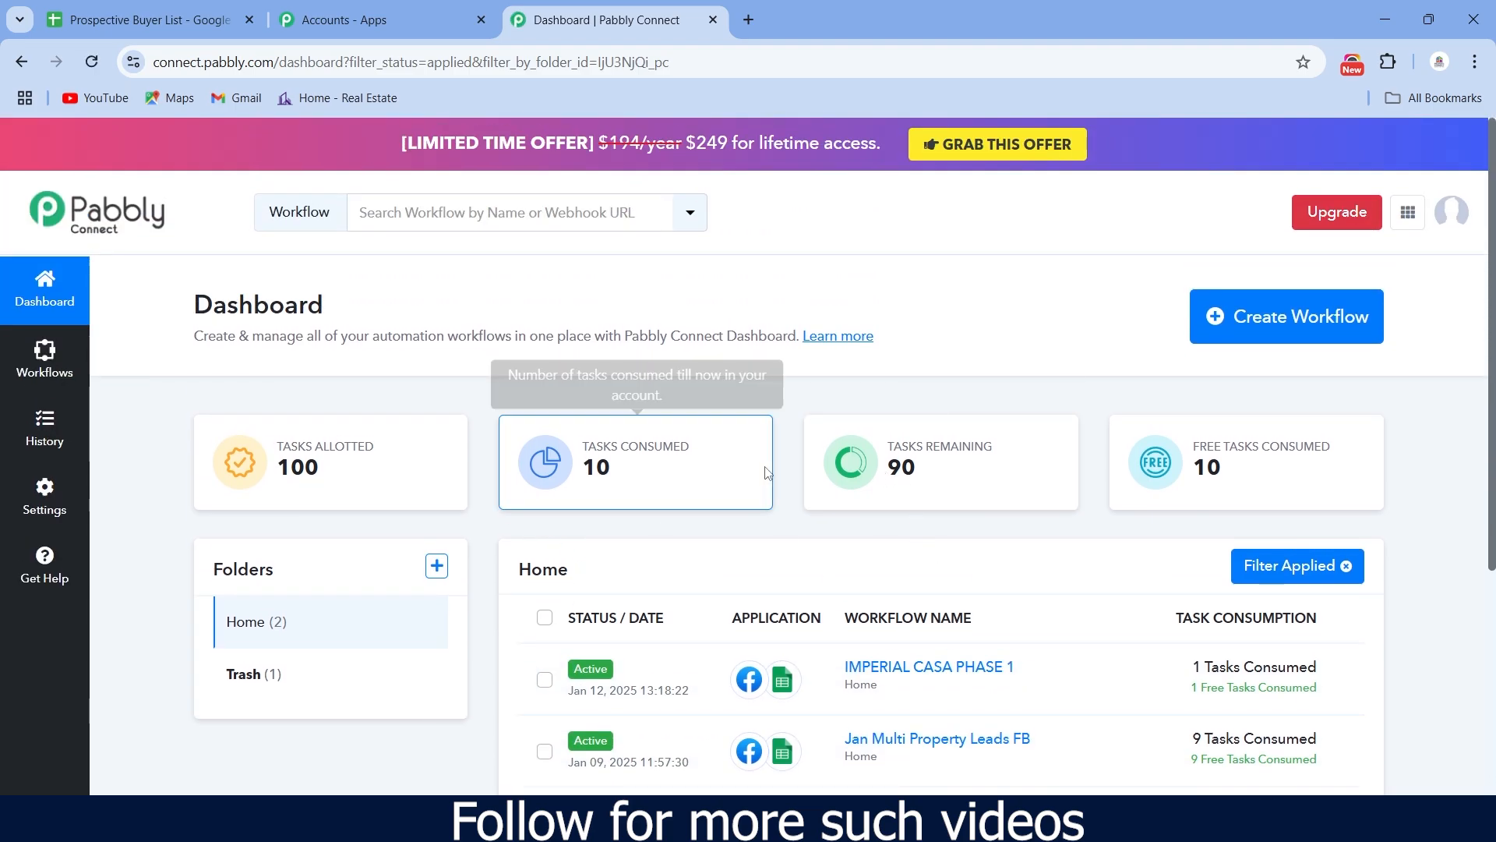
scroll(764, 477, down, 1)
scroll(1036, 406, down, 3)
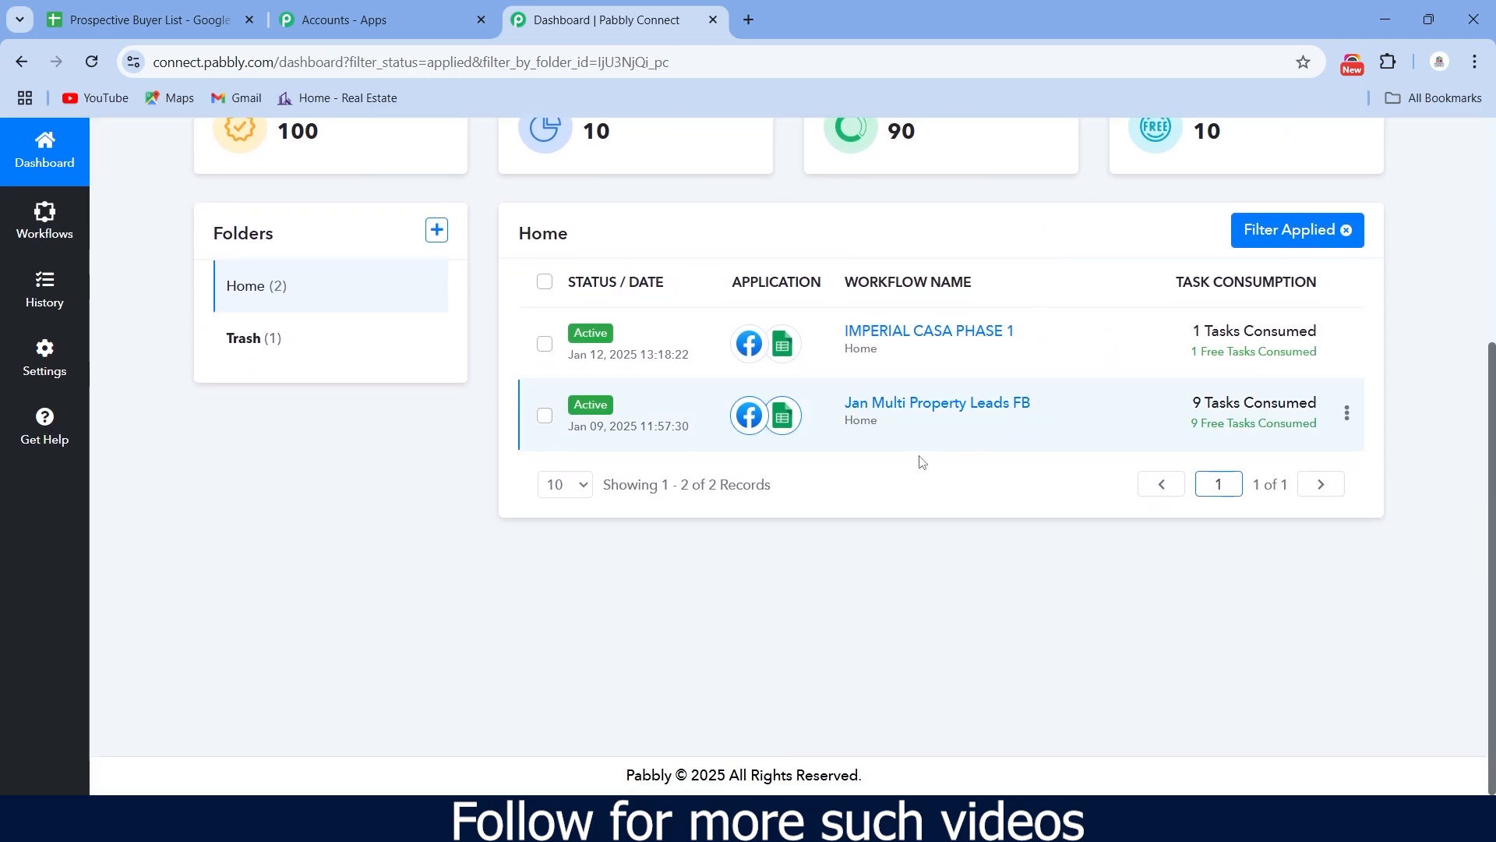
scroll(824, 523, up, 1)
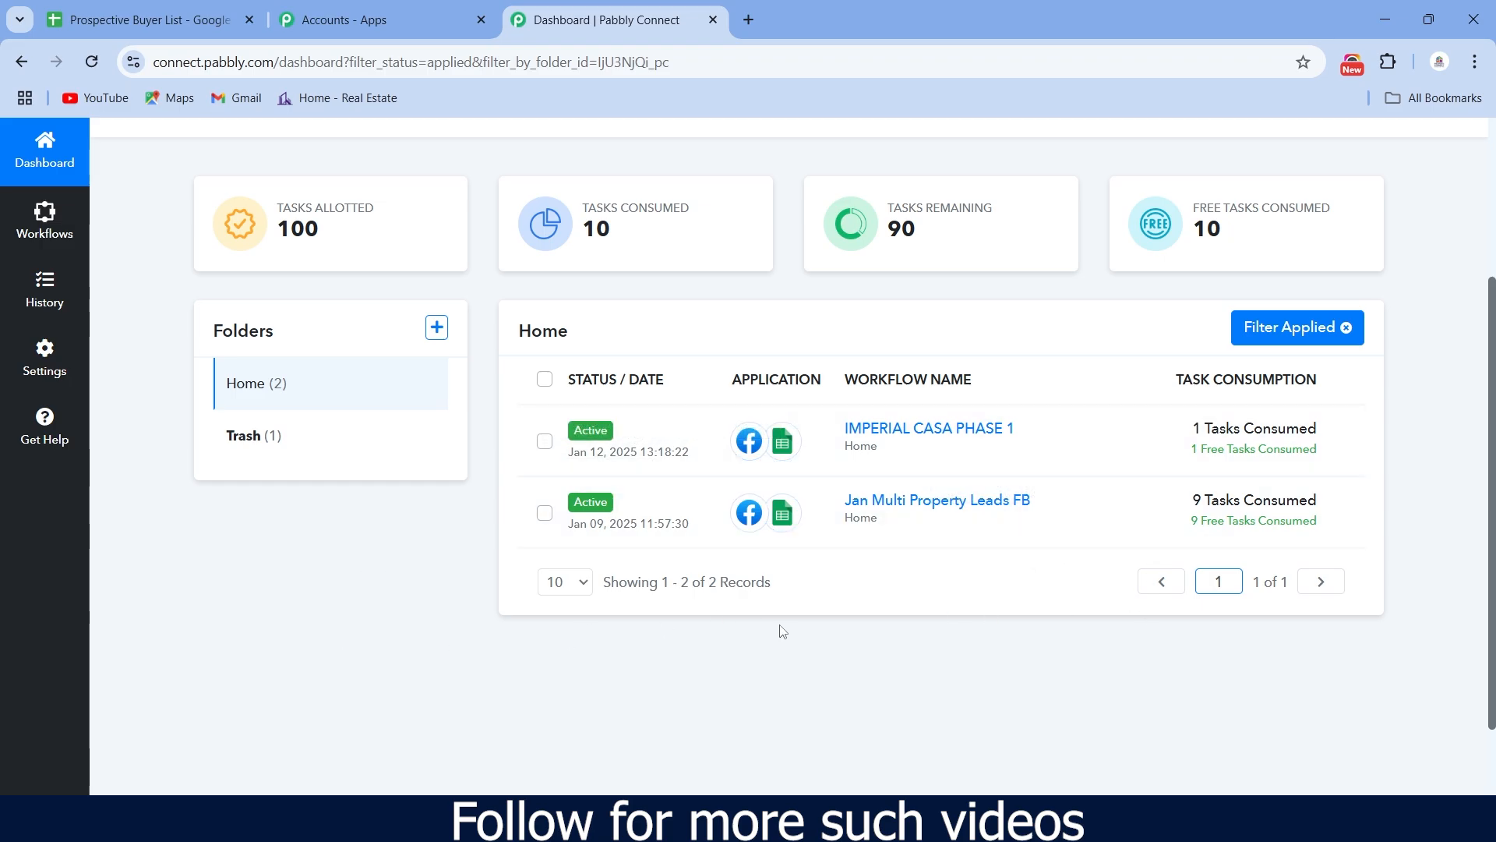
scroll(782, 630, up, 3)
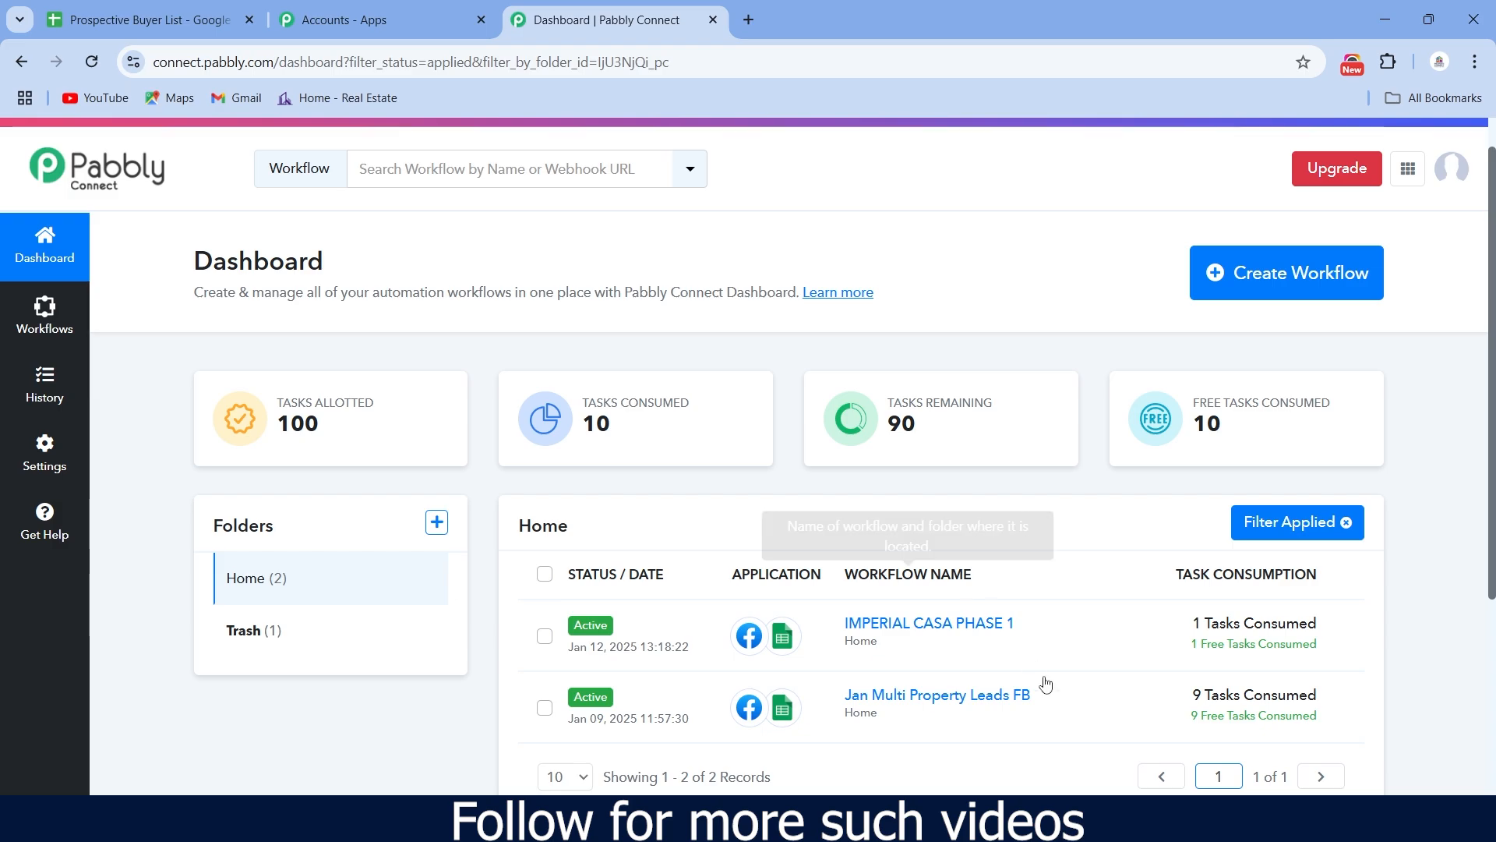
mouse_move(1122, 825)
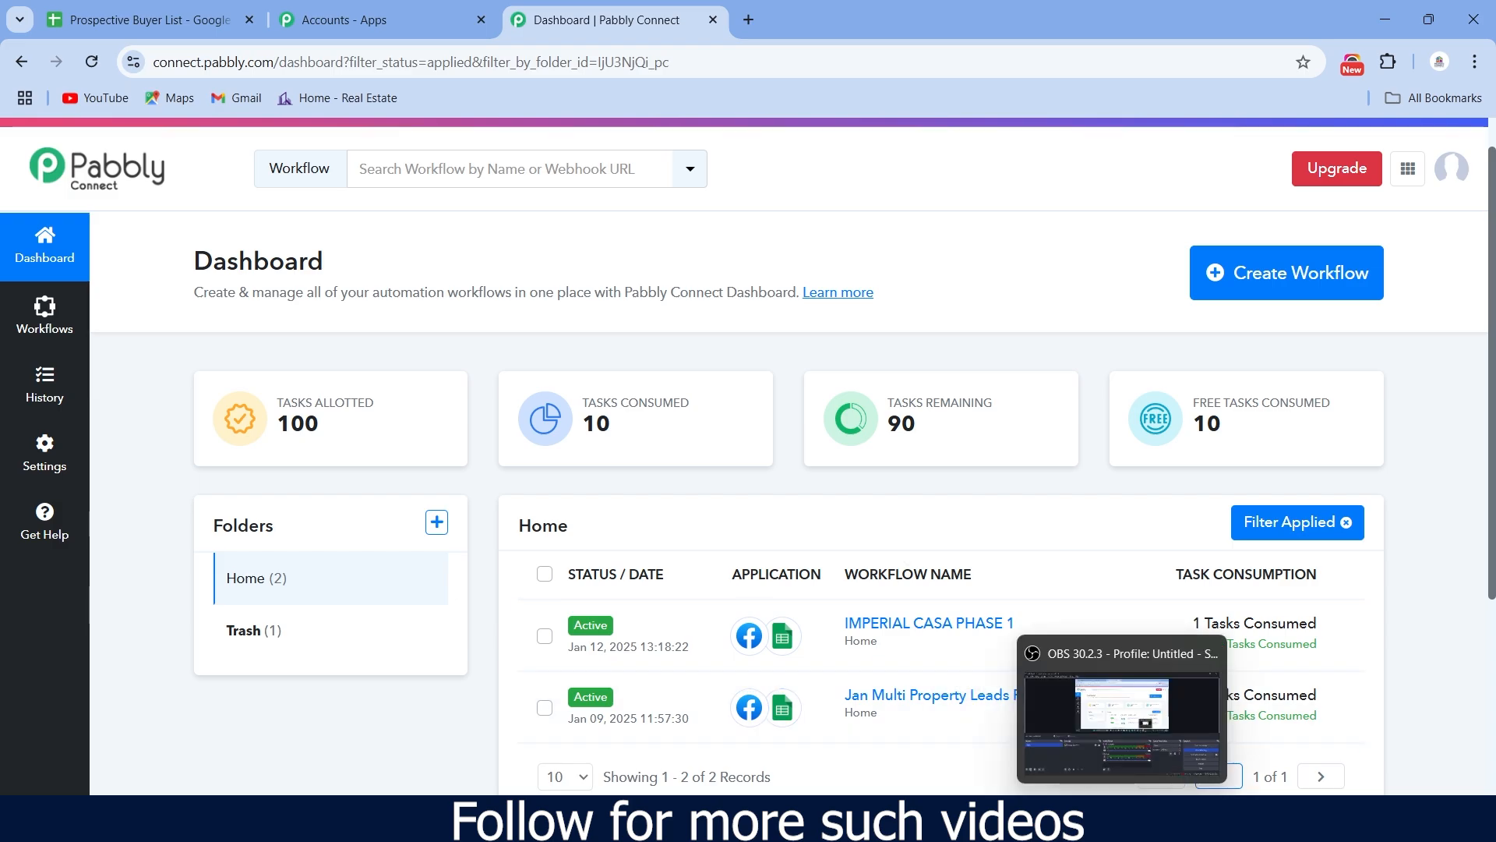